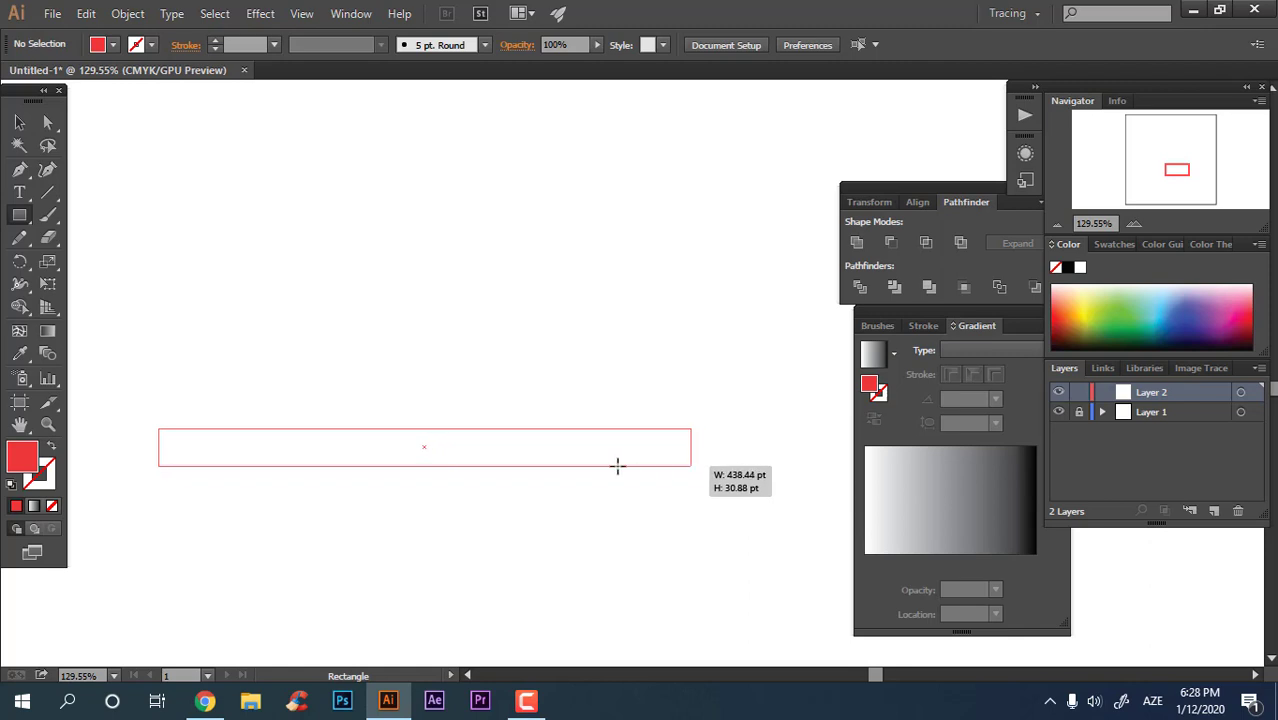
Draw a wider red bar, about 327 × 24 pt, directly beneath the first thin red bar.
{"action": "left_click", "coordinate": [13, 119]}
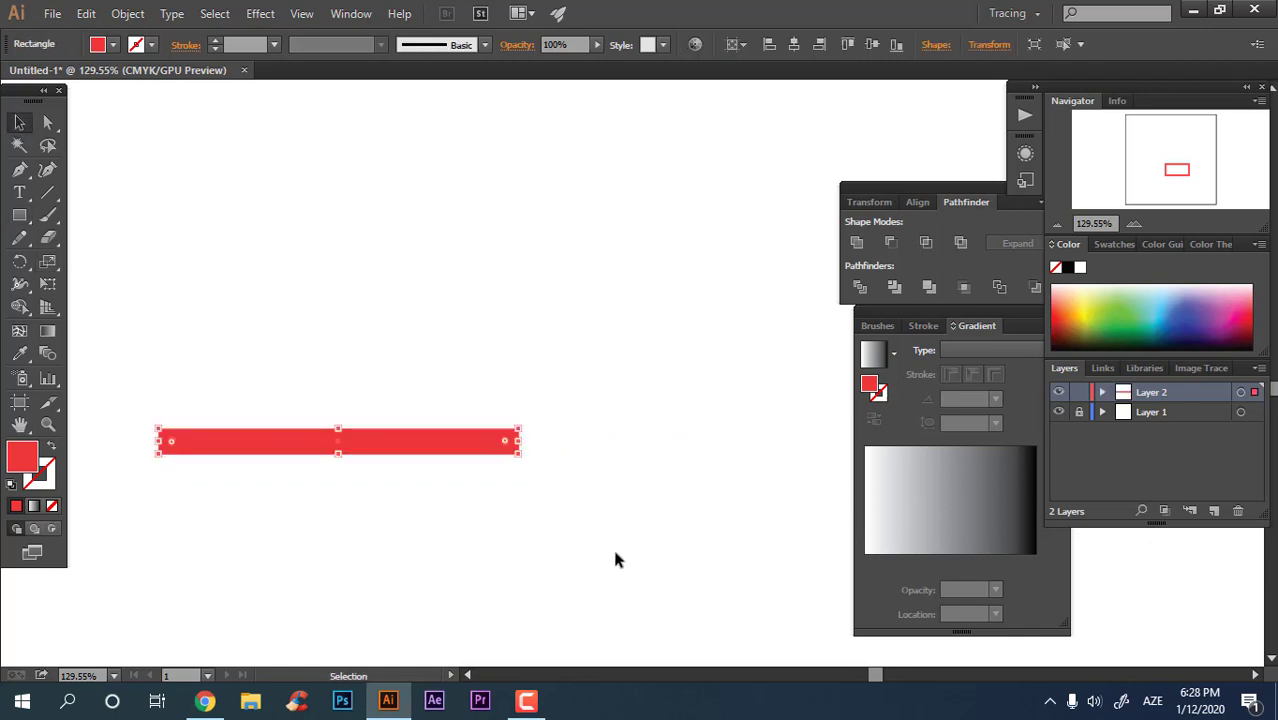
{"action": "left_click", "coordinate": [613, 556]}
{"action": "left_click_drag", "start_coordinate": [379, 431], "coordinate": [527, 443]}
{"action": "left_click", "coordinate": [637, 544]}
{"action": "key", "text": "space"}
{"action": "left_click_drag", "start_coordinate": [612, 522], "coordinate": [590, 543]}
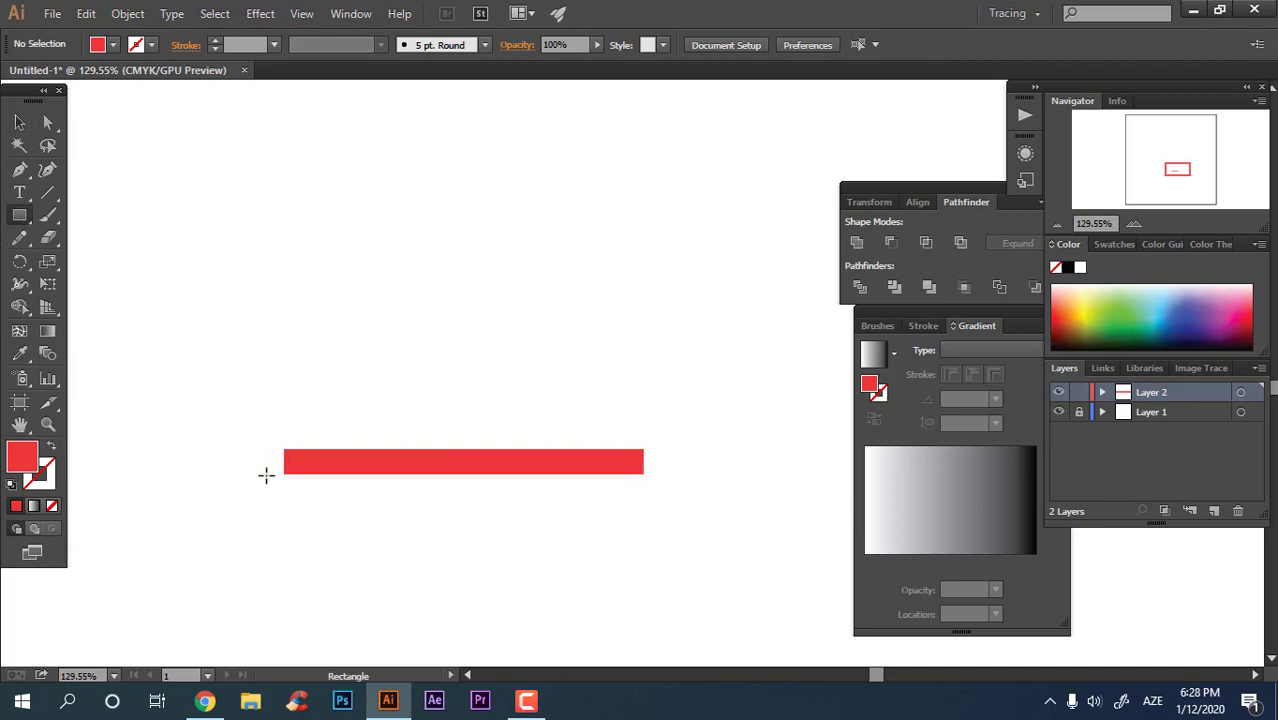
{"action": "left_click_drag", "start_coordinate": [265, 475], "coordinate": [660, 503]}
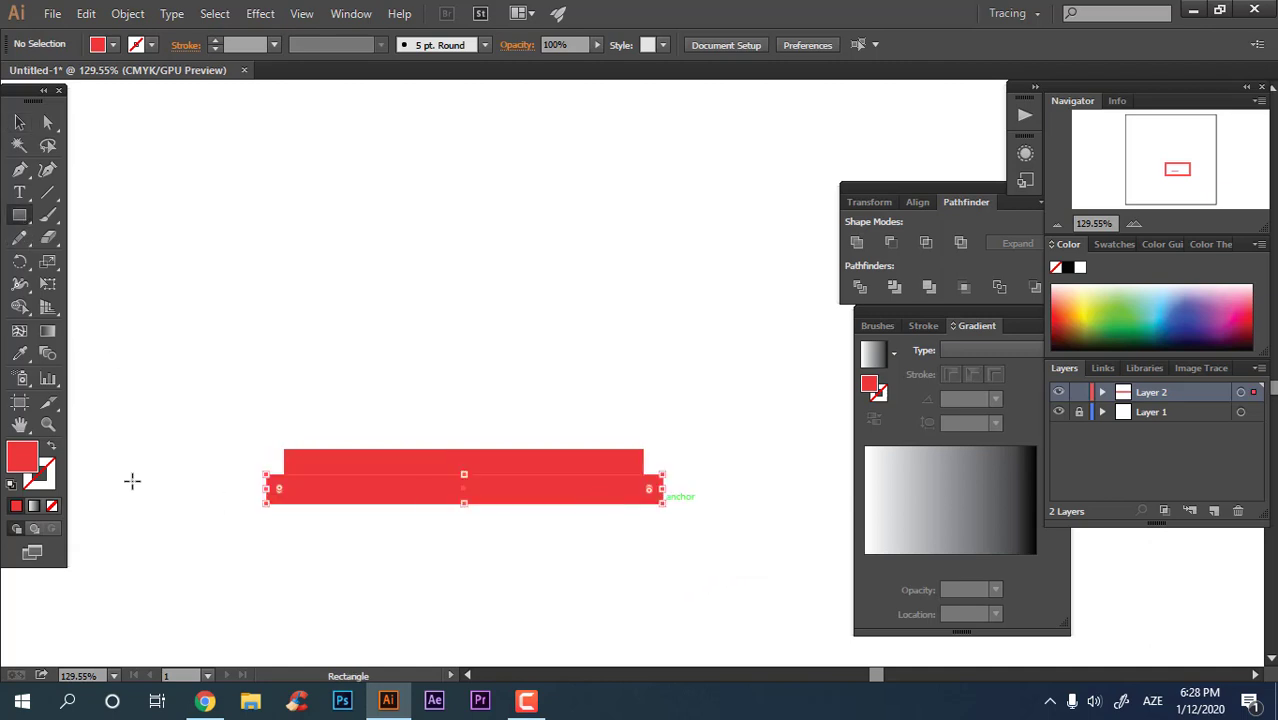
Change the fill of the lower, wider bar to a light grayish blue.
{"action": "double_click", "coordinate": [20, 455]}
{"action": "left_click", "coordinate": [698, 378]}
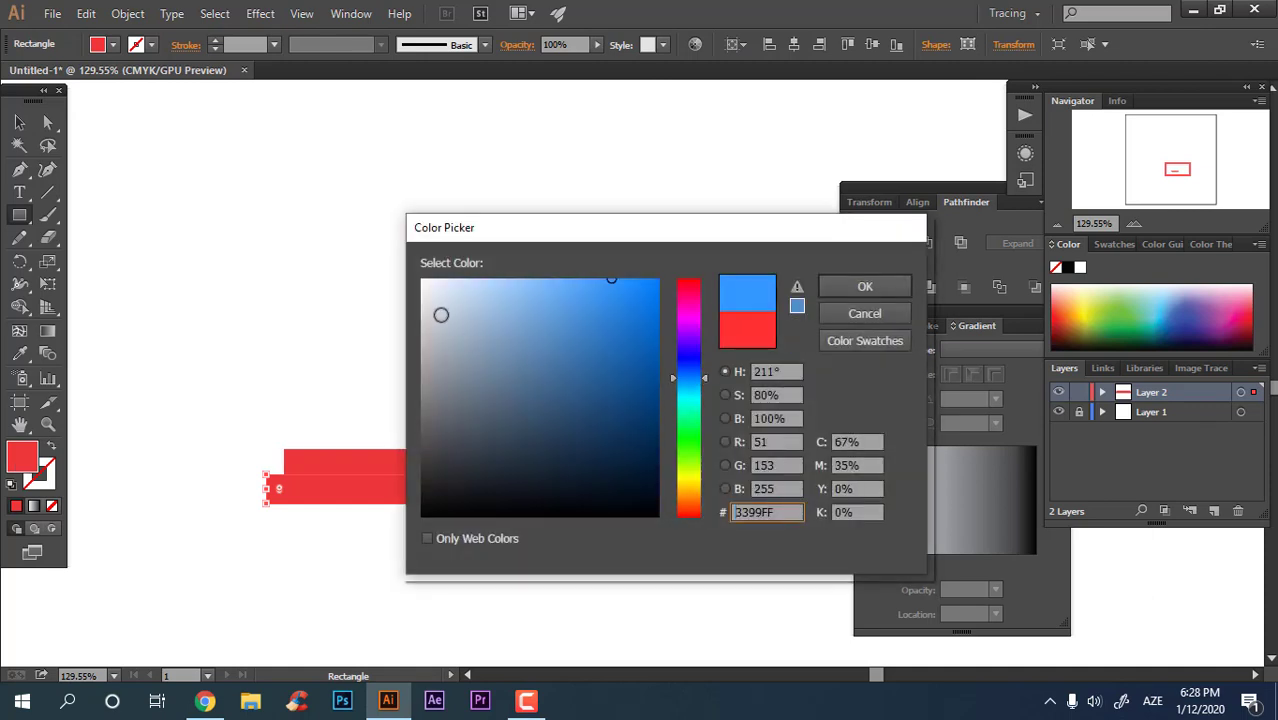
{"action": "left_click", "coordinate": [436, 310]}
{"action": "left_click", "coordinate": [686, 388]}
{"action": "left_click", "coordinate": [460, 308]}
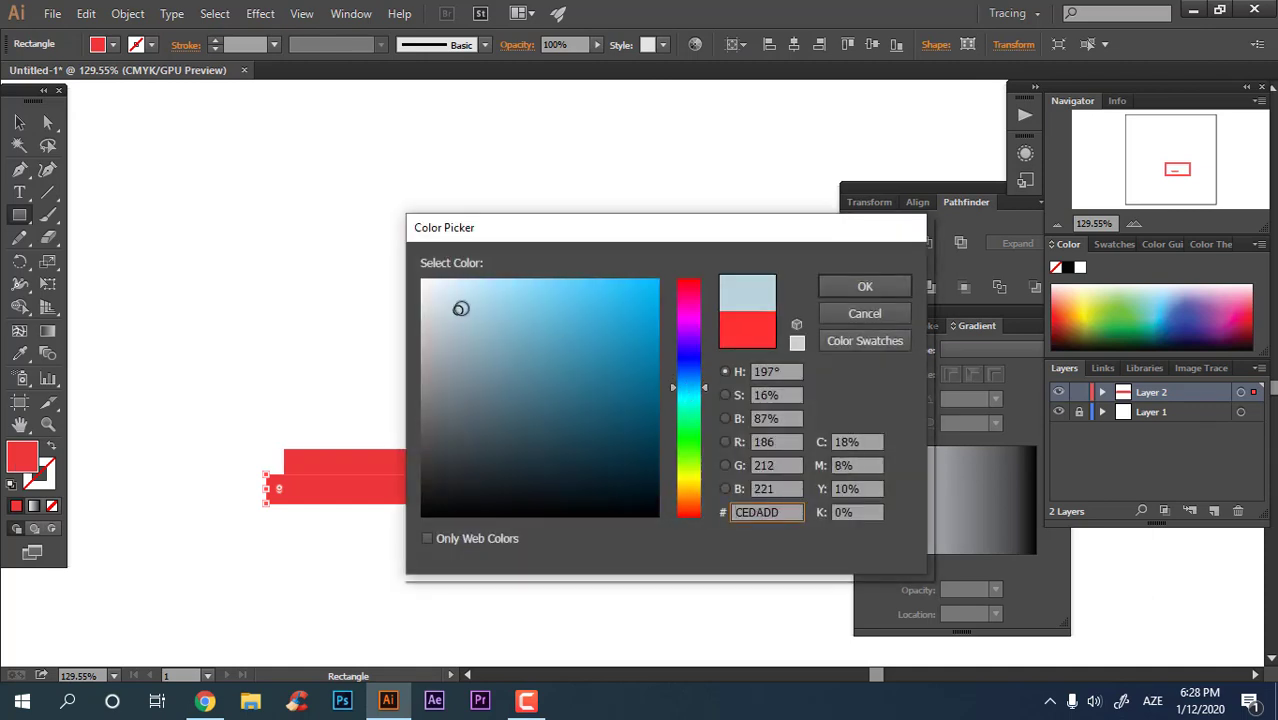
{"action": "left_click", "coordinate": [864, 287]}
{"action": "key", "text": "v"}
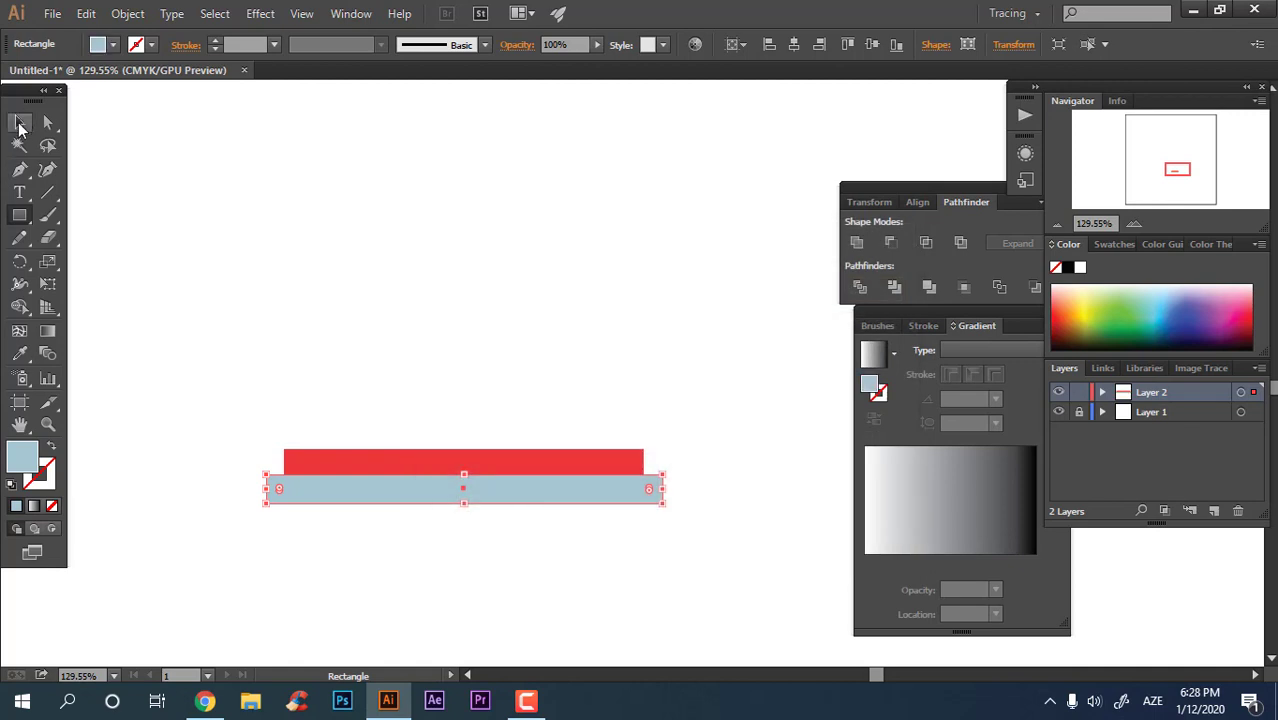
Select both bars and align their horizontal centers.
{"action": "left_click", "coordinate": [419, 287]}
{"action": "key", "text": "ctrl+a"}
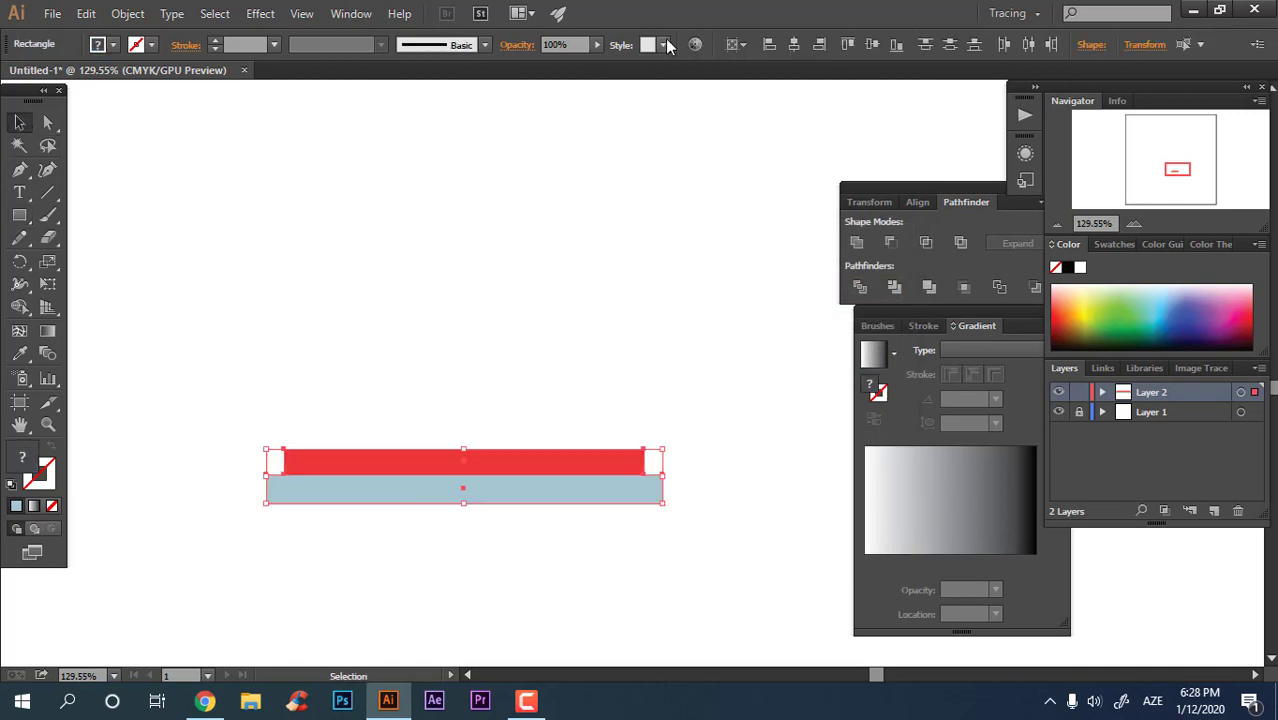
{"action": "left_click", "coordinate": [733, 45]}
{"action": "left_click", "coordinate": [782, 63]}
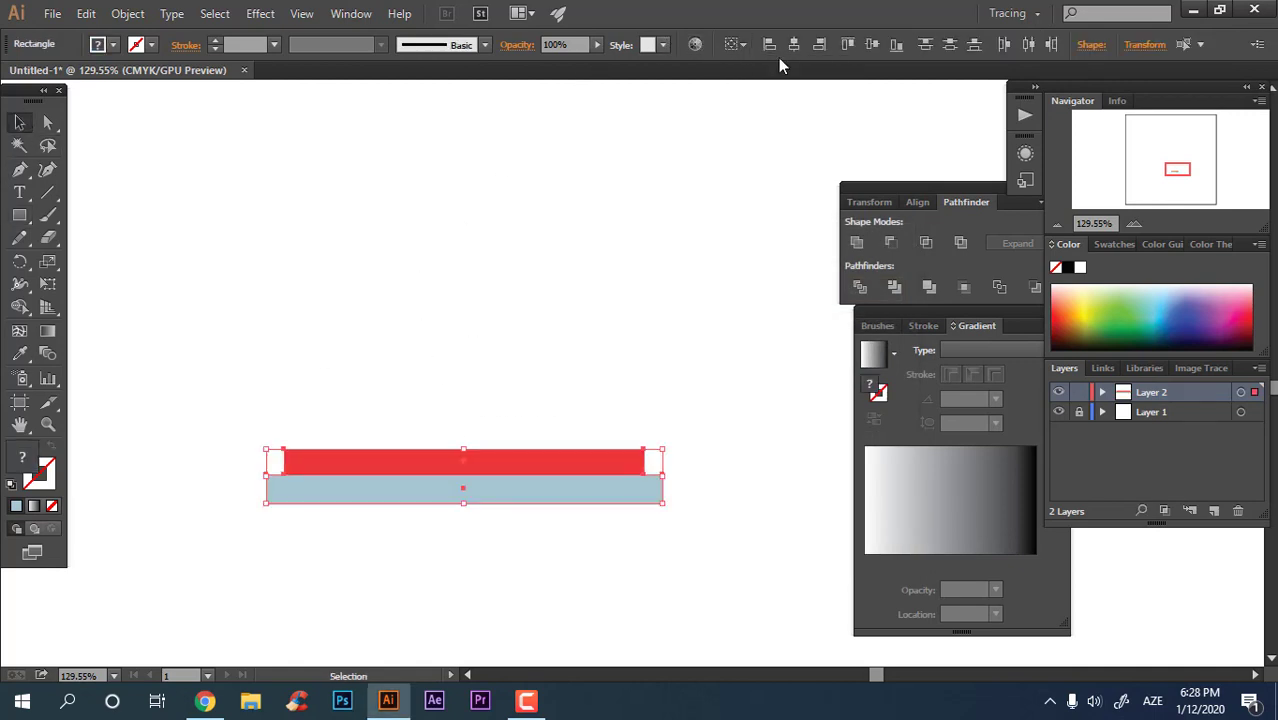
{"action": "left_click", "coordinate": [711, 208]}
{"action": "left_click_drag", "start_coordinate": [676, 505], "coordinate": [668, 475]}
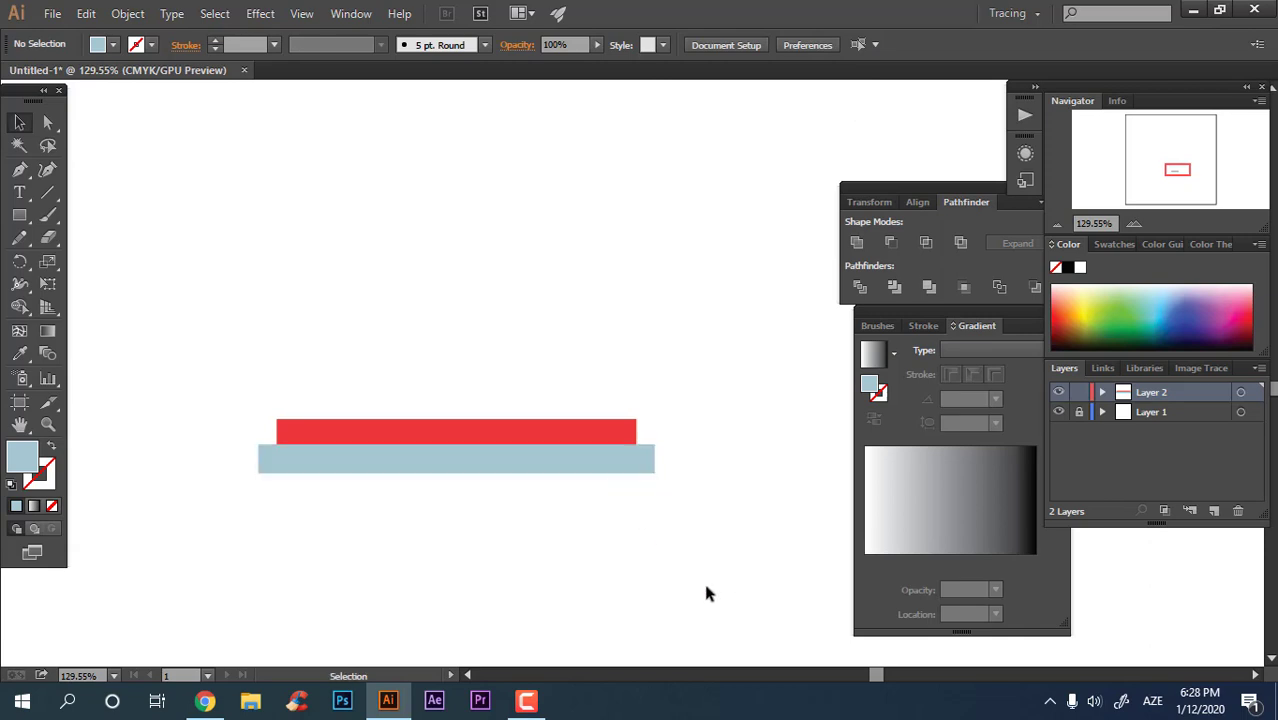
Duplicate the blue bar directly below itself and reduce the copy's height to about 18 pt.
{"action": "left_click_drag", "start_coordinate": [601, 475], "coordinate": [604, 502]}
{"action": "left_click", "coordinate": [461, 506]}
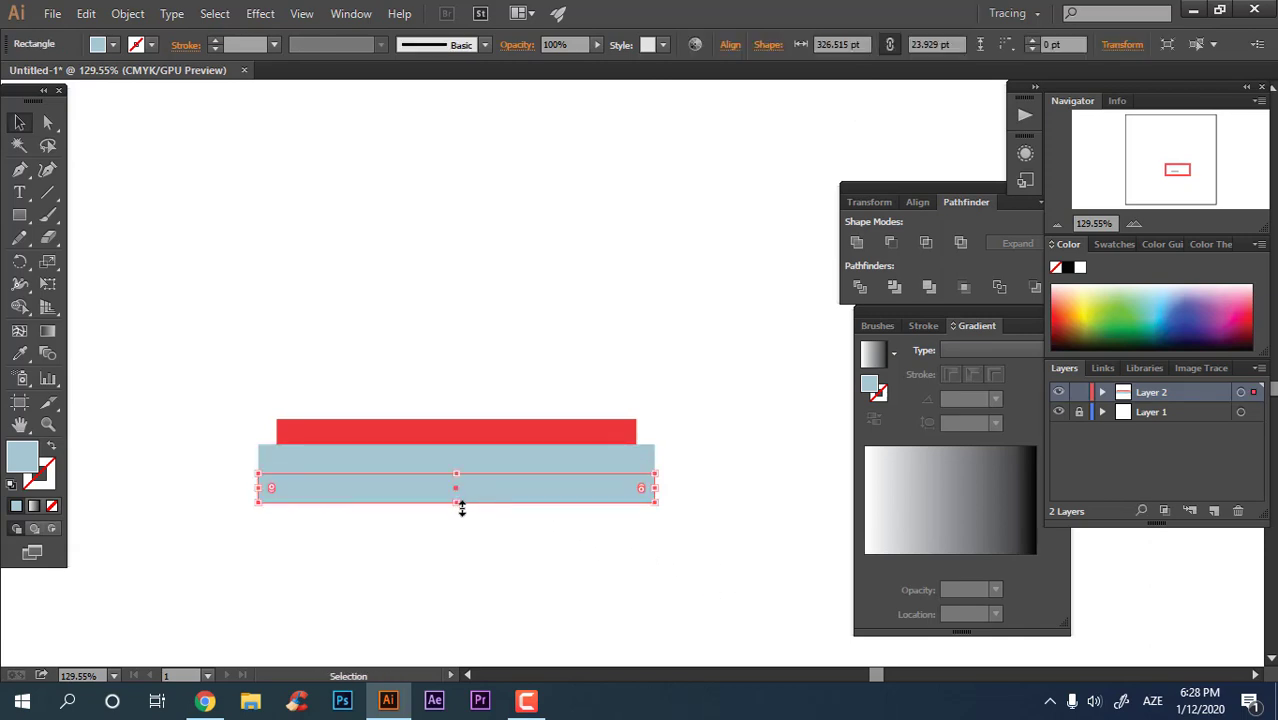
{"action": "left_click_drag", "start_coordinate": [460, 507], "coordinate": [460, 501]}
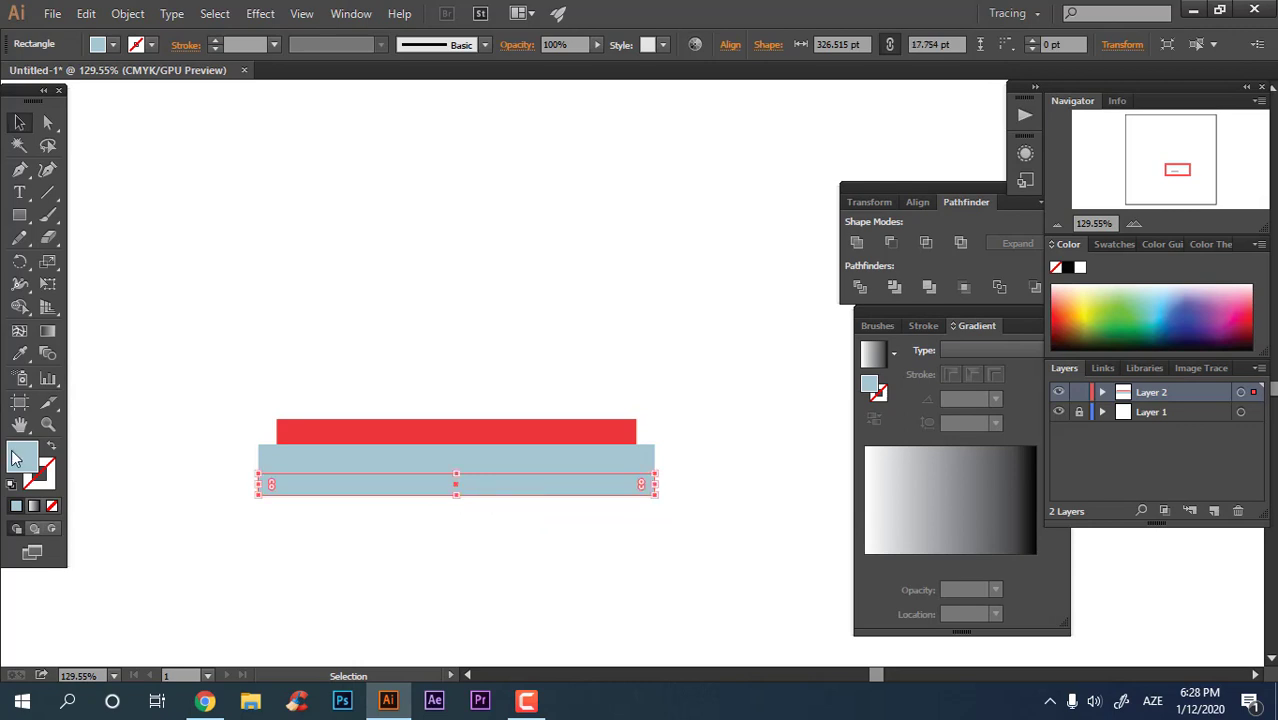
Recolor the thinner duplicated bar with a slightly lighter grayish blue fill.
{"action": "double_click", "coordinate": [15, 458]}
{"action": "left_click", "coordinate": [455, 314]}
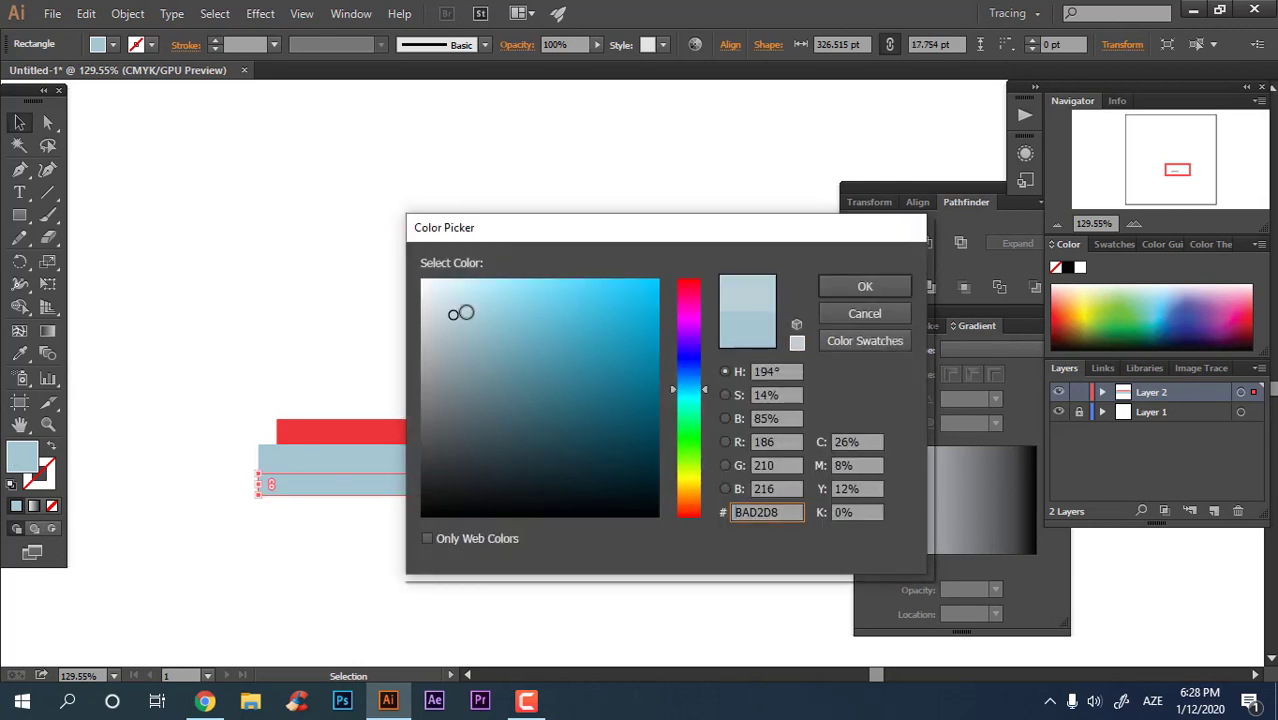
{"action": "left_click", "coordinate": [855, 287]}
{"action": "left_click", "coordinate": [647, 572]}
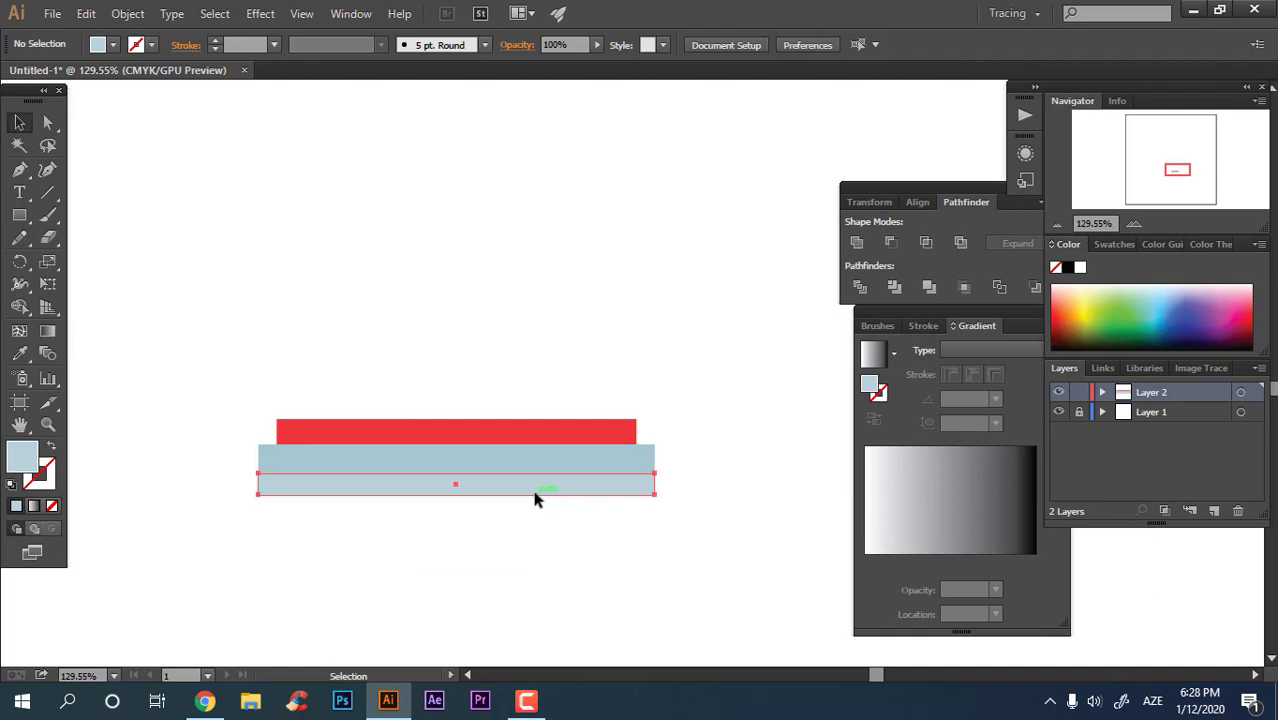
Place a copy of the darker blue bar directly beneath the lighter strip.
{"action": "mouse_move", "coordinate": [535, 498]}
{"action": "left_mouse_down"}
{"action": "mouse_move", "coordinate": [533, 513]}
{"action": "mouse_move", "coordinate": [522, 462]}
{"action": "mouse_move", "coordinate": [528, 506]}
{"action": "left_mouse_up"}
{"action": "left_click", "coordinate": [615, 605]}
{"action": "left_click_drag", "start_coordinate": [621, 590], "coordinate": [629, 608]}
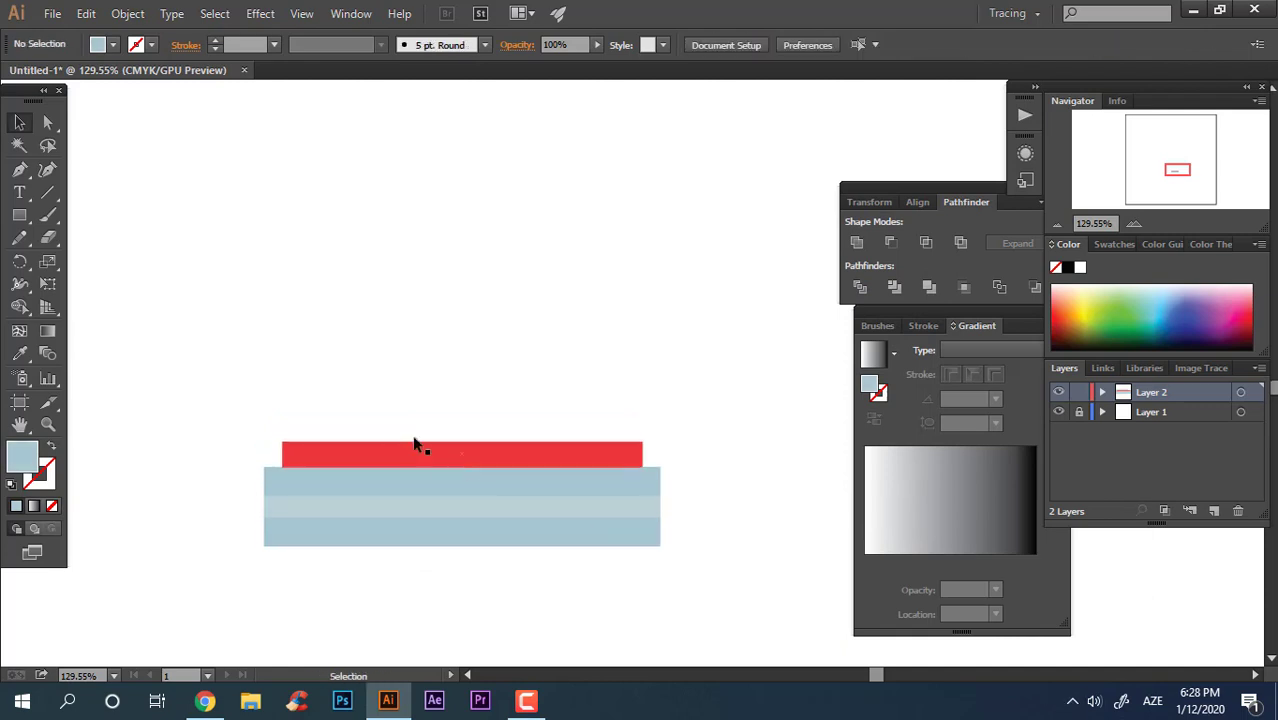
Draw a large blue rectangle, about 271 × 262 pt, standing on top of the red bar.
{"action": "left_click_drag", "start_coordinate": [379, 410], "coordinate": [368, 452]}
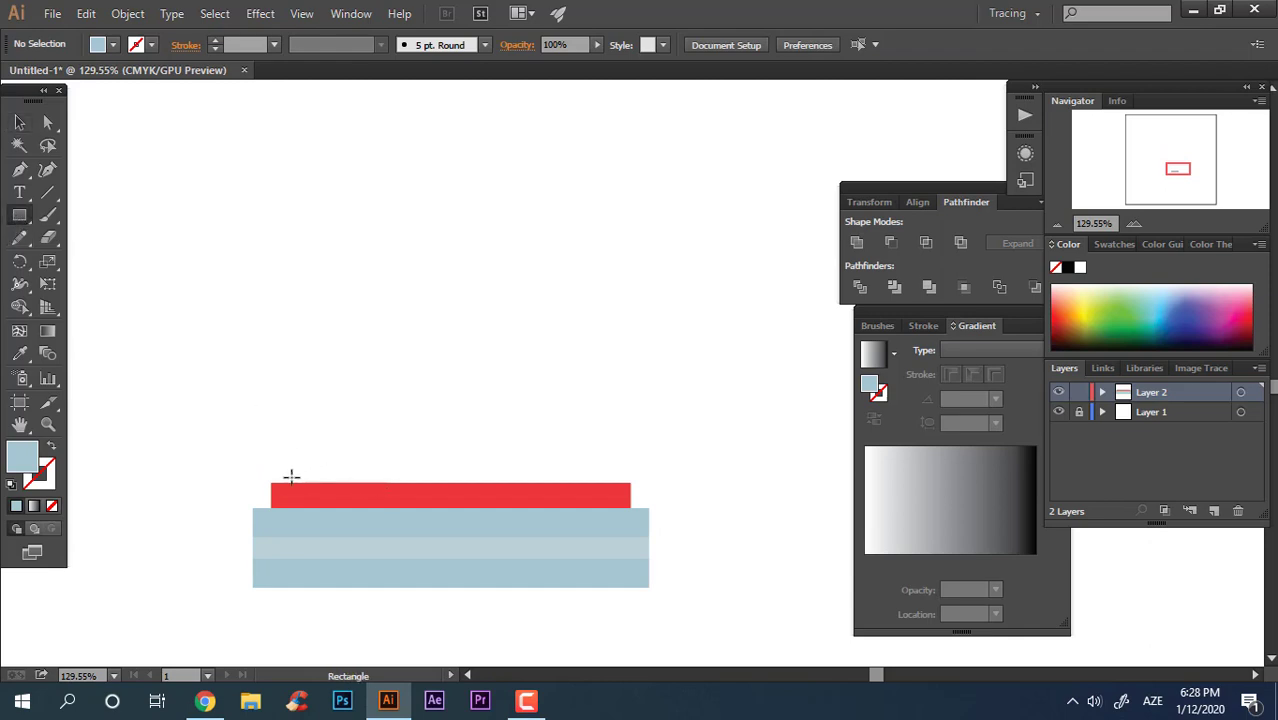
{"action": "left_click_drag", "start_coordinate": [288, 481], "coordinate": [614, 163]}
{"action": "left_click", "coordinate": [19, 122]}
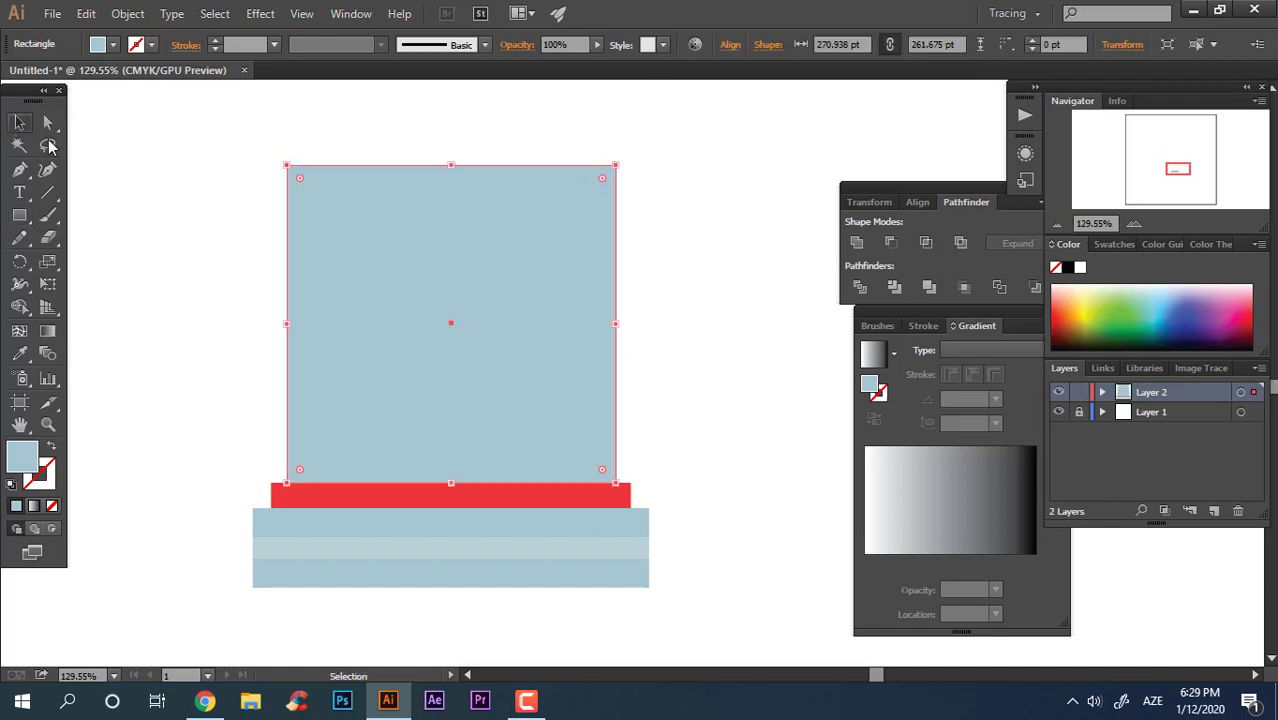
Select all the shapes and align their horizontal centers.
{"action": "left_click", "coordinate": [785, 654]}
{"action": "key", "text": "ctrl+a"}
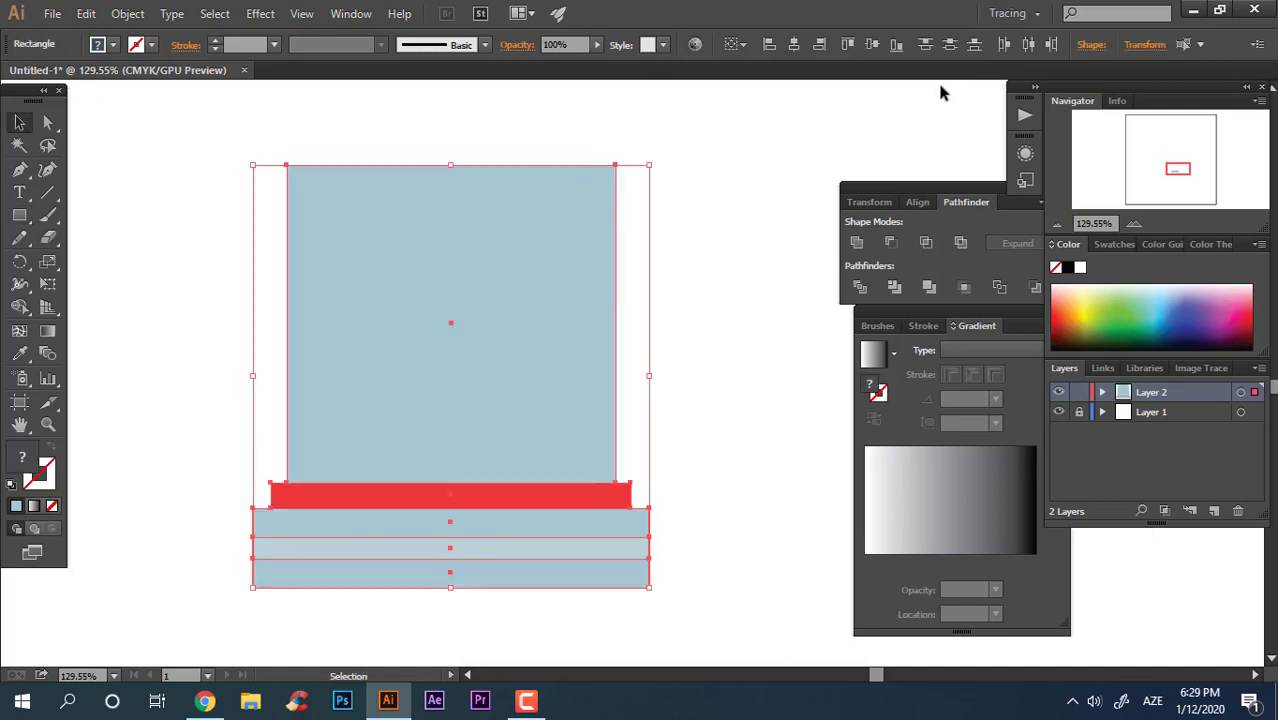
{"action": "left_click", "coordinate": [793, 50]}
{"action": "left_click", "coordinate": [737, 324]}
Draw a vertical rectangle, about 36 × 104 pt, from the large block's upper-left corner and fill it with the red bar's color.
{"action": "left_click_drag", "start_coordinate": [606, 367], "coordinate": [574, 440]}
{"action": "left_click", "coordinate": [20, 214]}
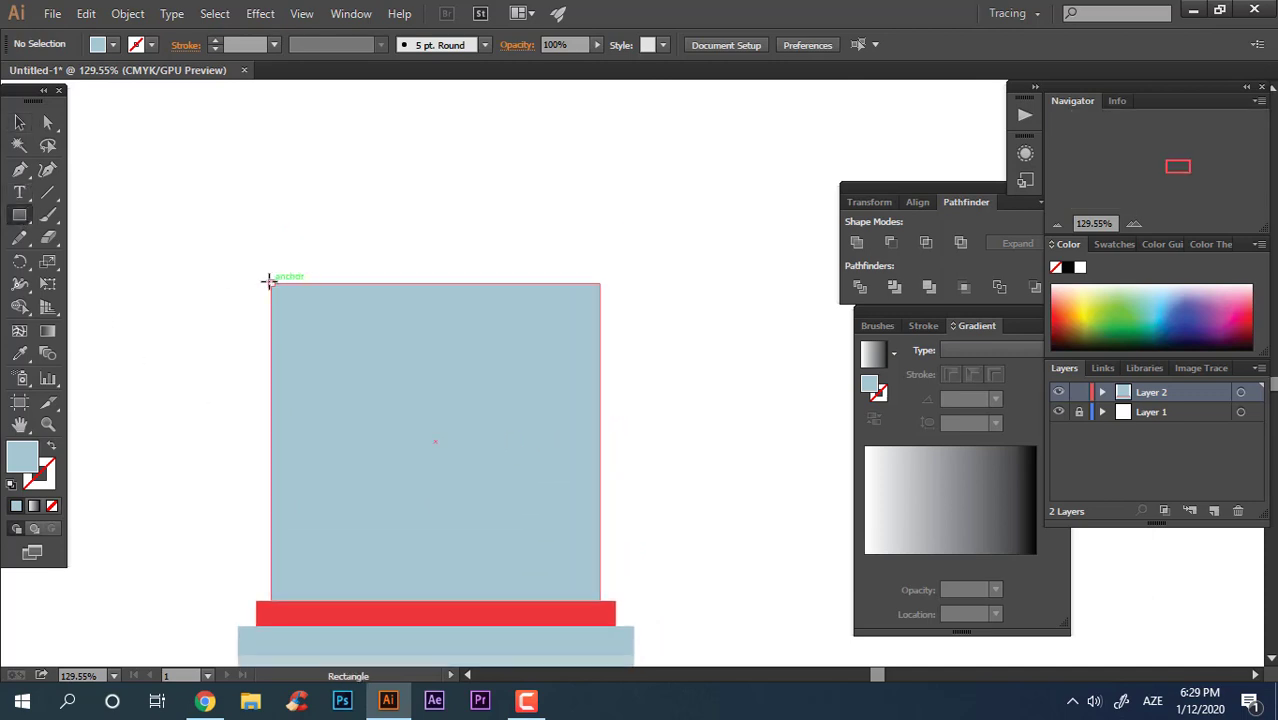
{"action": "left_click_drag", "start_coordinate": [272, 285], "coordinate": [315, 409]}
{"action": "left_click", "coordinate": [20, 353]}
{"action": "left_click", "coordinate": [362, 603]}
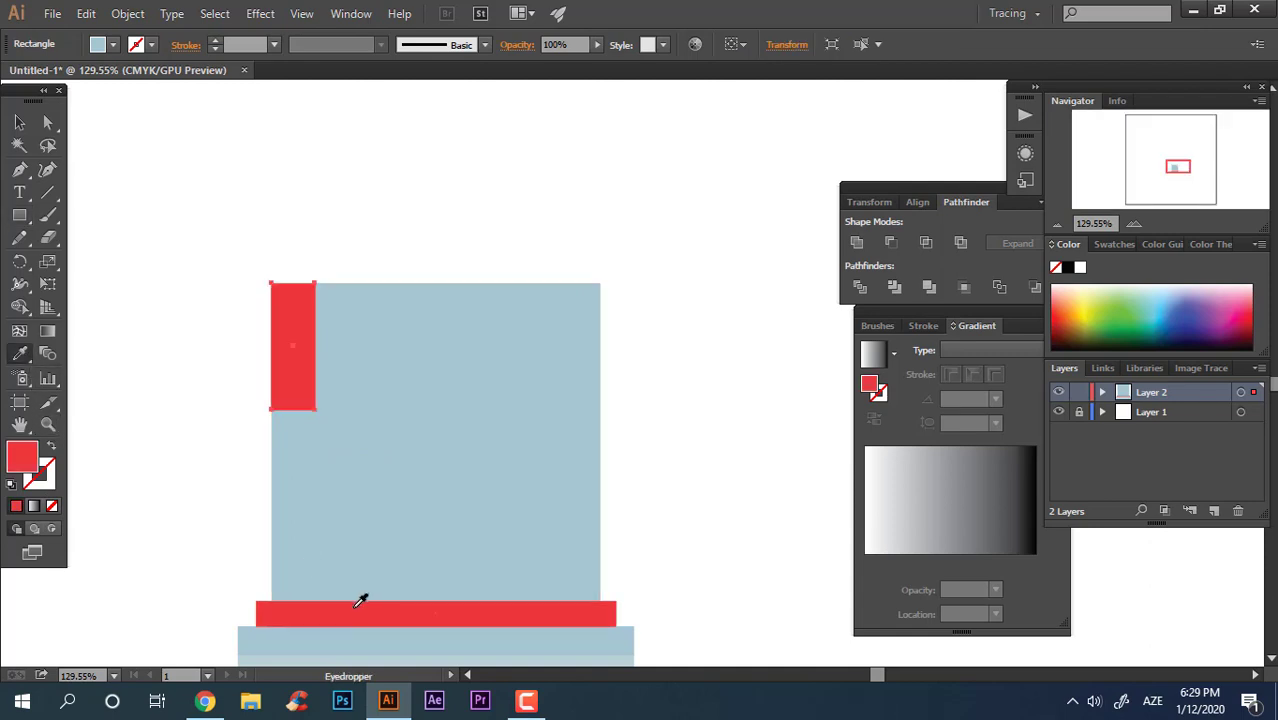
Copy the red stripe beside itself and repeat the duplication to form eight adjacent stripes across the block.
{"action": "left_click", "coordinate": [19, 121]}
{"action": "left_click_drag", "start_coordinate": [297, 343], "coordinate": [338, 350]}
{"action": "key", "text": "ctrl+d"}
{"action": "key", "text": "ctrl+d"}
{"action": "key", "text": "ctrl+d"}
{"action": "key", "text": "ctrl+d"}
{"action": "key", "text": "ctrl+d"}
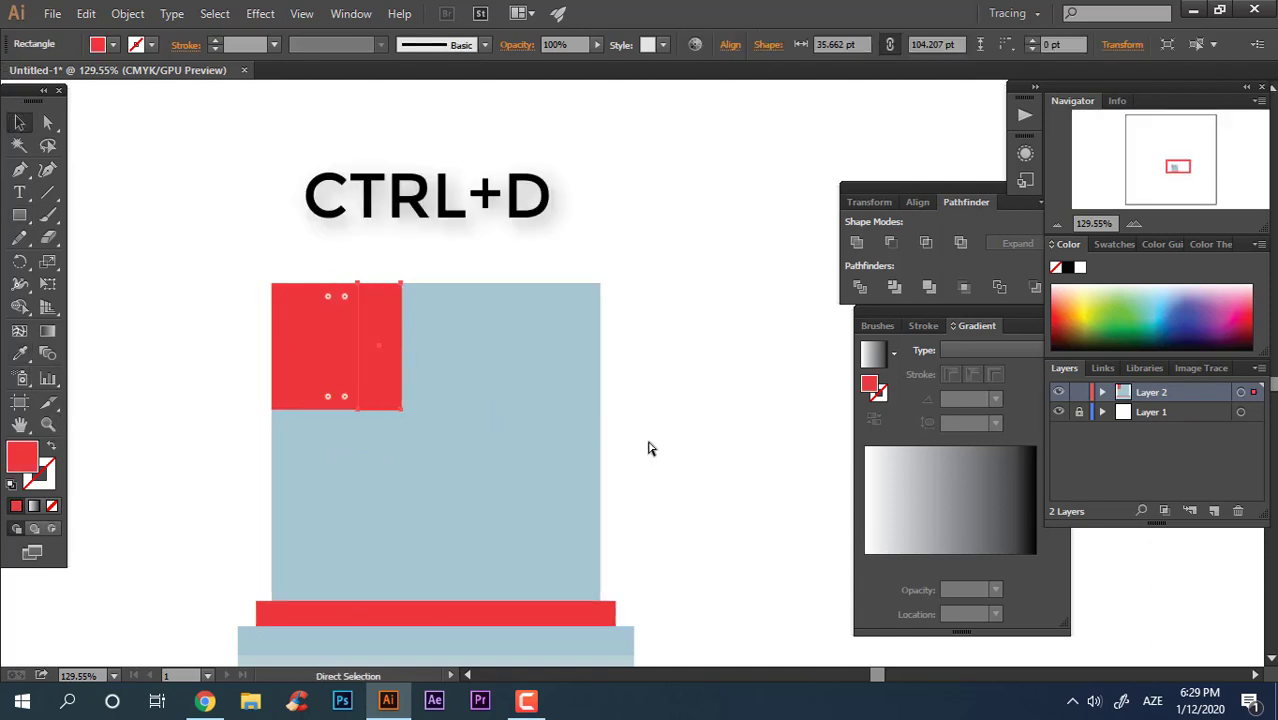
{"action": "key", "text": "ctrl+d"}
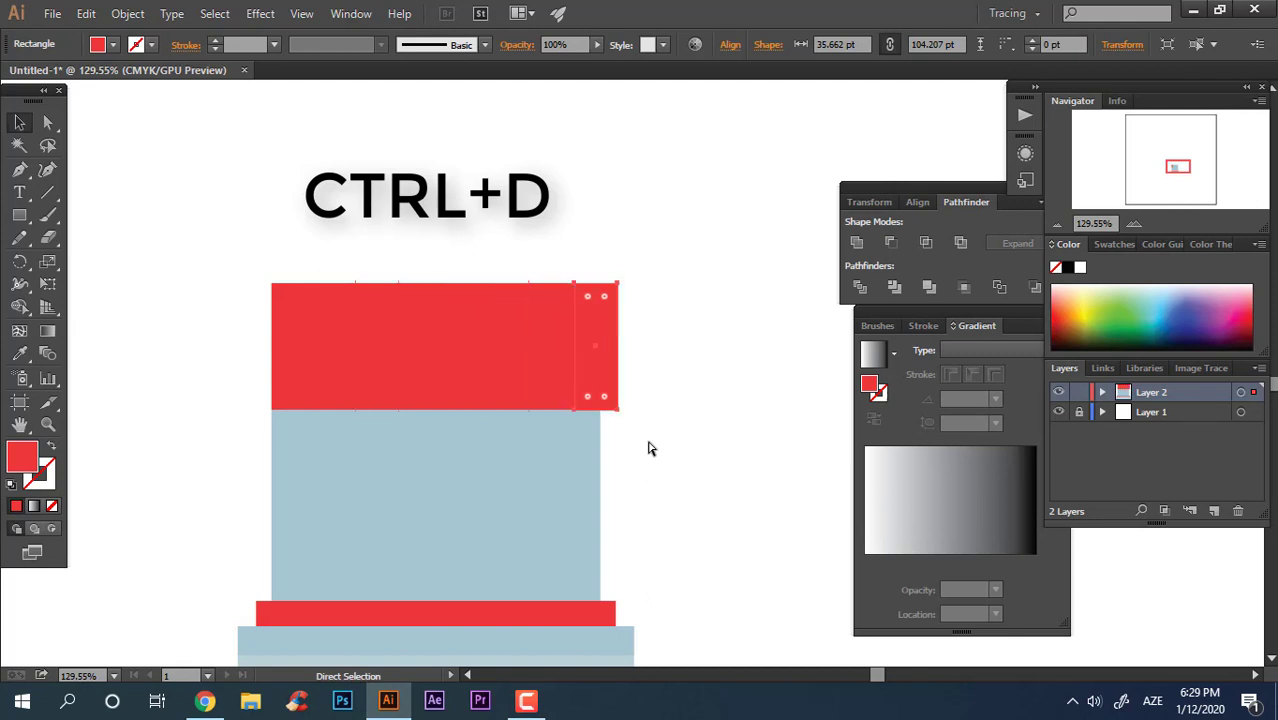
Select all eight red stripes and scale them down to match the width of the blue block.
{"action": "left_click", "coordinate": [545, 367], "text": "shift"}
{"action": "left_click", "coordinate": [514, 368], "text": "shift"}
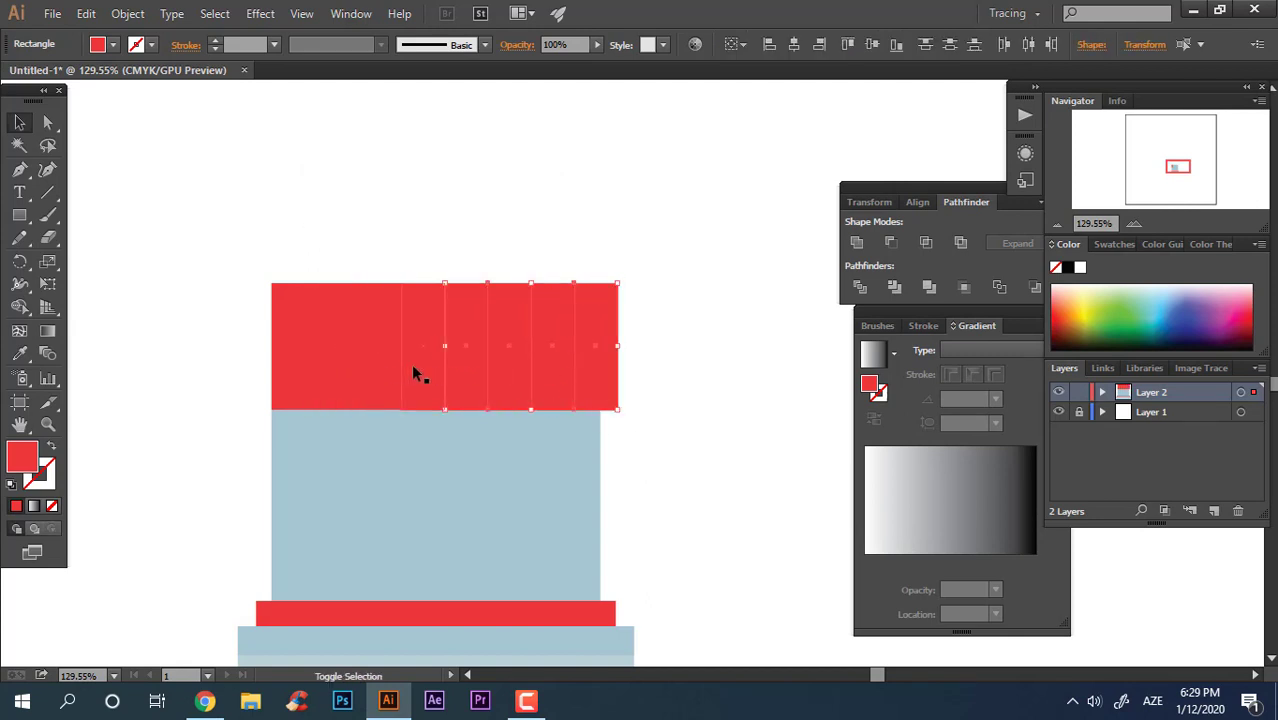
{"action": "left_click", "coordinate": [304, 365], "text": "shift"}
{"action": "left_click_drag", "start_coordinate": [621, 348], "coordinate": [856, 456]}
{"action": "key", "text": "z"}
{"action": "left_click_drag", "start_coordinate": [681, 445], "coordinate": [520, 450]}
{"action": "left_click_drag", "start_coordinate": [643, 460], "coordinate": [93, 228]}
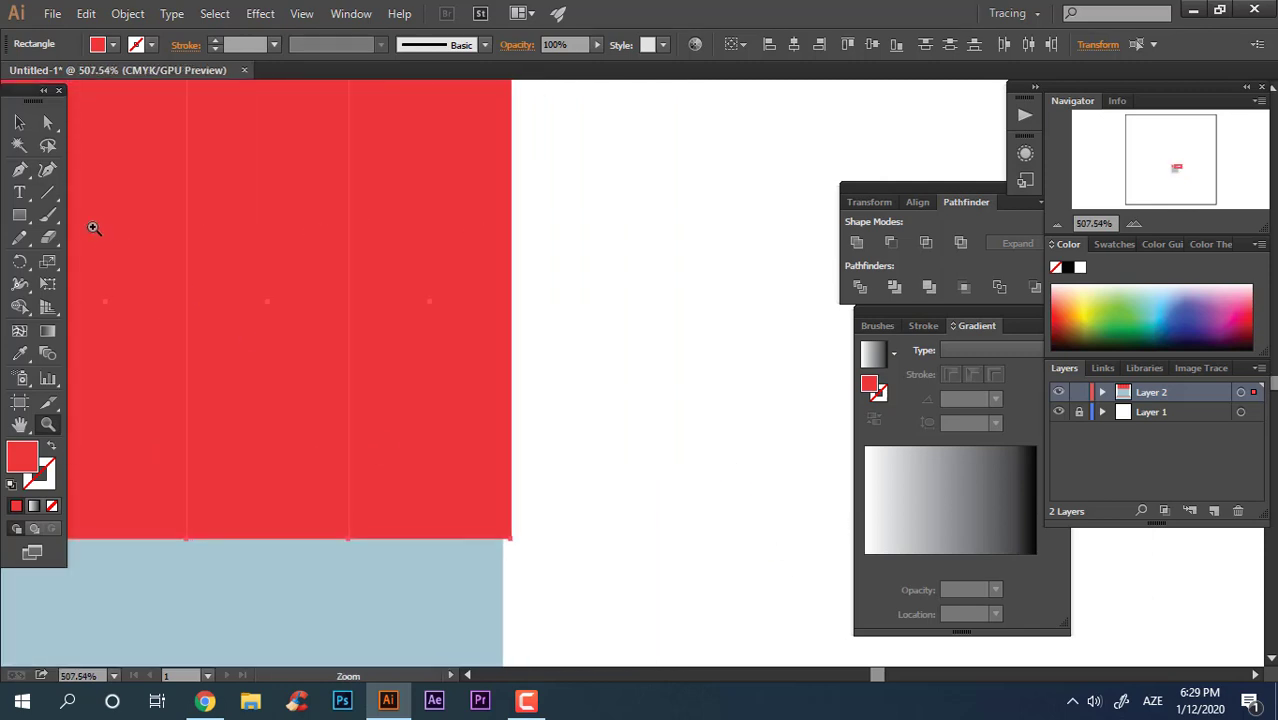
{"action": "left_click", "coordinate": [18, 127]}
{"action": "left_click_drag", "start_coordinate": [534, 305], "coordinate": [511, 328]}
{"action": "key", "text": "z"}
{"action": "left_click_drag", "start_coordinate": [621, 345], "coordinate": [466, 340]}
{"action": "left_click", "coordinate": [27, 130]}
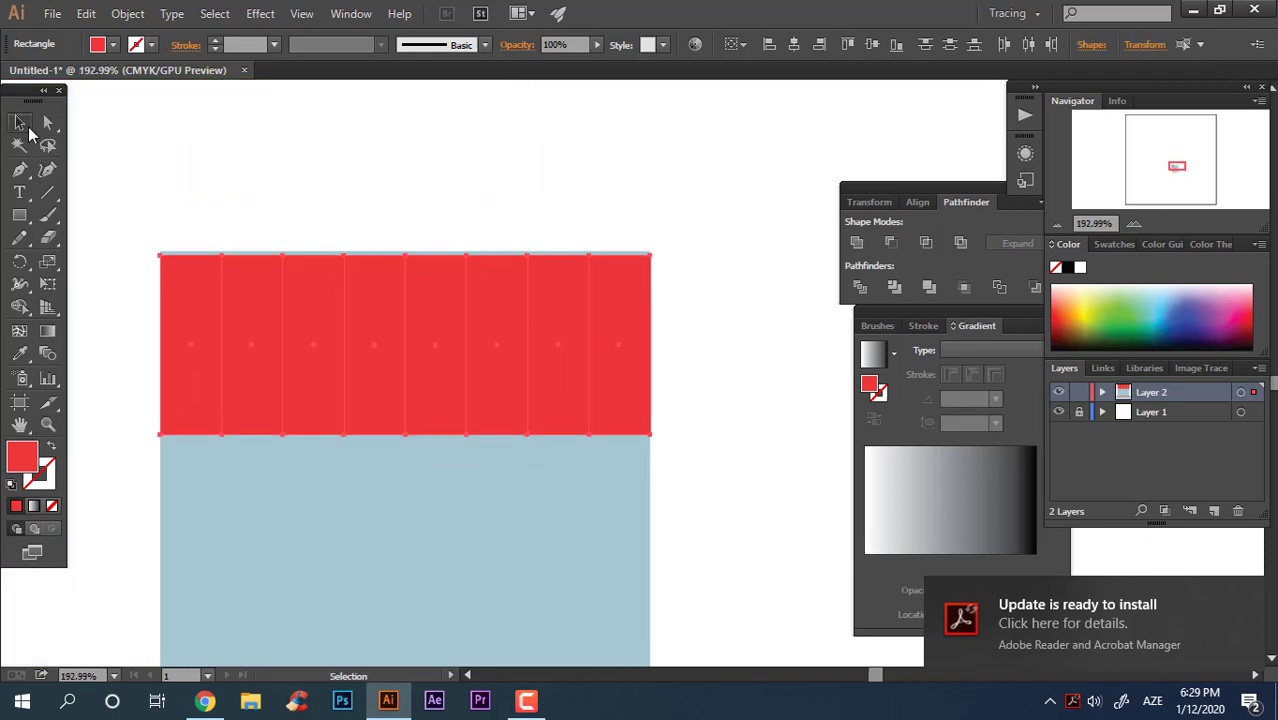
{"action": "left_click", "coordinate": [330, 210]}
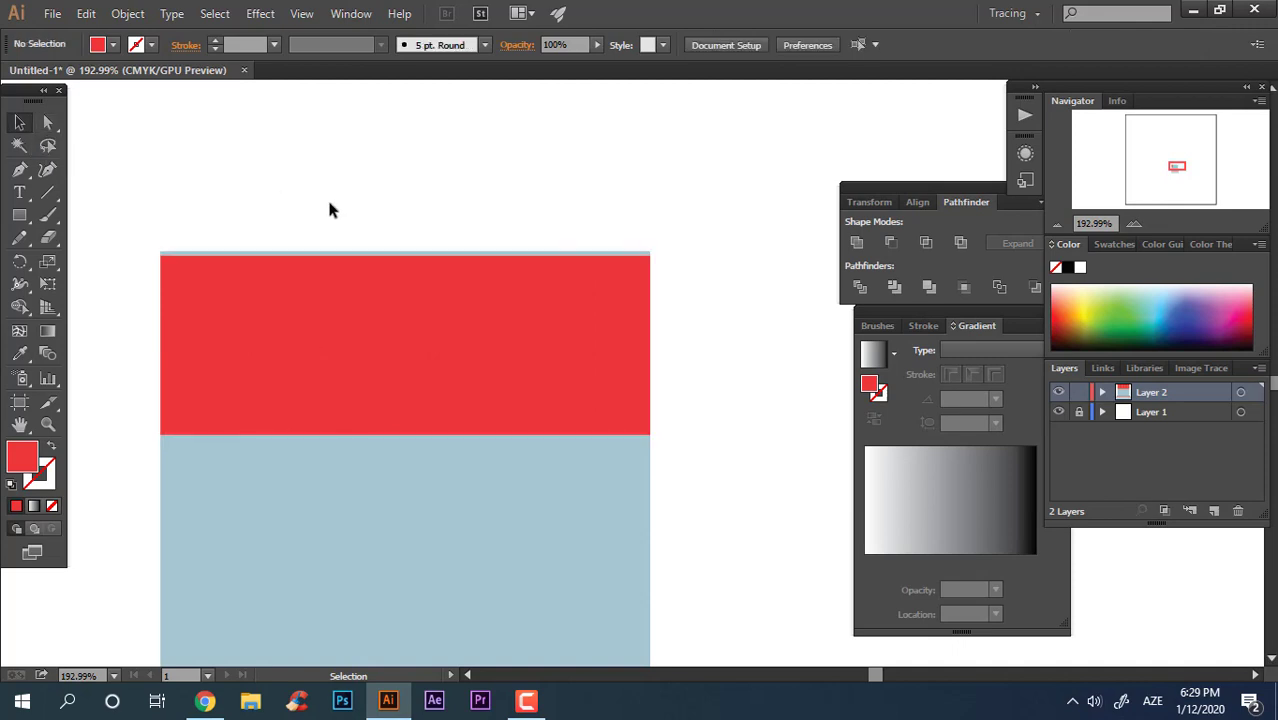
Recolor every second stripe white by sampling the white background with the Eyedropper, starting with the second stripe.
{"action": "left_click", "coordinate": [352, 333], "text": "shift"}
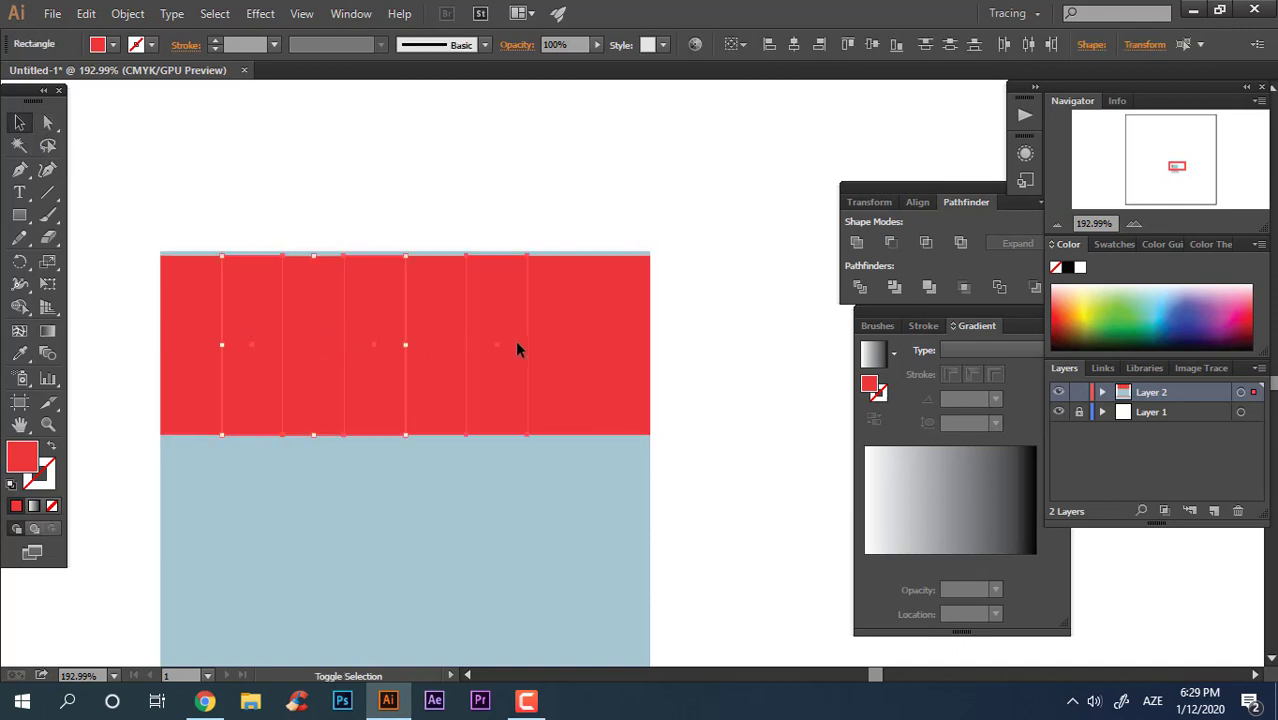
{"action": "left_click", "coordinate": [516, 341], "text": "shift"}
{"action": "left_click", "coordinate": [603, 346], "text": "shift"}
{"action": "left_click", "coordinate": [19, 353]}
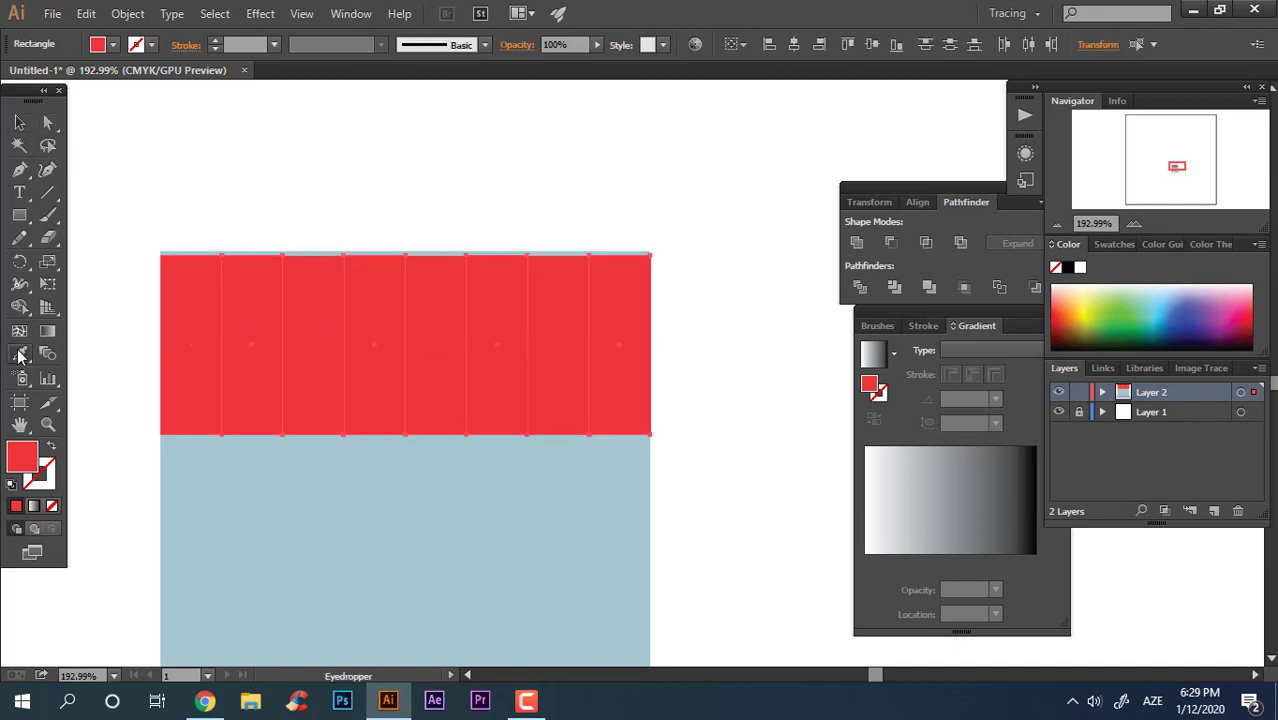
{"action": "left_click", "coordinate": [117, 310]}
{"action": "left_click", "coordinate": [20, 124]}
{"action": "left_click", "coordinate": [752, 328]}
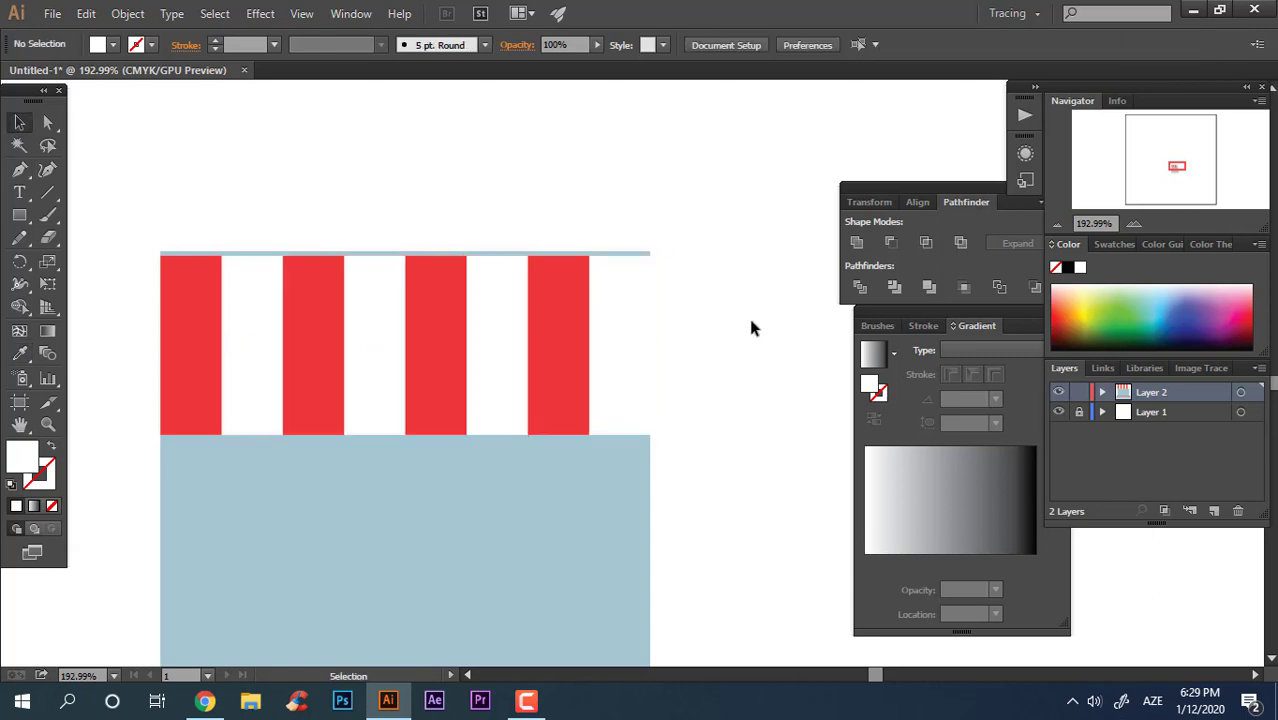
Select all eight red and white stripes and group them.
{"action": "left_click", "coordinate": [609, 412]}
{"action": "left_click", "coordinate": [557, 405], "text": "shift"}
{"action": "left_click", "coordinate": [470, 399], "text": "shift"}
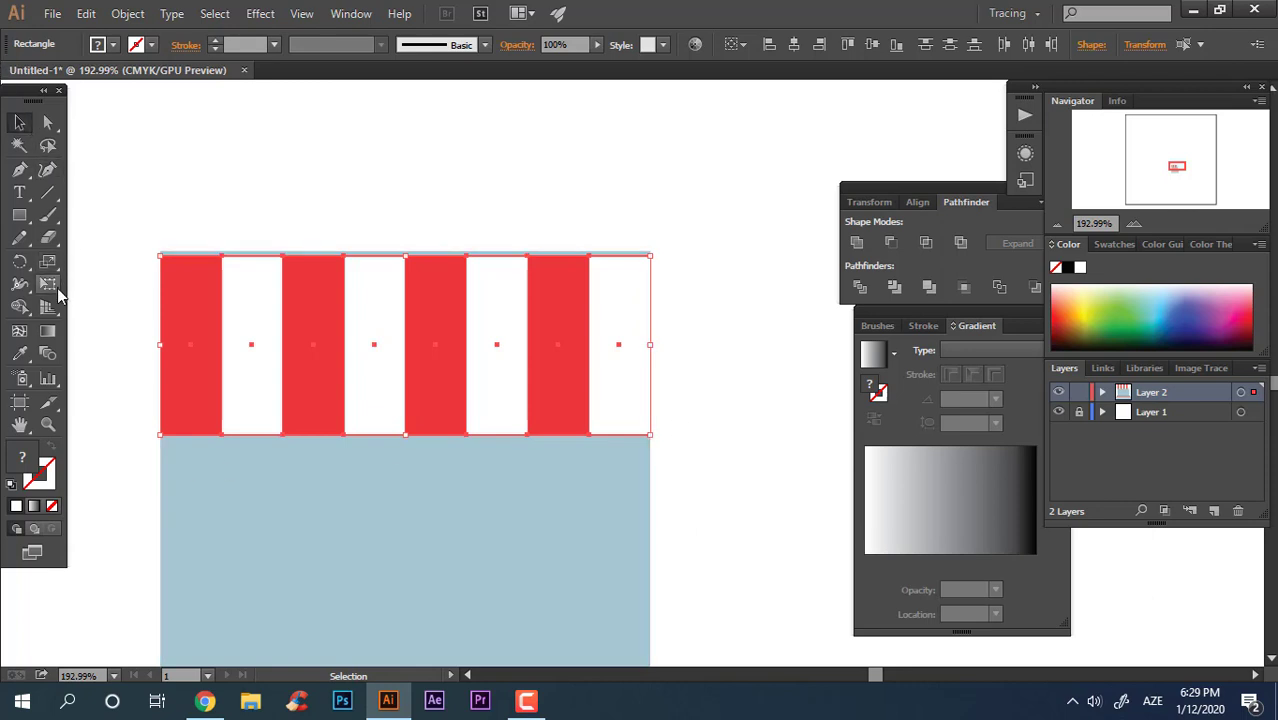
{"action": "right_click", "coordinate": [308, 300]}
{"action": "left_click", "coordinate": [392, 390]}
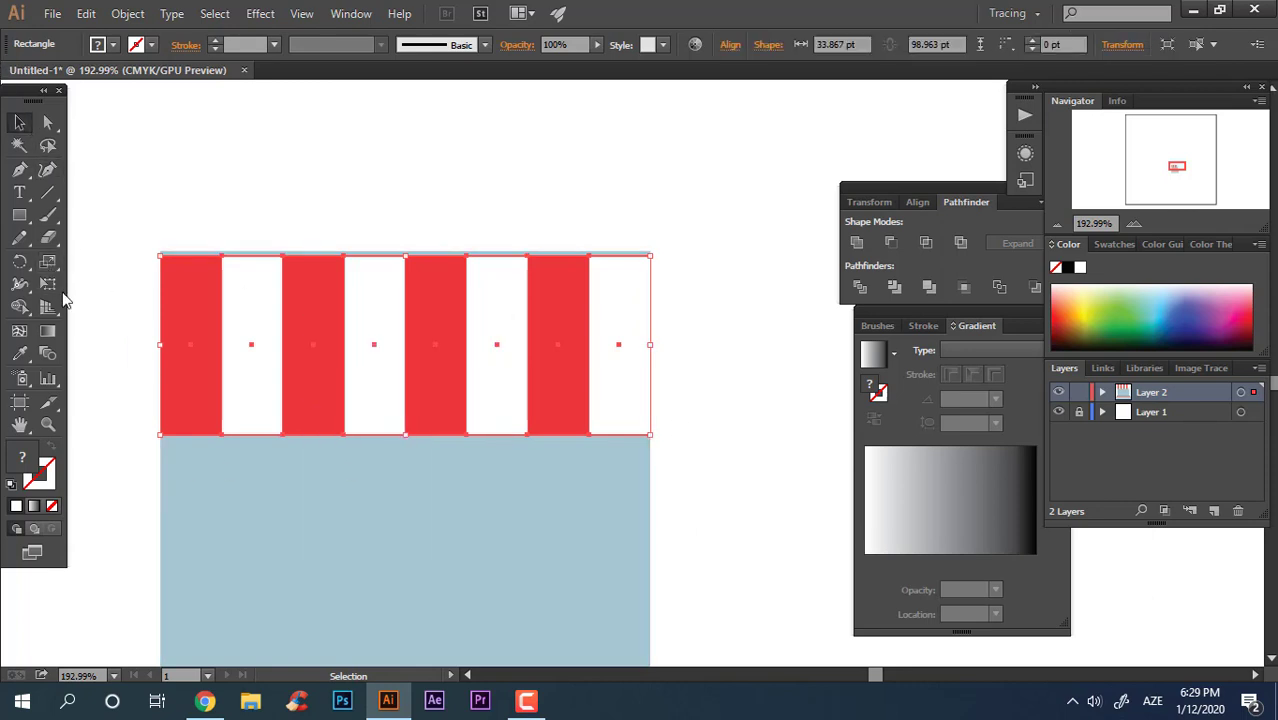
Apply a Free Transform perspective distortion to the stripes, flaring their lower edge symmetrically beyond the blue block to form an awning.
{"action": "left_click", "coordinate": [55, 288]}
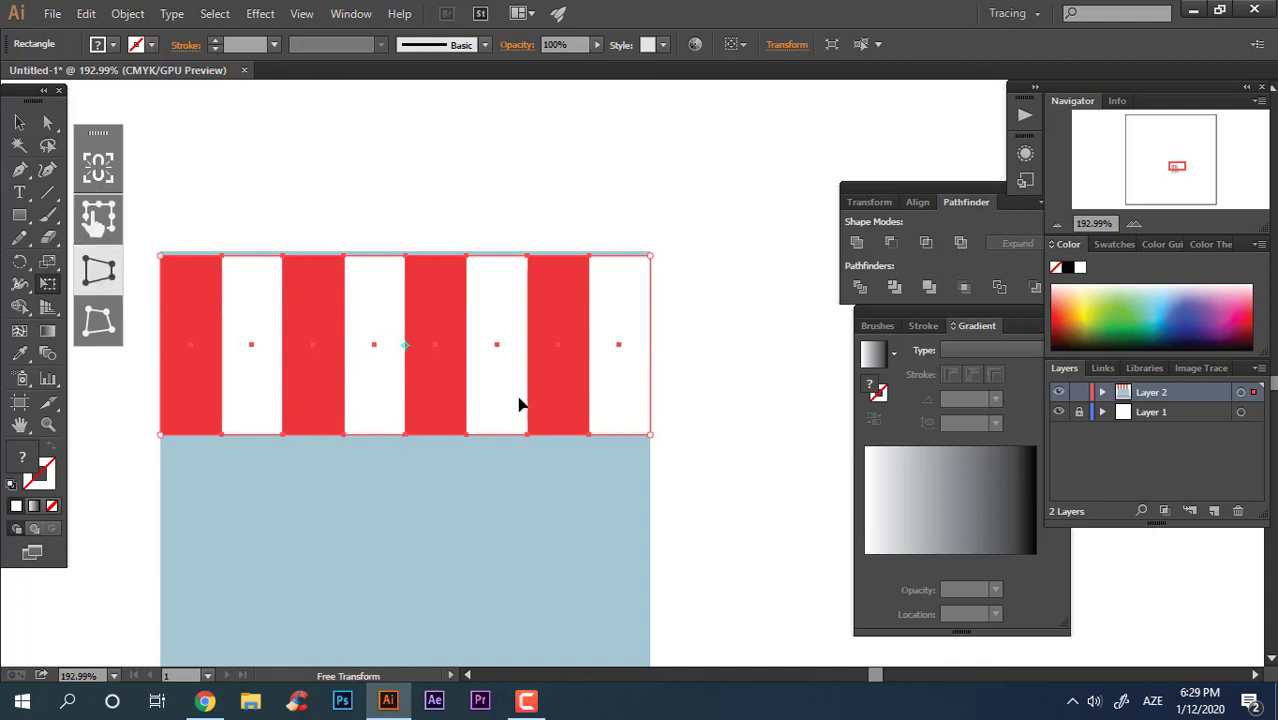
{"action": "left_click_drag", "start_coordinate": [656, 438], "coordinate": [687, 441]}
{"action": "key", "text": "z"}
{"action": "left_click_drag", "start_coordinate": [740, 383], "coordinate": [639, 384]}
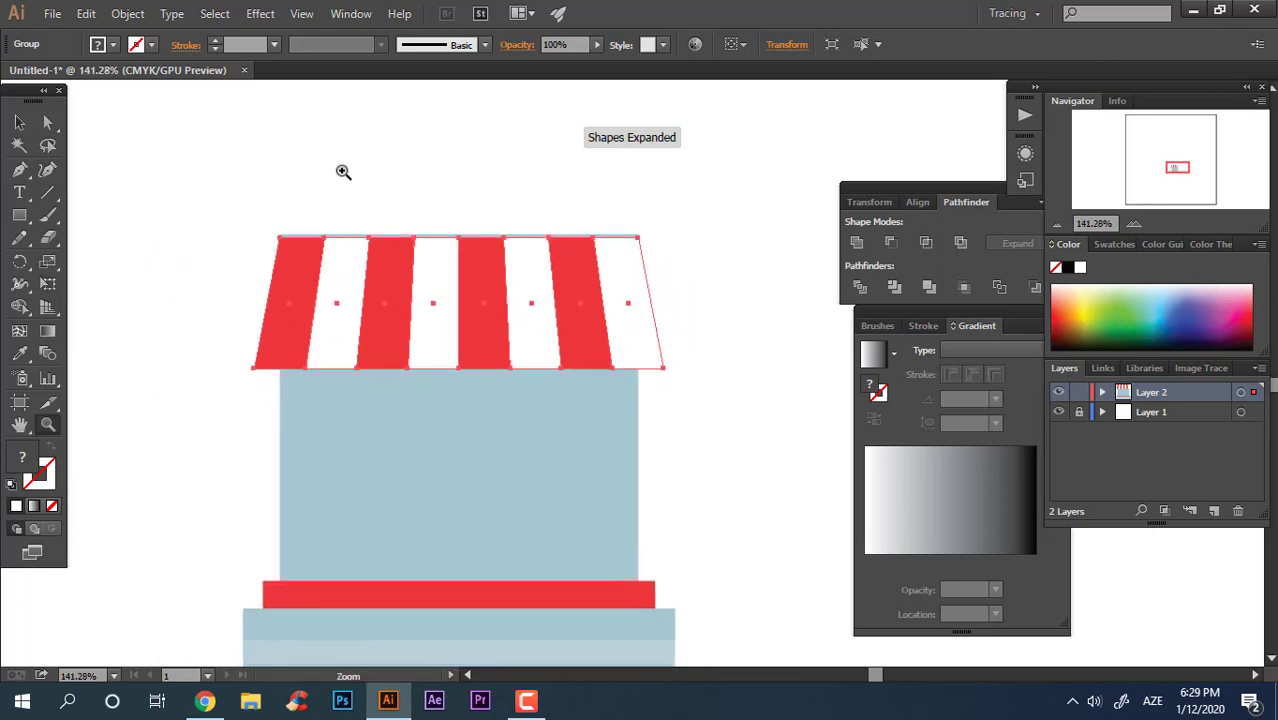
{"action": "left_click", "coordinate": [19, 123]}
{"action": "left_click", "coordinate": [433, 126]}
Ungroup the eight awning stripes so each one can be edited separately.
{"action": "key", "text": "z"}
{"action": "left_click_drag", "start_coordinate": [644, 195], "coordinate": [728, 247]}
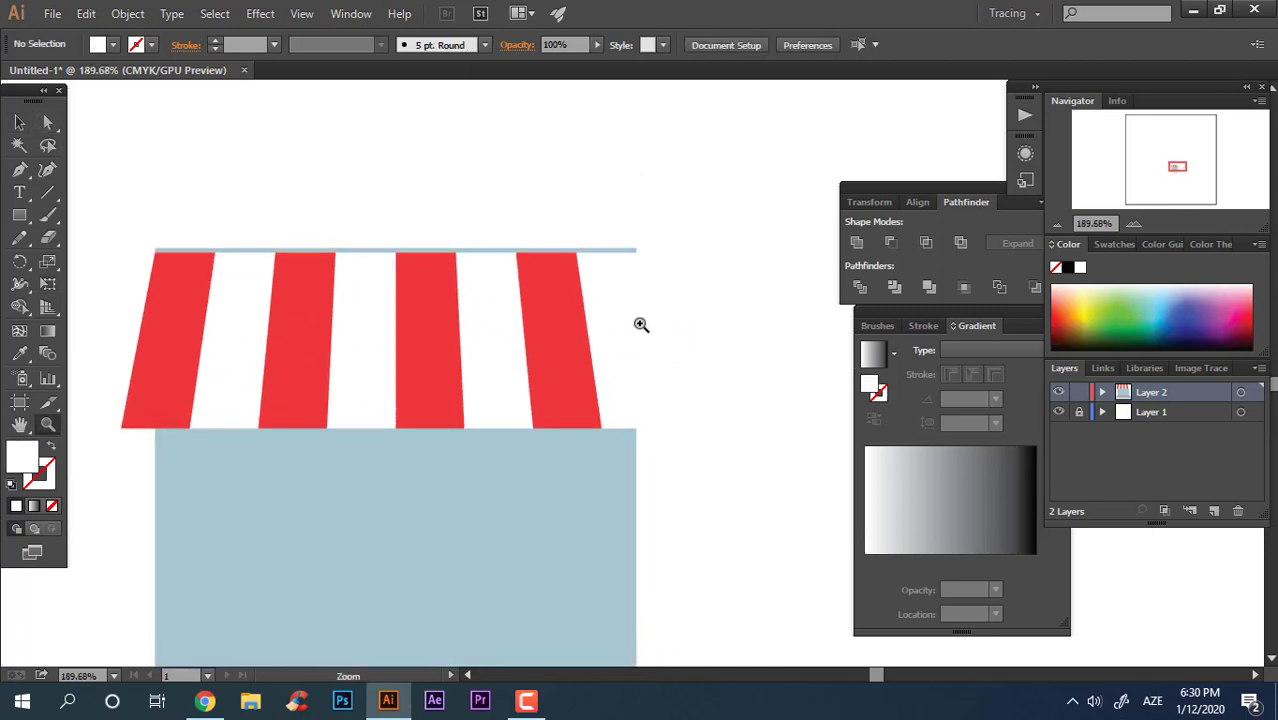
{"action": "left_click", "coordinate": [19, 123]}
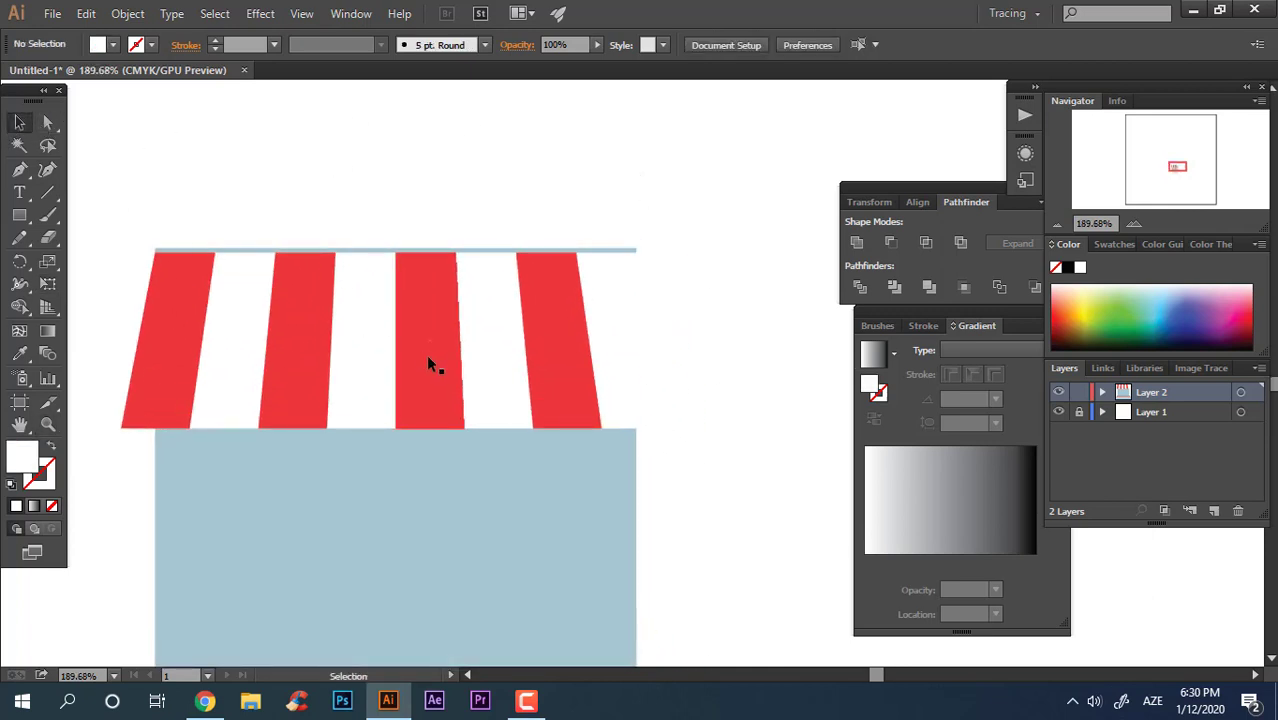
{"action": "right_click", "coordinate": [427, 356]}
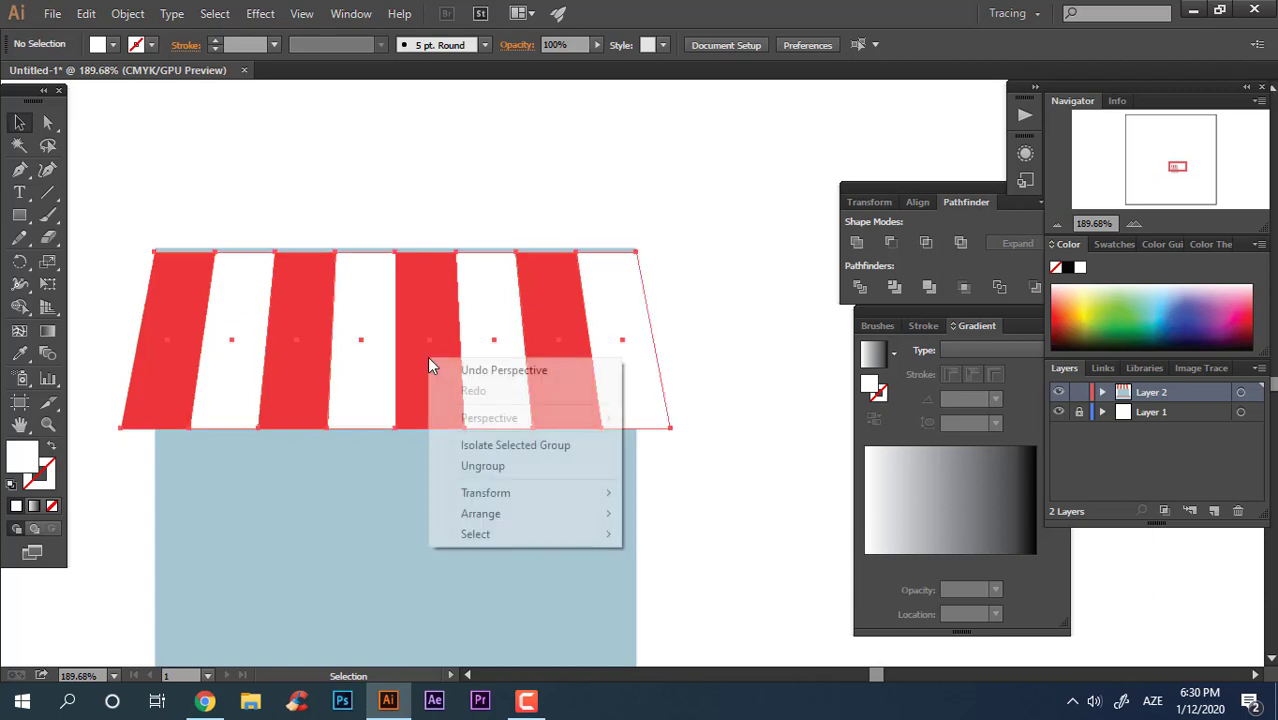
{"action": "left_click", "coordinate": [480, 465]}
{"action": "key", "text": "ctrl+g"}
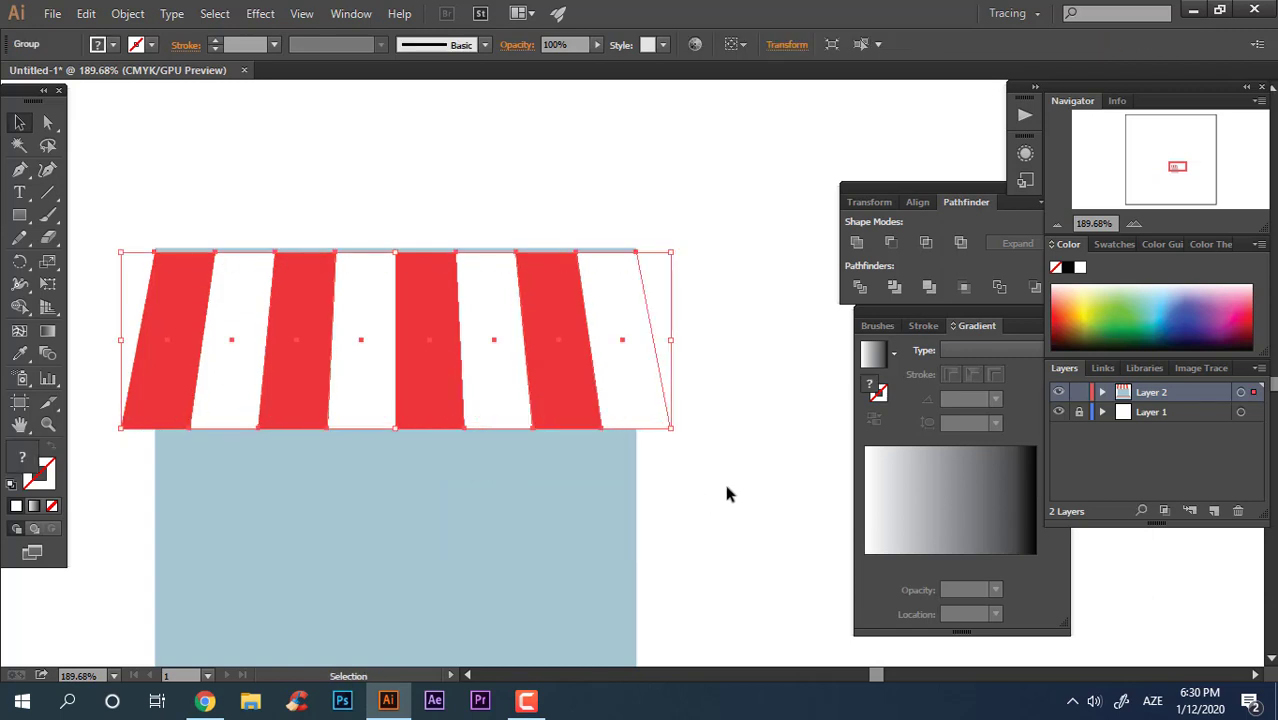
{"action": "left_click", "coordinate": [724, 357]}
{"action": "left_click", "coordinate": [174, 340]}
{"action": "right_click", "coordinate": [404, 306]}
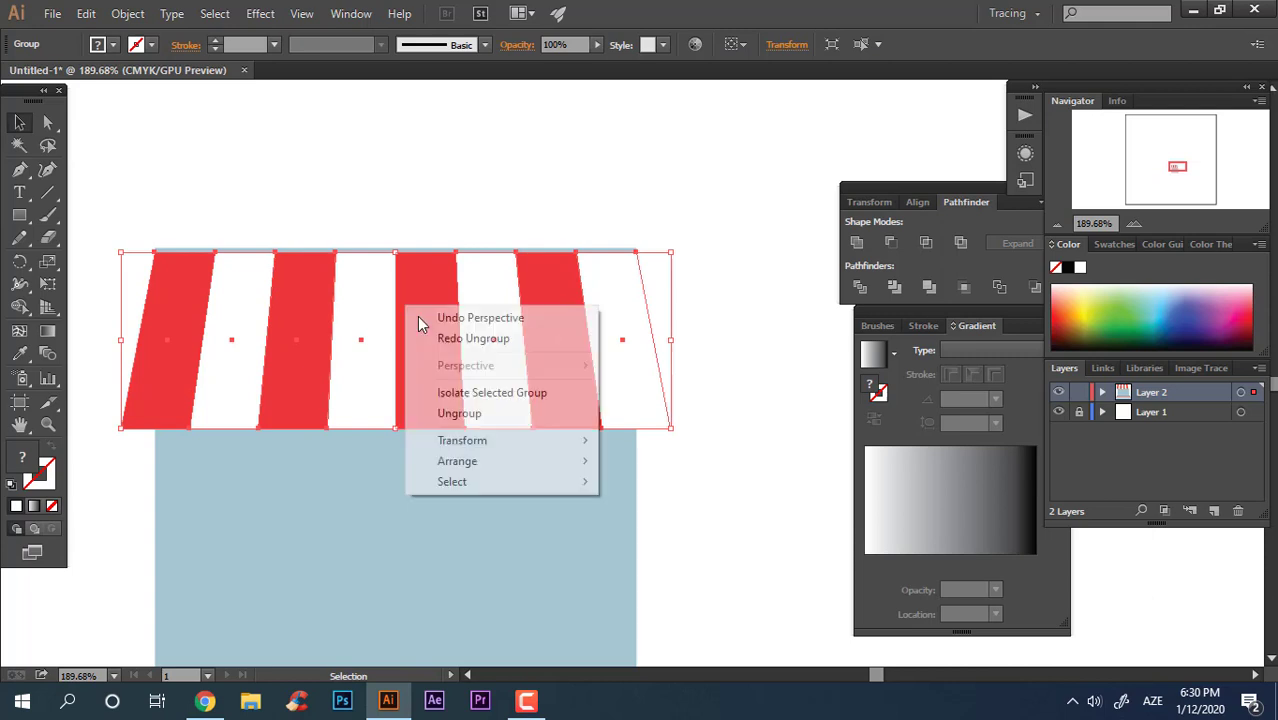
{"action": "left_click", "coordinate": [459, 413]}
{"action": "left_click", "coordinate": [658, 458]}
Select the first red stripe and save its bright red fill as a new swatch.
{"action": "left_click", "coordinate": [158, 330]}
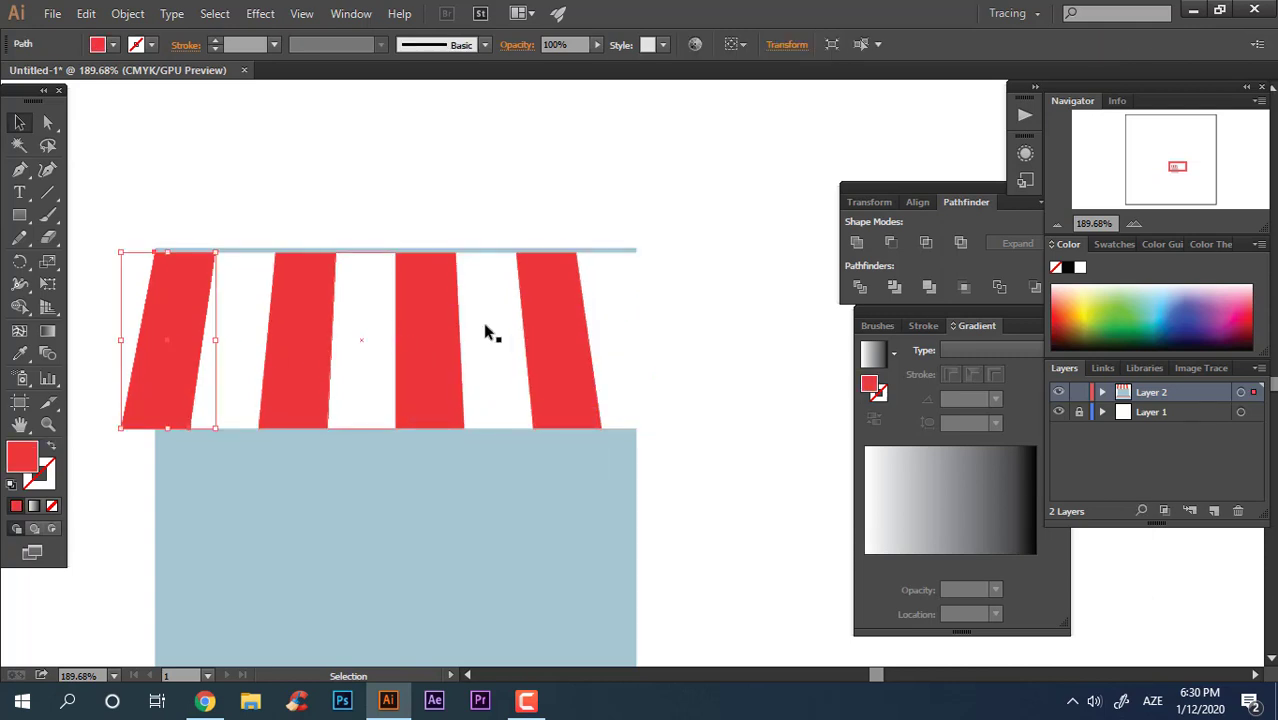
{"action": "left_click", "coordinate": [1114, 244]}
{"action": "left_click", "coordinate": [1214, 348]}
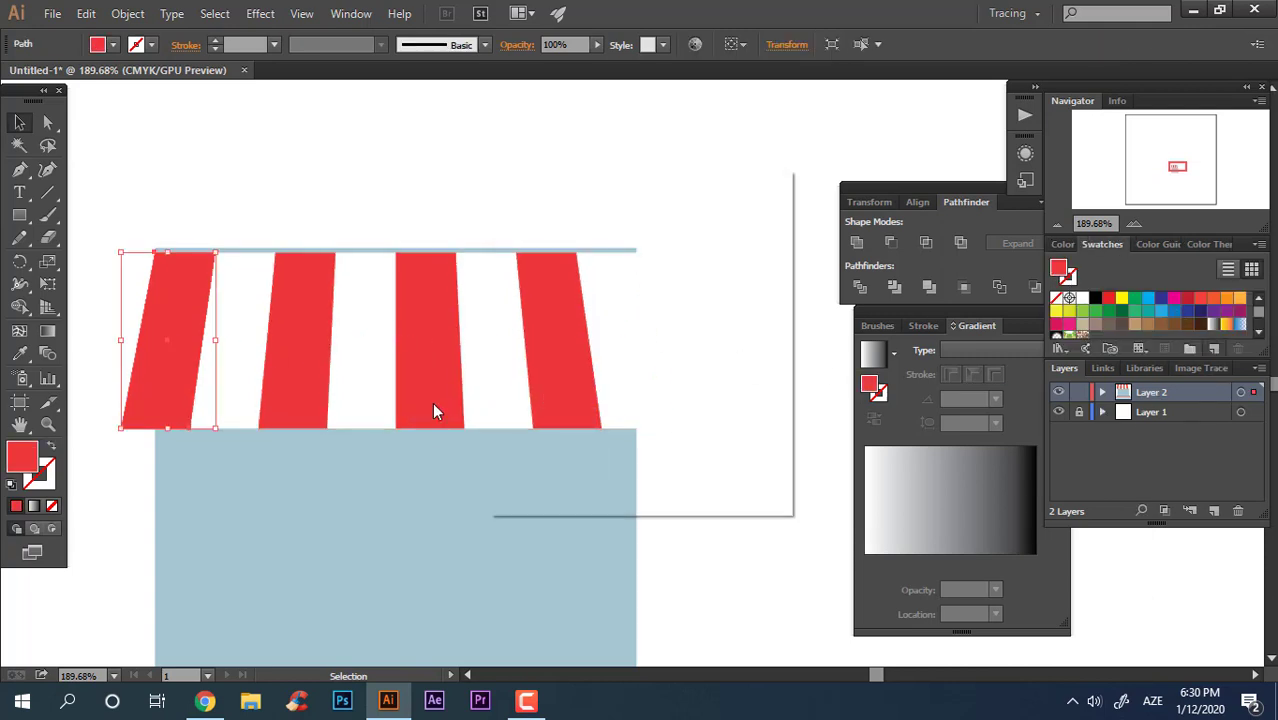
{"action": "left_click", "coordinate": [639, 465]}
Darken the first stripe's fill to C11717 and save that dark red as a new swatch.
{"action": "double_click", "coordinate": [23, 458]}
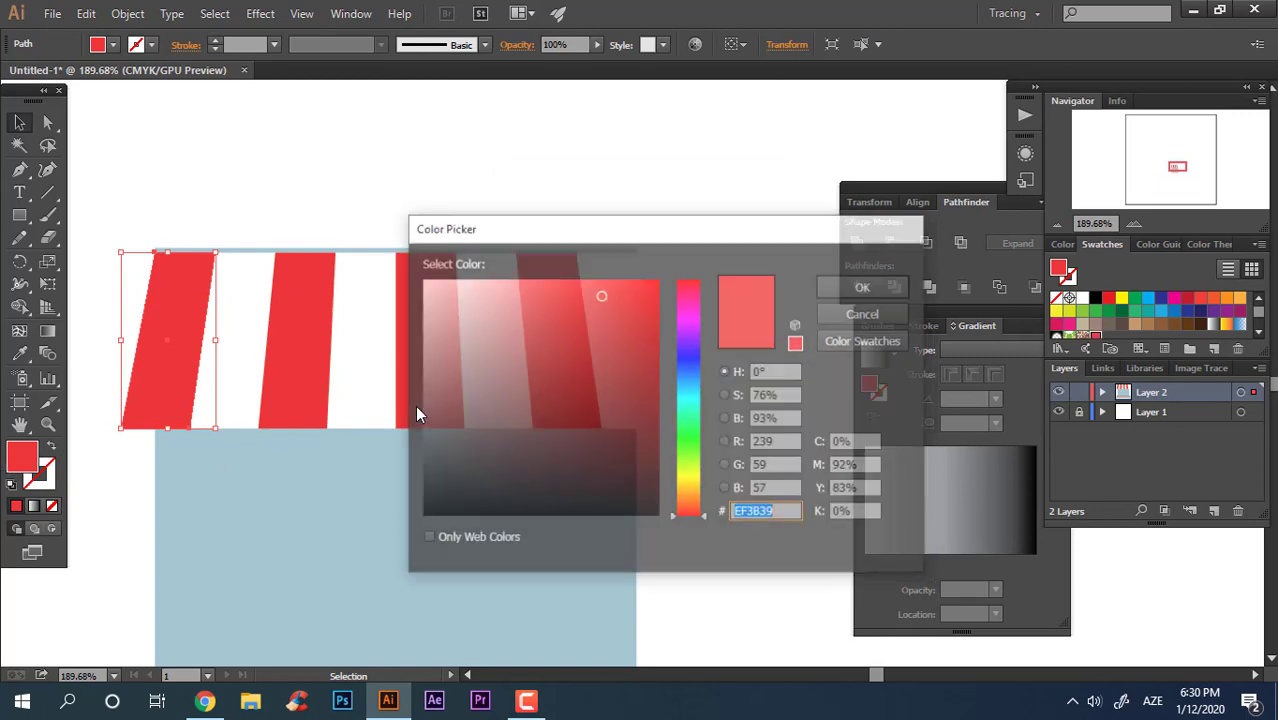
{"action": "left_click_drag", "start_coordinate": [605, 297], "coordinate": [630, 337]}
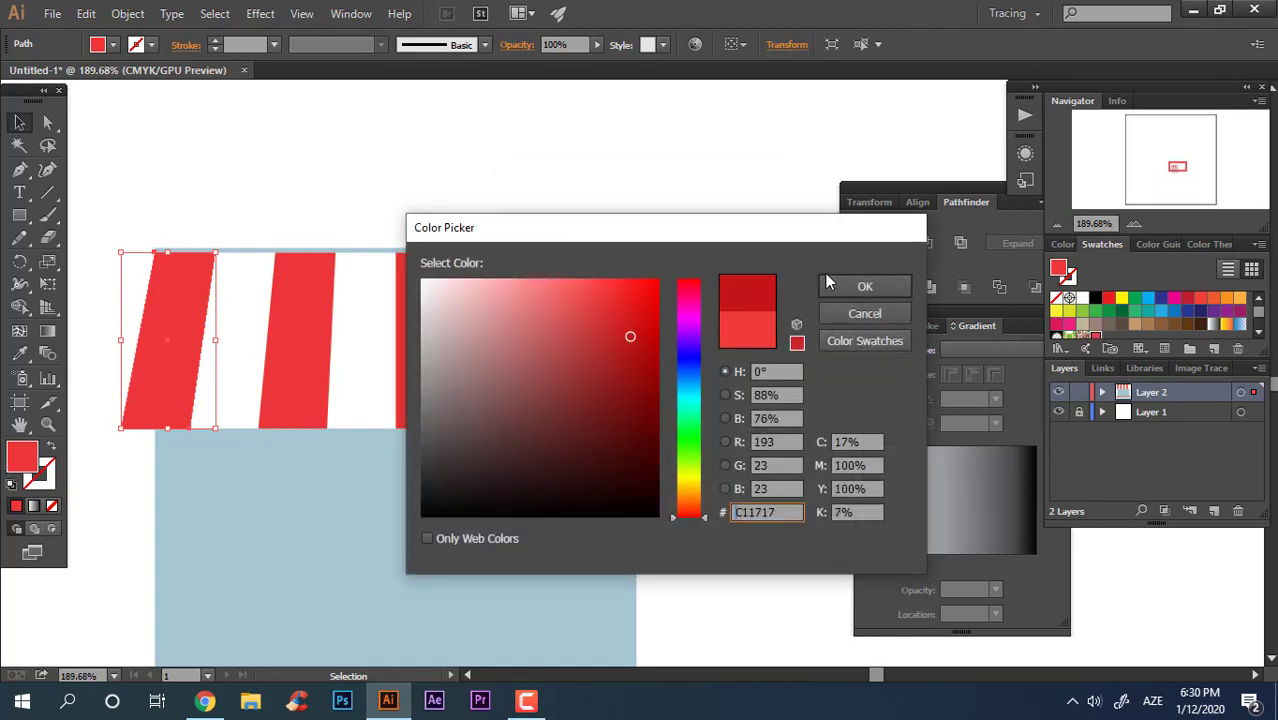
{"action": "left_click", "coordinate": [864, 286]}
{"action": "left_click", "coordinate": [1217, 348]}
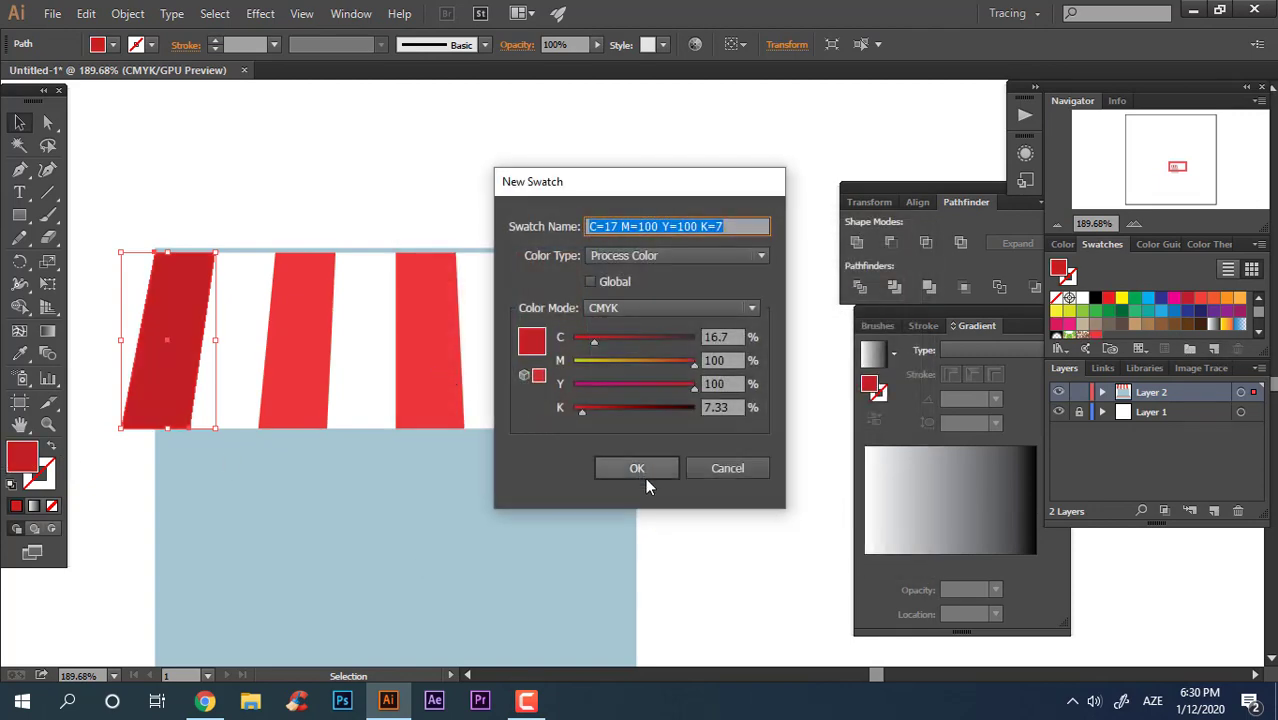
{"action": "left_click", "coordinate": [645, 477]}
Apply a linear gradient to the first stripe at 90°, spanning the stripe's full height.
{"action": "left_click", "coordinate": [47, 330]}
{"action": "left_click", "coordinate": [160, 338]}
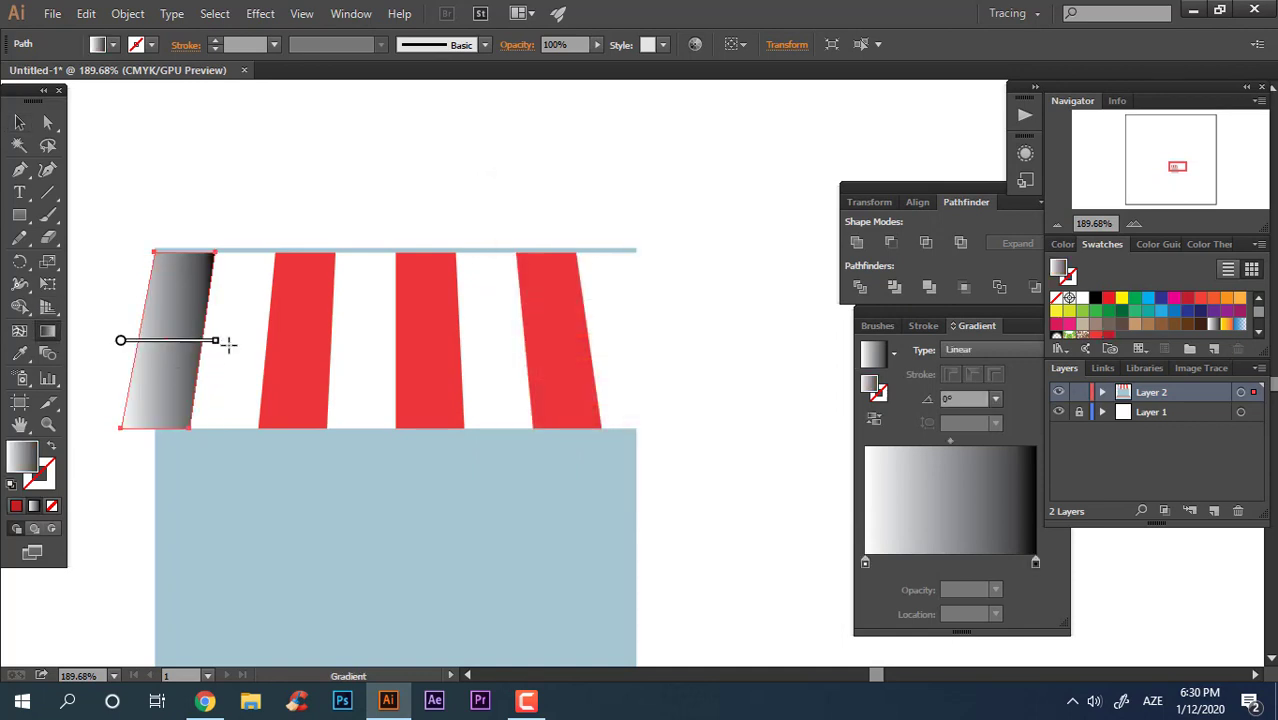
{"action": "left_click_drag", "start_coordinate": [226, 339], "coordinate": [91, 212]}
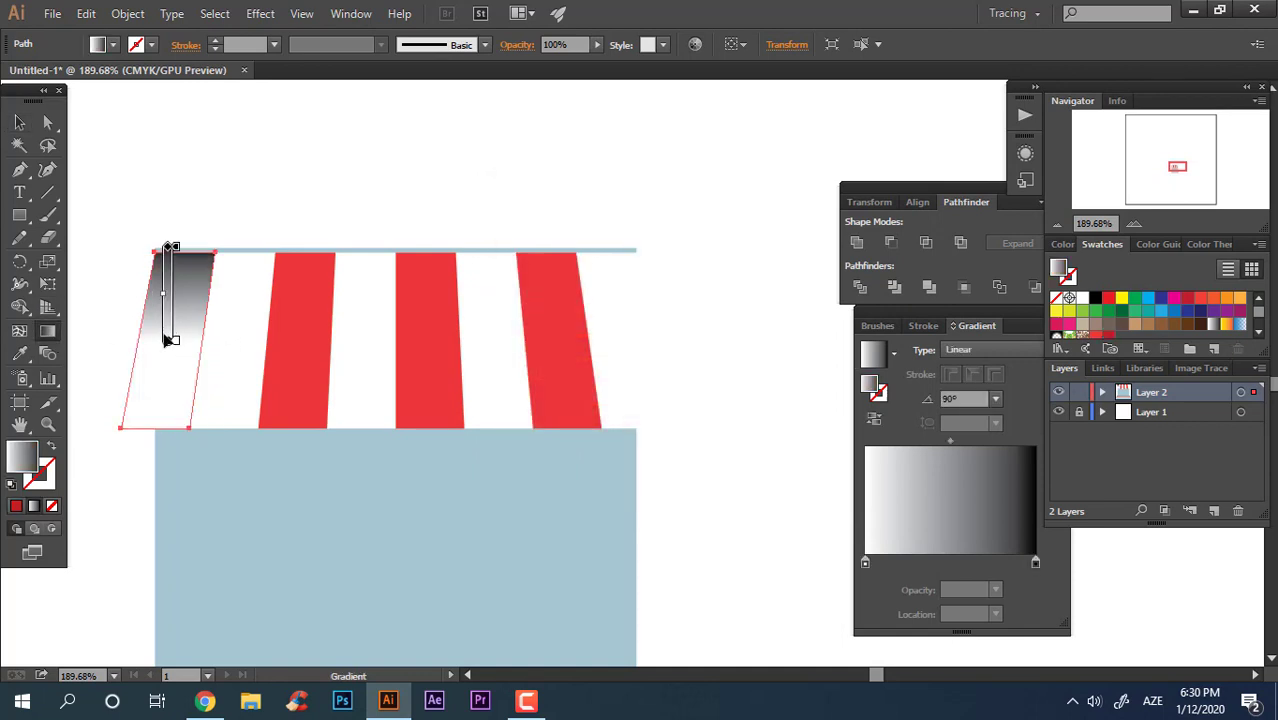
{"action": "left_click_drag", "start_coordinate": [165, 428], "coordinate": [172, 338]}
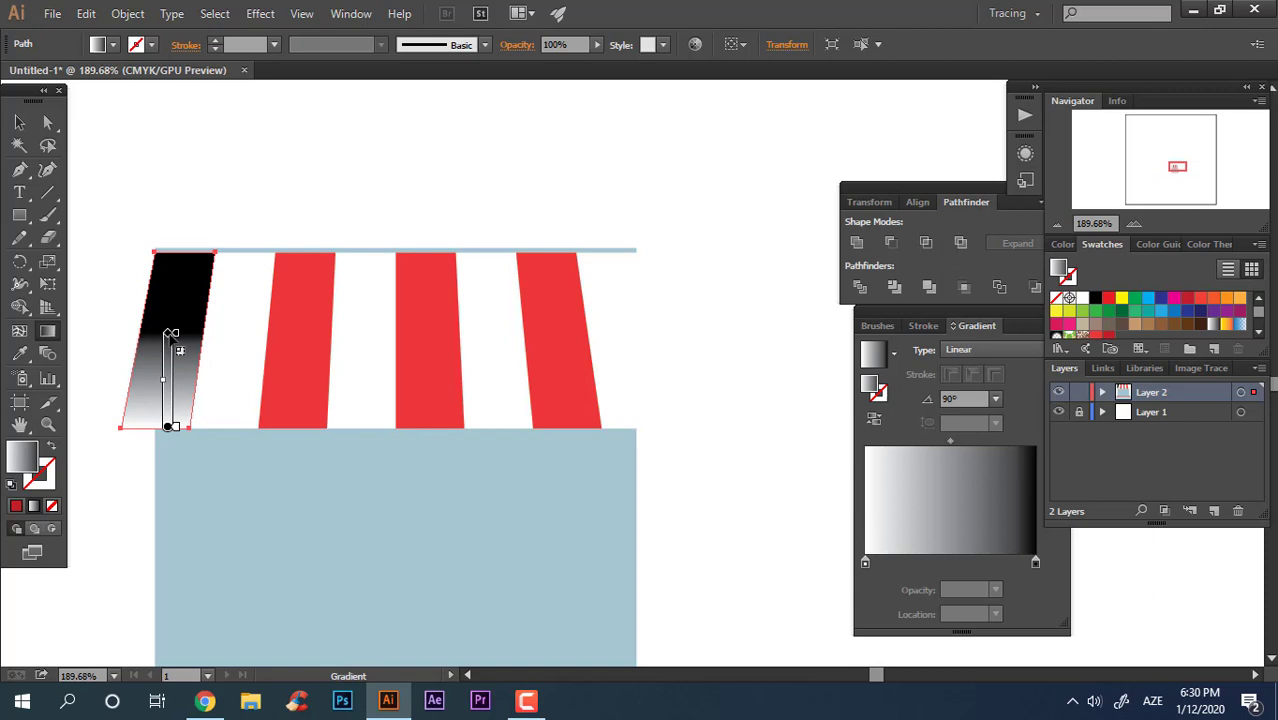
{"action": "left_click_drag", "start_coordinate": [178, 286], "coordinate": [175, 258]}
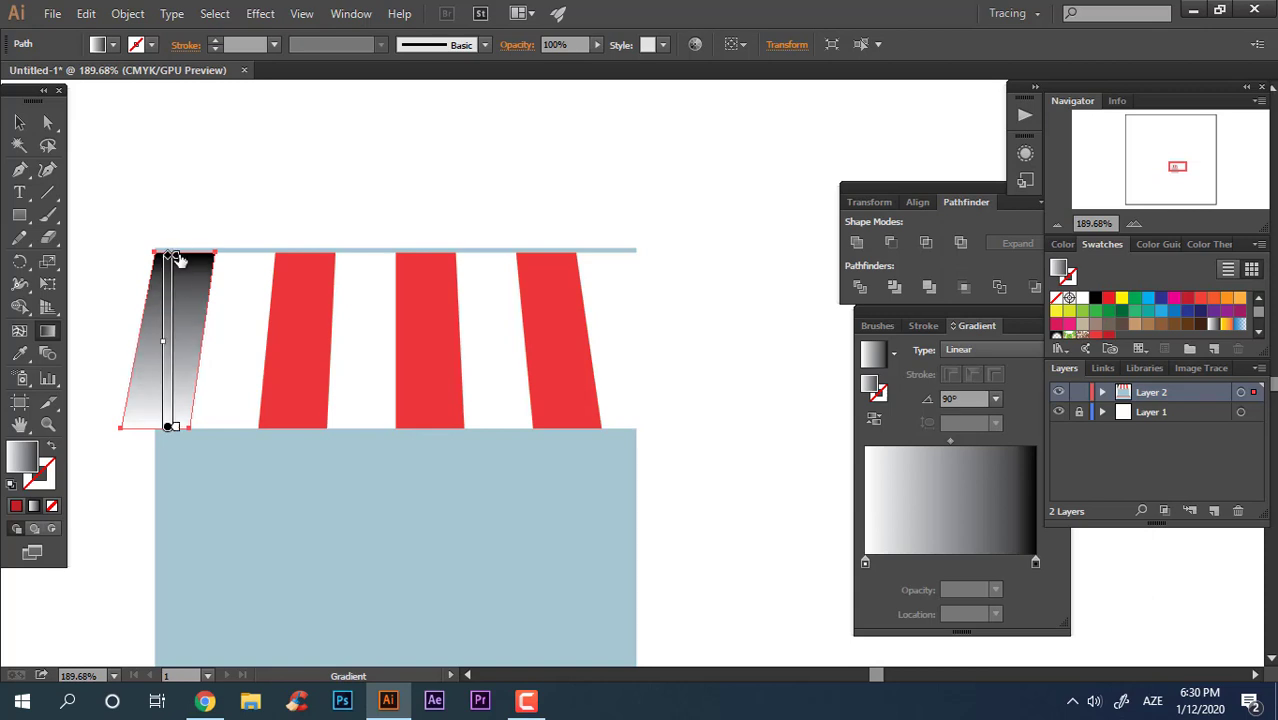
Set both end stops of the first stripe's gradient to the dark red swatch and add a bright red stop midway.
{"action": "double_click", "coordinate": [177, 257]}
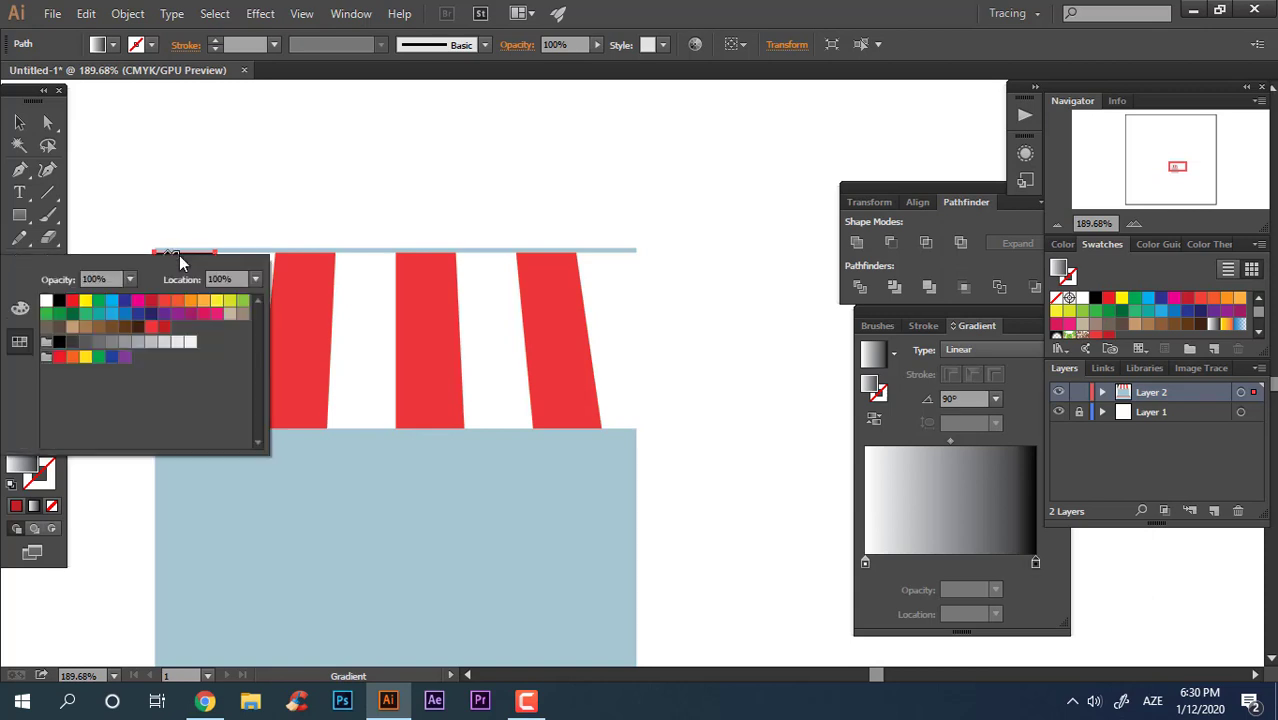
{"action": "left_click", "coordinate": [151, 326]}
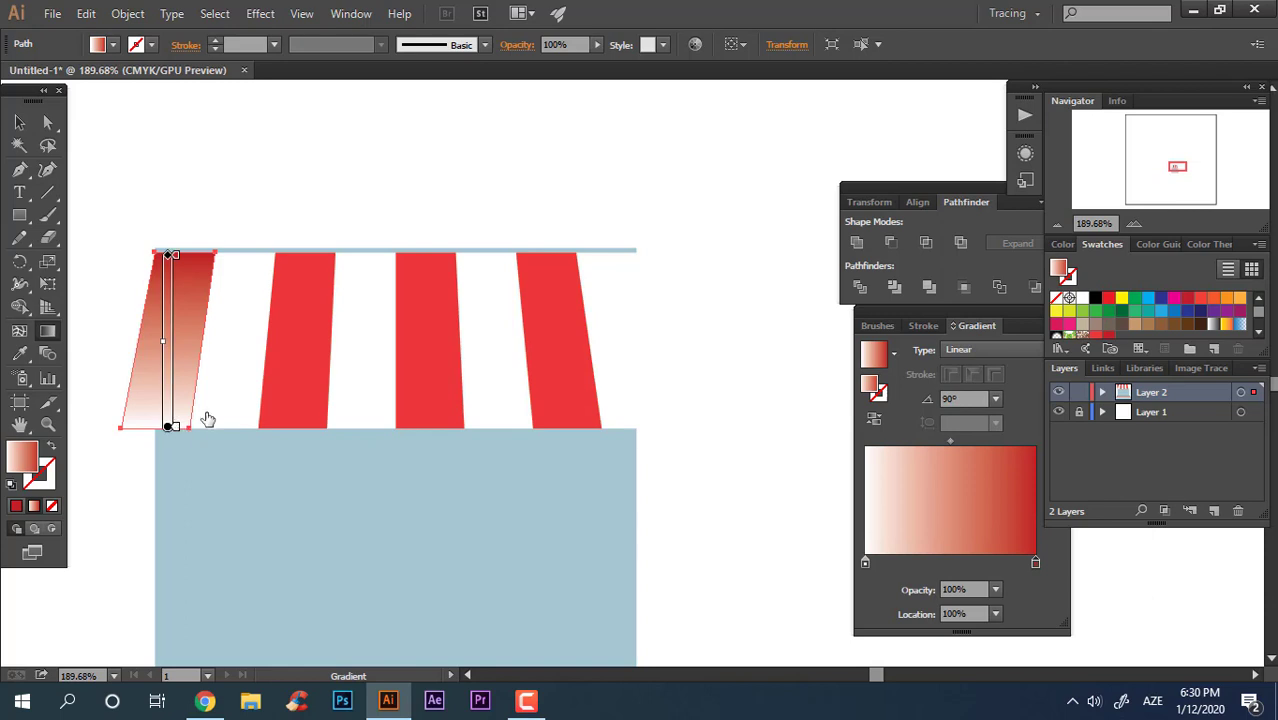
{"action": "double_click", "coordinate": [174, 426]}
{"action": "left_click", "coordinate": [155, 499]}
{"action": "left_click", "coordinate": [164, 499]}
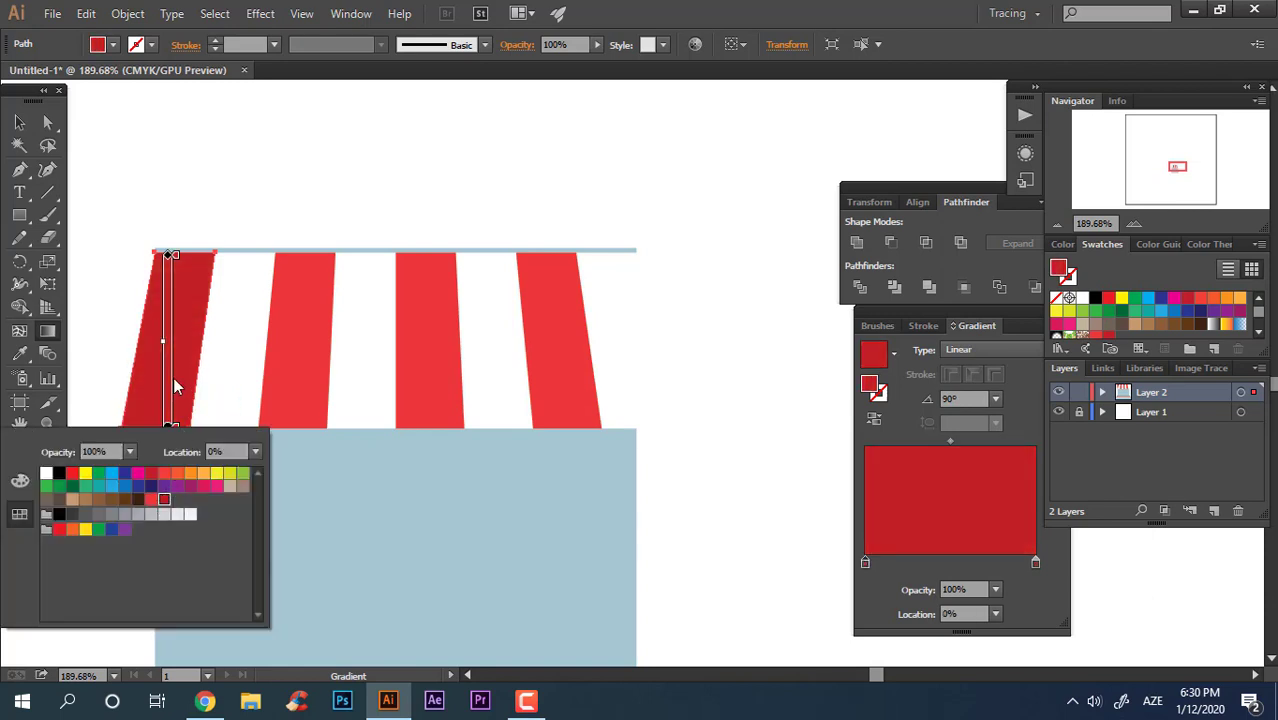
{"action": "left_click", "coordinate": [169, 343]}
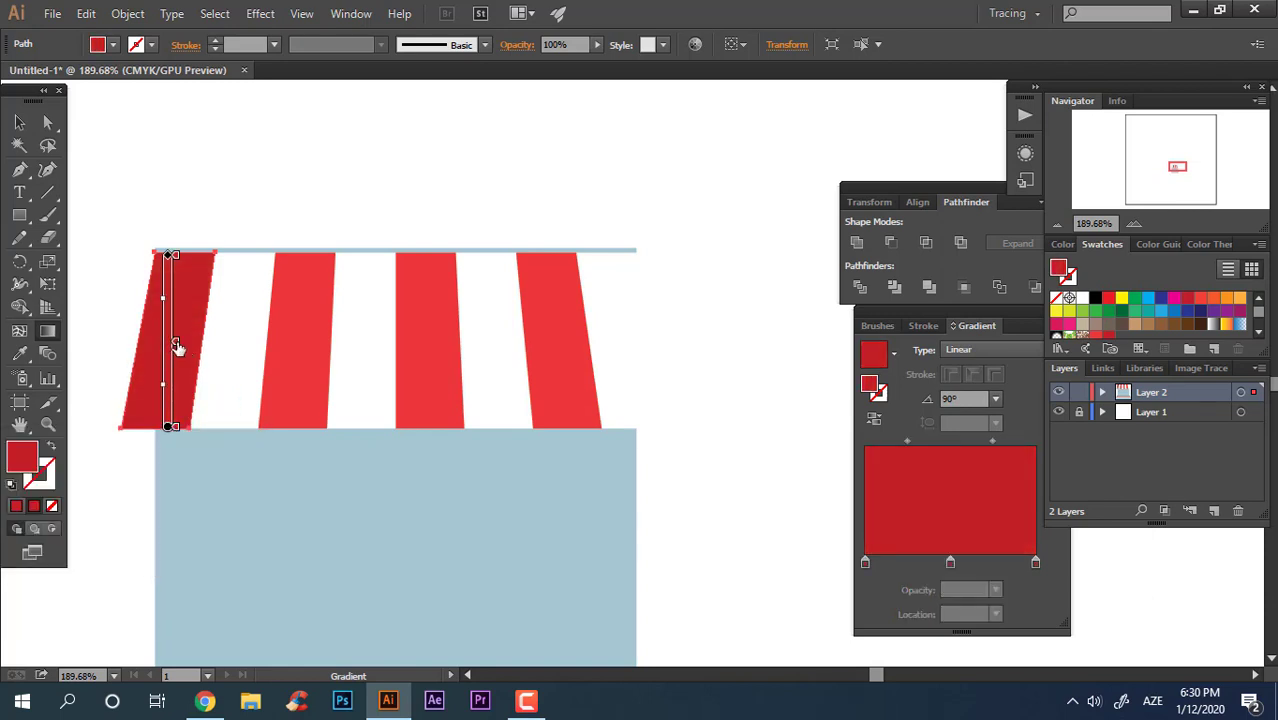
{"action": "double_click", "coordinate": [174, 346]}
{"action": "left_click", "coordinate": [150, 414]}
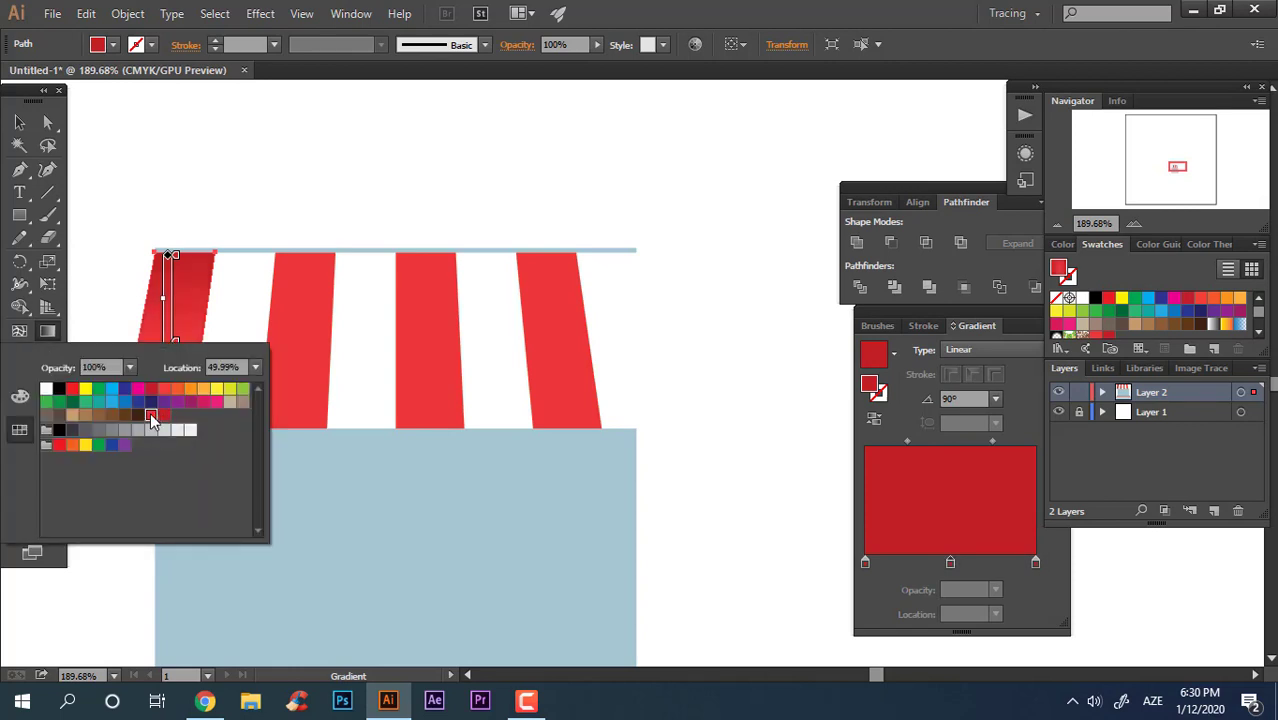
Copy the first stripe's red gradient to the second red stripe with the Eyedropper and fit it to the stripe's height.
{"action": "left_click", "coordinate": [19, 122]}
{"action": "left_click", "coordinate": [200, 185]}
{"action": "left_click", "coordinate": [294, 338]}
{"action": "left_click", "coordinate": [20, 353]}
{"action": "left_click", "coordinate": [168, 348]}
{"action": "left_click", "coordinate": [47, 332]}
{"action": "mouse_move", "coordinate": [297, 340]}
{"action": "left_mouse_down"}
{"action": "mouse_move", "coordinate": [297, 263]}
{"action": "mouse_move", "coordinate": [297, 428]}
{"action": "mouse_move", "coordinate": [297, 252]}
{"action": "left_mouse_up"}
Sample the red gradient onto the third red stripe and align it vertically over the stripe's full height.
{"action": "key", "text": "v"}
{"action": "left_click", "coordinate": [427, 347]}
{"action": "key", "text": "i"}
{"action": "left_click", "coordinate": [308, 345]}
{"action": "key", "text": "g"}
{"action": "left_click_drag", "start_coordinate": [474, 342], "coordinate": [396, 264]}
{"action": "left_click_drag", "start_coordinate": [427, 394], "coordinate": [429, 430]}
{"action": "left_click_drag", "start_coordinate": [430, 360], "coordinate": [431, 254]}
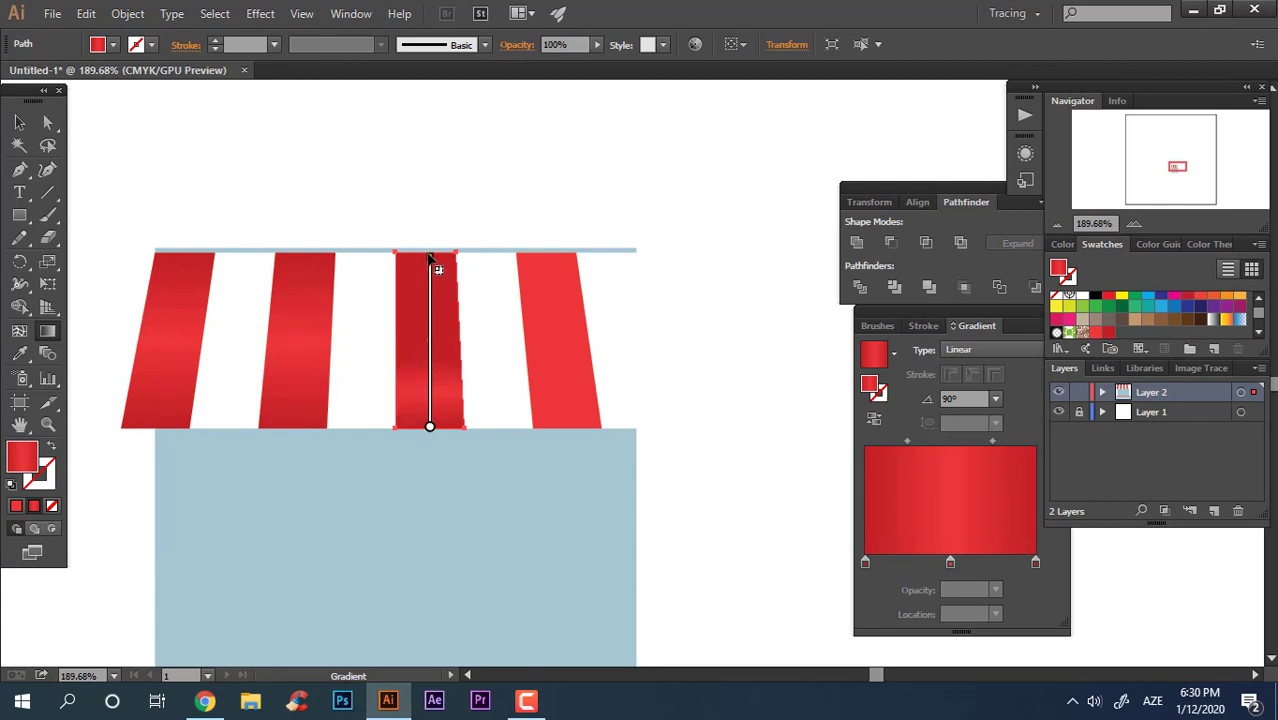
Sample the red gradient onto the last red stripe and stretch it vertically from lower to upper edge.
{"action": "left_click", "coordinate": [19, 122]}
{"action": "left_click", "coordinate": [556, 342]}
{"action": "left_click", "coordinate": [20, 353]}
{"action": "left_click", "coordinate": [428, 345]}
{"action": "left_click", "coordinate": [47, 332]}
{"action": "left_click_drag", "start_coordinate": [610, 342], "coordinate": [559, 254]}
{"action": "left_click_drag", "start_coordinate": [559, 341], "coordinate": [560, 252]}
Recolor the first white stripe light bluish grey and save that grey as a new swatch.
{"action": "key", "text": "v"}
{"action": "left_click", "coordinate": [222, 336]}
{"action": "double_click", "coordinate": [22, 457]}
{"action": "left_click", "coordinate": [441, 330]}
{"action": "left_click", "coordinate": [865, 286]}
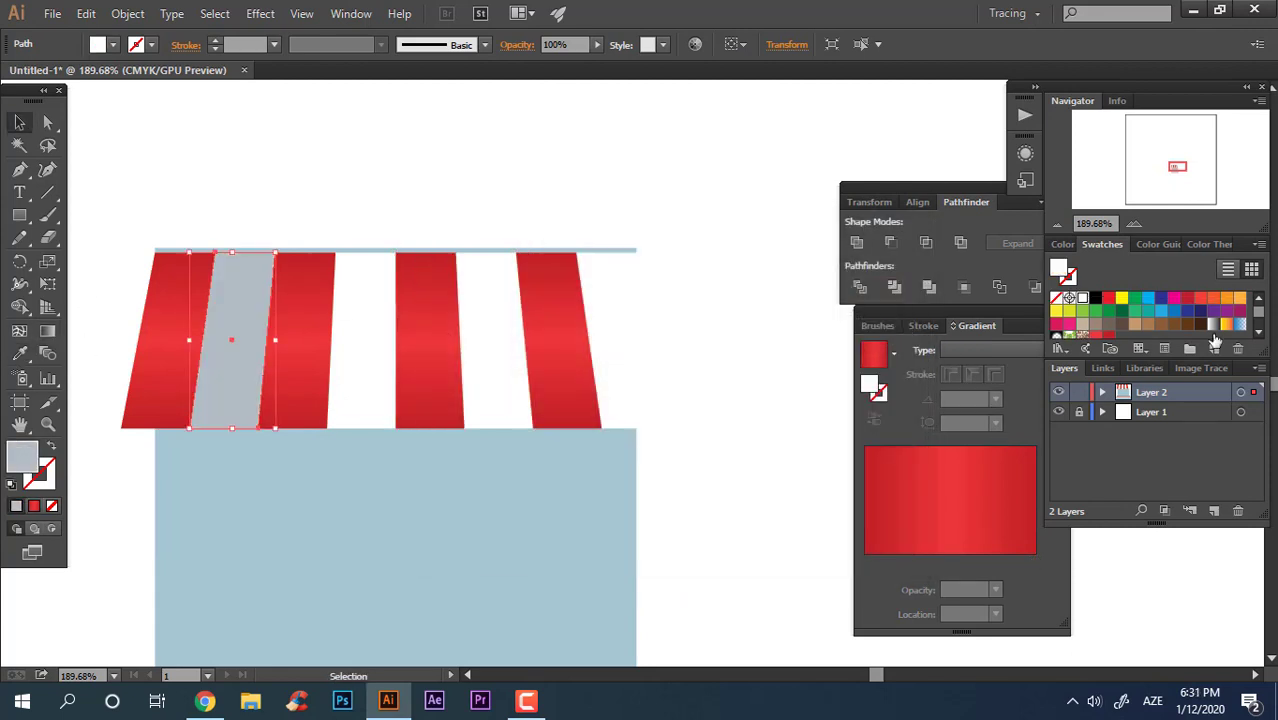
{"action": "left_click", "coordinate": [1213, 348]}
{"action": "left_click", "coordinate": [652, 490]}
Apply a 90° linear gradient to the grey stripe, spanning its full height.
{"action": "key", "text": "g"}
{"action": "left_click", "coordinate": [238, 350]}
{"action": "left_click_drag", "start_coordinate": [284, 341], "coordinate": [233, 254]}
{"action": "left_click_drag", "start_coordinate": [232, 341], "coordinate": [232, 430]}
{"action": "left_click_drag", "start_coordinate": [232, 342], "coordinate": [232, 254]}
Set both end stops of this stripe's gradient to the light grey swatch and its middle stop to white.
{"action": "double_click", "coordinate": [240, 257]}
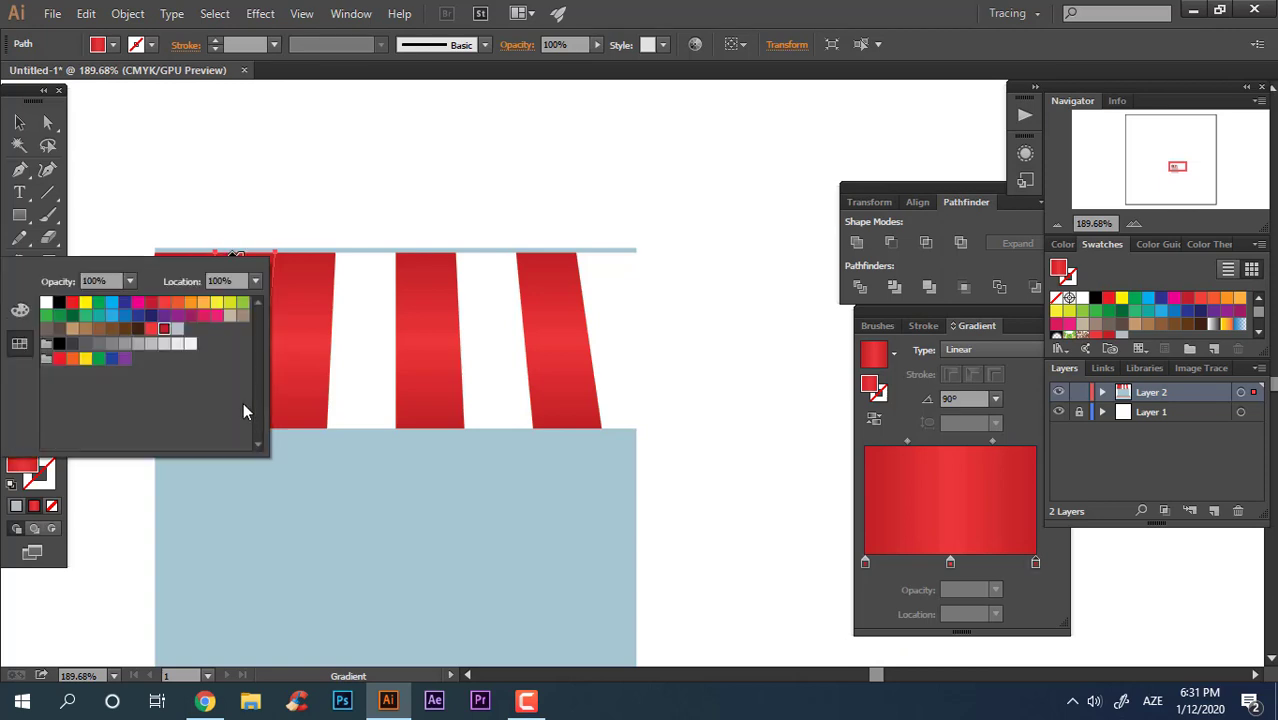
{"action": "left_click", "coordinate": [178, 329]}
{"action": "double_click", "coordinate": [241, 431]}
{"action": "left_click", "coordinate": [178, 507]}
{"action": "double_click", "coordinate": [240, 343]}
{"action": "left_click", "coordinate": [48, 391]}
{"action": "left_click", "coordinate": [350, 131]}
Copy the grey-white gradient to the second white stripe with the Eyedropper and fit it vertically to the stripe's height.
{"action": "left_click", "coordinate": [19, 122]}
{"action": "left_click", "coordinate": [362, 343]}
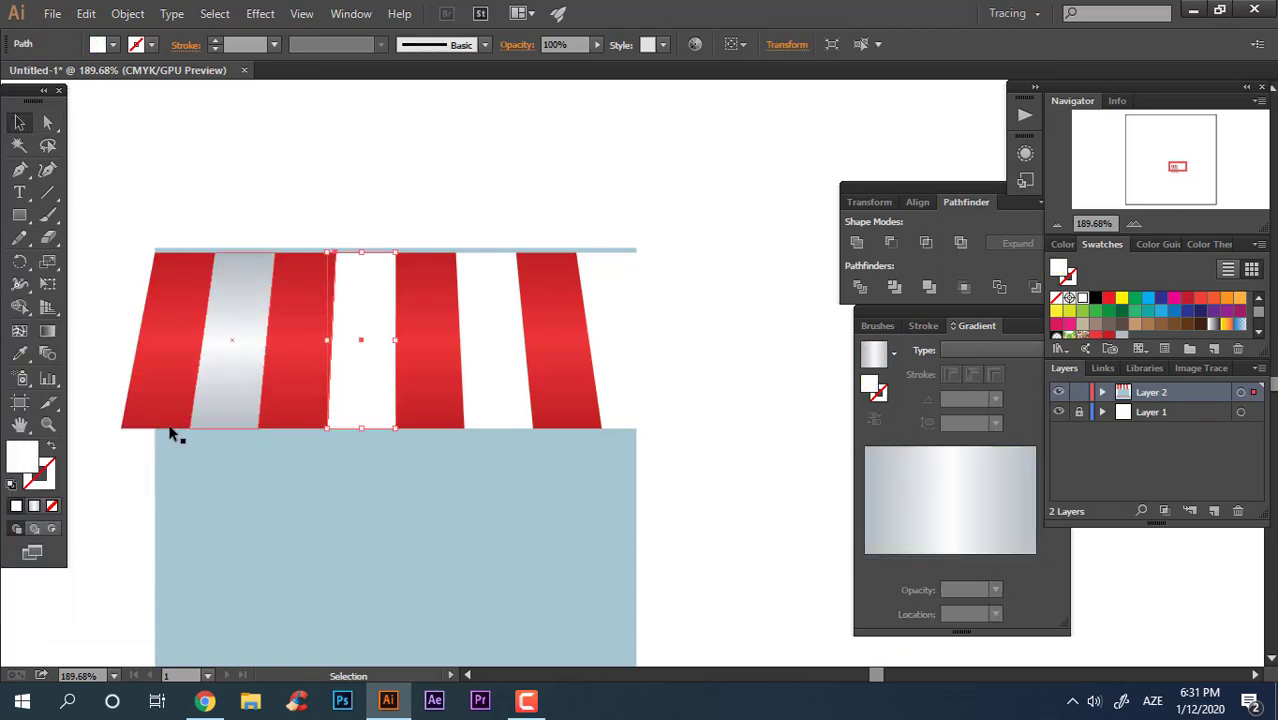
{"action": "left_click", "coordinate": [19, 354]}
{"action": "left_click", "coordinate": [232, 350]}
{"action": "left_click", "coordinate": [48, 331]}
{"action": "left_click_drag", "start_coordinate": [403, 341], "coordinate": [362, 268]}
{"action": "left_click_drag", "start_coordinate": [362, 341], "coordinate": [362, 253]}
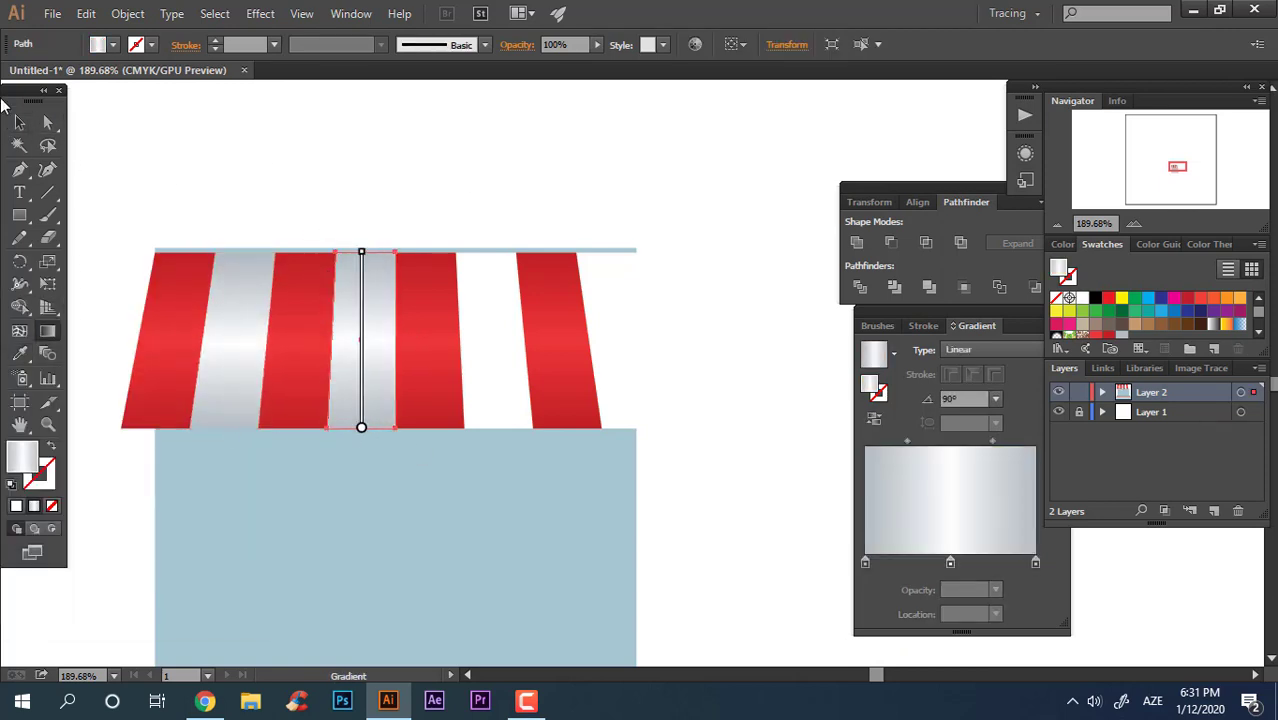
Sample the grey-white gradient onto the third white stripe and orient it vertically over the stripe.
{"action": "left_click", "coordinate": [19, 122]}
{"action": "left_click", "coordinate": [494, 341]}
{"action": "left_click", "coordinate": [19, 354]}
{"action": "left_click", "coordinate": [371, 327]}
{"action": "left_click", "coordinate": [48, 331]}
{"action": "left_click_drag", "start_coordinate": [541, 341], "coordinate": [442, 206]}
{"action": "left_click_drag", "start_coordinate": [494, 341], "coordinate": [494, 253]}
{"action": "key", "text": "ctrl+z"}
Apply the grey-white gradient to the last white stripe, running vertically over its full height, and deselect it.
{"action": "left_click", "coordinate": [19, 122]}
{"action": "left_click", "coordinate": [623, 341]}
{"action": "left_click", "coordinate": [48, 331]}
{"action": "left_click", "coordinate": [640, 350]}
{"action": "left_click_drag", "start_coordinate": [677, 341], "coordinate": [623, 240]}
{"action": "left_click_drag", "start_coordinate": [623, 341], "coordinate": [623, 428]}
{"action": "left_click_drag", "start_coordinate": [623, 334], "coordinate": [623, 253]}
{"action": "left_click", "coordinate": [19, 122]}
{"action": "left_click", "coordinate": [420, 190]}
Draw a circle with the Ellipse tool starting at the lower outer corner of the first red stripe.
{"action": "left_click_drag", "start_coordinate": [513, 385], "coordinate": [520, 318]}
{"action": "left_click_drag", "start_coordinate": [95, 362], "coordinate": [220, 362]}
{"action": "left_click", "coordinate": [19, 169]}
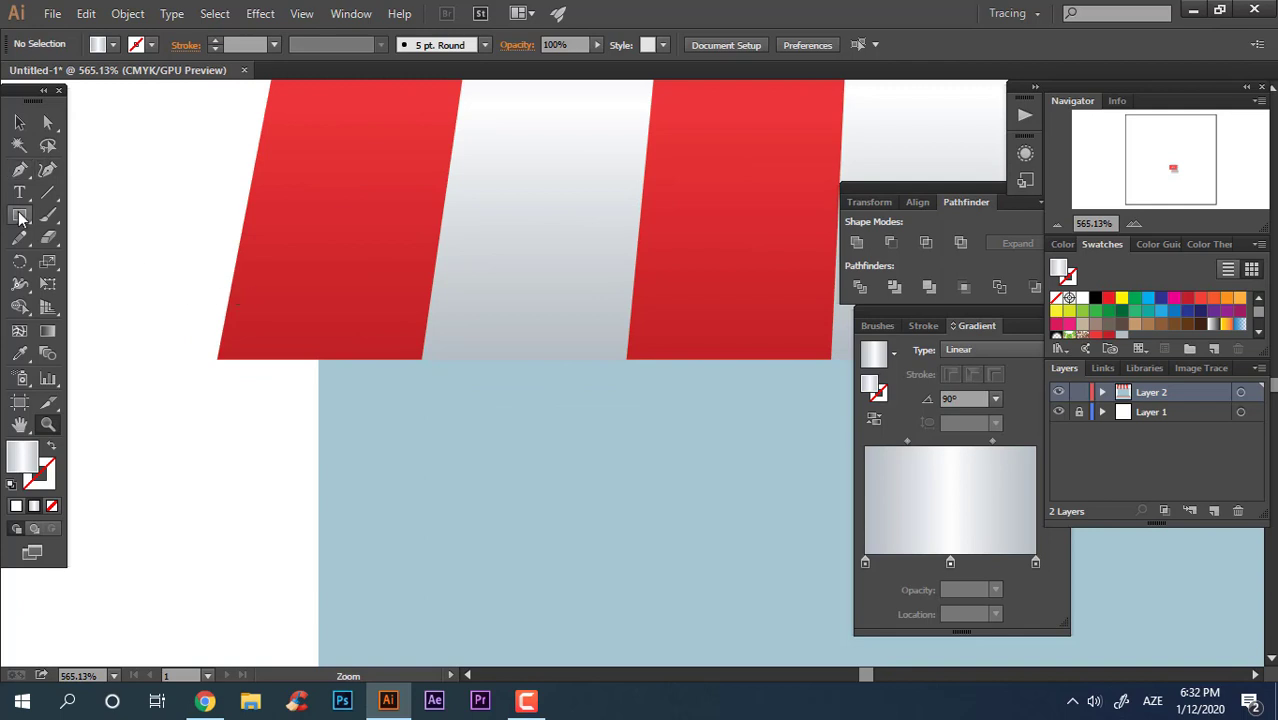
{"action": "left_click_drag", "start_coordinate": [20, 218], "coordinate": [108, 265]}
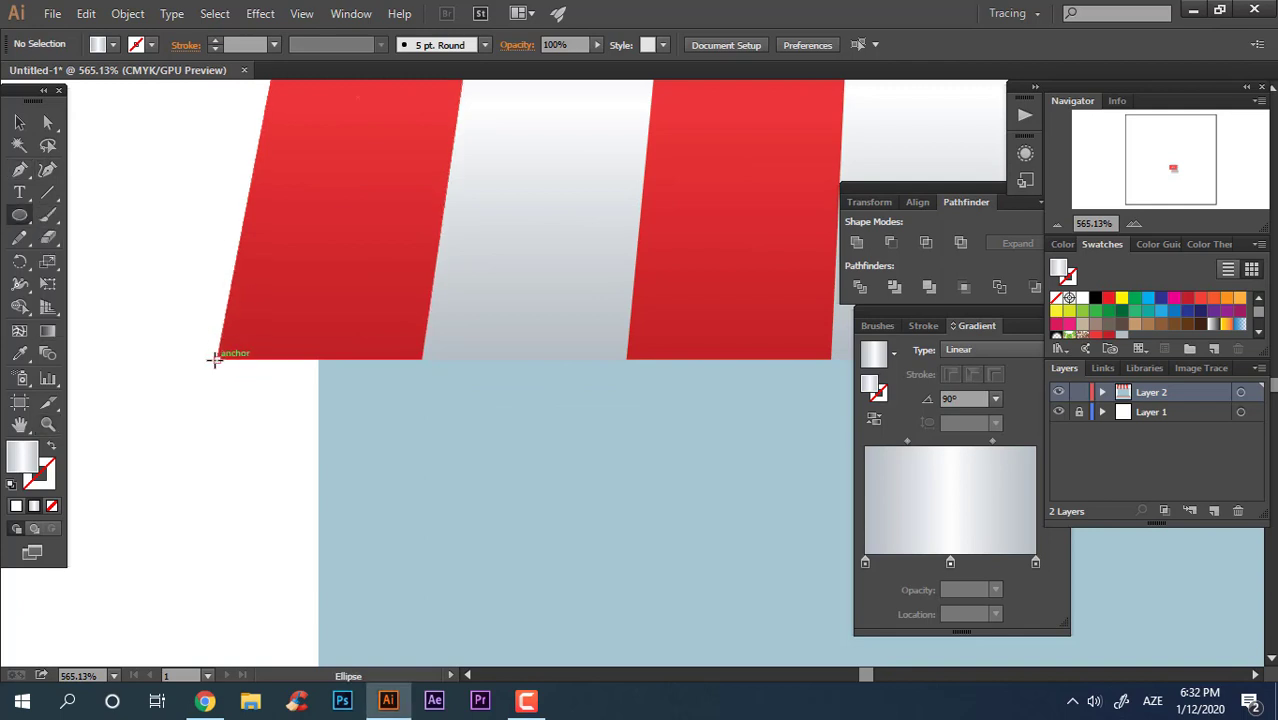
{"action": "left_click_drag", "start_coordinate": [214, 360], "coordinate": [468, 600]}
Center the circle on the first stripe's lower edge at the stripe's width, and fill it with the dark red swatch.
{"action": "left_click", "coordinate": [22, 122]}
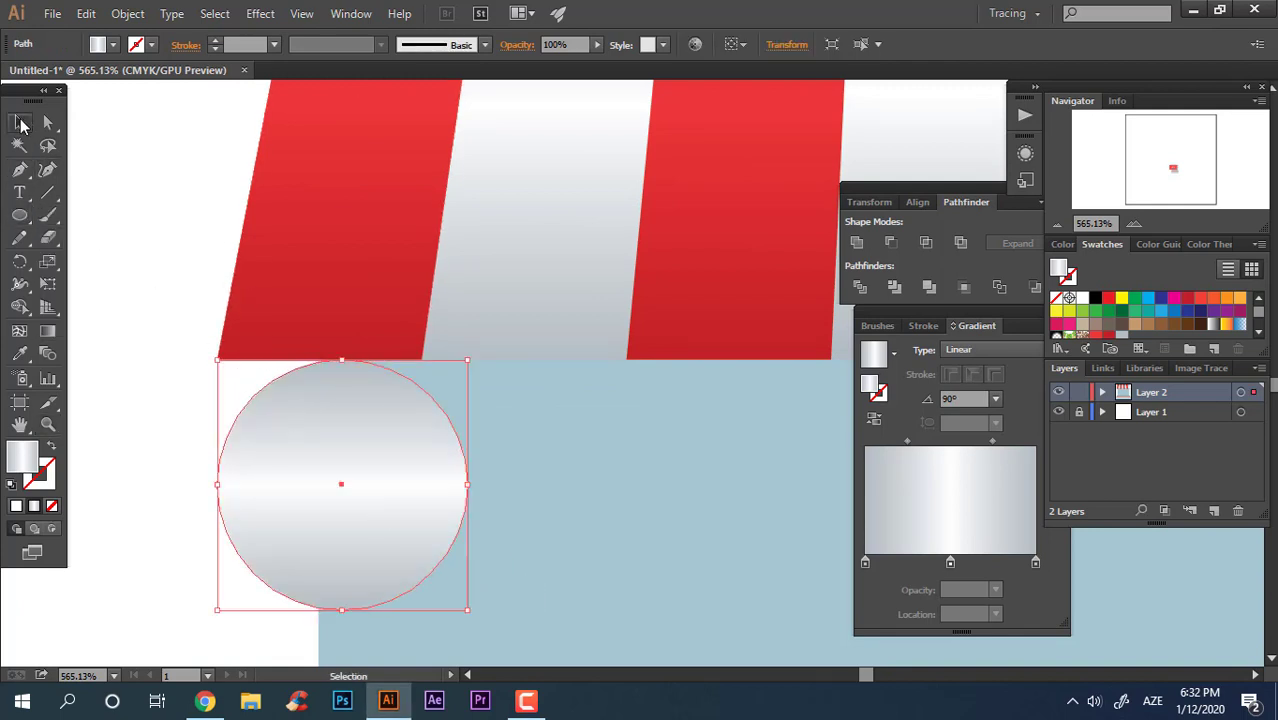
{"action": "left_click_drag", "start_coordinate": [358, 472], "coordinate": [358, 352]}
{"action": "left_click_drag", "start_coordinate": [467, 364], "coordinate": [426, 370]}
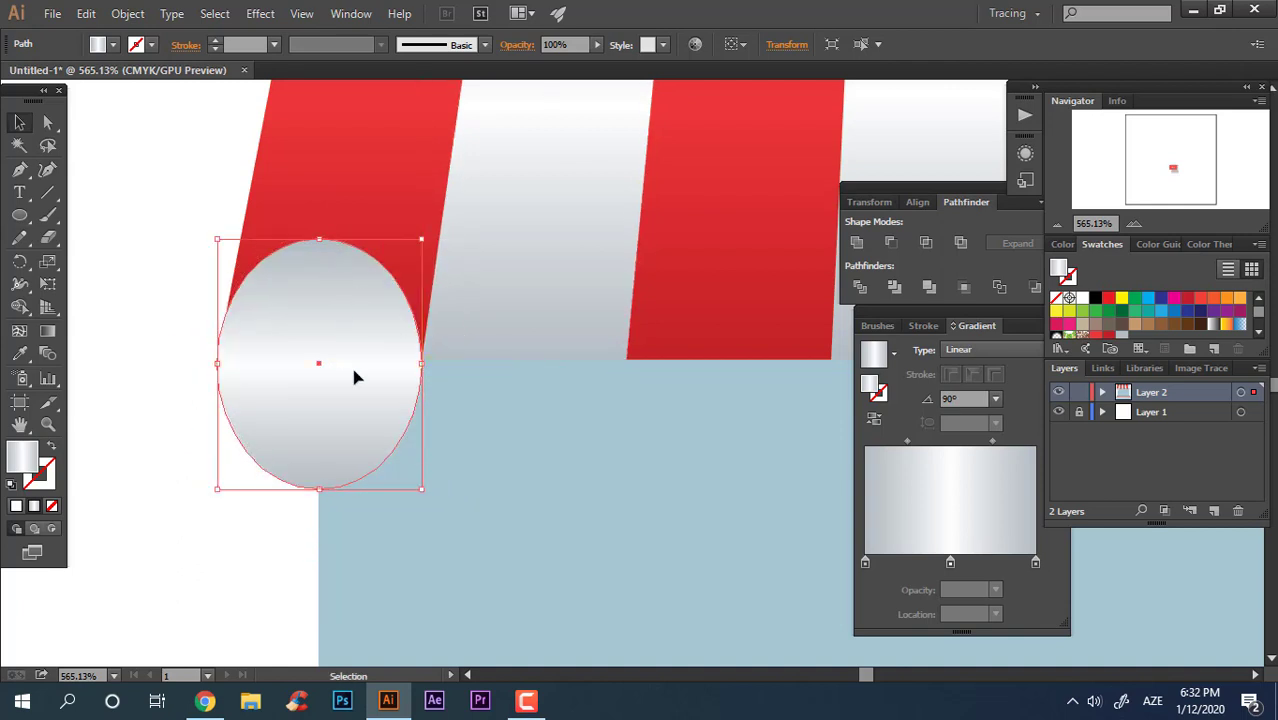
{"action": "mouse_move", "coordinate": [319, 490]}
{"action": "left_mouse_down"}
{"action": "mouse_move", "coordinate": [328, 448]}
{"action": "mouse_move", "coordinate": [320, 467]}
{"action": "left_mouse_up"}
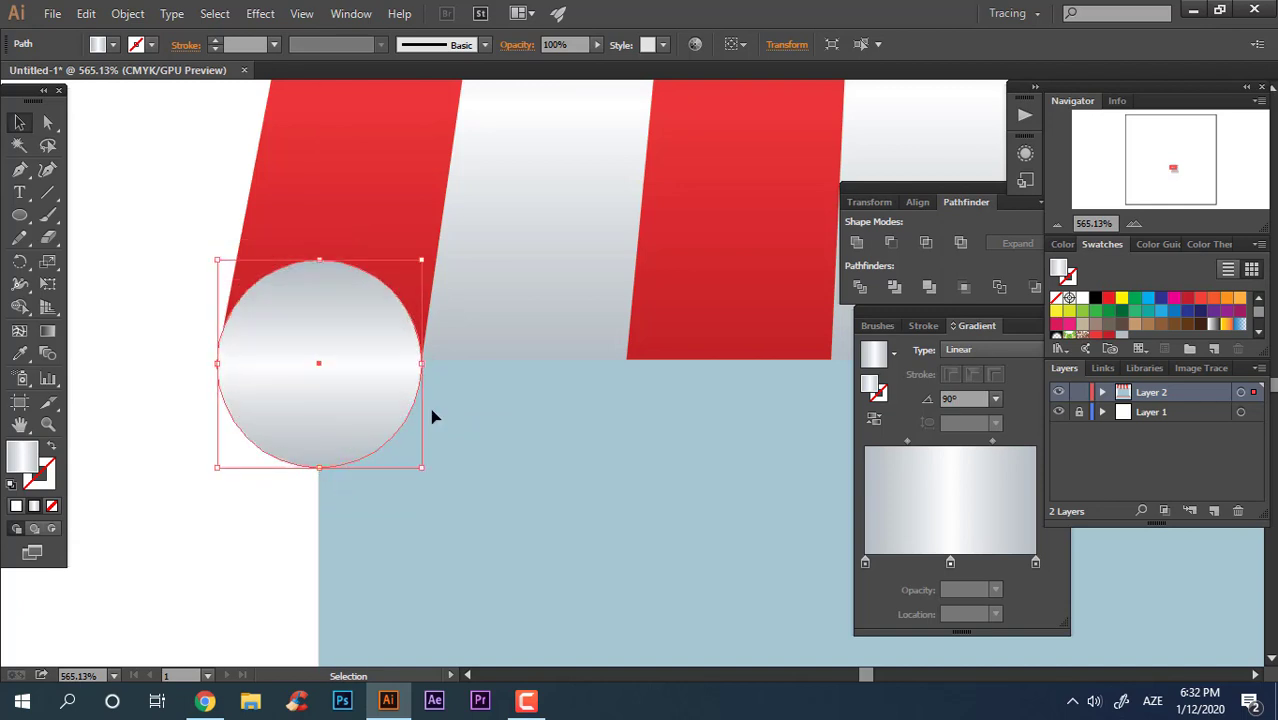
{"action": "left_click", "coordinate": [1110, 335]}
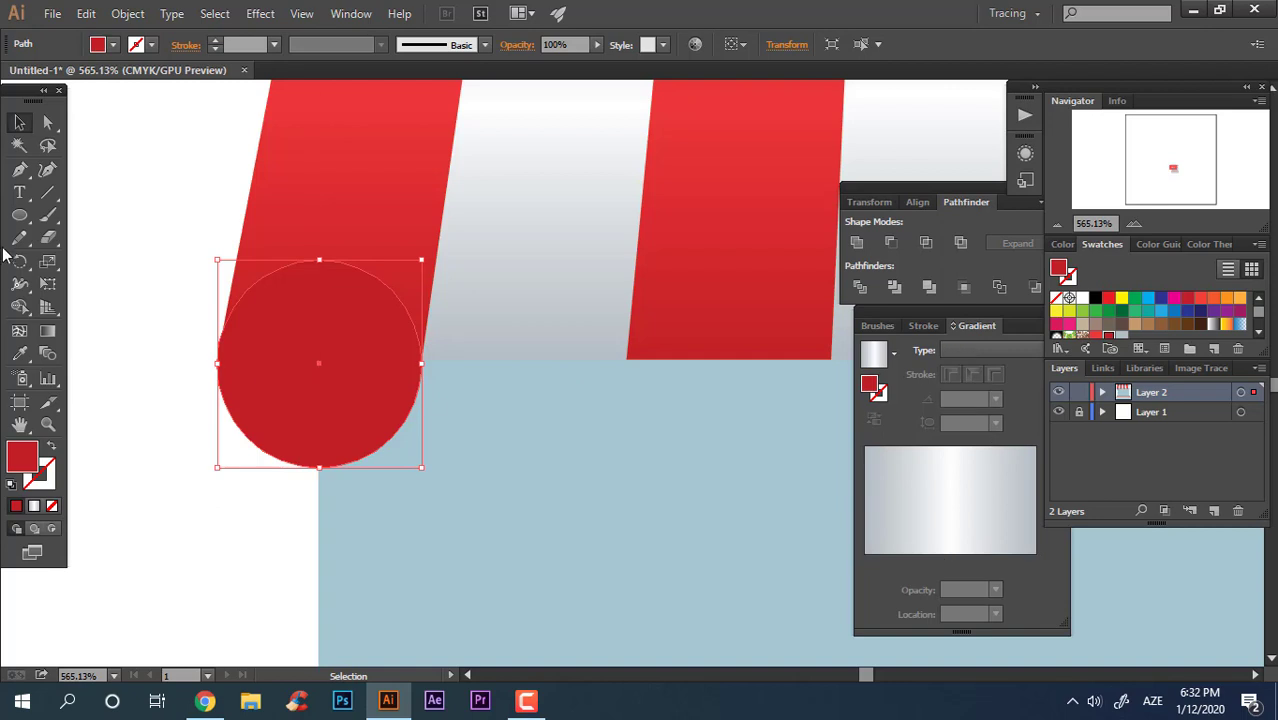
Draw a rectangle about 62 × 26 pt covering the upper half of the circle.
{"action": "left_click", "coordinate": [19, 215]}
{"action": "left_click", "coordinate": [84, 216]}
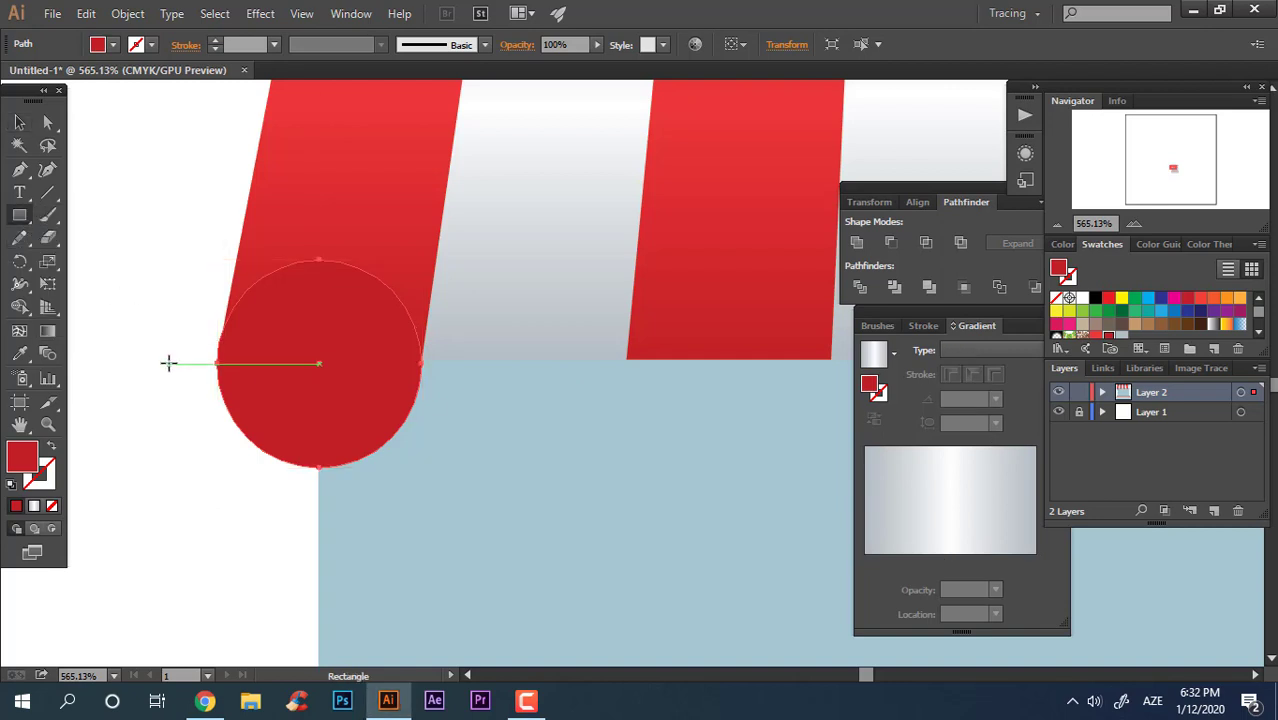
{"action": "mouse_move", "coordinate": [168, 362]}
{"action": "left_mouse_down"}
{"action": "mouse_move", "coordinate": [491, 240]}
{"action": "mouse_move", "coordinate": [498, 225]}
{"action": "left_mouse_up"}
Divide the rectangle and circle with Pathfinder and ungroup the resulting pieces.
{"action": "left_click", "coordinate": [20, 125]}
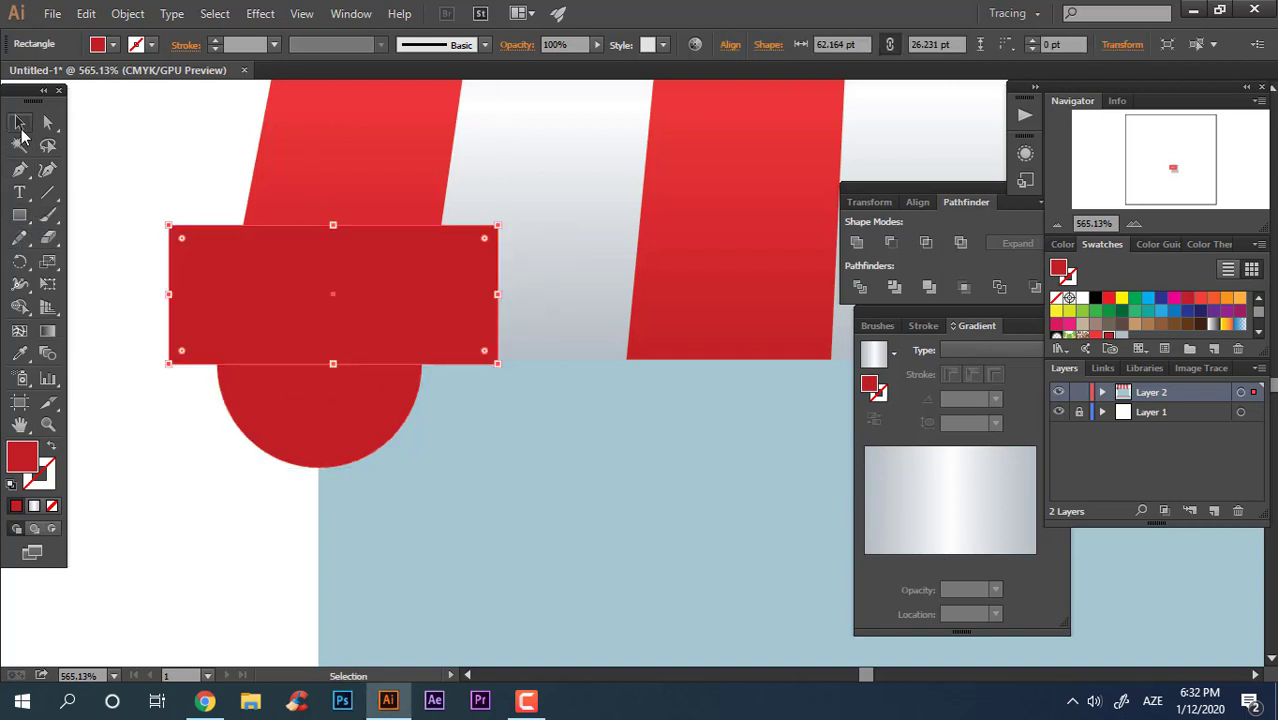
{"action": "left_click", "coordinate": [356, 410], "text": "shift"}
{"action": "left_click", "coordinate": [862, 289]}
{"action": "right_click", "coordinate": [365, 314]}
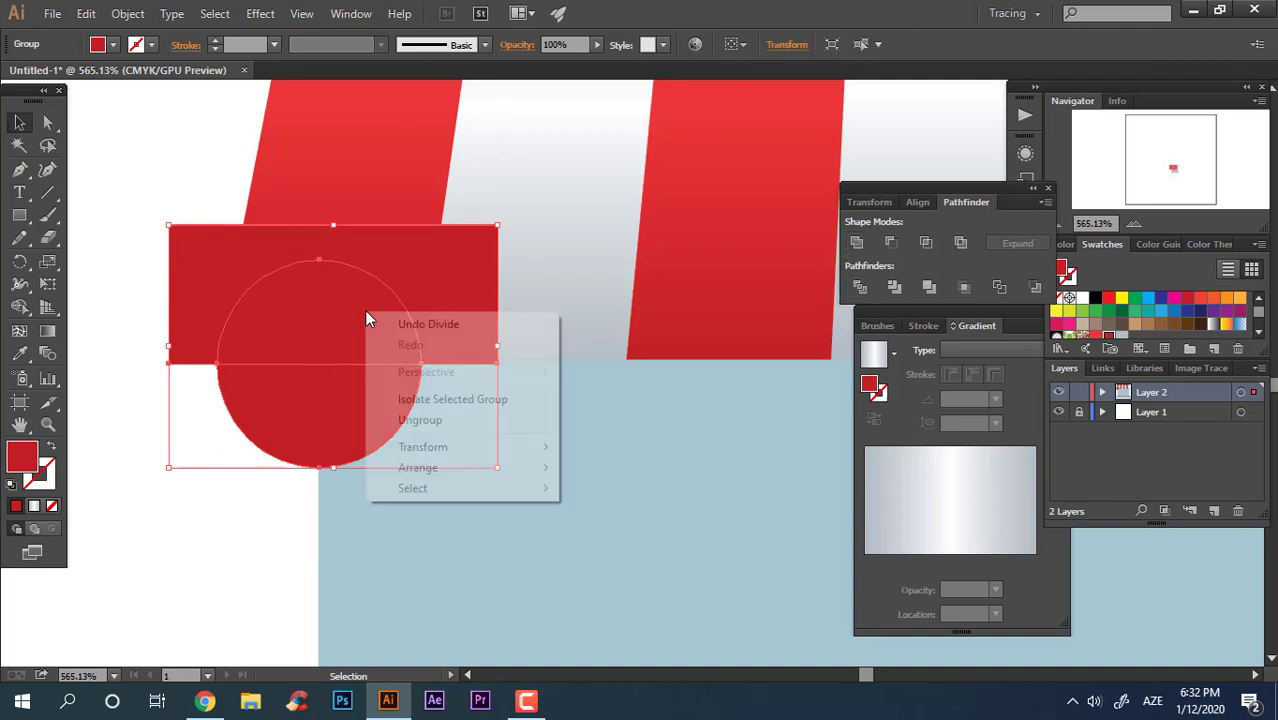
{"action": "left_click", "coordinate": [448, 422]}
Delete the rectangle piece and the circle's upper half, keeping only the lower half circle.
{"action": "left_click", "coordinate": [180, 514]}
{"action": "left_click", "coordinate": [199, 279]}
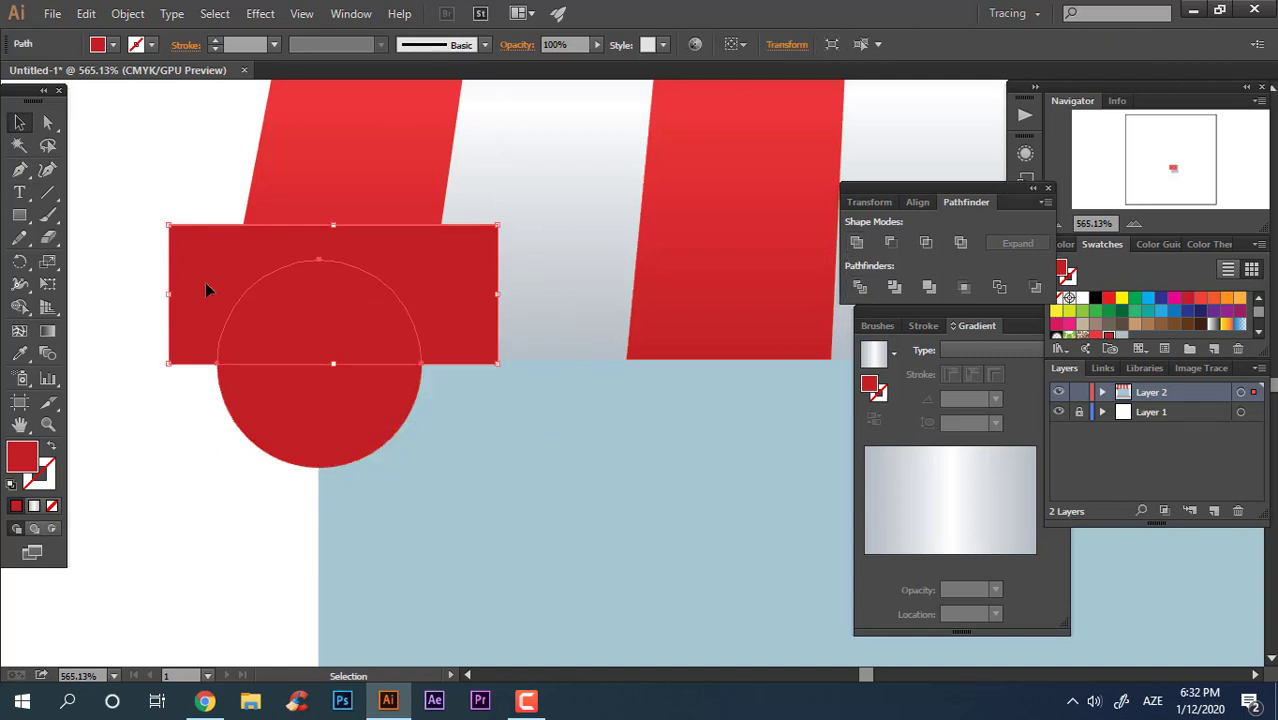
{"action": "key", "text": "Delete"}
{"action": "left_click", "coordinate": [324, 324]}
{"action": "key", "text": "Delete"}
Move the half circle up so its flat side meets the first red stripe's lower edge.
{"action": "key", "text": "z"}
{"action": "mouse_move", "coordinate": [313, 412]}
{"action": "left_mouse_down"}
{"action": "mouse_move", "coordinate": [479, 434]}
{"action": "mouse_move", "coordinate": [330, 402]}
{"action": "left_mouse_up"}
{"action": "left_click_drag", "start_coordinate": [506, 384], "coordinate": [505, 366]}
{"action": "key", "text": "z"}
{"action": "left_click_drag", "start_coordinate": [267, 340], "coordinate": [431, 452]}
{"action": "left_click", "coordinate": [431, 452]}
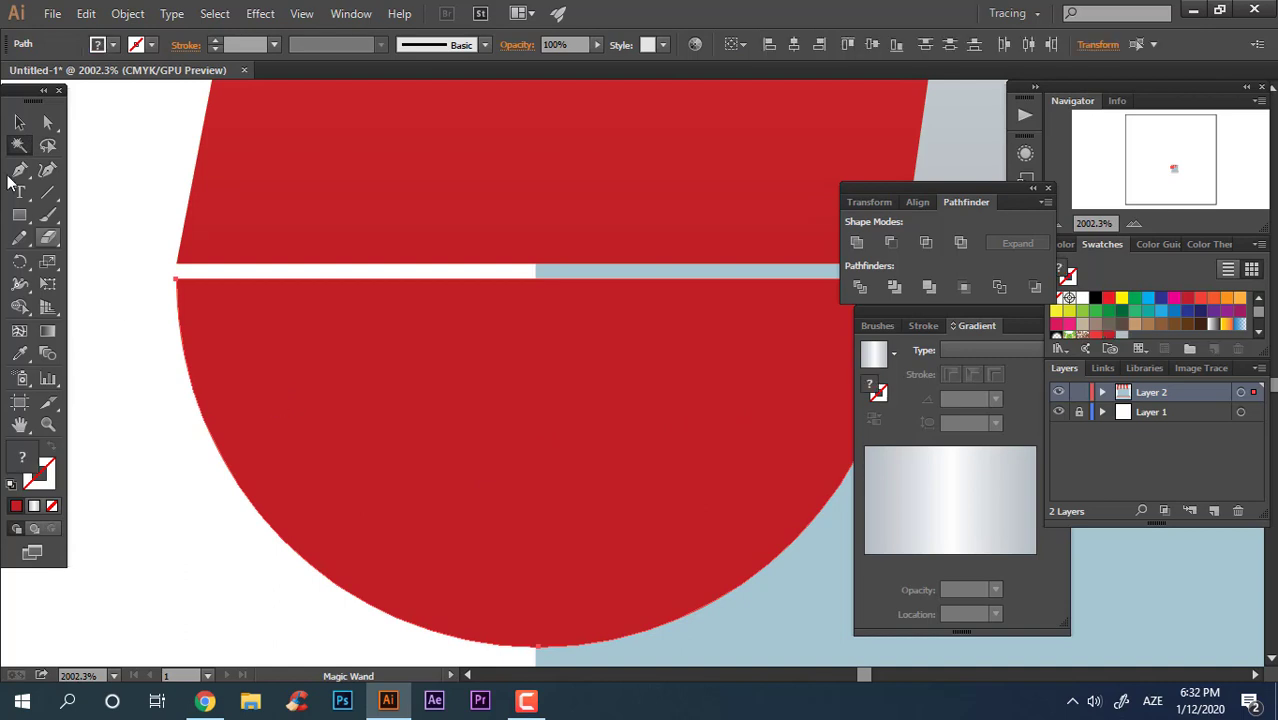
{"action": "key", "text": "v"}
{"action": "left_click_drag", "start_coordinate": [290, 392], "coordinate": [291, 377]}
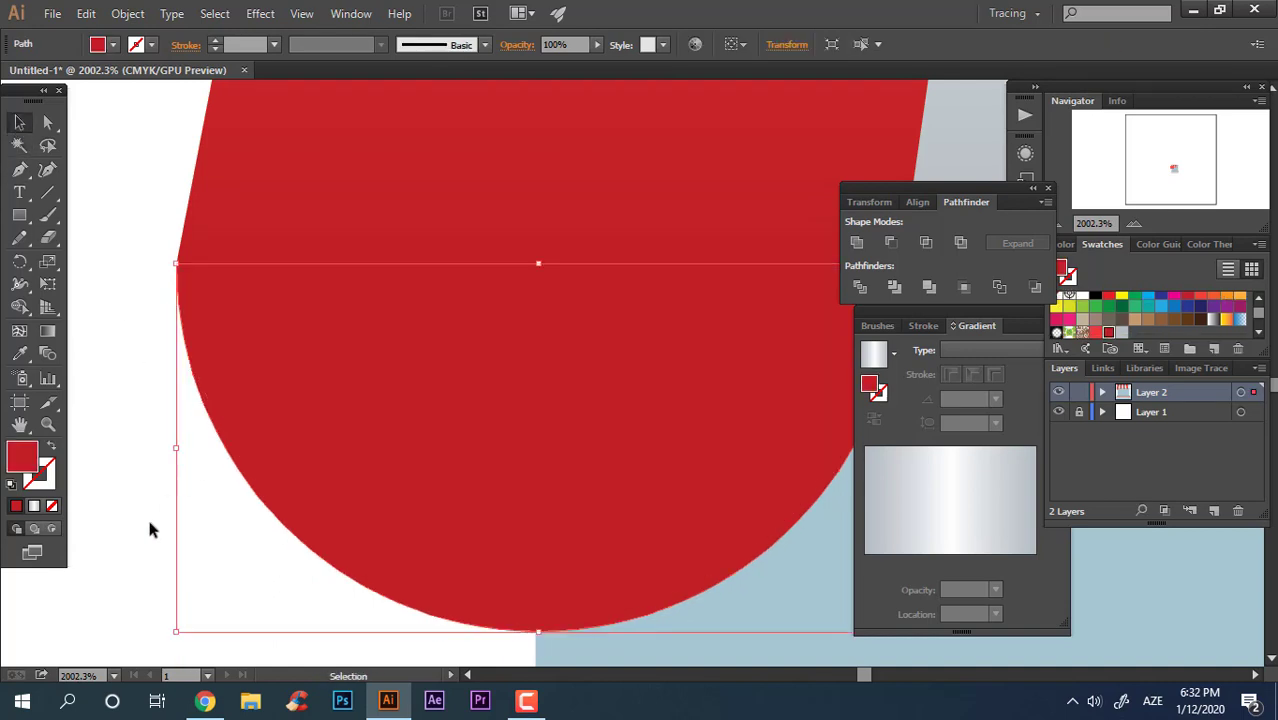
{"action": "left_click", "coordinate": [148, 518]}
Place a copy of the half circle directly beside it under the second stripe, offset 38.65 pt horizontally.
{"action": "key", "text": "z"}
{"action": "left_click_drag", "start_coordinate": [325, 416], "coordinate": [56, 430]}
{"action": "key", "text": "space"}
{"action": "left_click_drag", "start_coordinate": [468, 459], "coordinate": [493, 430]}
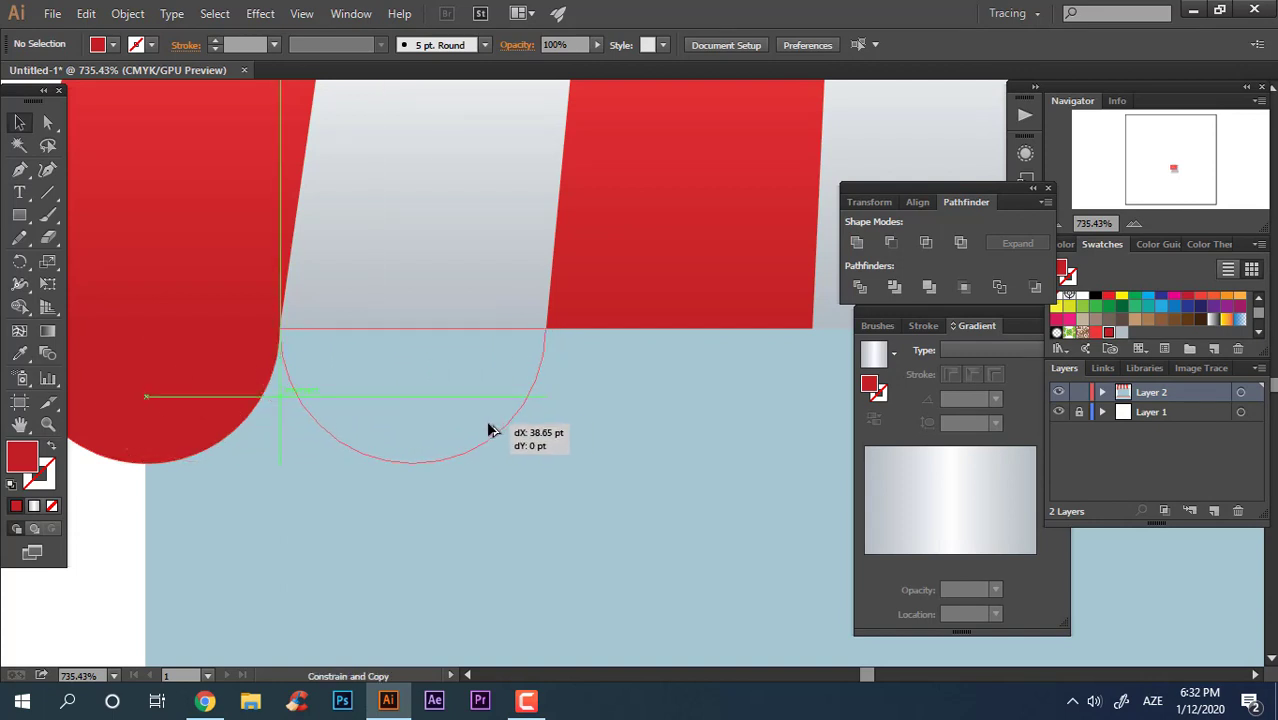
{"action": "left_click_drag", "start_coordinate": [489, 424], "coordinate": [375, 460]}
Repeat the half-circle duplication six more times so every awning stripe ends in a scallop.
{"action": "key", "text": "z"}
{"action": "left_click_drag", "start_coordinate": [562, 537], "coordinate": [336, 501]}
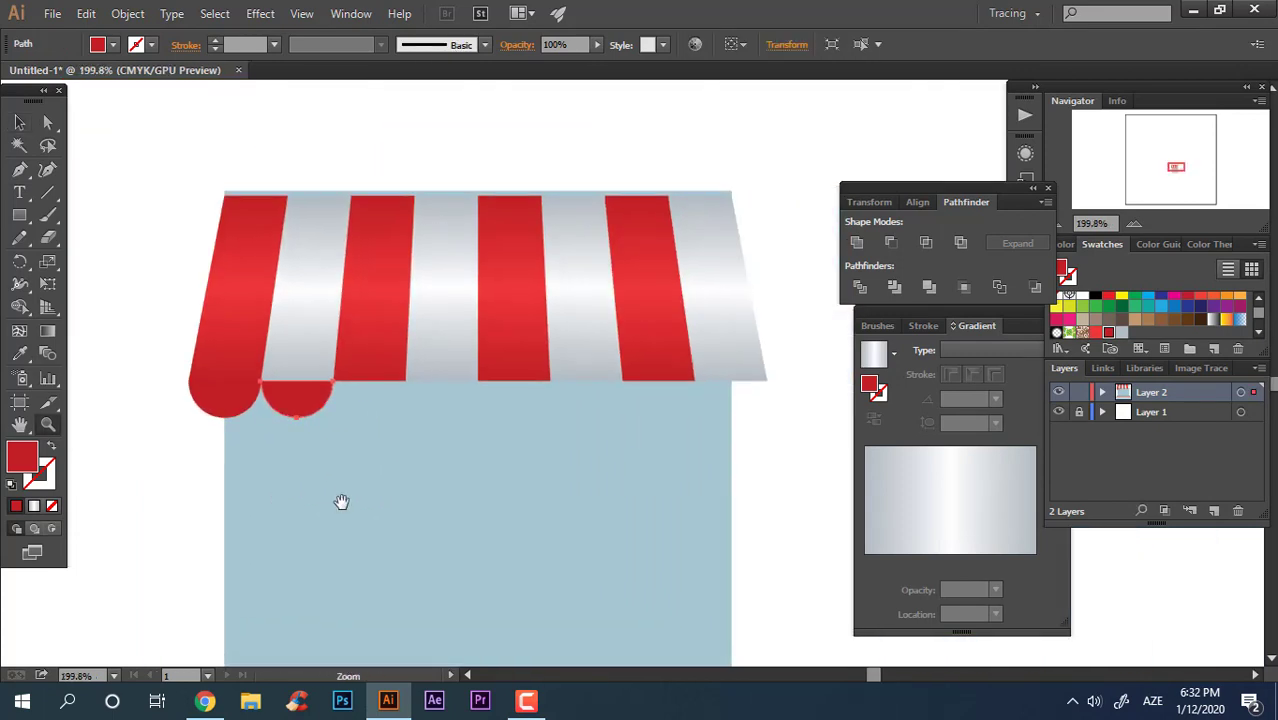
{"action": "key", "text": "ctrl+d"}
{"action": "key", "text": "ctrl+d"}
{"action": "key", "text": "ctrl+d"}
{"action": "key", "text": "ctrl+d"}
{"action": "key", "text": "ctrl+d"}
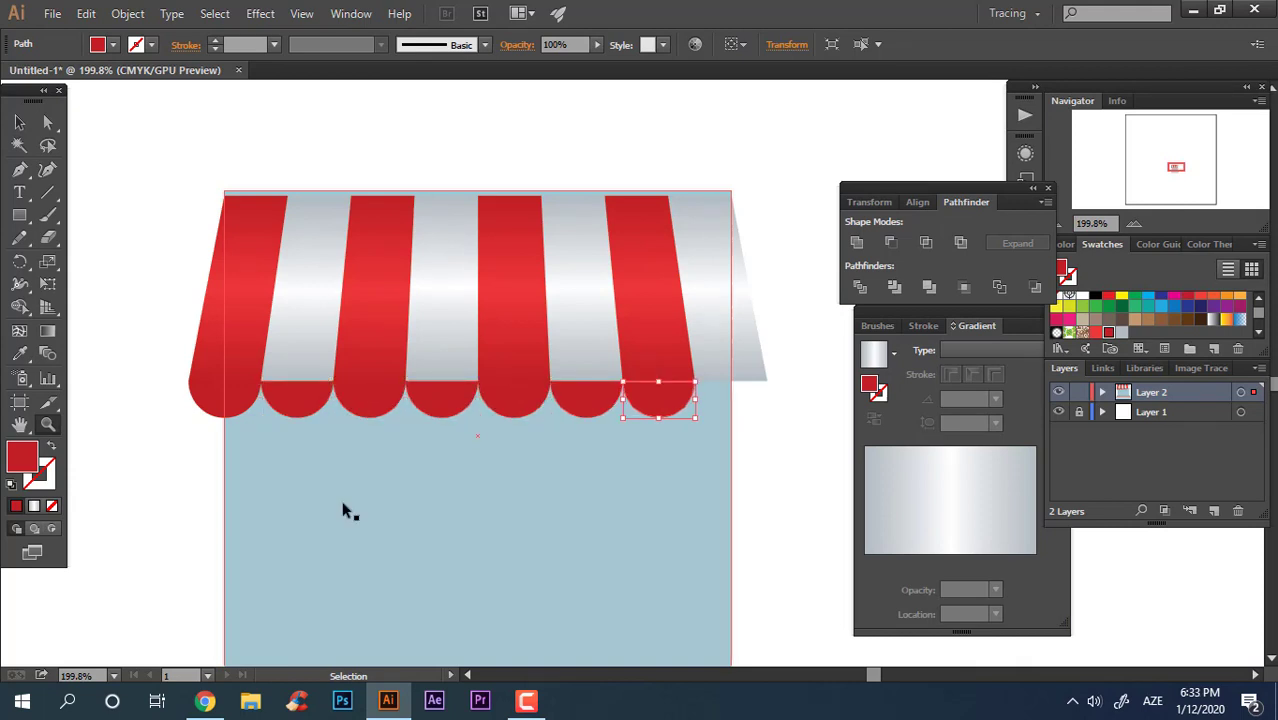
{"action": "key", "text": "ctrl+d"}
{"action": "left_click", "coordinate": [20, 122]}
{"action": "left_click", "coordinate": [251, 123]}
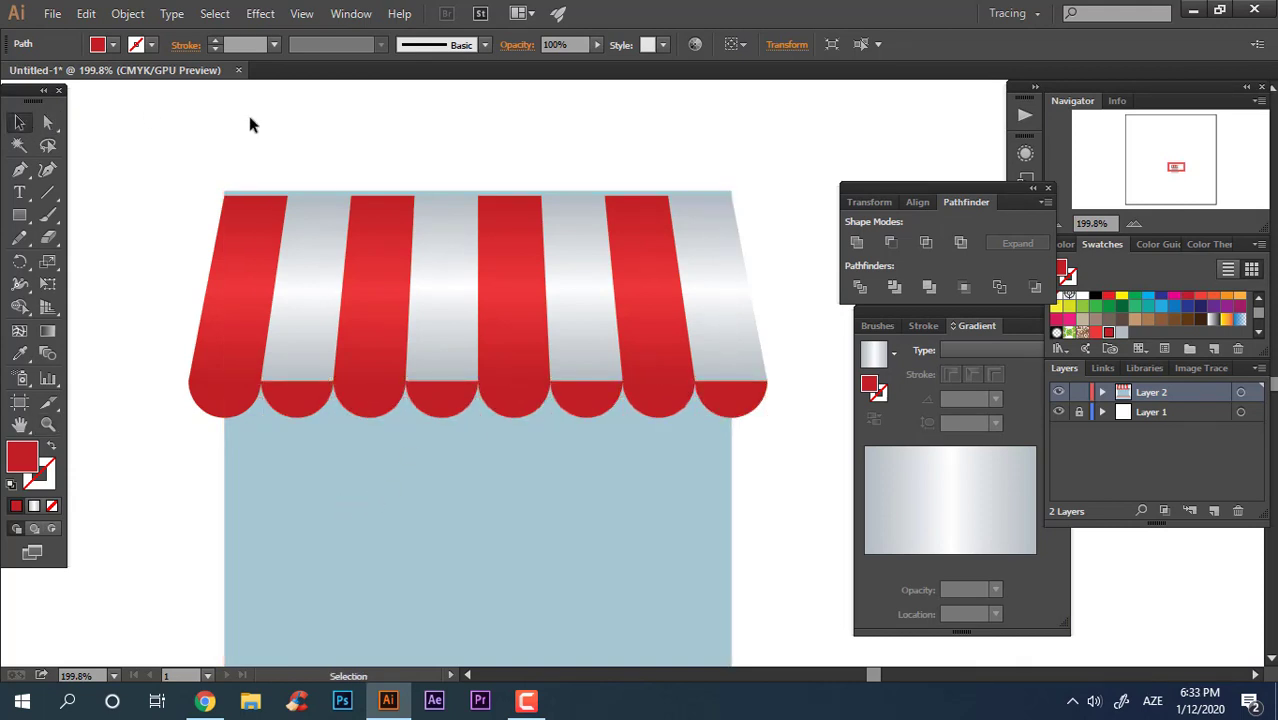
Fill the four half circles under the white stripes with the light grey swatch.
{"action": "left_click", "coordinate": [318, 410]}
{"action": "left_click", "coordinate": [1121, 332]}
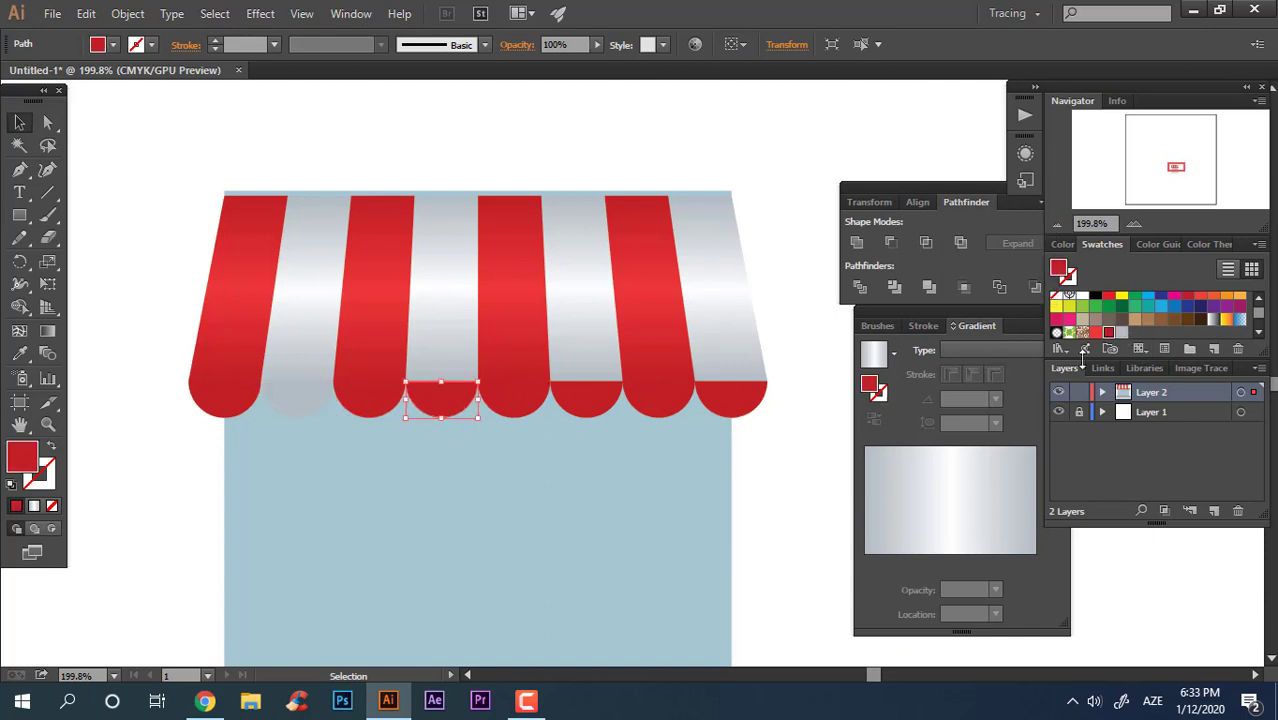
{"action": "left_click_drag", "start_coordinate": [440, 400], "coordinate": [586, 400]}
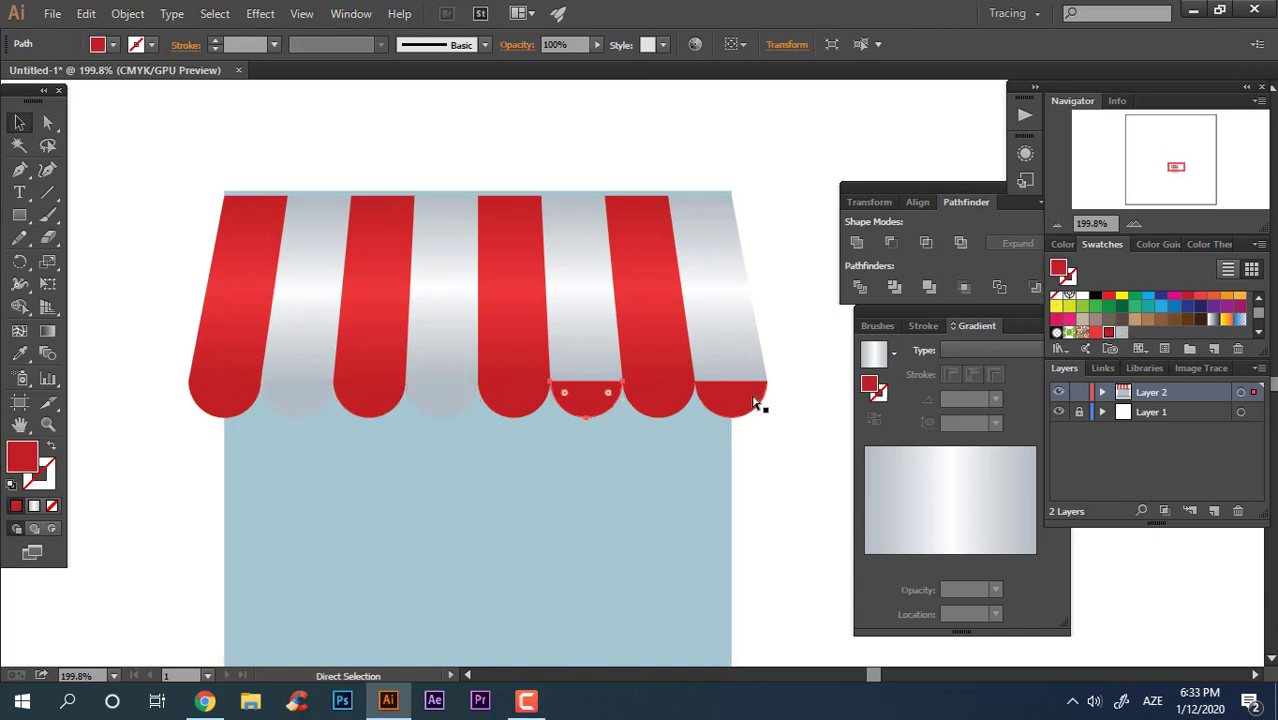
{"action": "left_click", "coordinate": [1127, 335]}
{"action": "key", "text": "v"}
{"action": "left_click", "coordinate": [605, 400]}
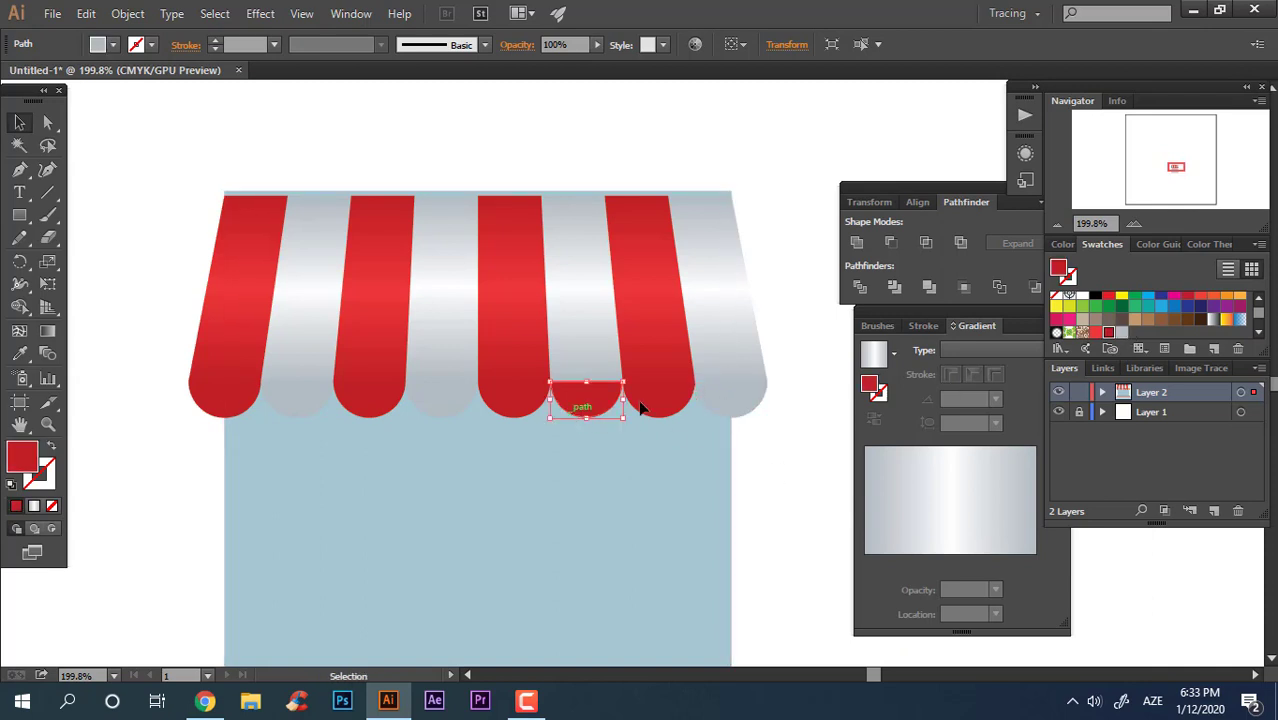
{"action": "left_click", "coordinate": [1121, 335]}
{"action": "left_click", "coordinate": [800, 505]}
Change the blue wall rectangle's fill to beige, E0D8BF.
{"action": "key", "text": "z"}
{"action": "left_click_drag", "start_coordinate": [664, 403], "coordinate": [600, 420]}
{"action": "left_click_drag", "start_coordinate": [667, 550], "coordinate": [599, 470]}
{"action": "left_click", "coordinate": [15, 121]}
{"action": "left_click", "coordinate": [522, 442]}
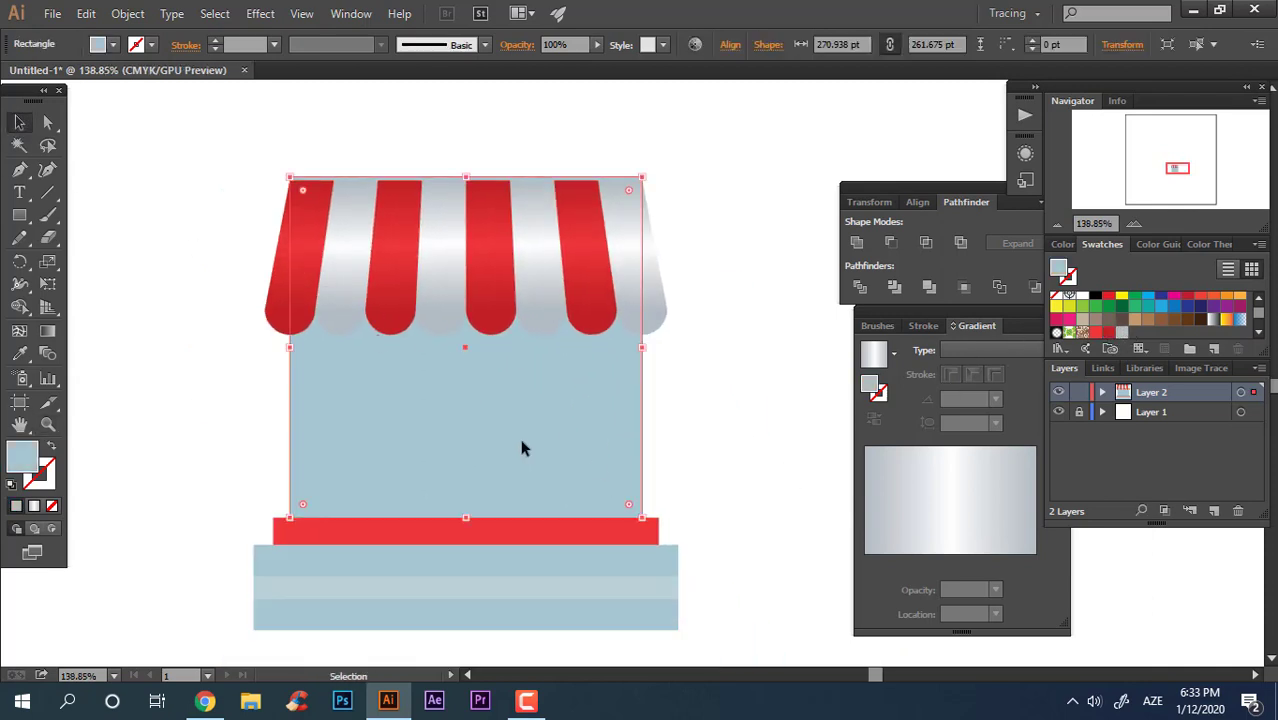
{"action": "double_click", "coordinate": [18, 455]}
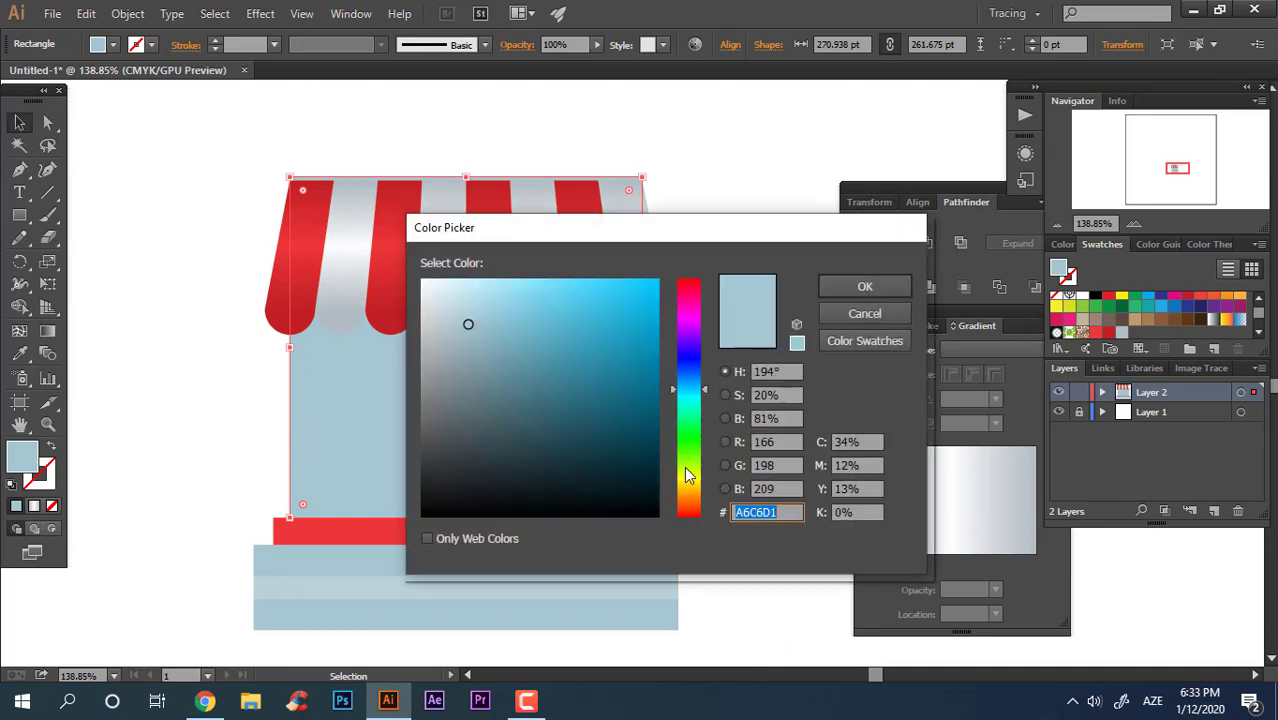
{"action": "left_click_drag", "start_coordinate": [684, 466], "coordinate": [688, 492]}
{"action": "left_click", "coordinate": [459, 308]}
{"action": "left_click", "coordinate": [869, 292]}
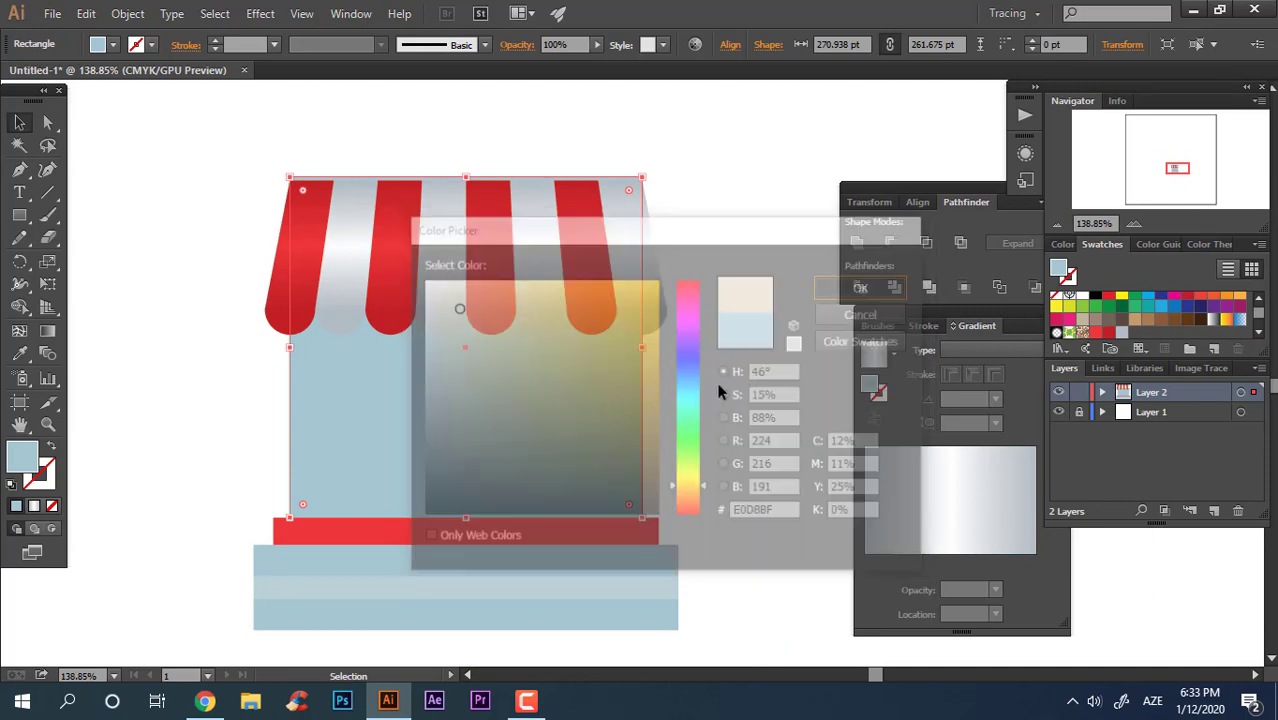
{"action": "left_click", "coordinate": [674, 313]}
Select the four grey half circles and darken their fill to 9EA9AD.
{"action": "key", "text": "z"}
{"action": "left_click_drag", "start_coordinate": [655, 299], "coordinate": [708, 299]}
{"action": "left_click", "coordinate": [18, 125]}
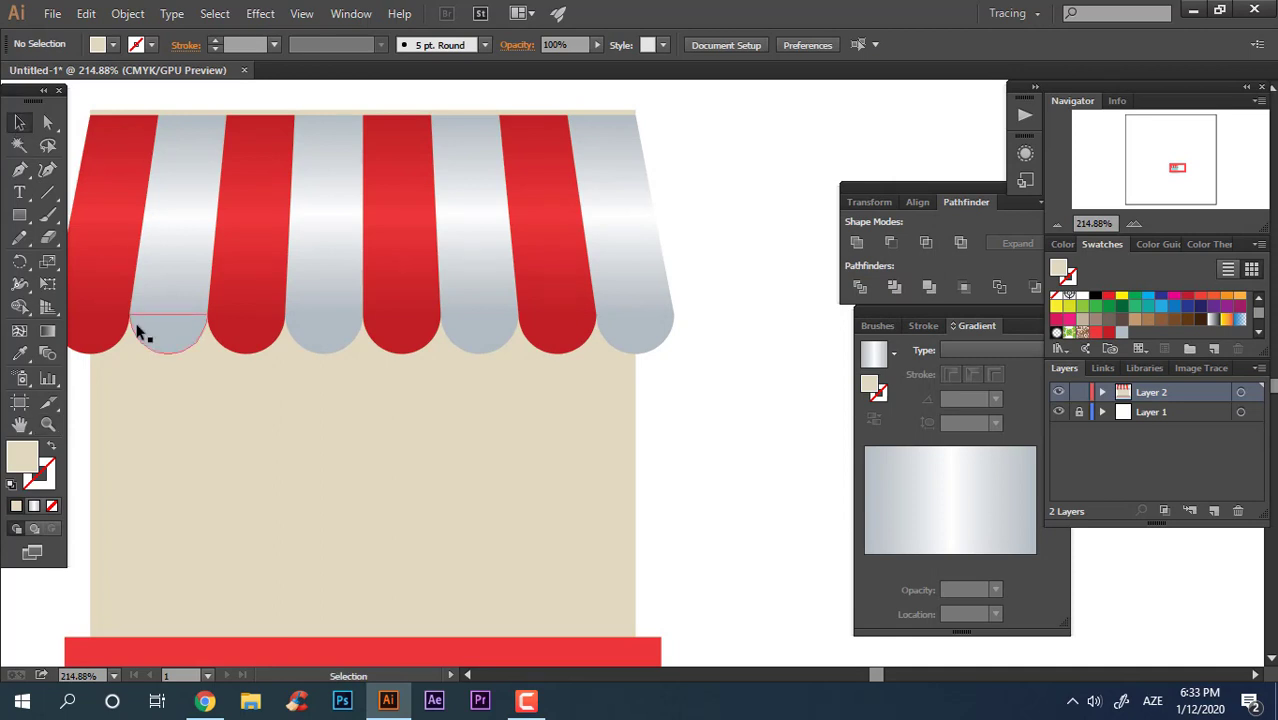
{"action": "left_click", "coordinate": [140, 333]}
{"action": "left_click", "coordinate": [314, 337], "text": "shift"}
{"action": "left_click", "coordinate": [456, 337], "text": "shift"}
{"action": "left_click", "coordinate": [630, 343], "text": "shift"}
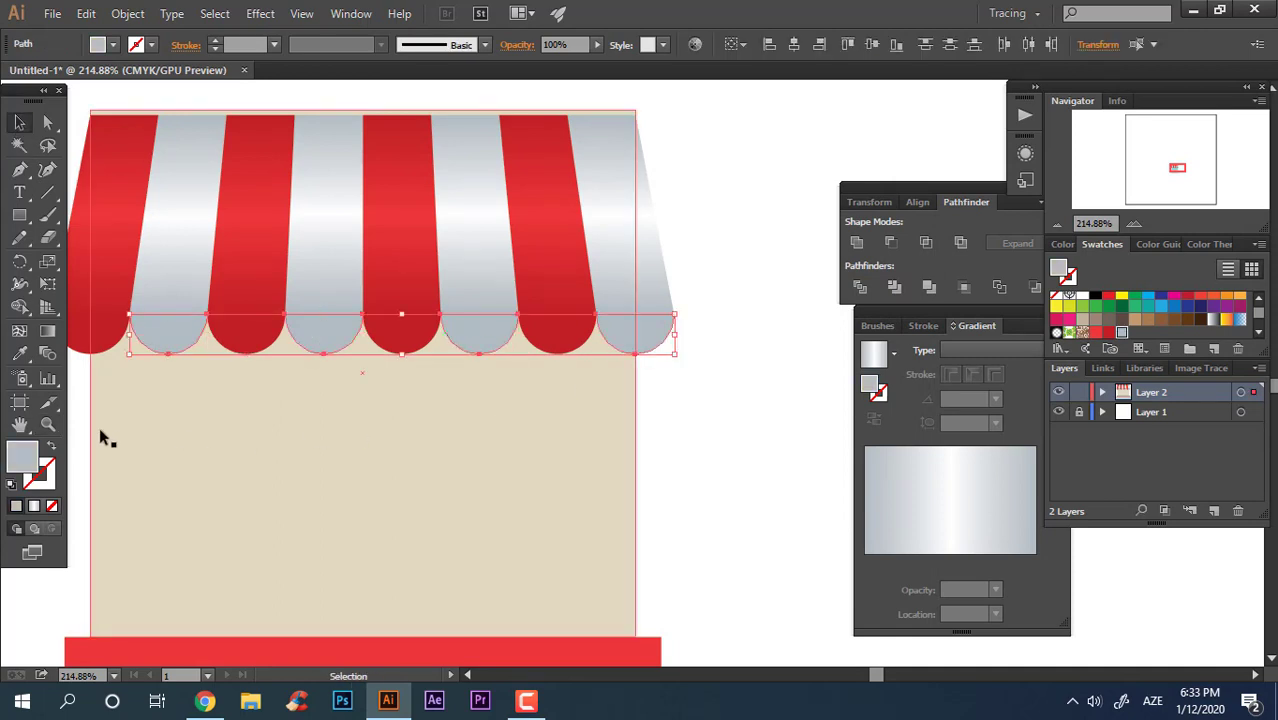
{"action": "double_click", "coordinate": [24, 460]}
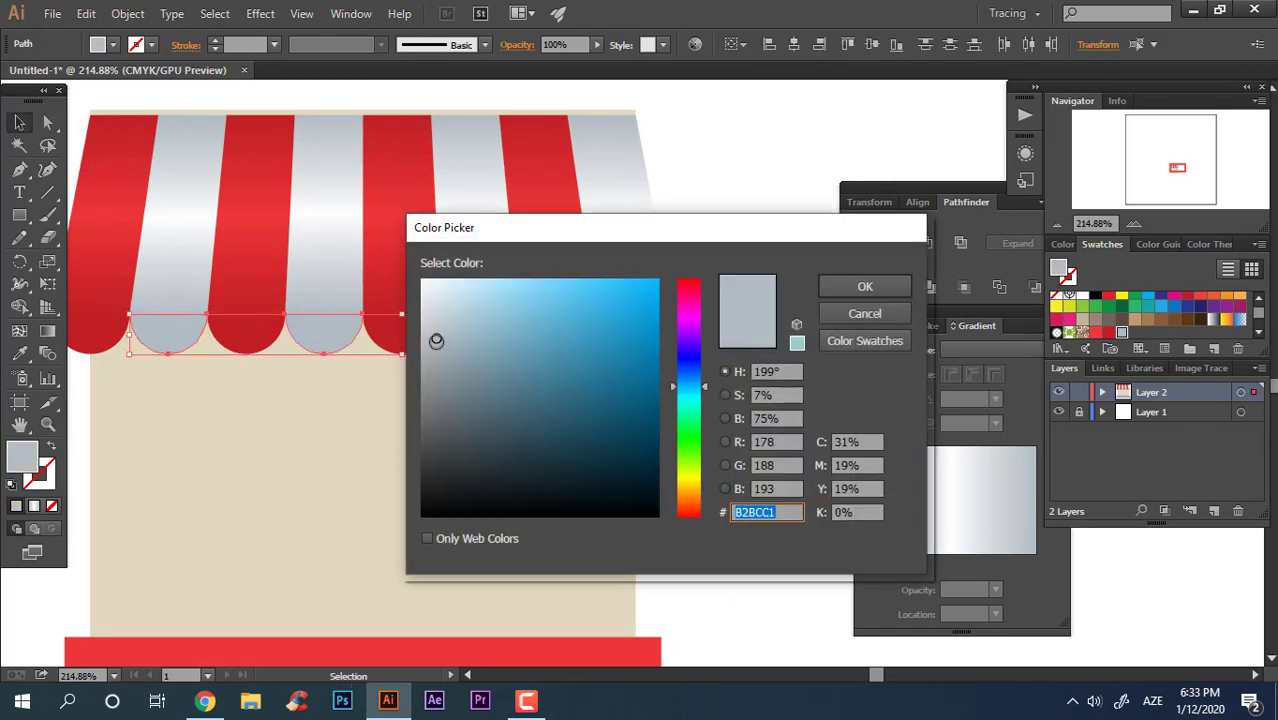
{"action": "left_click", "coordinate": [443, 371]}
{"action": "left_click_drag", "start_coordinate": [439, 373], "coordinate": [441, 355]}
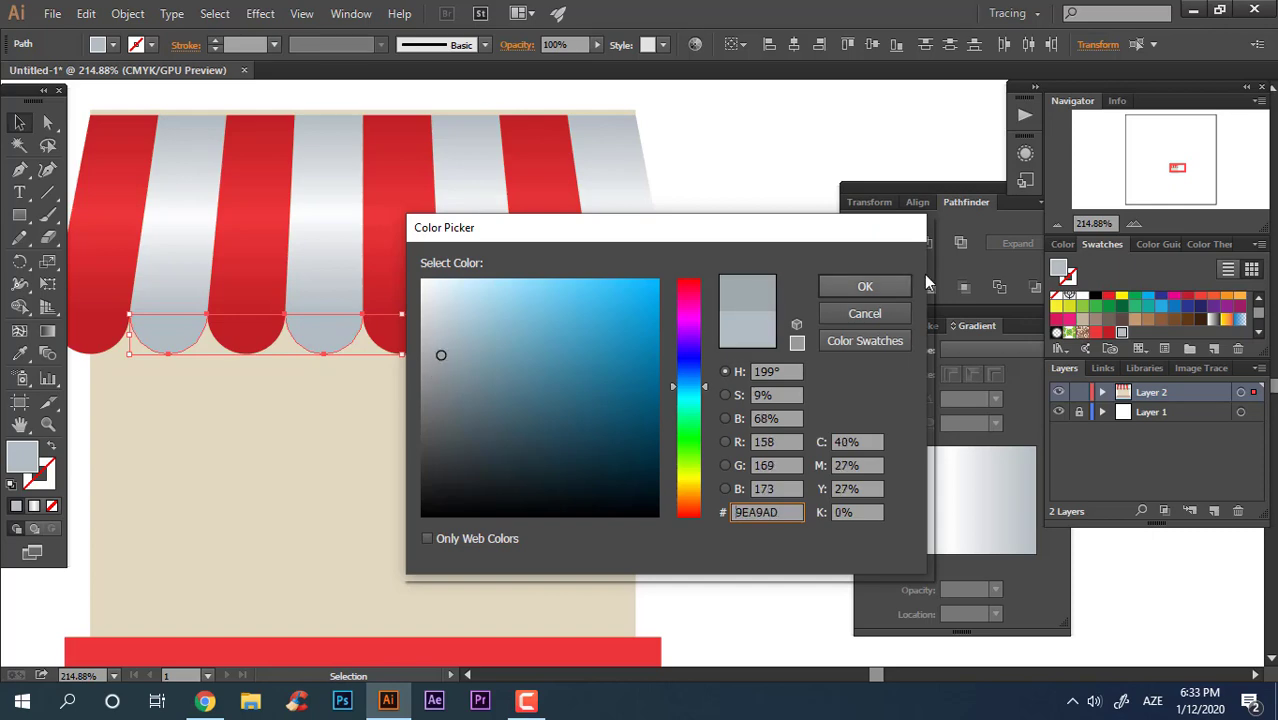
{"action": "left_click", "coordinate": [840, 287]}
{"action": "left_click", "coordinate": [775, 220]}
Fill the four red half circles and the red ledge above the base with a darker red.
{"action": "key", "text": "z"}
{"action": "left_click_drag", "start_coordinate": [742, 205], "coordinate": [605, 225]}
{"action": "left_click_drag", "start_coordinate": [690, 300], "coordinate": [665, 397]}
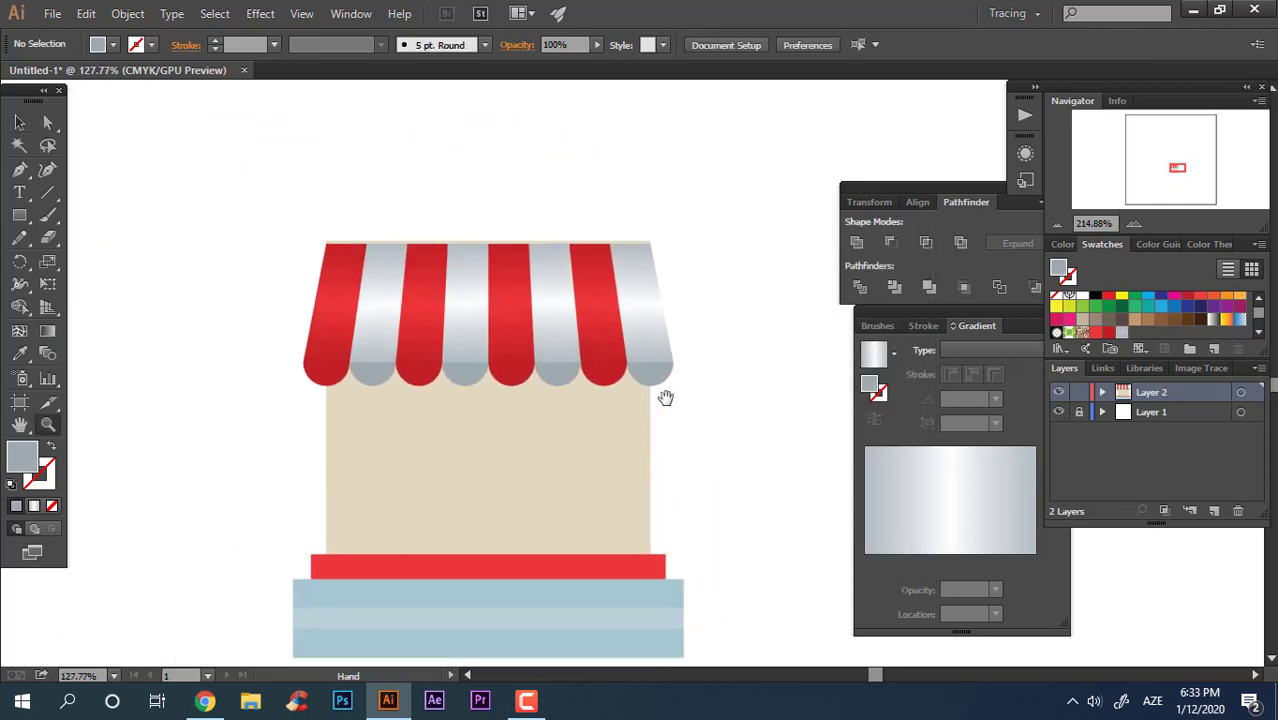
{"action": "left_click", "coordinate": [580, 405]}
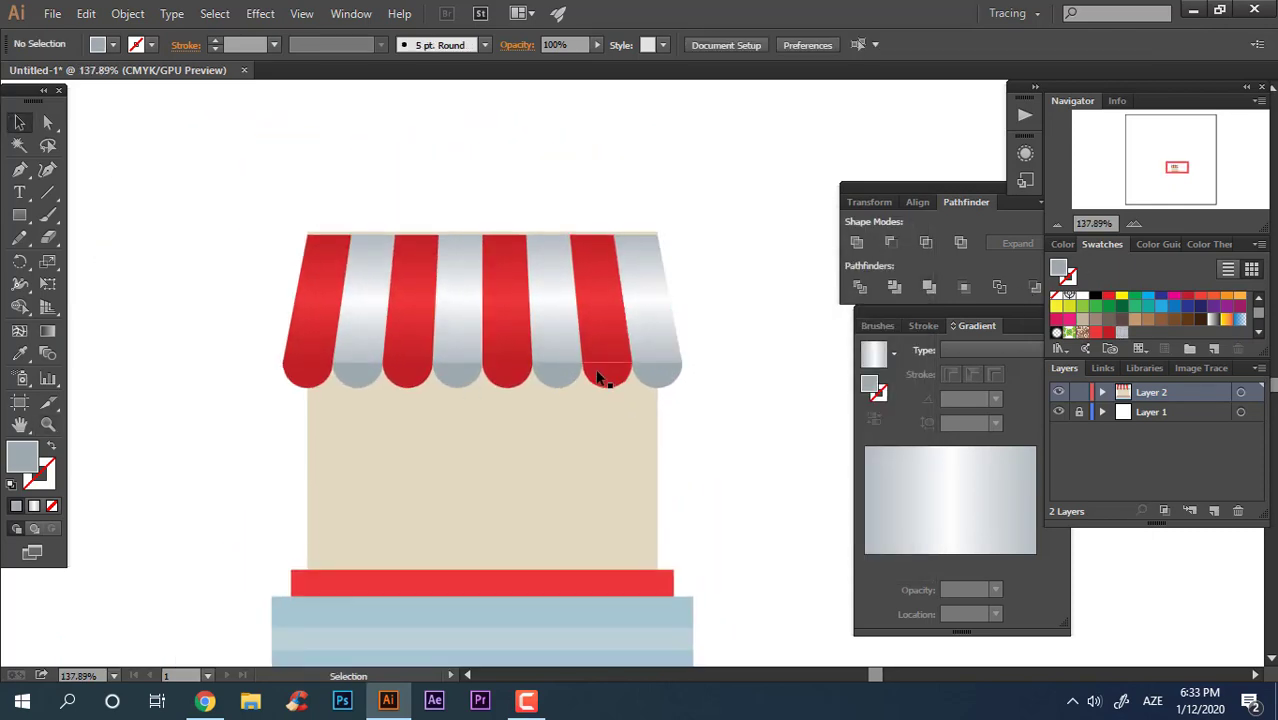
{"action": "left_click", "coordinate": [604, 376]}
{"action": "left_click", "coordinate": [503, 380], "text": "shift"}
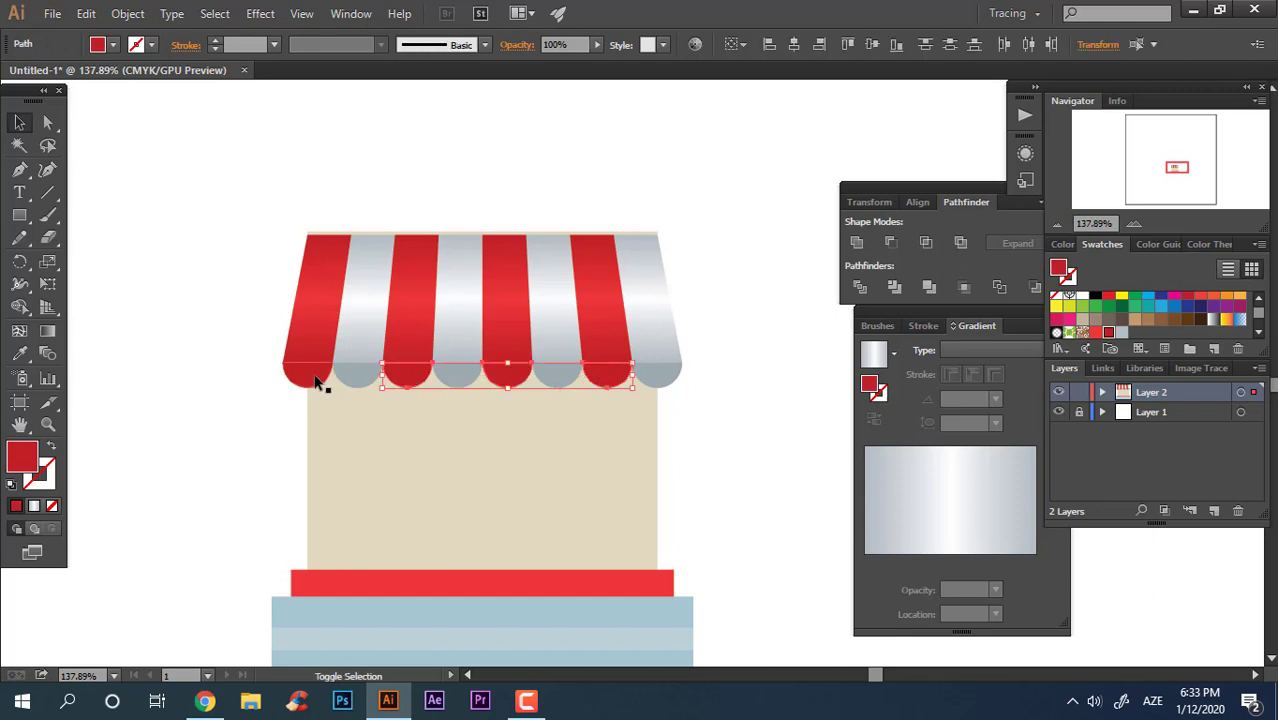
{"action": "double_click", "coordinate": [22, 457]}
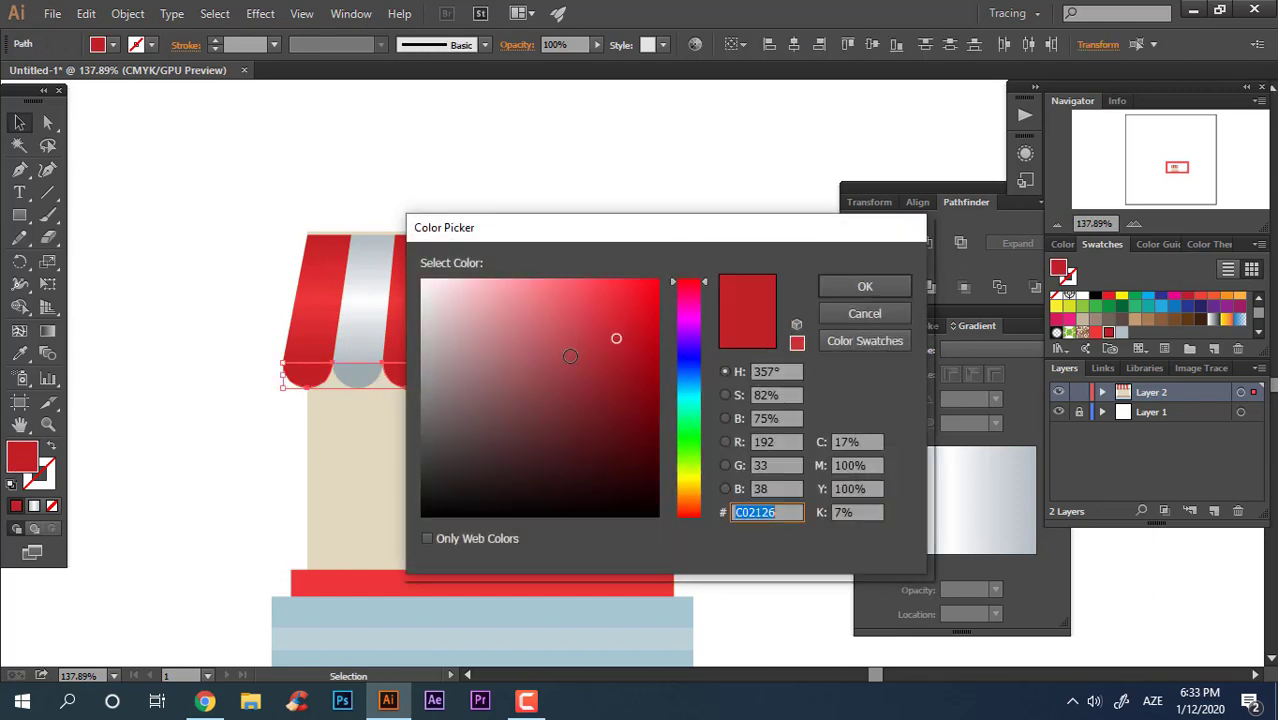
{"action": "left_click_drag", "start_coordinate": [617, 341], "coordinate": [630, 359]}
{"action": "left_click", "coordinate": [896, 286]}
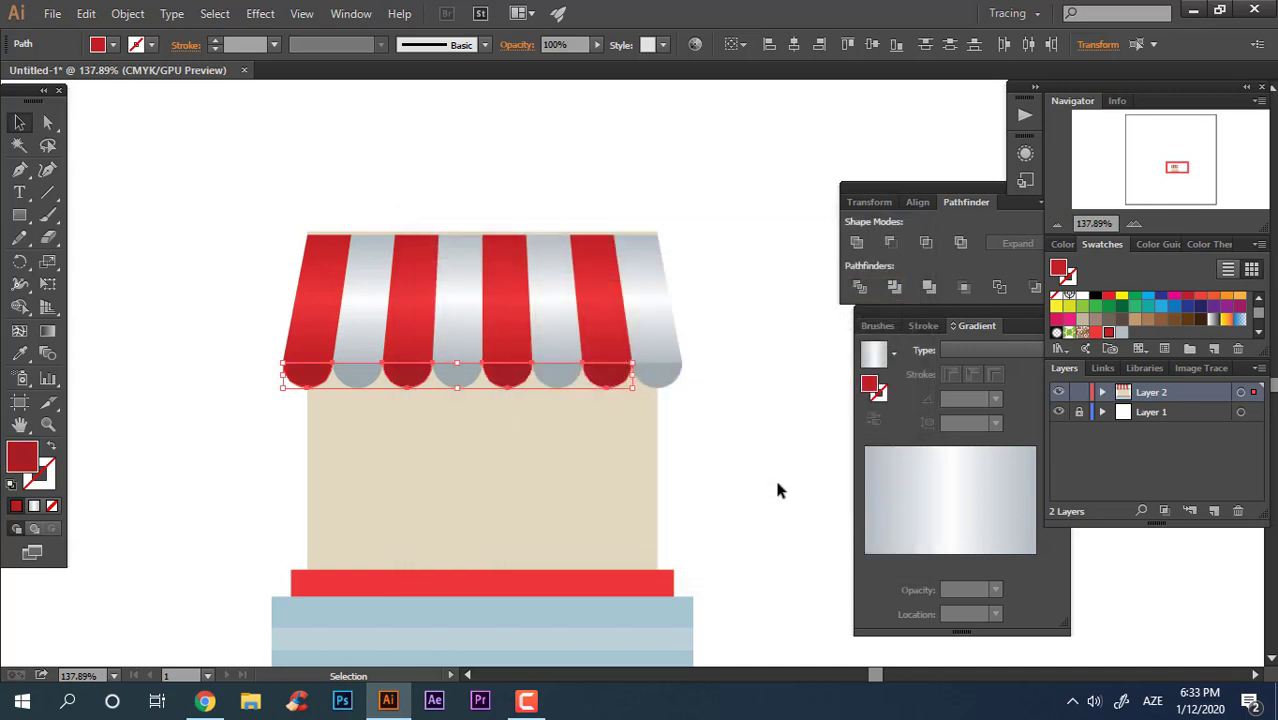
{"action": "left_click", "coordinate": [775, 485]}
{"action": "left_click", "coordinate": [657, 572]}
Group the eight half circles and place a copy of the row lower on the beige wall.
{"action": "left_click", "coordinate": [451, 372]}
{"action": "scroll", "coordinate": [451, 372], "scroll_direction": "up", "scroll_amount": 1}
{"action": "right_click", "coordinate": [451, 372]}
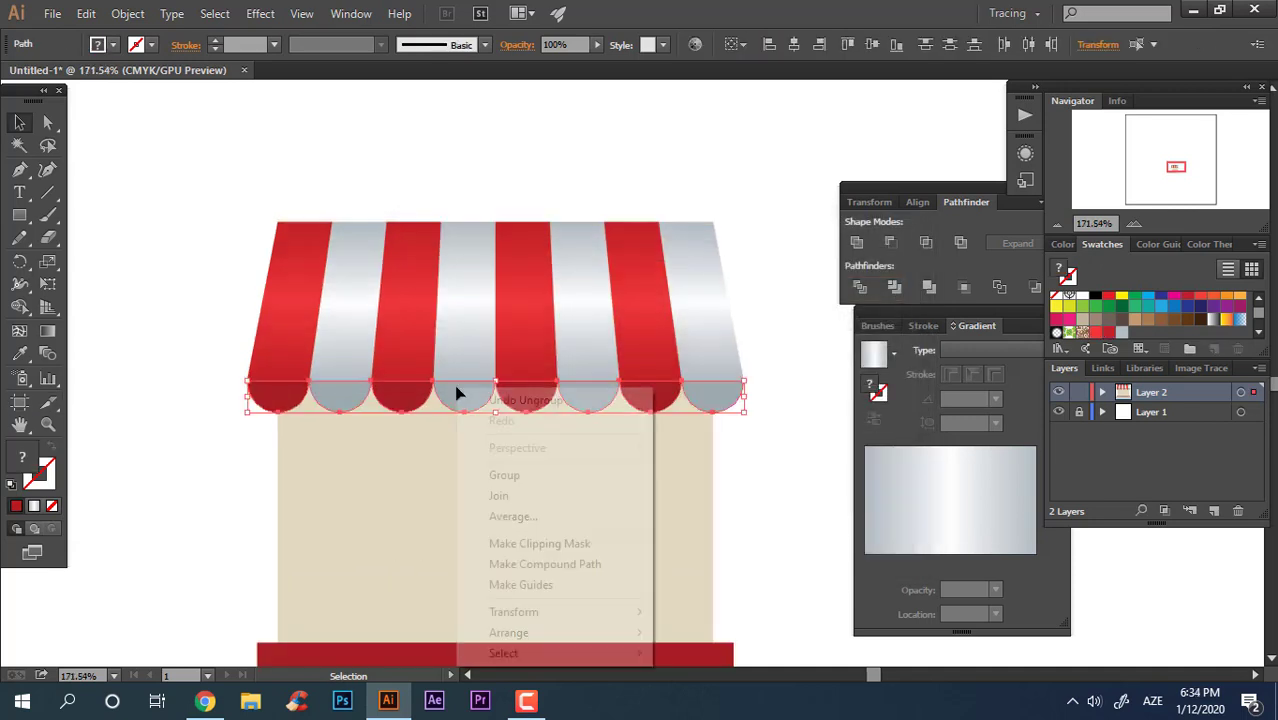
{"action": "left_click", "coordinate": [531, 477]}
{"action": "left_click_drag", "start_coordinate": [528, 394], "coordinate": [542, 545]}
Group the awning stripes with their original half circles, leaving the wall out of the group.
{"action": "left_click_drag", "start_coordinate": [782, 426], "coordinate": [245, 294]}
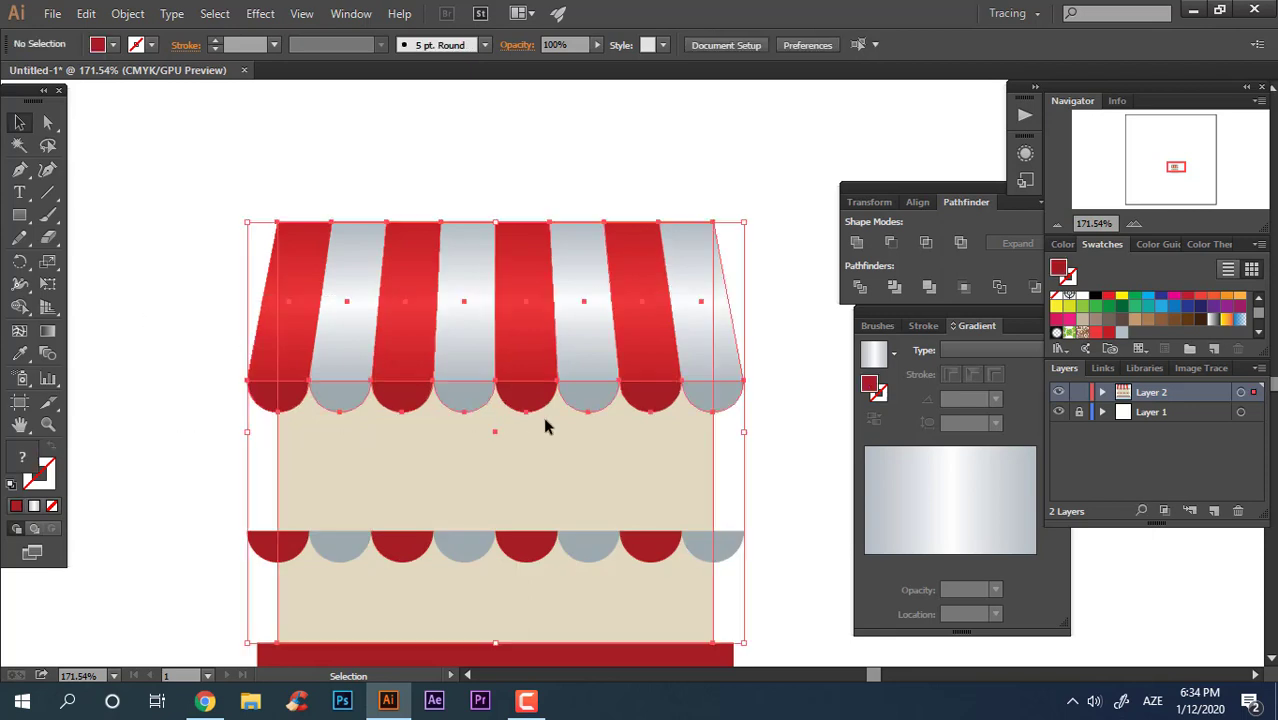
{"action": "right_click", "coordinate": [533, 377]}
{"action": "left_click", "coordinate": [580, 438]}
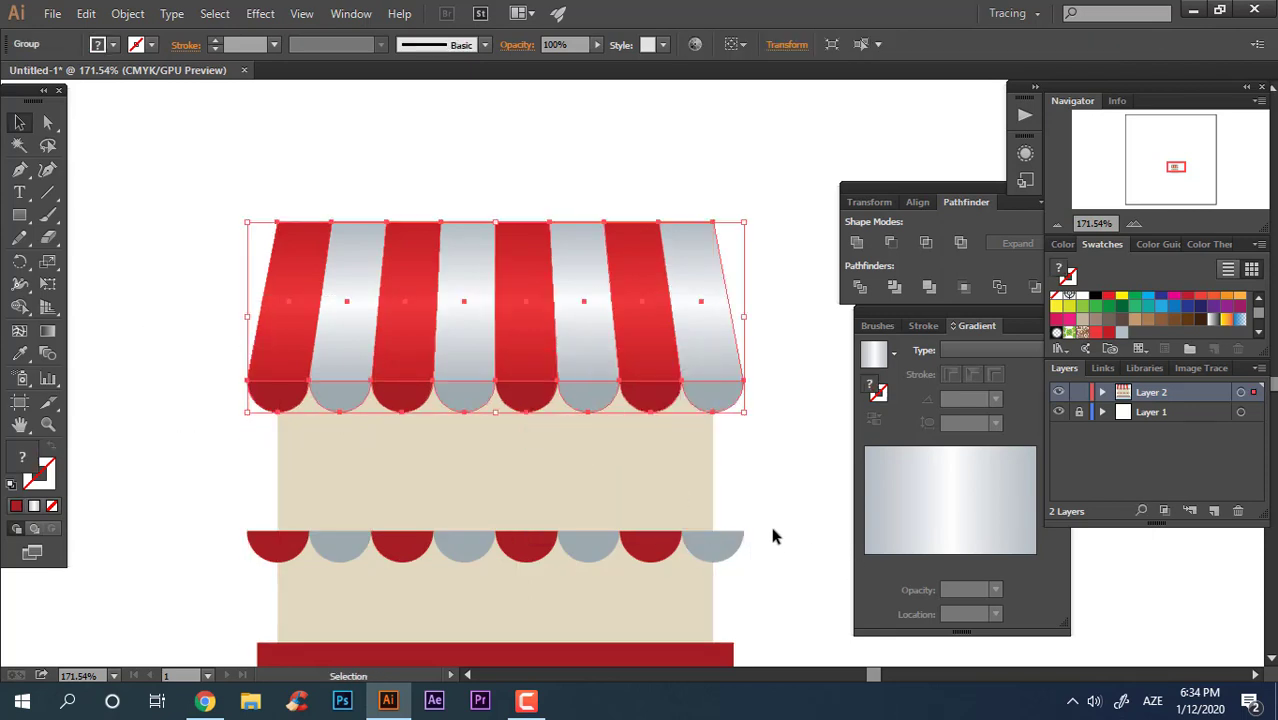
{"action": "left_click", "coordinate": [769, 521]}
Fill the copied half-circle row black and position it behind the awning, slightly below the scalloped edge, as a shadow.
{"action": "left_click_drag", "start_coordinate": [706, 560], "coordinate": [696, 419]}
{"action": "scroll", "coordinate": [522, 405], "scroll_direction": "up", "scroll_amount": 1}
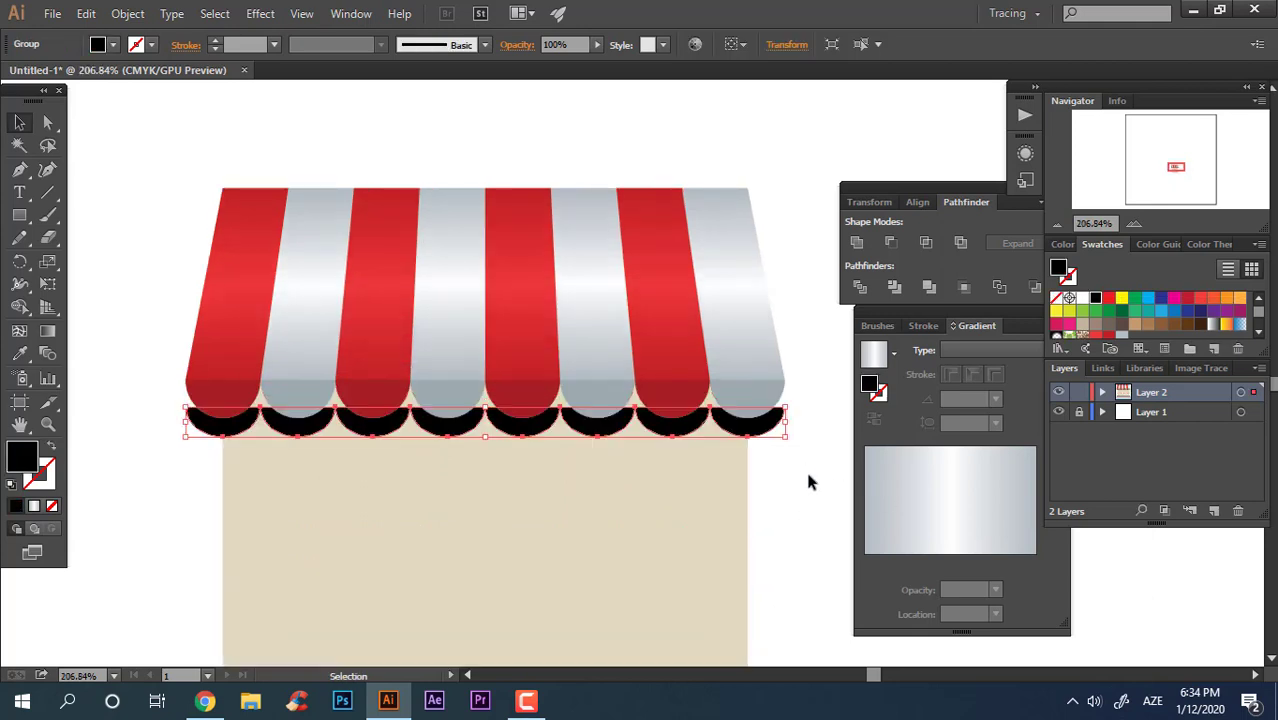
{"action": "left_click", "coordinate": [805, 475]}
{"action": "left_click_drag", "start_coordinate": [770, 437], "coordinate": [770, 427]}
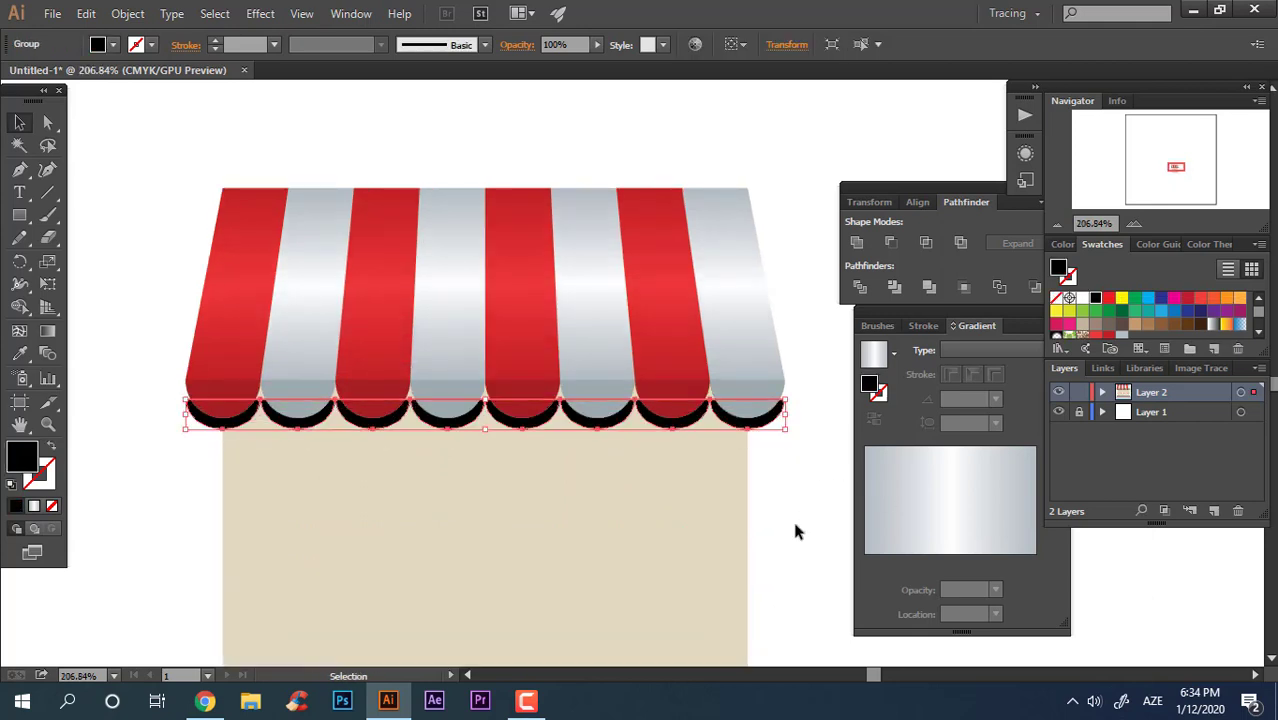
{"action": "left_click", "coordinate": [792, 517]}
Draw a black rectangle about 309 × 10 pt along the top of the black scallops and send it behind the awning.
{"action": "key", "text": "z"}
{"action": "left_click_drag", "start_coordinate": [649, 441], "coordinate": [670, 464]}
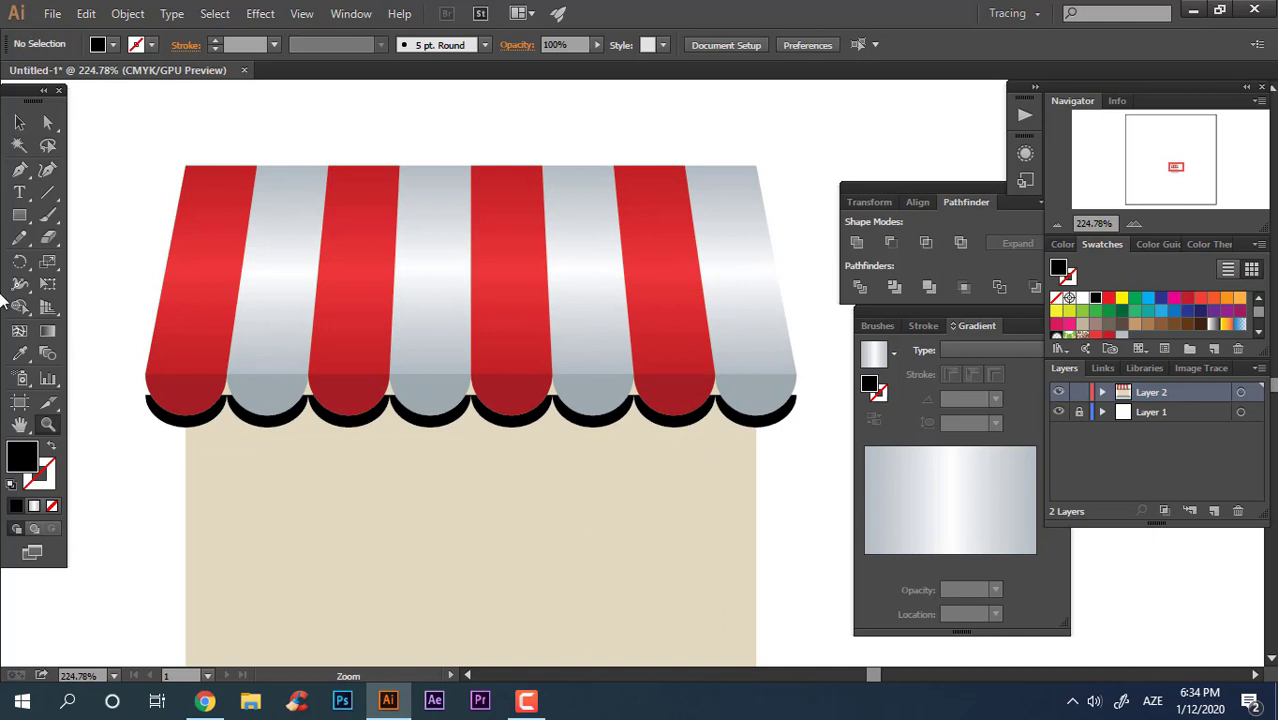
{"action": "left_click", "coordinate": [20, 215]}
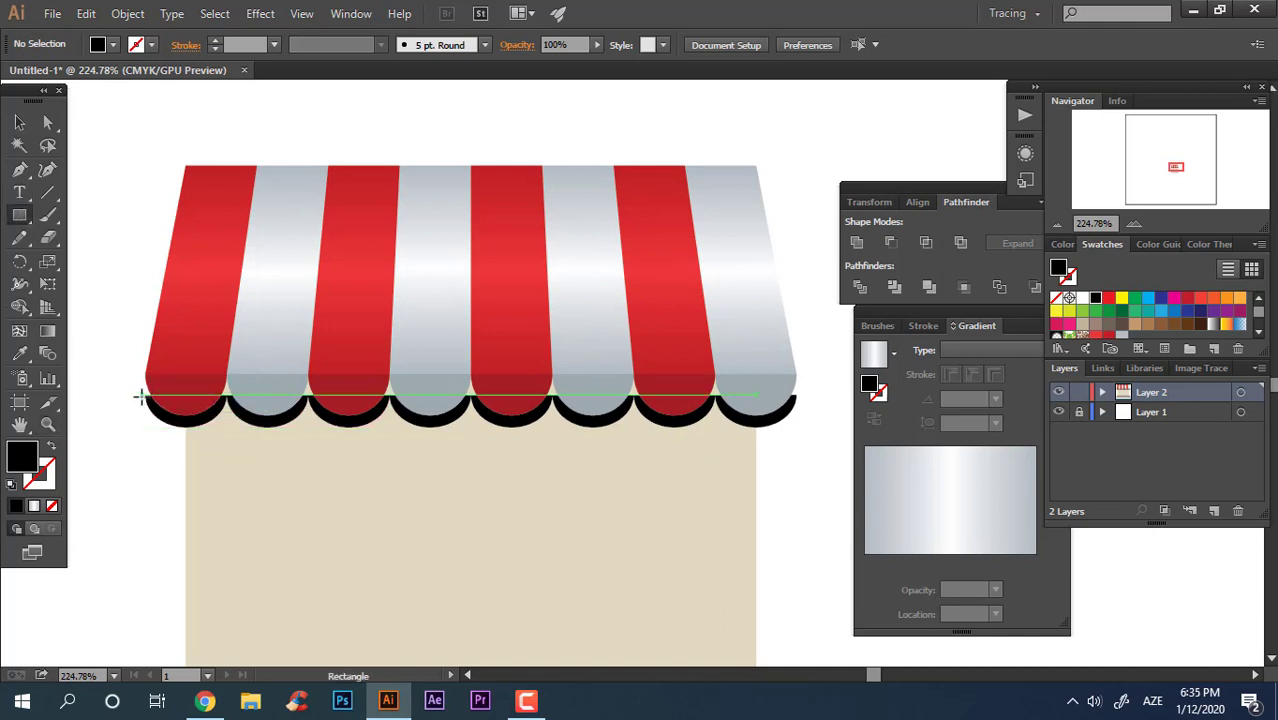
{"action": "mouse_move", "coordinate": [145, 395]}
{"action": "left_mouse_down"}
{"action": "mouse_move", "coordinate": [571, 334]}
{"action": "mouse_move", "coordinate": [797, 376]}
{"action": "left_mouse_up"}
{"action": "left_click", "coordinate": [16, 121]}
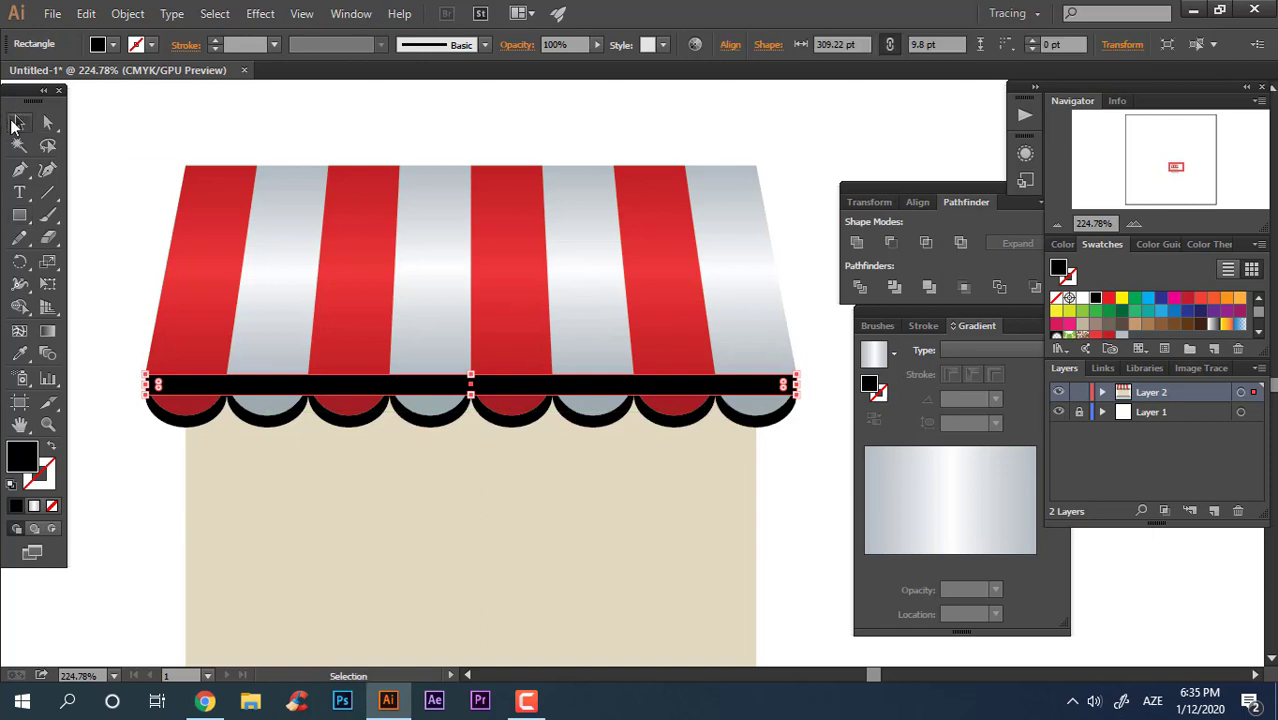
{"action": "key", "text": "ctrl+shift+bracketleft"}
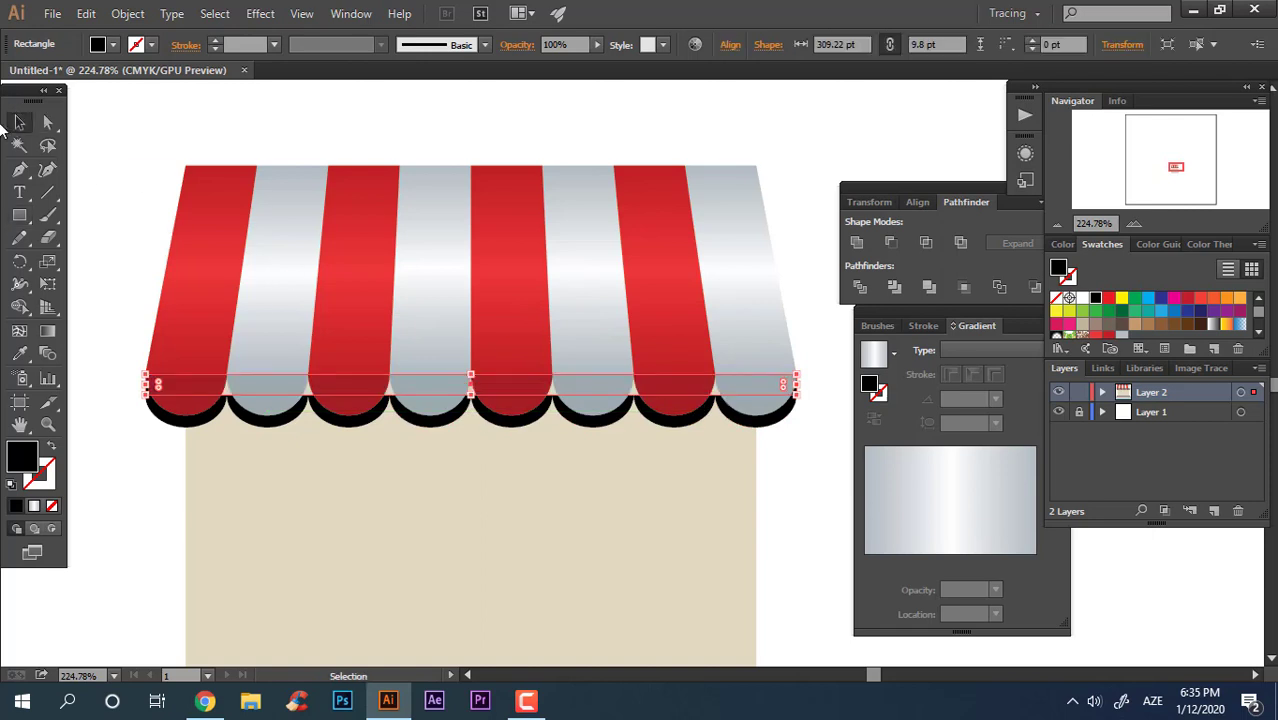
Unite the black rectangle and the black half-circle row into one shadow shape with Pathfinder.
{"action": "left_click", "coordinate": [824, 432]}
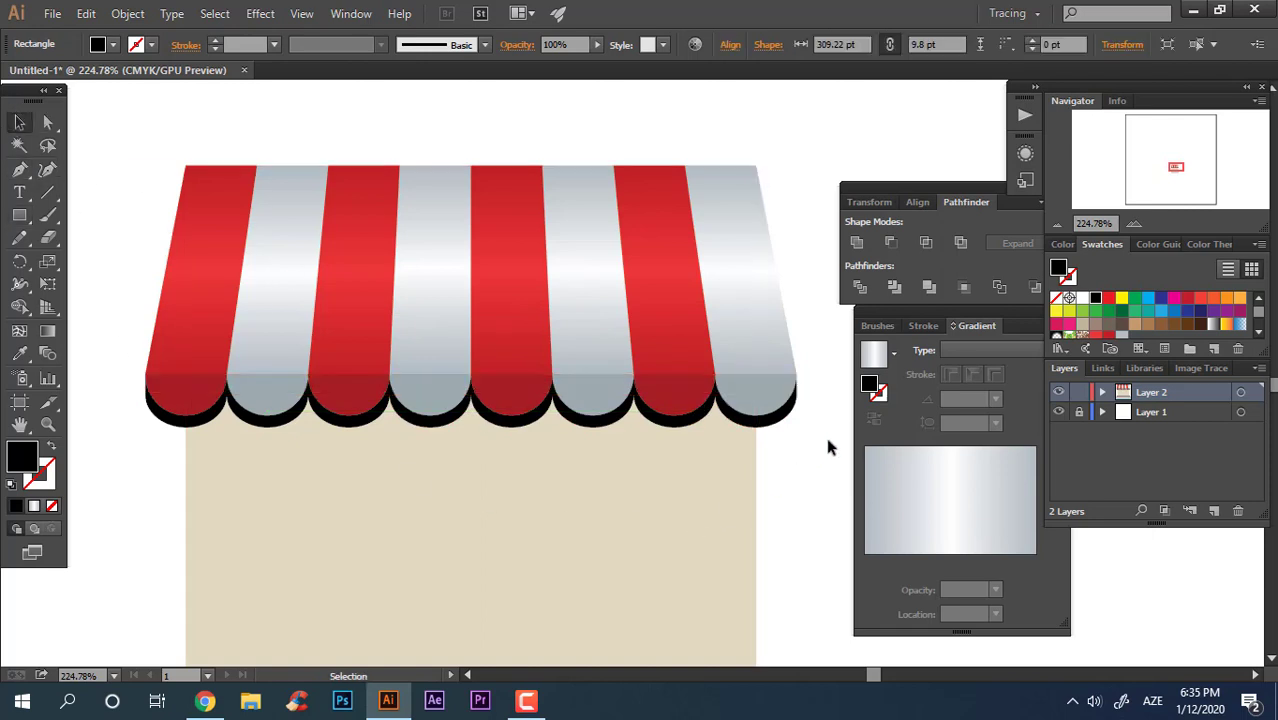
{"action": "left_click", "coordinate": [785, 420]}
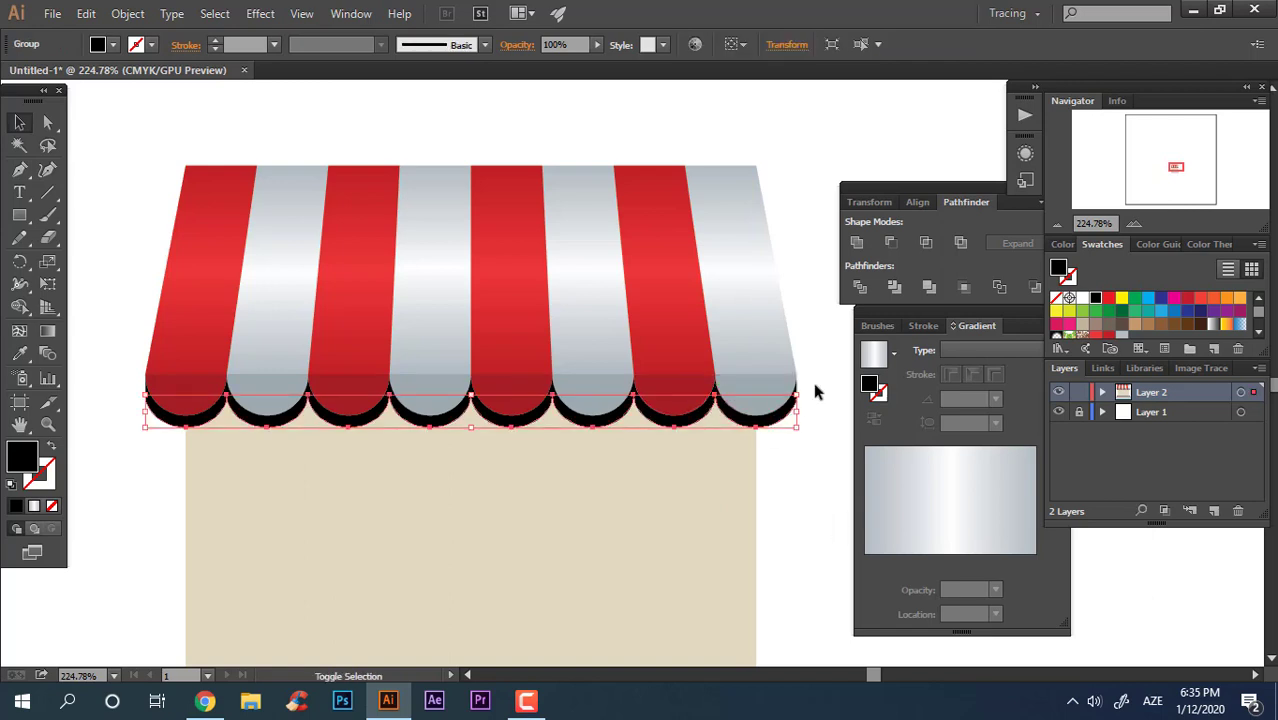
{"action": "left_click", "coordinate": [796, 393], "text": "shift"}
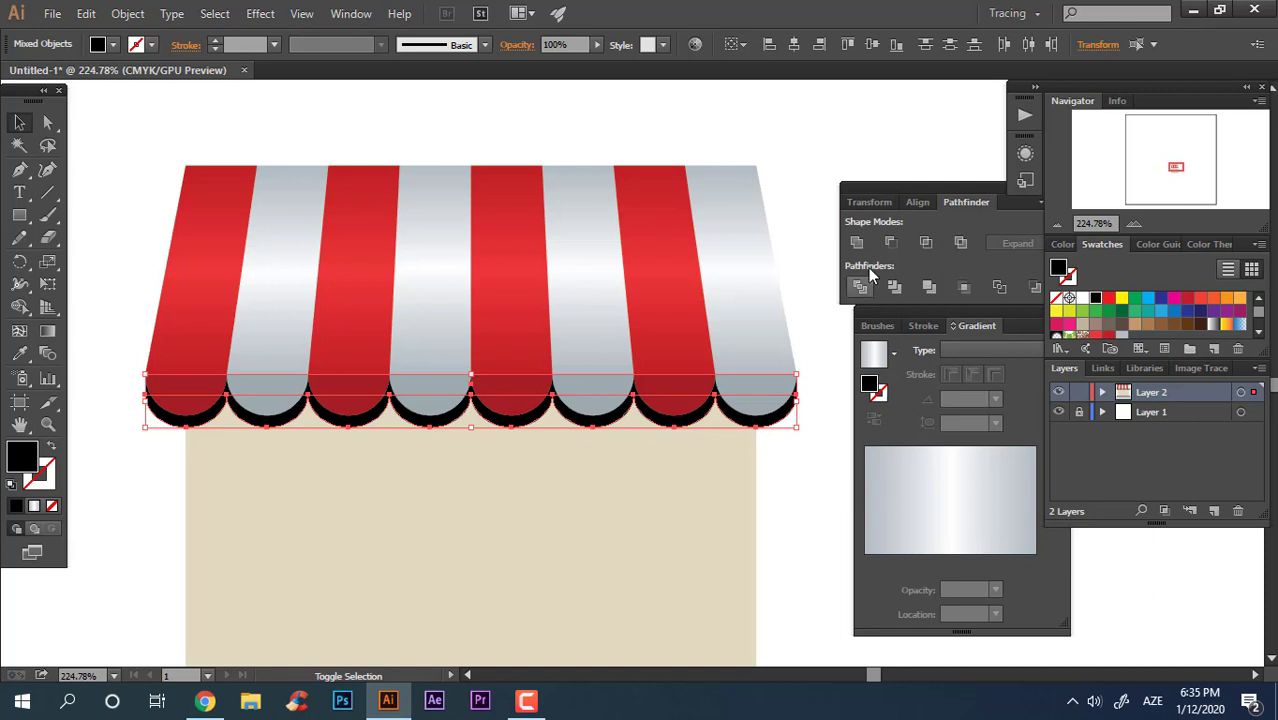
{"action": "left_click", "coordinate": [856, 242]}
Set the awning shadow's opacity to 70%.
{"action": "scroll", "coordinate": [653, 359], "scroll_direction": "down", "scroll_amount": 2}
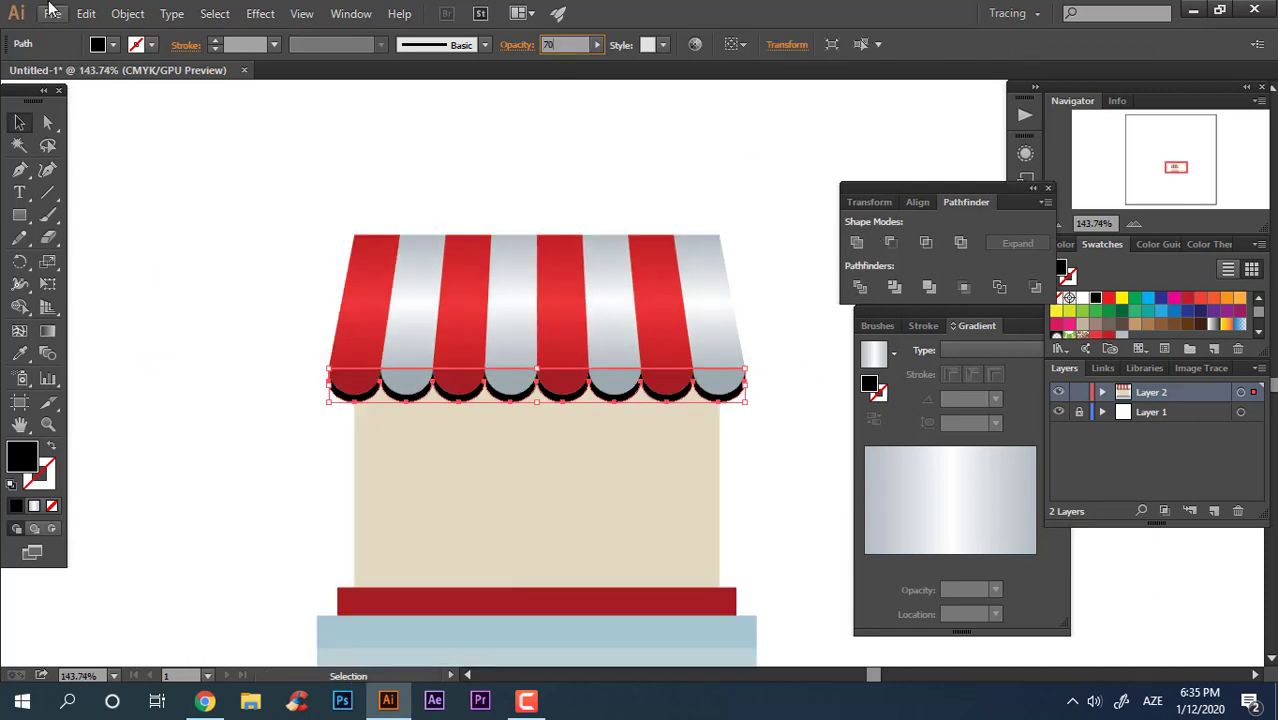
{"action": "key", "text": "7"}
{"action": "left_click", "coordinate": [770, 114]}
{"action": "key", "text": "z"}
{"action": "left_click", "coordinate": [713, 145], "text": "alt"}
{"action": "left_click_drag", "start_coordinate": [717, 195], "coordinate": [551, 211]}
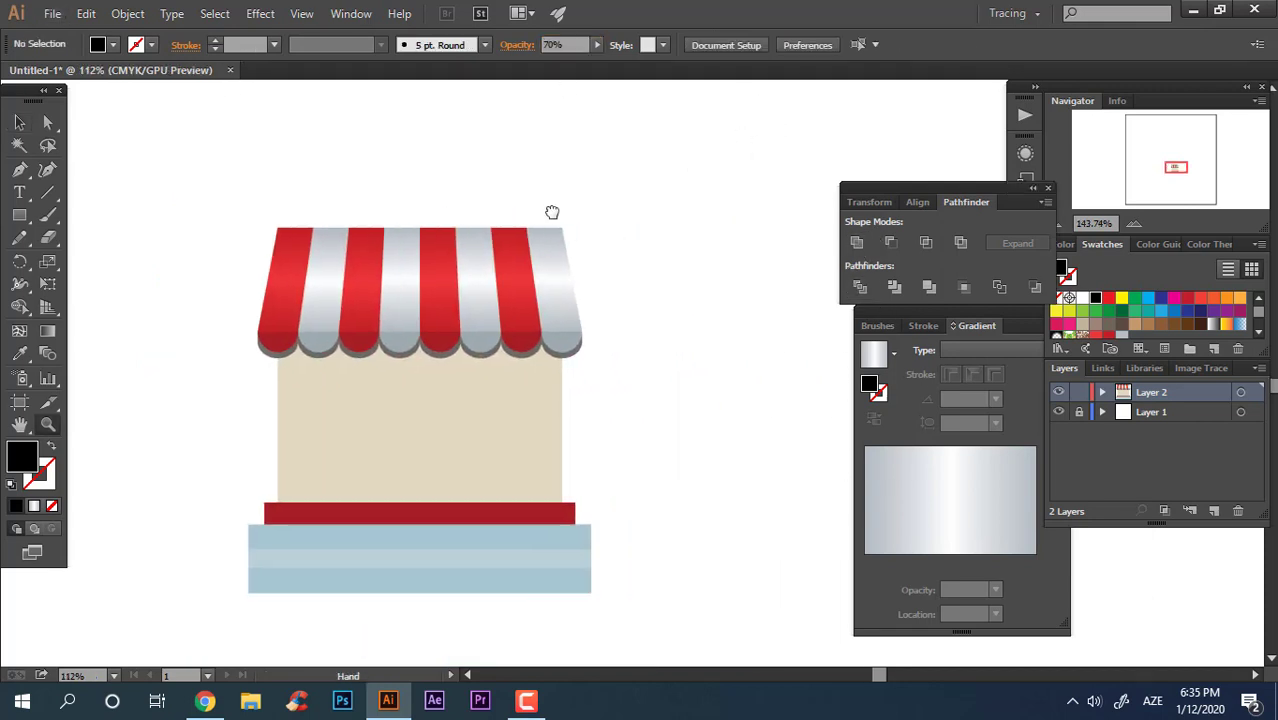
Divide the beige wall and the awning shadow with Pathfinder and ungroup the resulting pieces.
{"action": "left_click", "coordinate": [502, 262]}
{"action": "left_click", "coordinate": [19, 122]}
{"action": "left_click", "coordinate": [371, 498]}
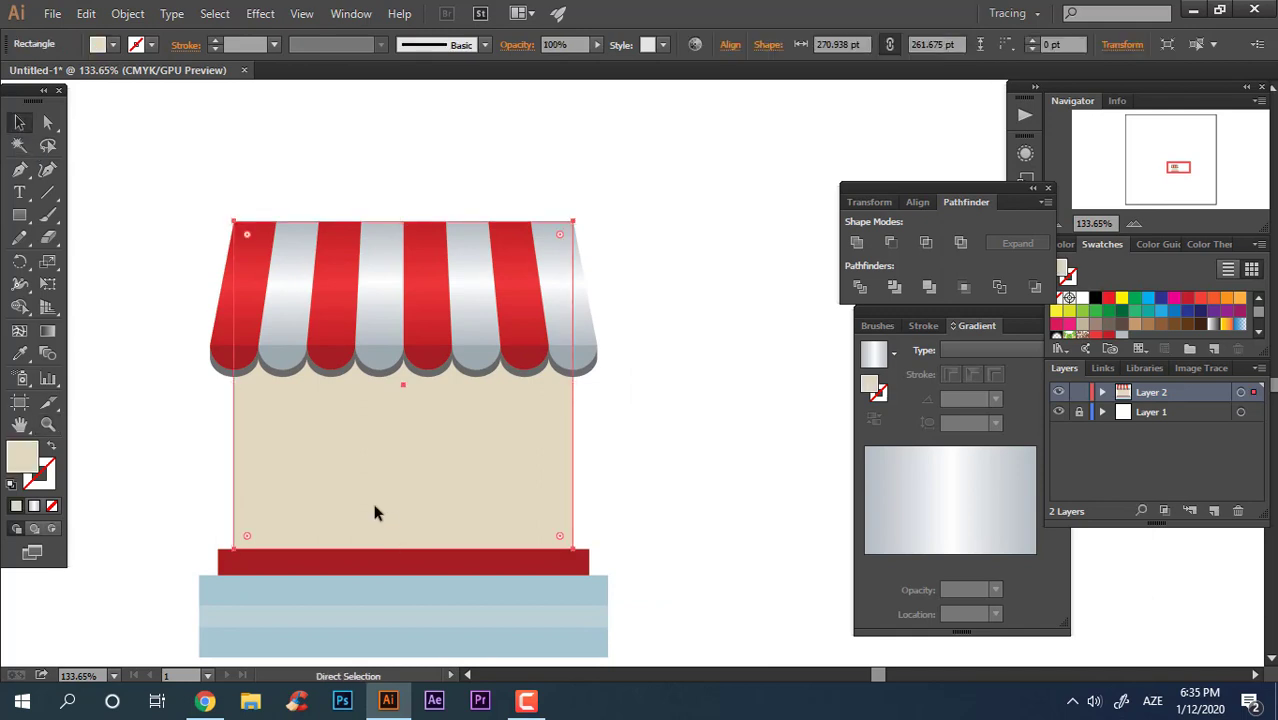
{"action": "left_click", "coordinate": [589, 368], "text": "shift"}
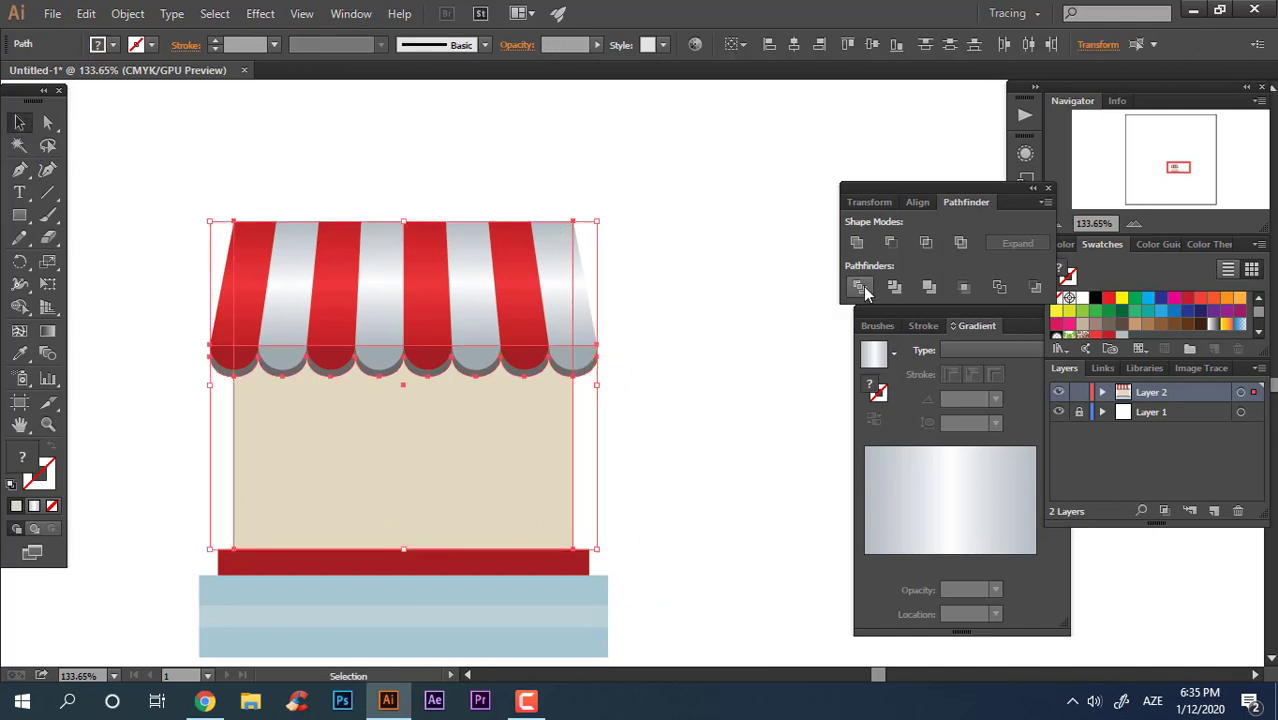
{"action": "left_click", "coordinate": [859, 287]}
{"action": "right_click", "coordinate": [430, 407]}
{"action": "left_click", "coordinate": [484, 514]}
{"action": "left_click", "coordinate": [665, 456]}
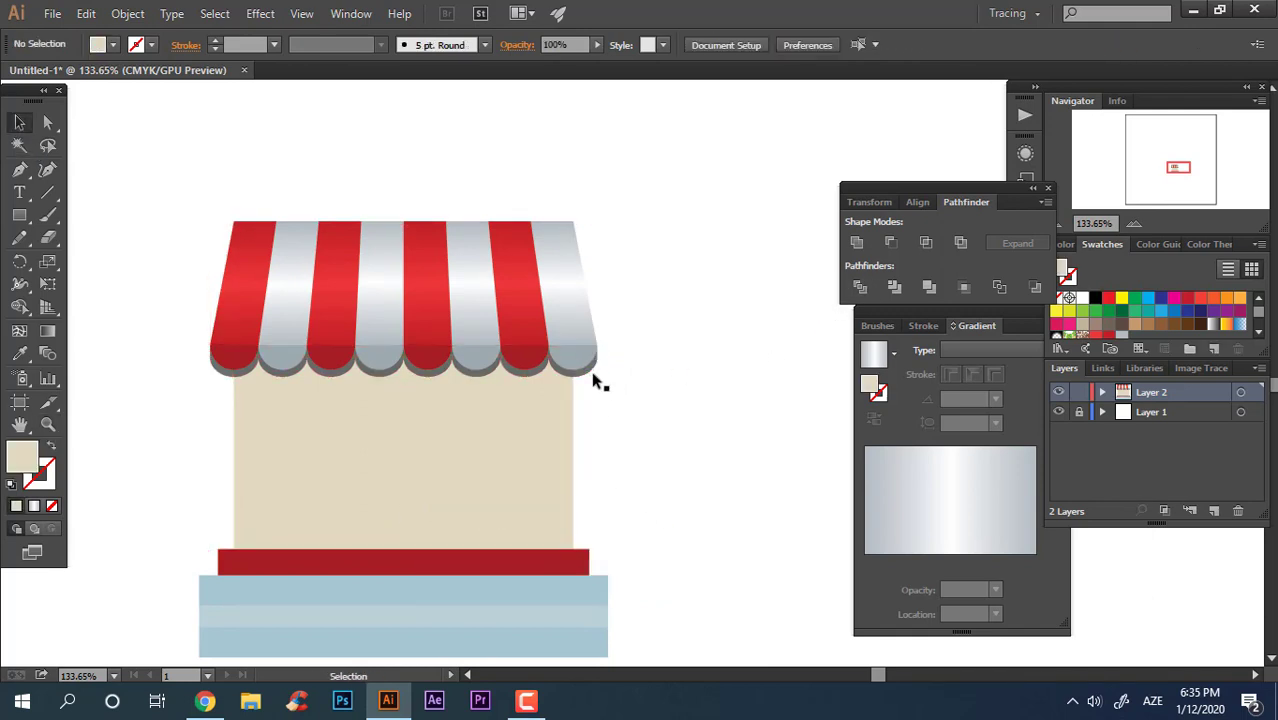
Delete the awning shadow pieces that stick out beyond both sides of the beige wall.
{"action": "left_click", "coordinate": [591, 370]}
{"action": "key", "text": "Delete"}
{"action": "left_click", "coordinate": [221, 367]}
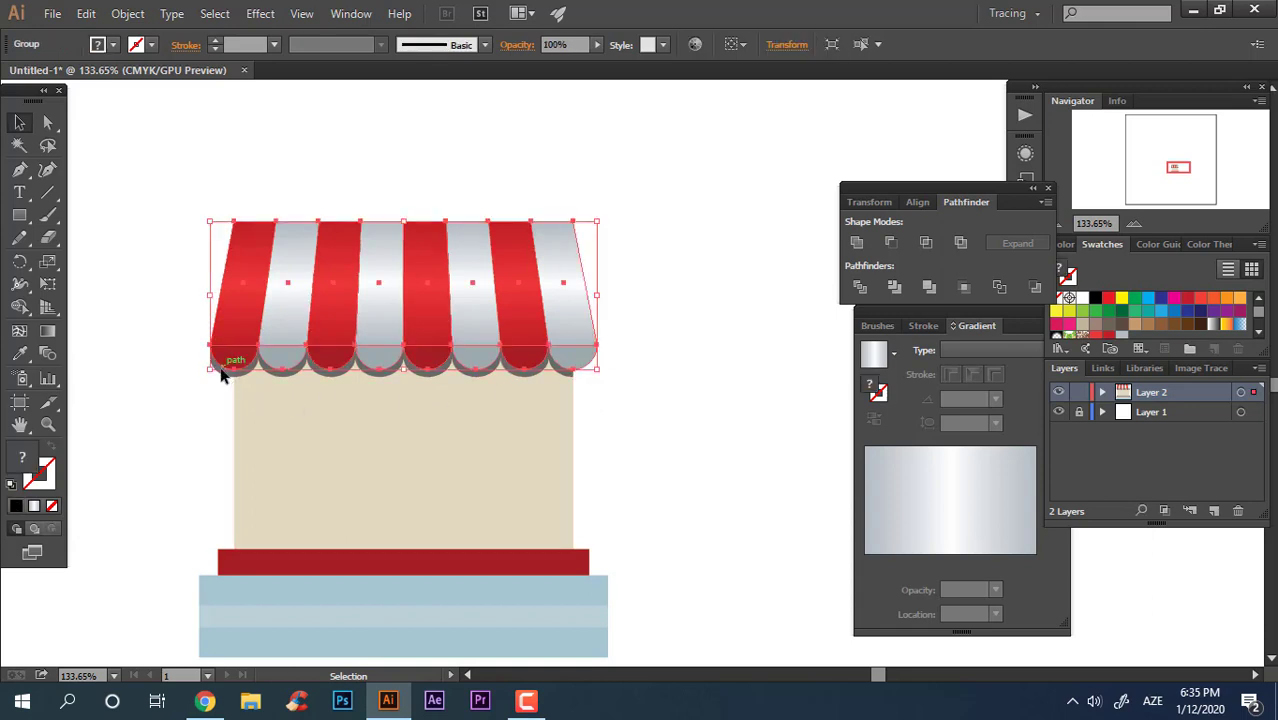
{"action": "left_click", "coordinate": [219, 373]}
{"action": "key", "text": "Delete"}
Draw a window frame rectangle about 114 × 99 pt on the wall's left half and fill it with the dark red swatch.
{"action": "key", "text": "z"}
{"action": "mouse_move", "coordinate": [690, 437]}
{"action": "left_mouse_down"}
{"action": "mouse_move", "coordinate": [602, 459]}
{"action": "mouse_move", "coordinate": [668, 444]}
{"action": "left_mouse_up"}
{"action": "left_click_drag", "start_coordinate": [641, 379], "coordinate": [694, 553]}
{"action": "left_click", "coordinate": [19, 215]}
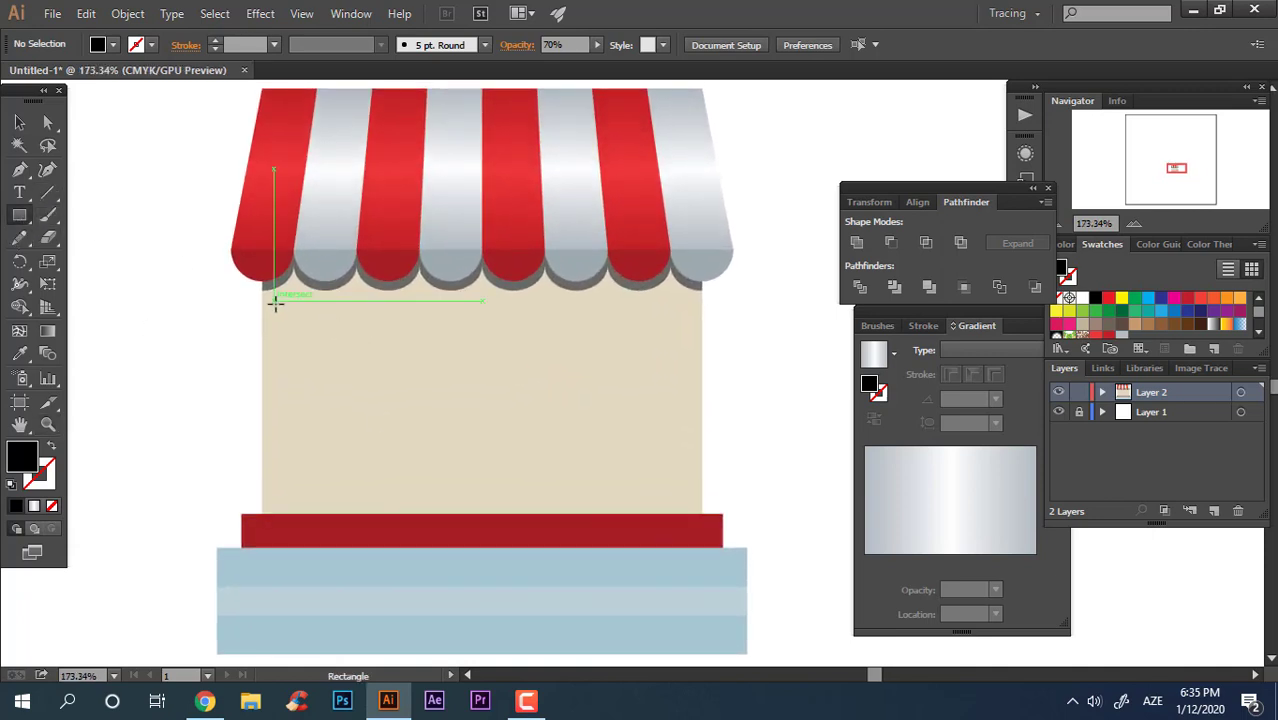
{"action": "mouse_move", "coordinate": [286, 308]}
{"action": "left_mouse_down"}
{"action": "mouse_move", "coordinate": [421, 371]}
{"action": "mouse_move", "coordinate": [494, 456]}
{"action": "mouse_move", "coordinate": [476, 488]}
{"action": "mouse_move", "coordinate": [471, 468]}
{"action": "left_mouse_up"}
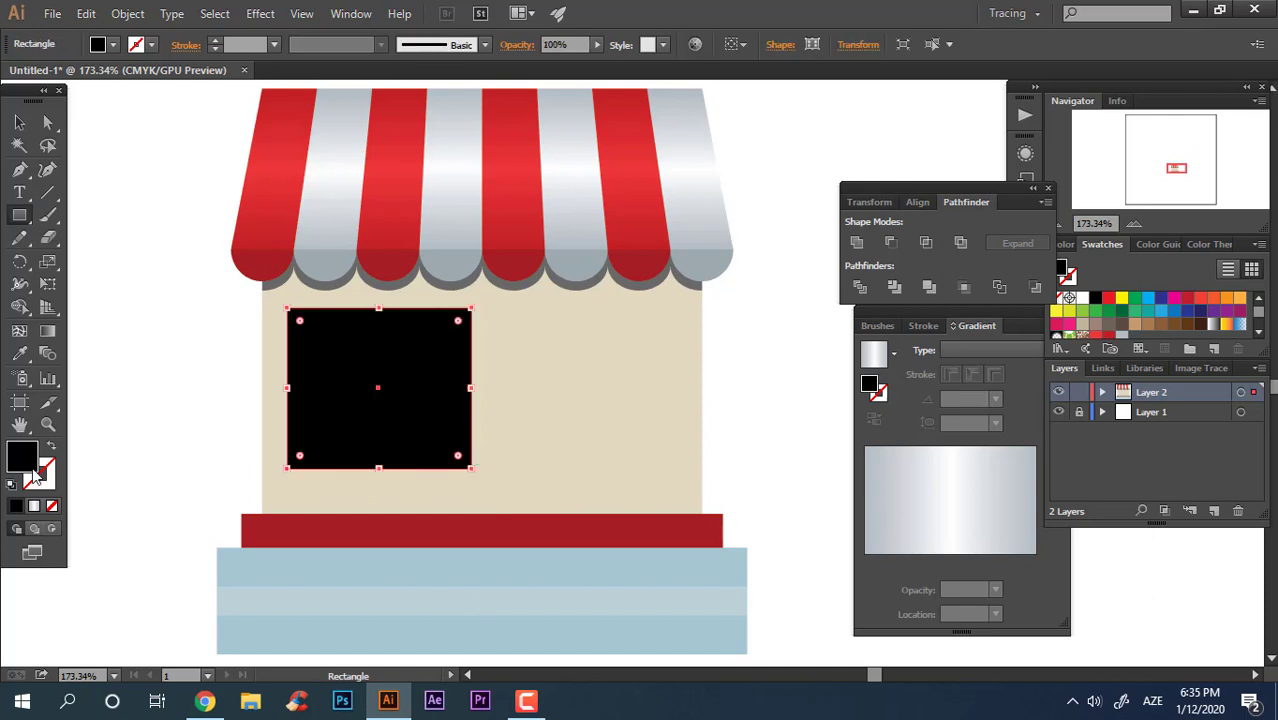
{"action": "left_click", "coordinate": [20, 354]}
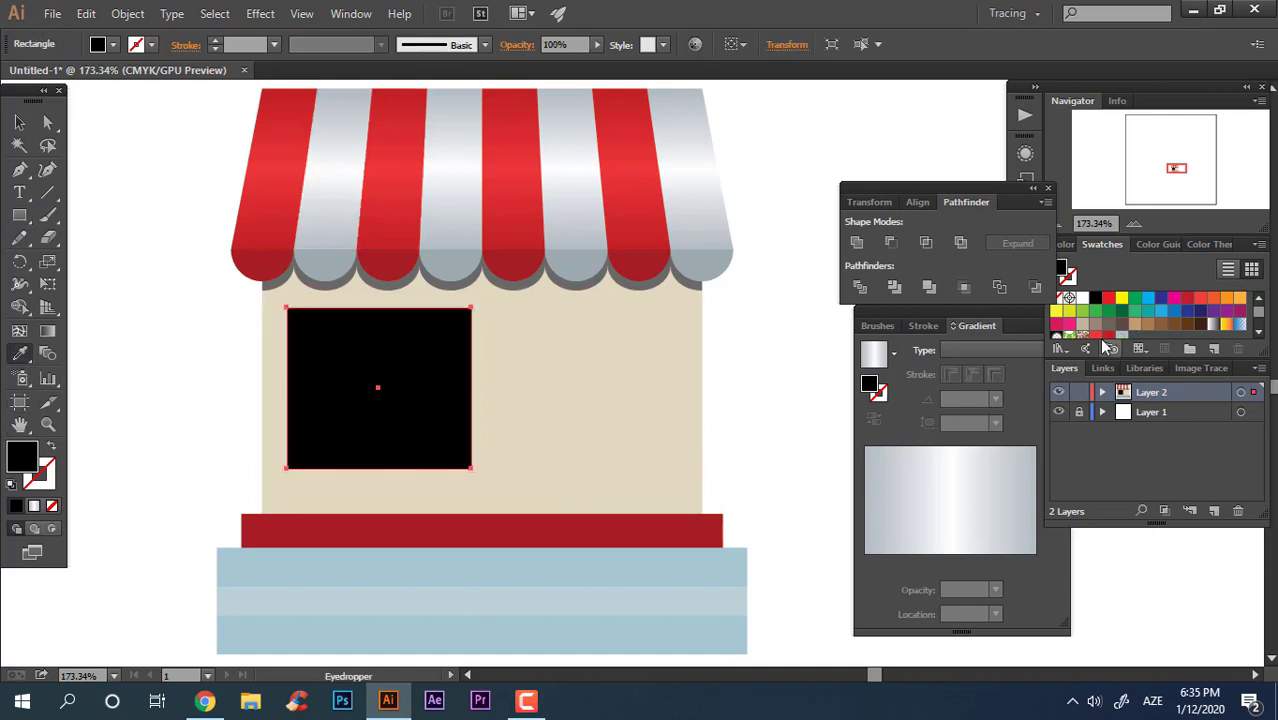
{"action": "left_click", "coordinate": [1108, 337]}
{"action": "scroll", "coordinate": [400, 398], "scroll_direction": "up", "scroll_amount": 1}
Make a centered, smaller copy of the window frame, about 98 × 85 pt, and fill it with light blue 6DD3F2 as the pane.
{"action": "key", "text": "v"}
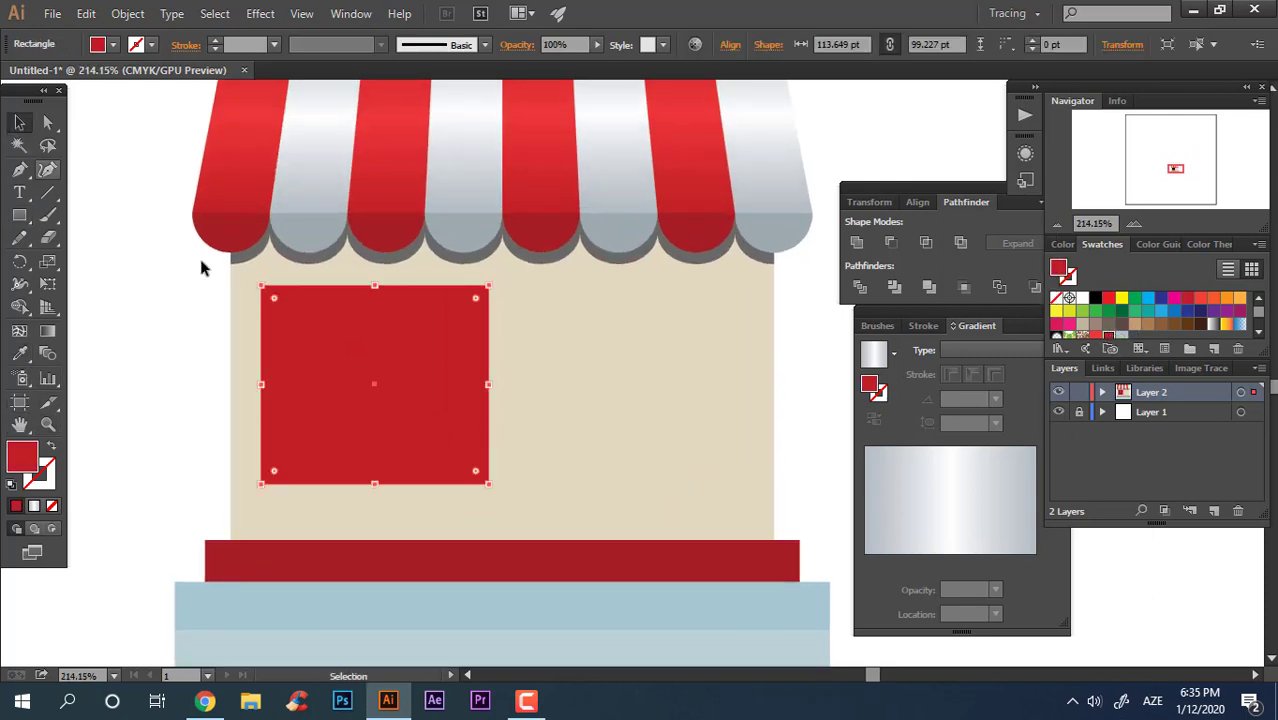
{"action": "left_click_drag", "start_coordinate": [490, 487], "coordinate": [473, 471]}
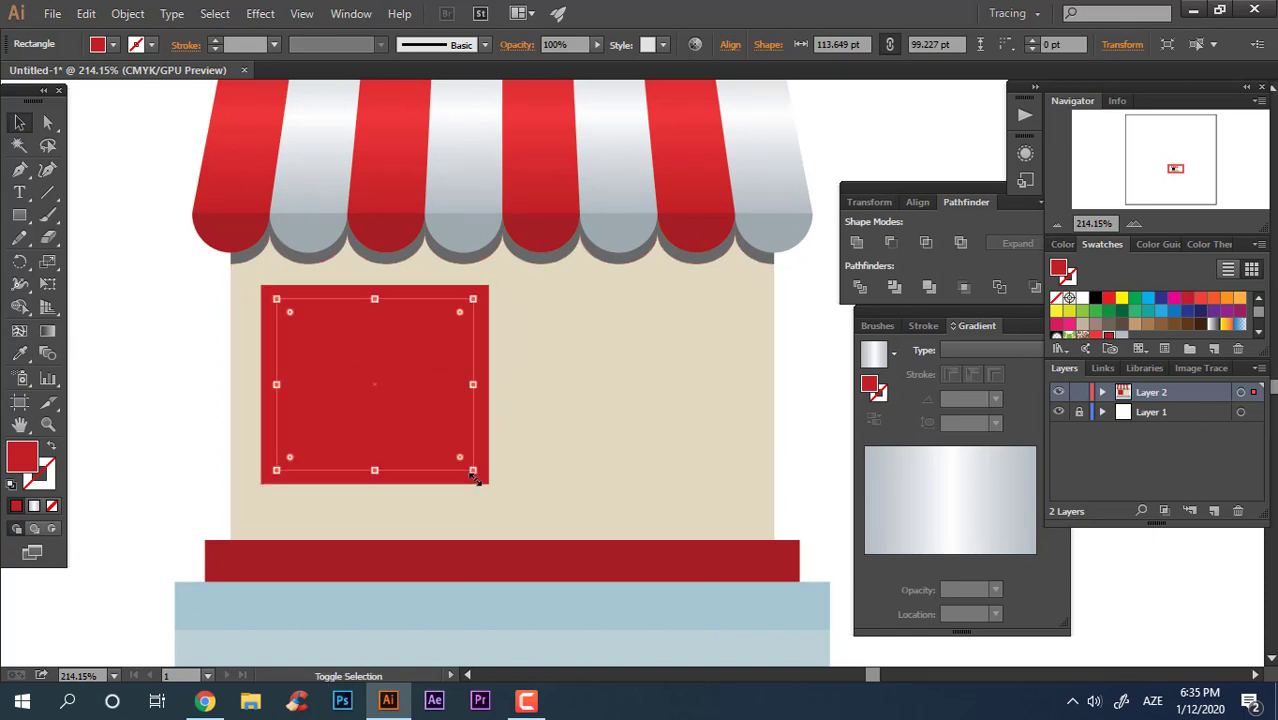
{"action": "left_click", "coordinate": [1163, 312]}
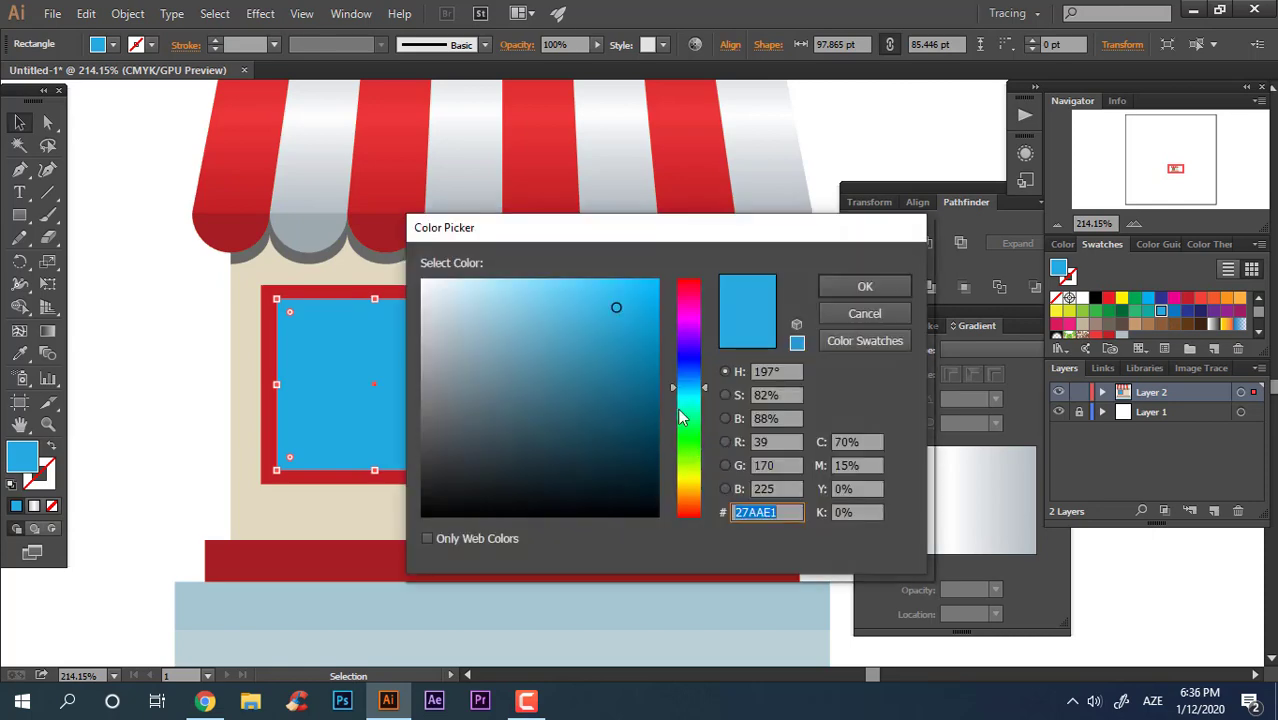
{"action": "left_click_drag", "start_coordinate": [607, 325], "coordinate": [550, 290]}
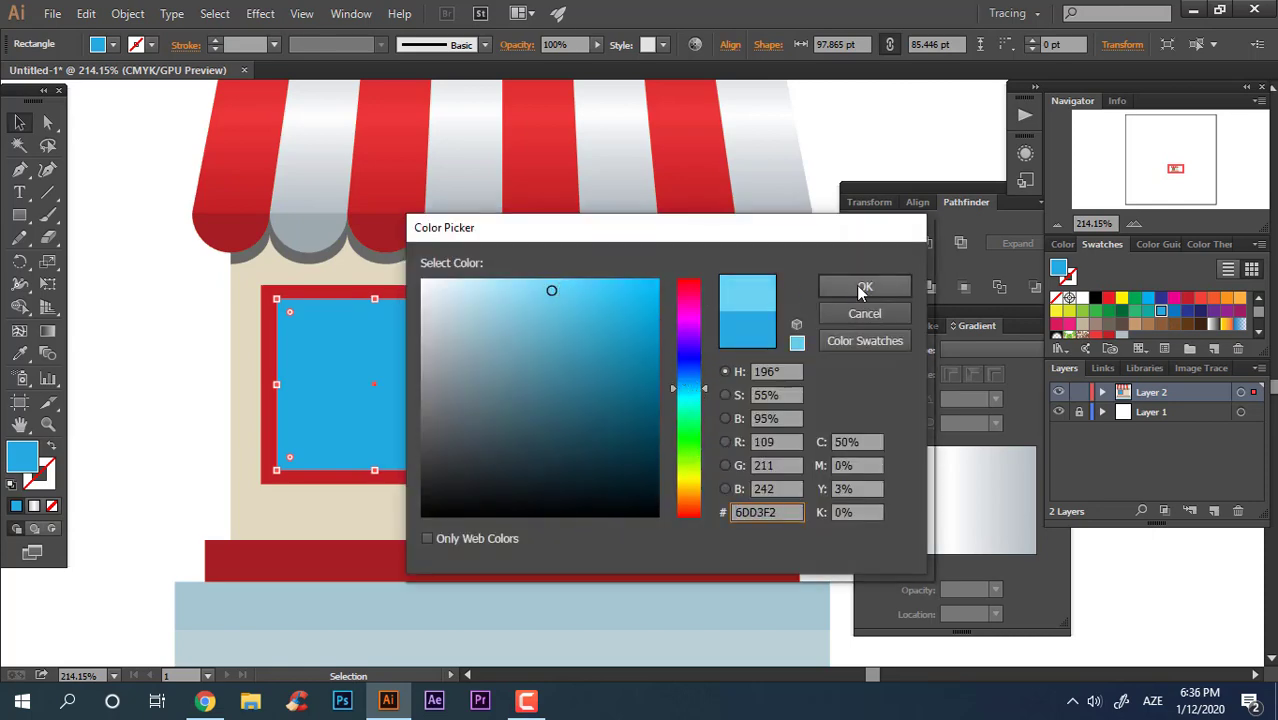
{"action": "left_click", "coordinate": [862, 289]}
Draw a door rectangle about 91 × 127 pt right of the window, standing on the ledge, and fill it with the window frame's red.
{"action": "key", "text": "z"}
{"action": "mouse_move", "coordinate": [463, 302]}
{"action": "left_mouse_down"}
{"action": "mouse_move", "coordinate": [368, 342]}
{"action": "mouse_move", "coordinate": [285, 335]}
{"action": "mouse_move", "coordinate": [240, 382]}
{"action": "left_mouse_up"}
{"action": "left_click", "coordinate": [20, 121]}
{"action": "left_click", "coordinate": [140, 276]}
{"action": "key", "text": "space"}
{"action": "key", "text": "space"}
{"action": "left_click_drag", "start_coordinate": [438, 468], "coordinate": [416, 399]}
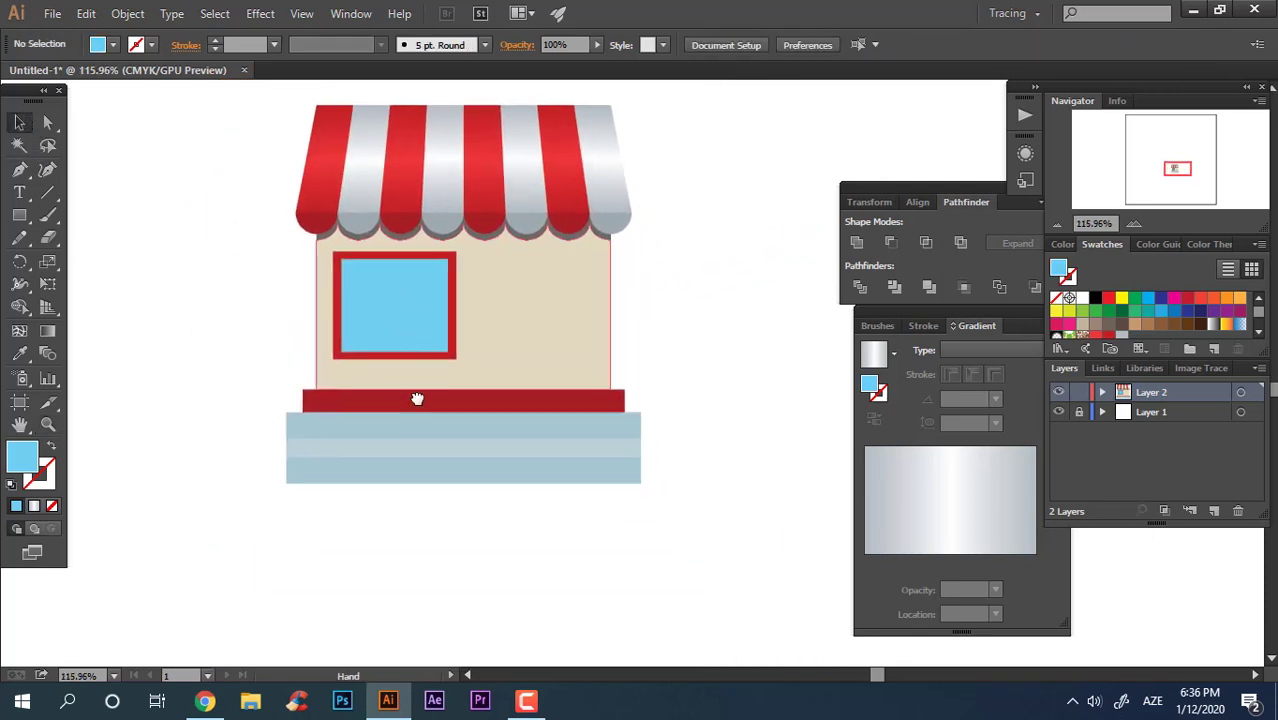
{"action": "key", "text": "z"}
{"action": "left_click_drag", "start_coordinate": [425, 287], "coordinate": [473, 320]}
{"action": "left_click", "coordinate": [462, 317]}
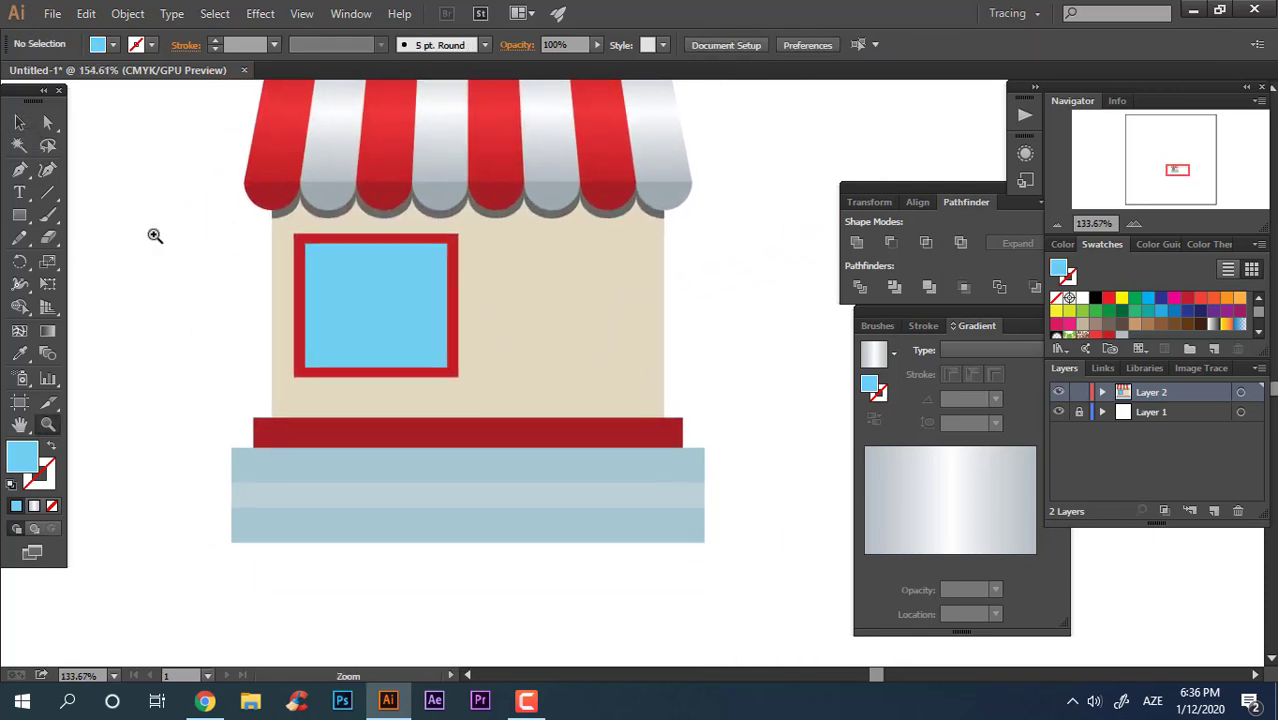
{"action": "left_click", "coordinate": [24, 222]}
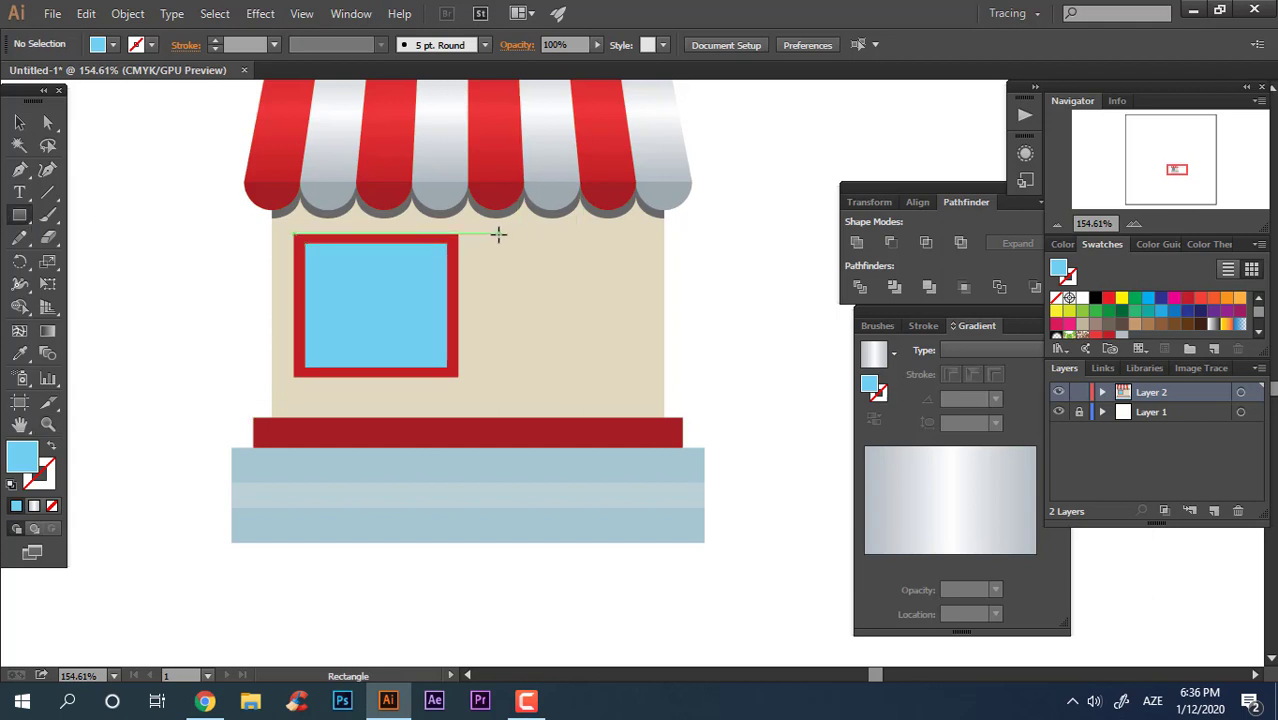
{"action": "left_click_drag", "start_coordinate": [496, 232], "coordinate": [627, 417]}
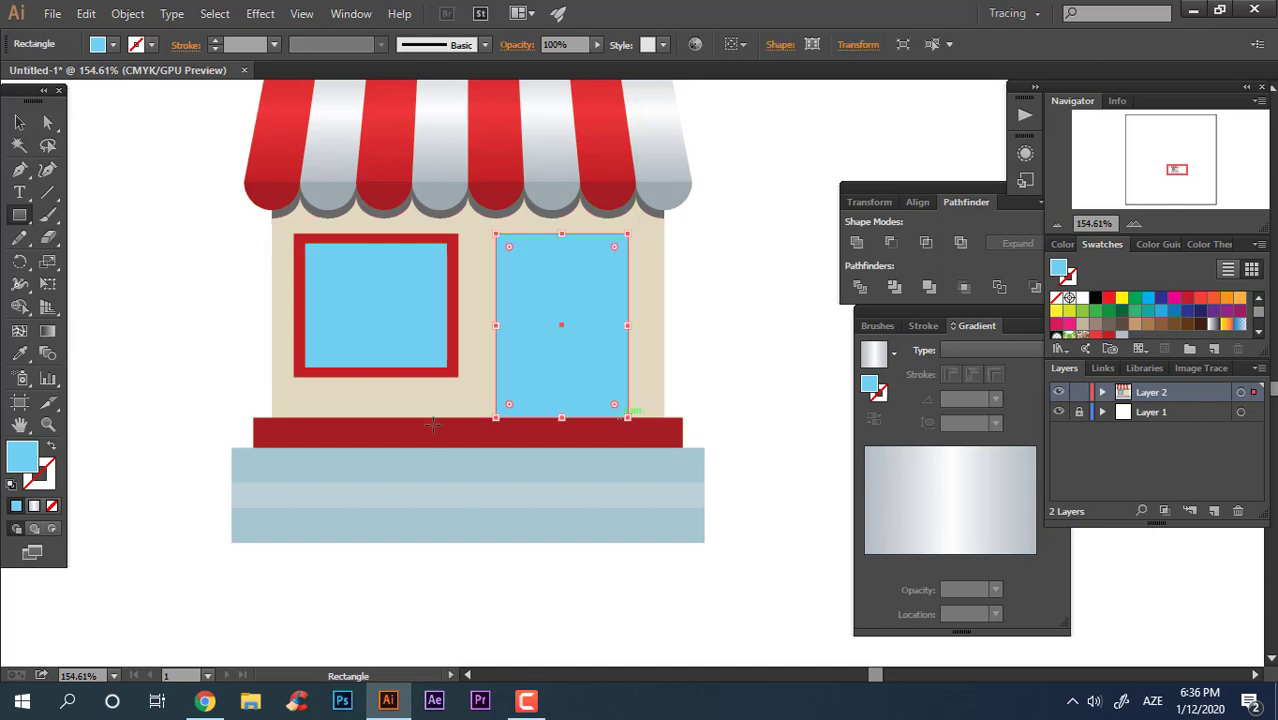
{"action": "left_click", "coordinate": [20, 357]}
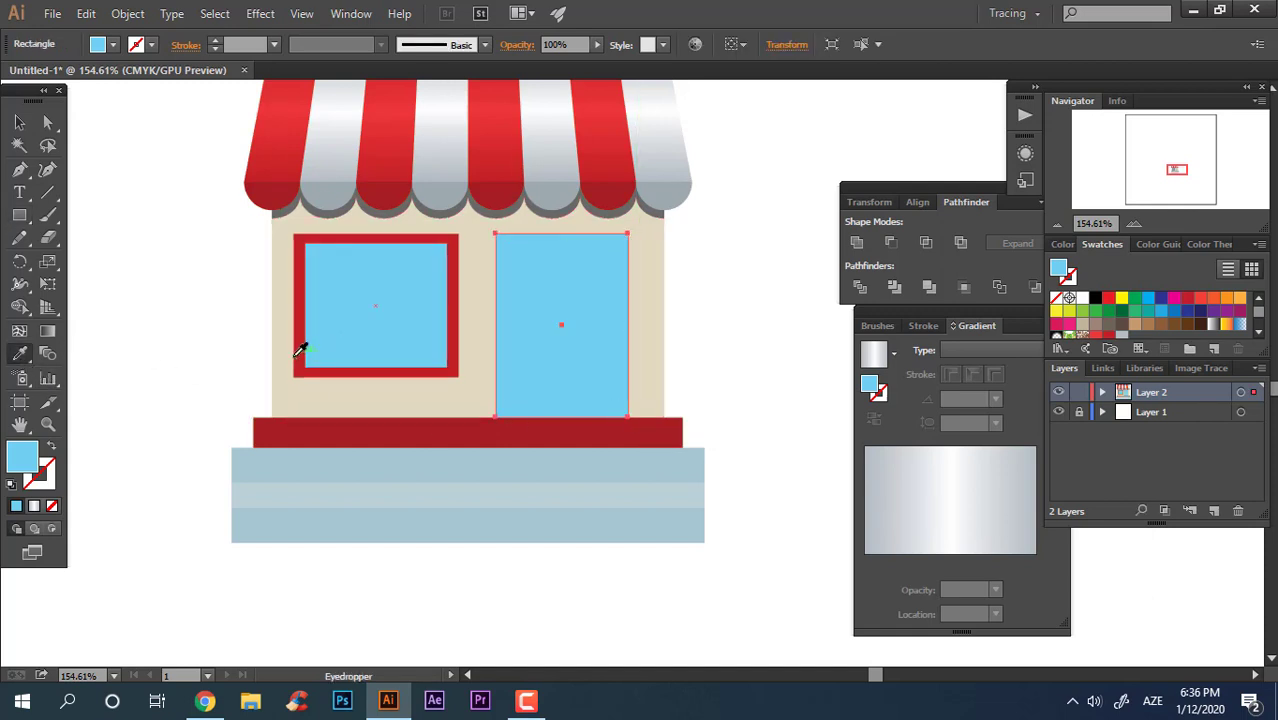
{"action": "left_click", "coordinate": [300, 345]}
{"action": "left_click", "coordinate": [17, 124]}
{"action": "left_click", "coordinate": [222, 358]}
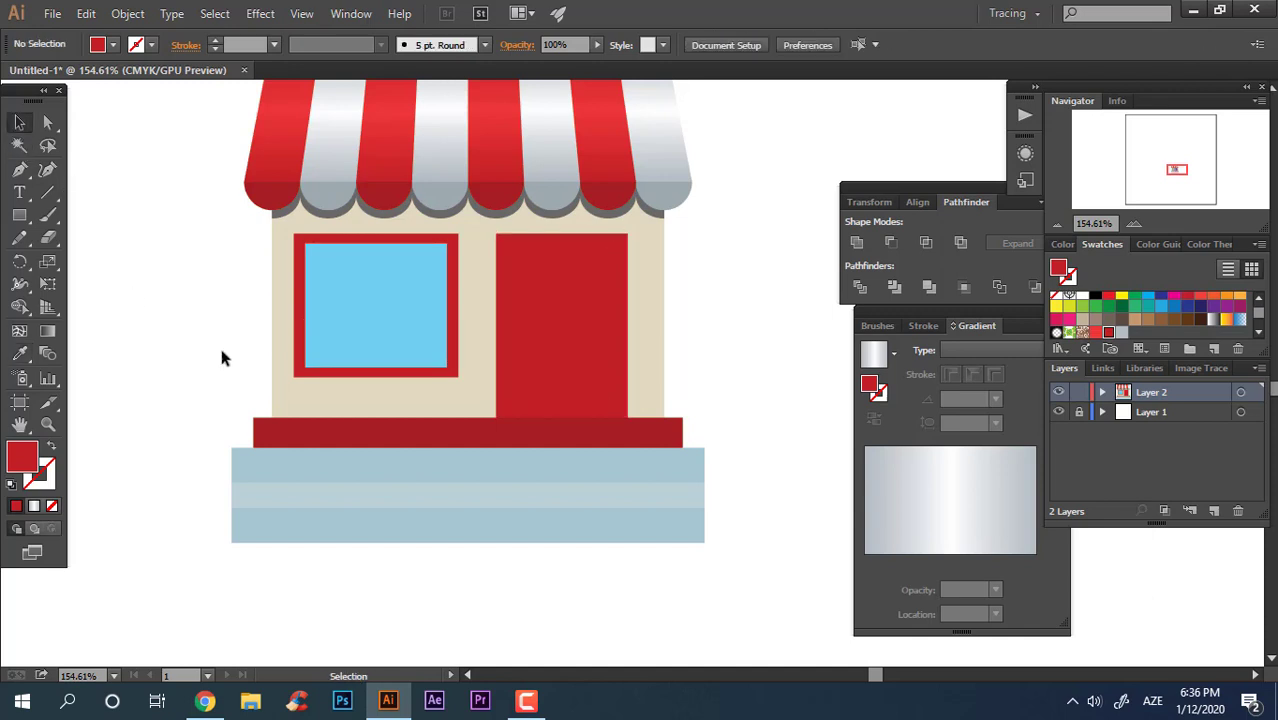
Copy the door as a smaller pane about 81 × 85 pt in its upper part and fill it with the window's light blue.
{"action": "left_click", "coordinate": [575, 347]}
{"action": "key", "text": "ctrl+space"}
{"action": "left_click_drag", "start_coordinate": [707, 400], "coordinate": [736, 399]}
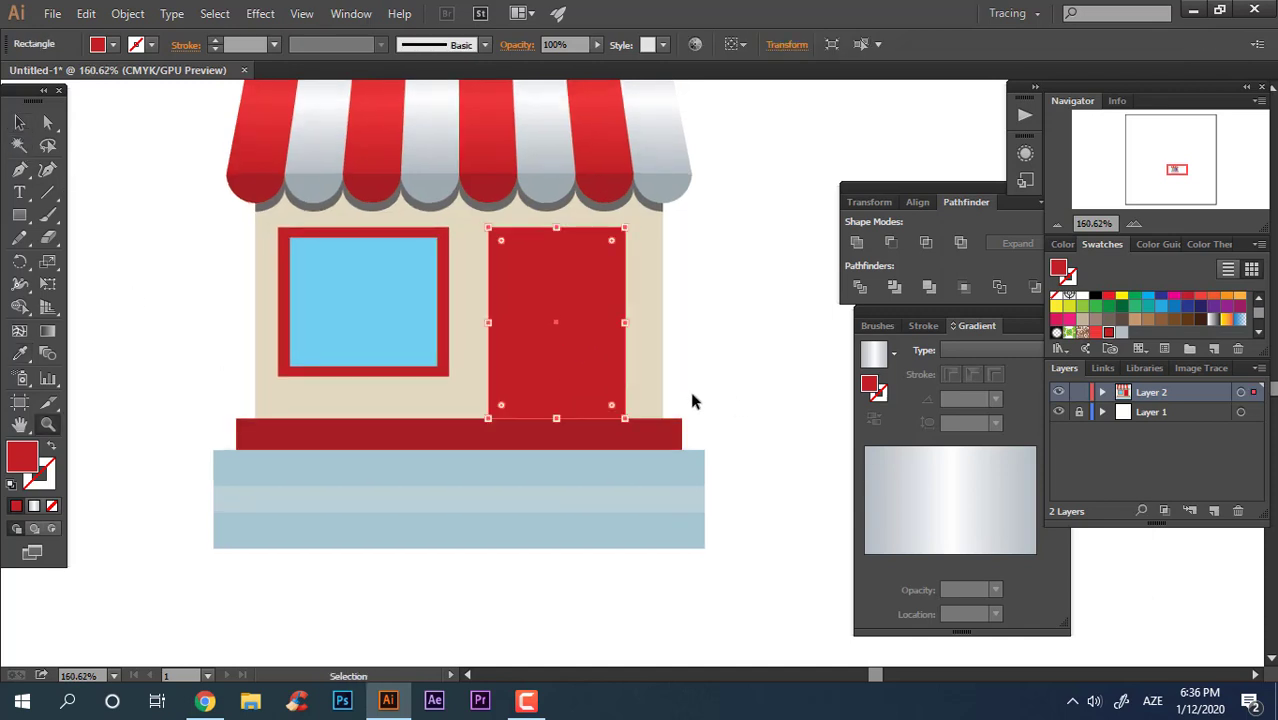
{"action": "left_click", "coordinate": [20, 120]}
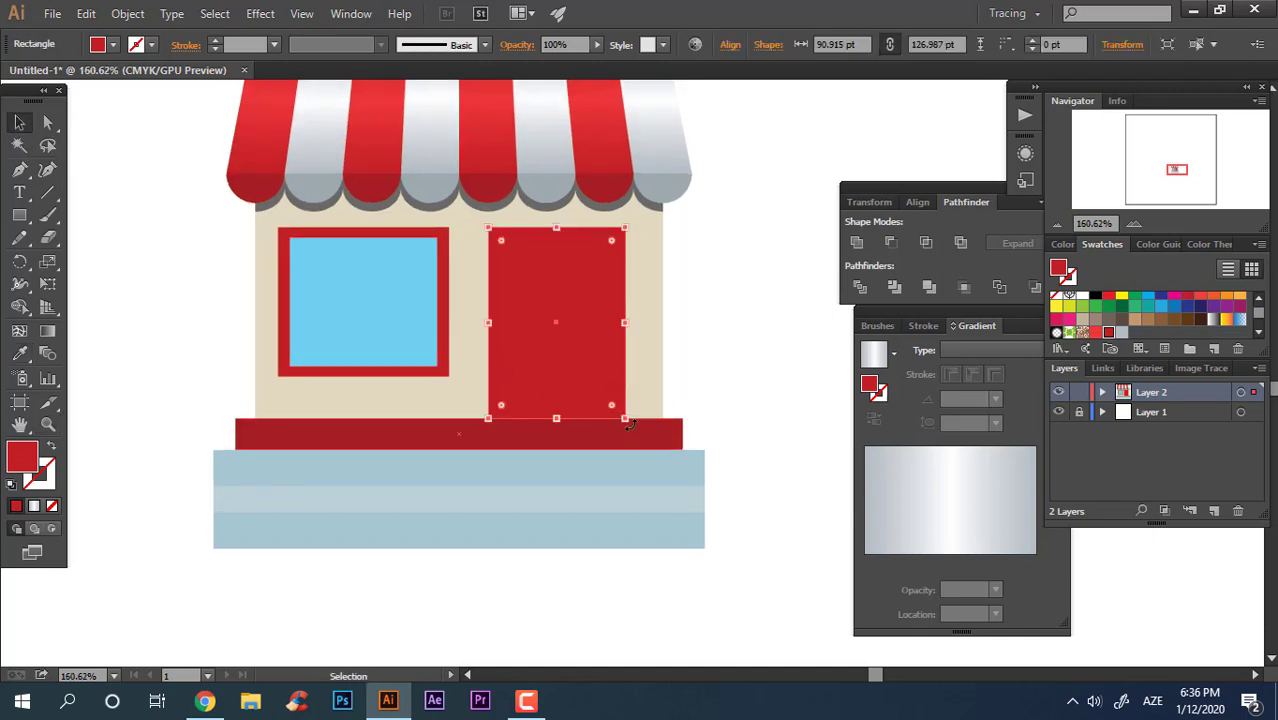
{"action": "left_click_drag", "start_coordinate": [625, 419], "coordinate": [556, 366]}
{"action": "left_click", "coordinate": [20, 353]}
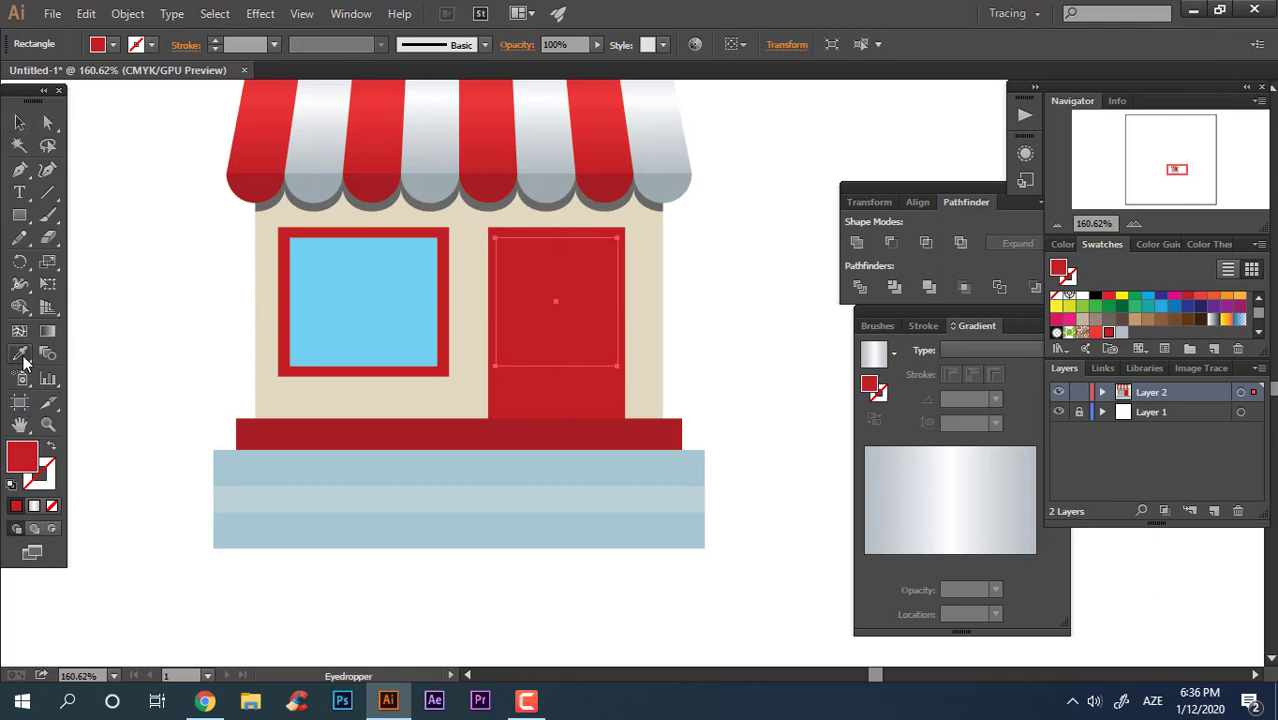
{"action": "left_click", "coordinate": [363, 355]}
{"action": "key", "text": "v"}
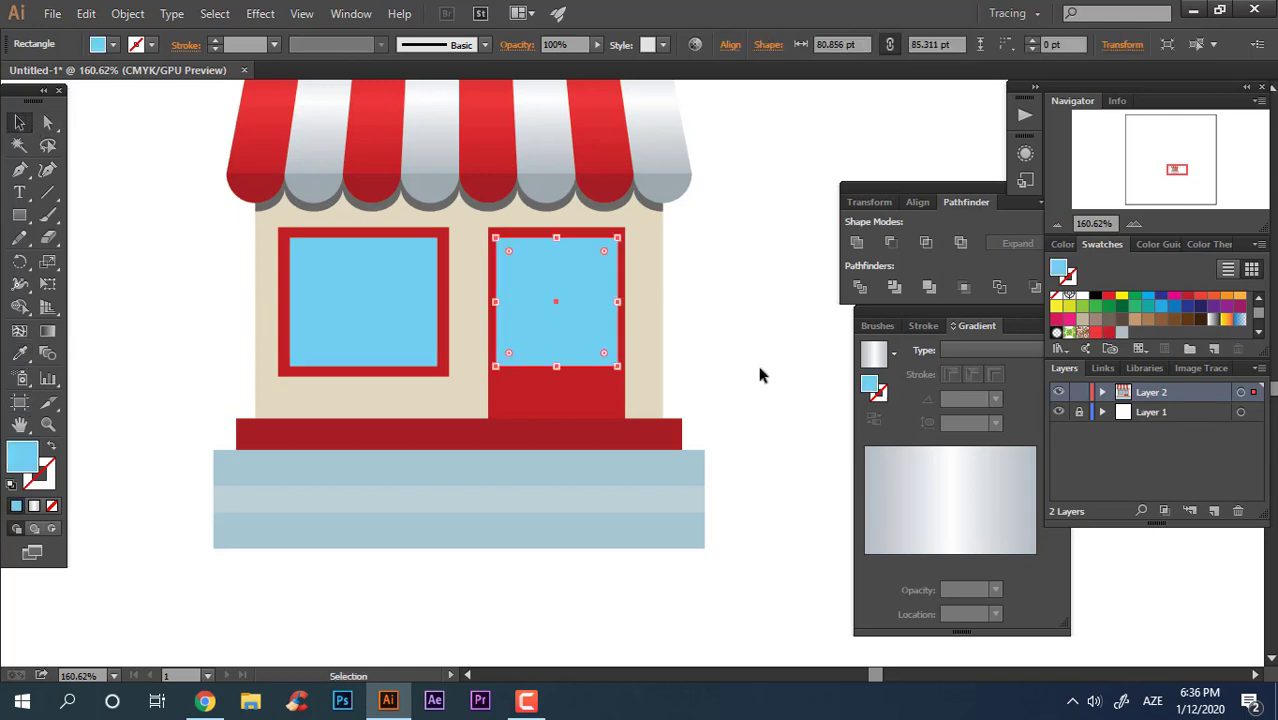
{"action": "left_click", "coordinate": [420, 290]}
{"action": "left_click", "coordinate": [700, 310]}
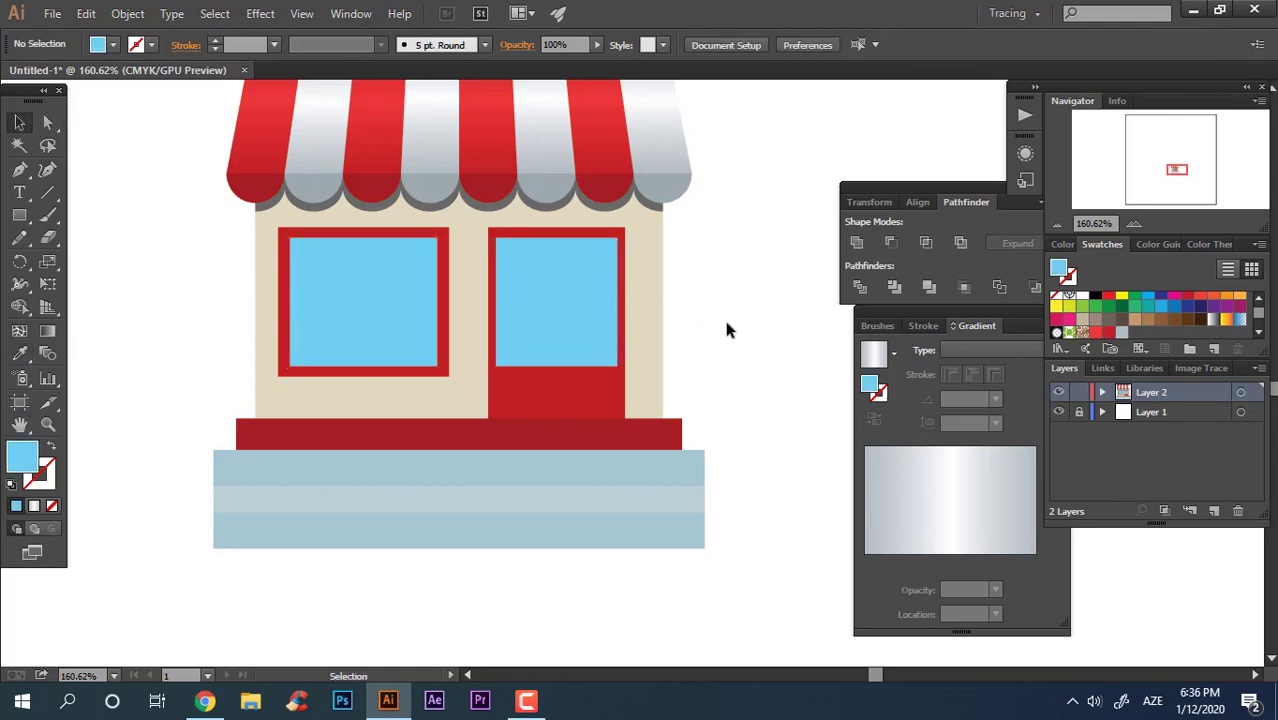
Draw a horizontal bar about 175 × 15 pt across the upper door pane and fill it with a darker blue.
{"action": "key", "text": "z"}
{"action": "left_click_drag", "start_coordinate": [714, 331], "coordinate": [710, 436]}
{"action": "left_click_drag", "start_coordinate": [500, 437], "coordinate": [590, 445]}
{"action": "left_click_drag", "start_coordinate": [658, 403], "coordinate": [622, 351]}
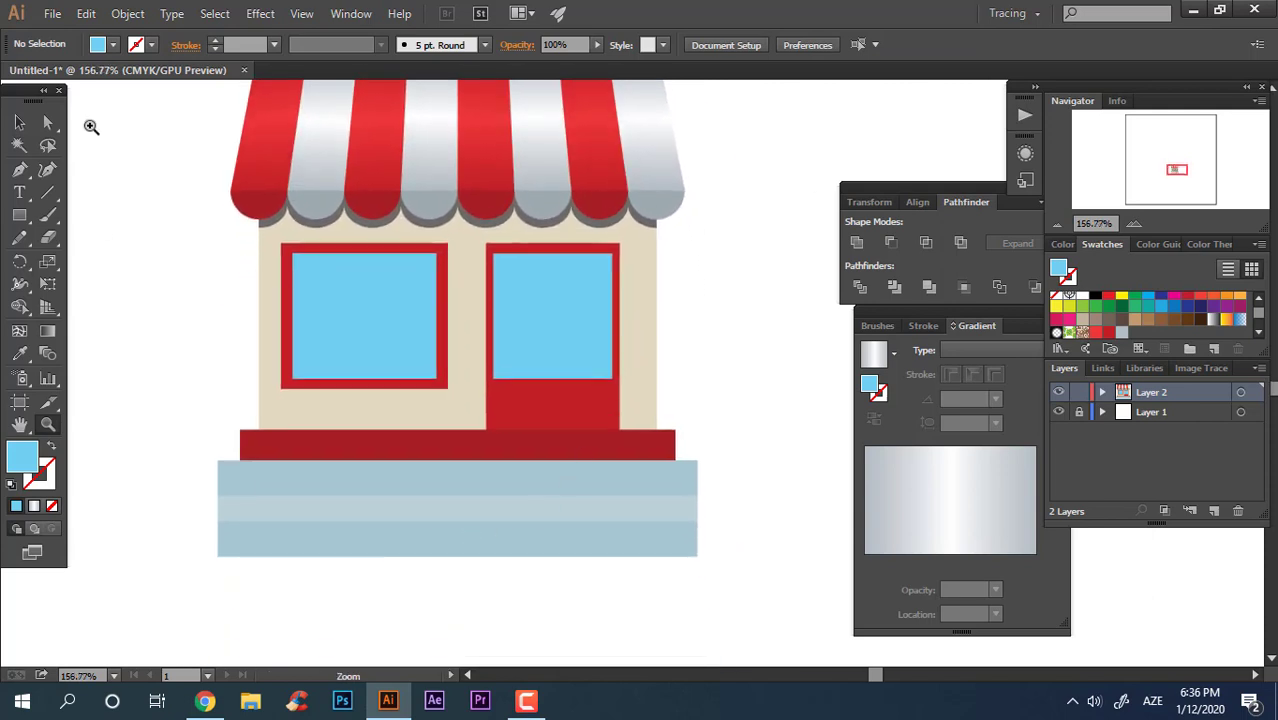
{"action": "left_click", "coordinate": [19, 124]}
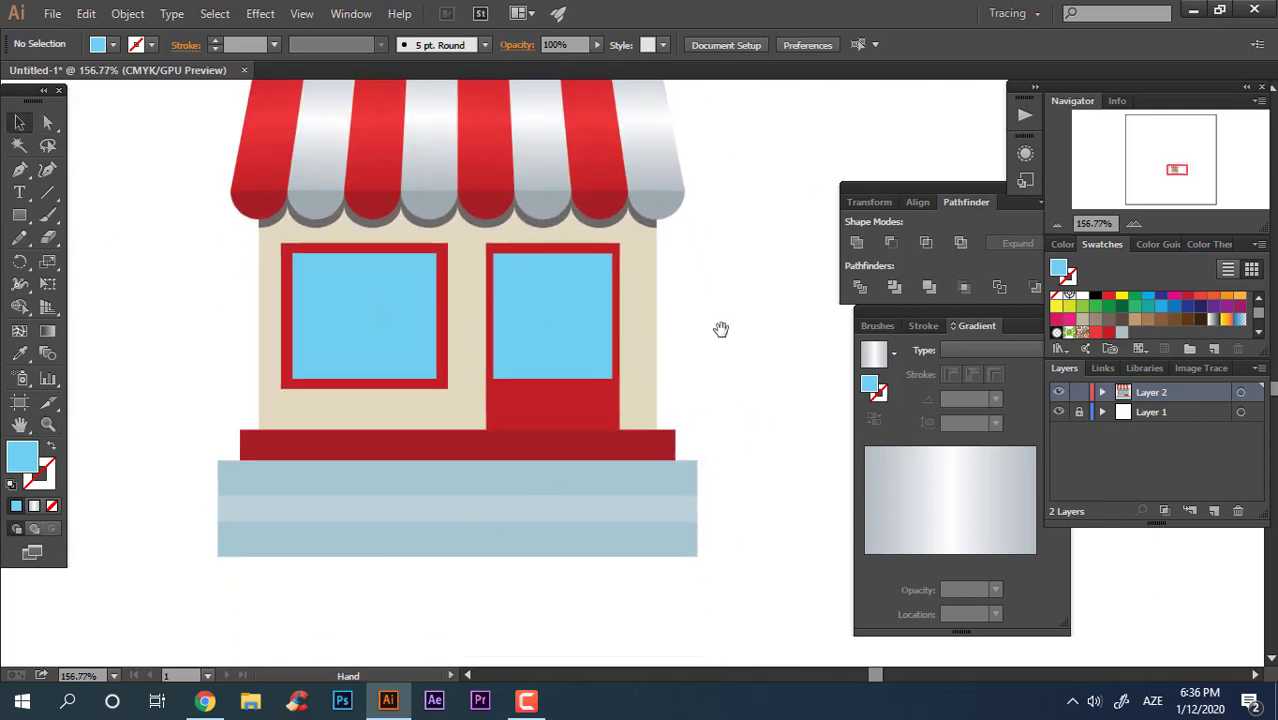
{"action": "left_click_drag", "start_coordinate": [721, 330], "coordinate": [706, 398]}
{"action": "key", "text": "z"}
{"action": "left_click_drag", "start_coordinate": [594, 381], "coordinate": [751, 395]}
{"action": "left_click", "coordinate": [19, 215]}
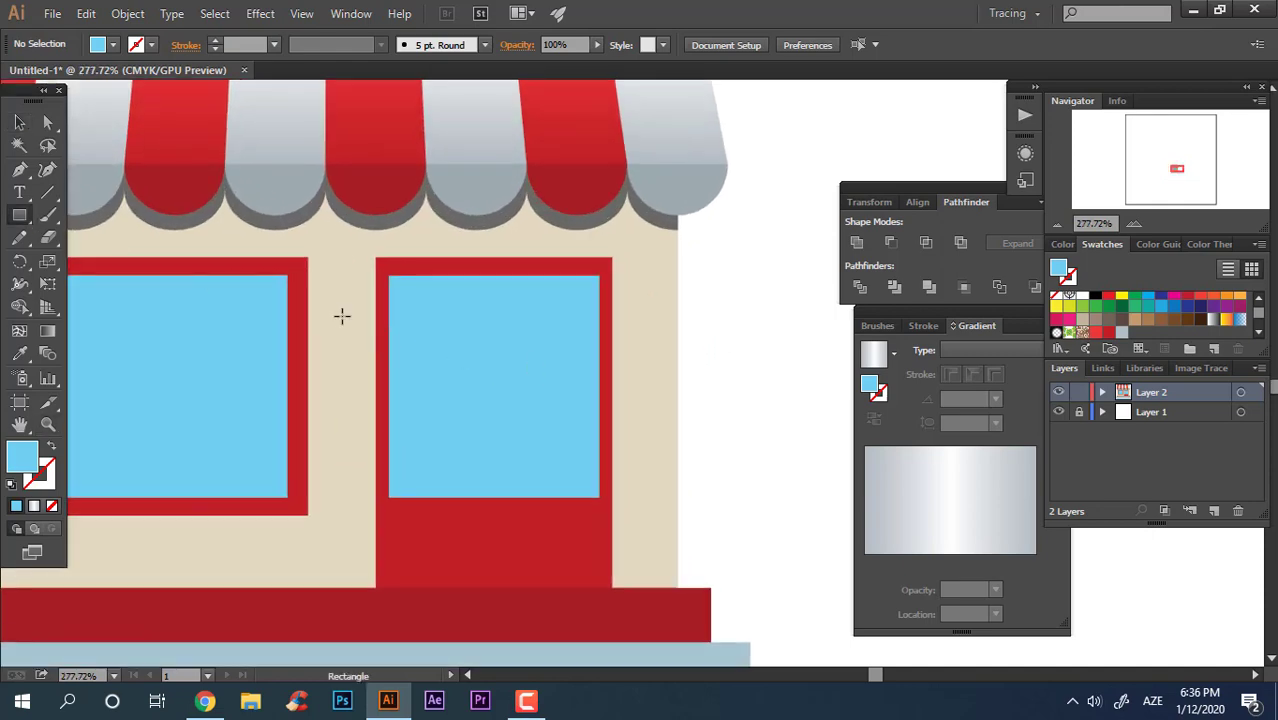
{"action": "left_click_drag", "start_coordinate": [339, 318], "coordinate": [794, 353]}
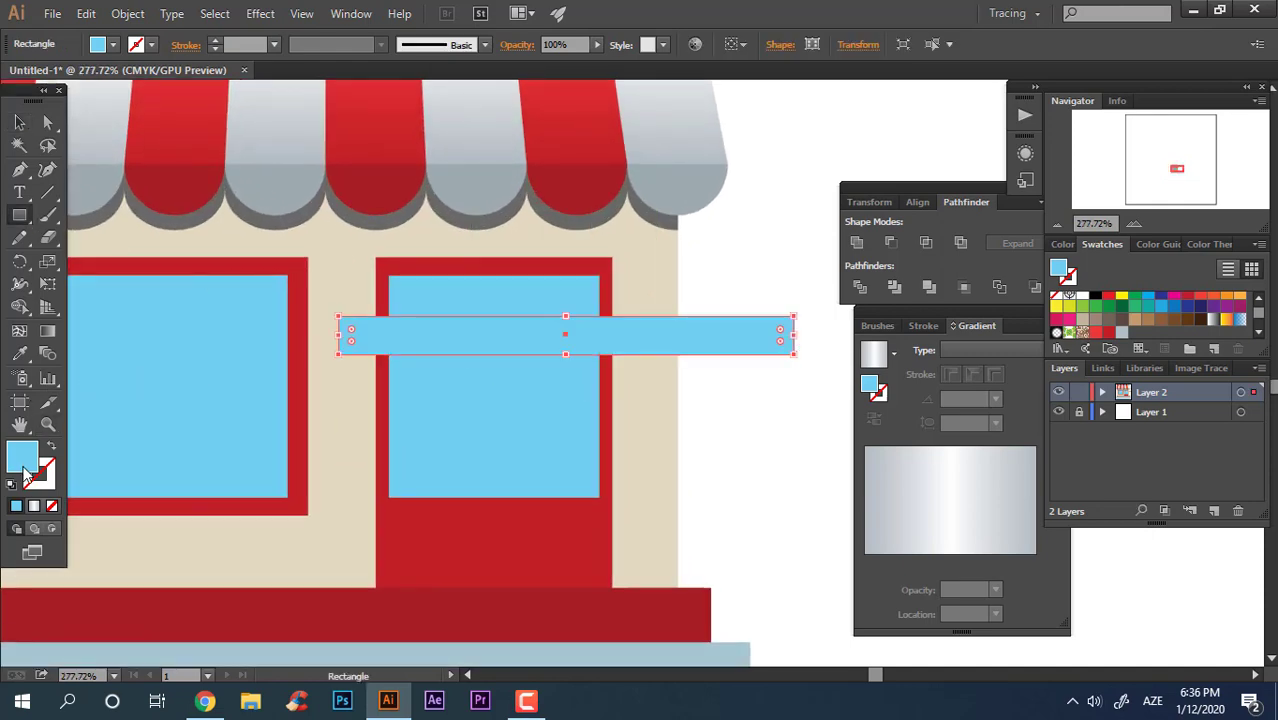
{"action": "left_click_drag", "start_coordinate": [547, 299], "coordinate": [575, 320]}
{"action": "left_click", "coordinate": [877, 294]}
{"action": "key", "text": "z"}
{"action": "left_click", "coordinate": [439, 361], "text": "alt"}
{"action": "left_click", "coordinate": [439, 361], "text": "alt"}
{"action": "key", "text": "v"}
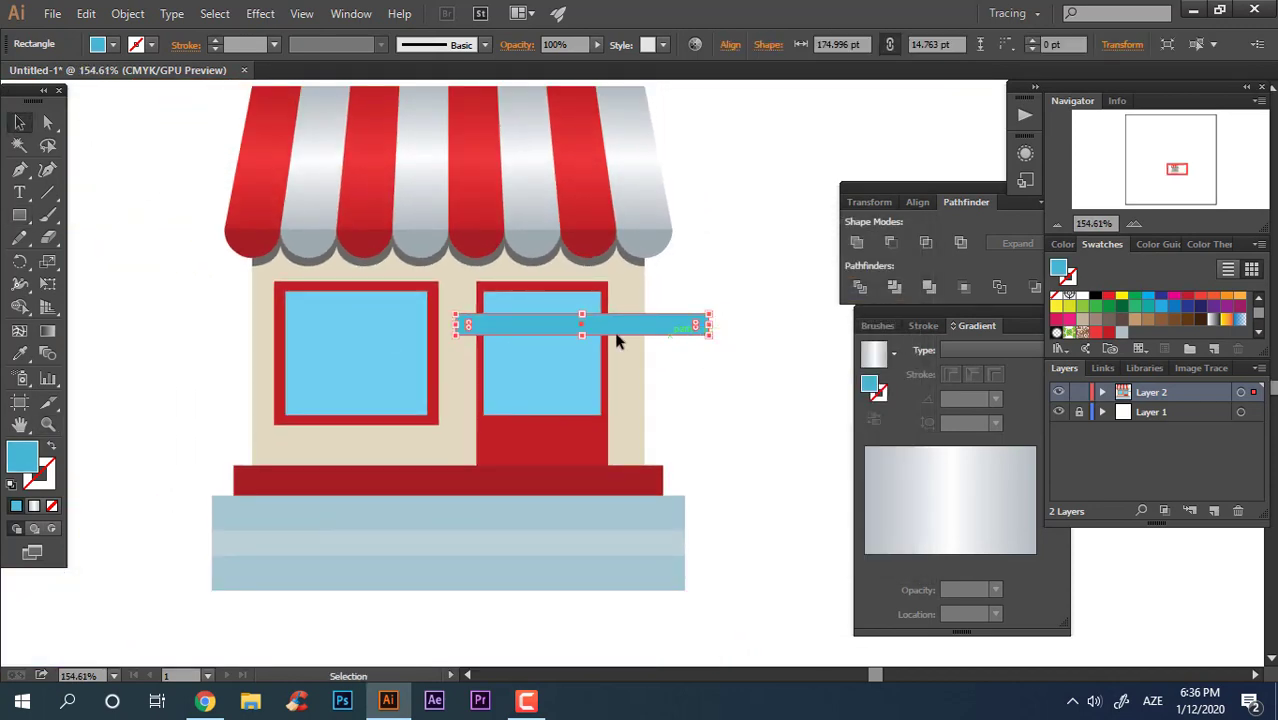
Reposition and enlarge the darker blue bar to about 232 × 40 pt so it spans the upper window and door panes.
{"action": "key", "text": "z"}
{"action": "left_click_drag", "start_coordinate": [307, 299], "coordinate": [448, 331]}
{"action": "left_click", "coordinate": [20, 121]}
{"action": "key", "text": "z"}
{"action": "left_click_drag", "start_coordinate": [430, 262], "coordinate": [361, 265]}
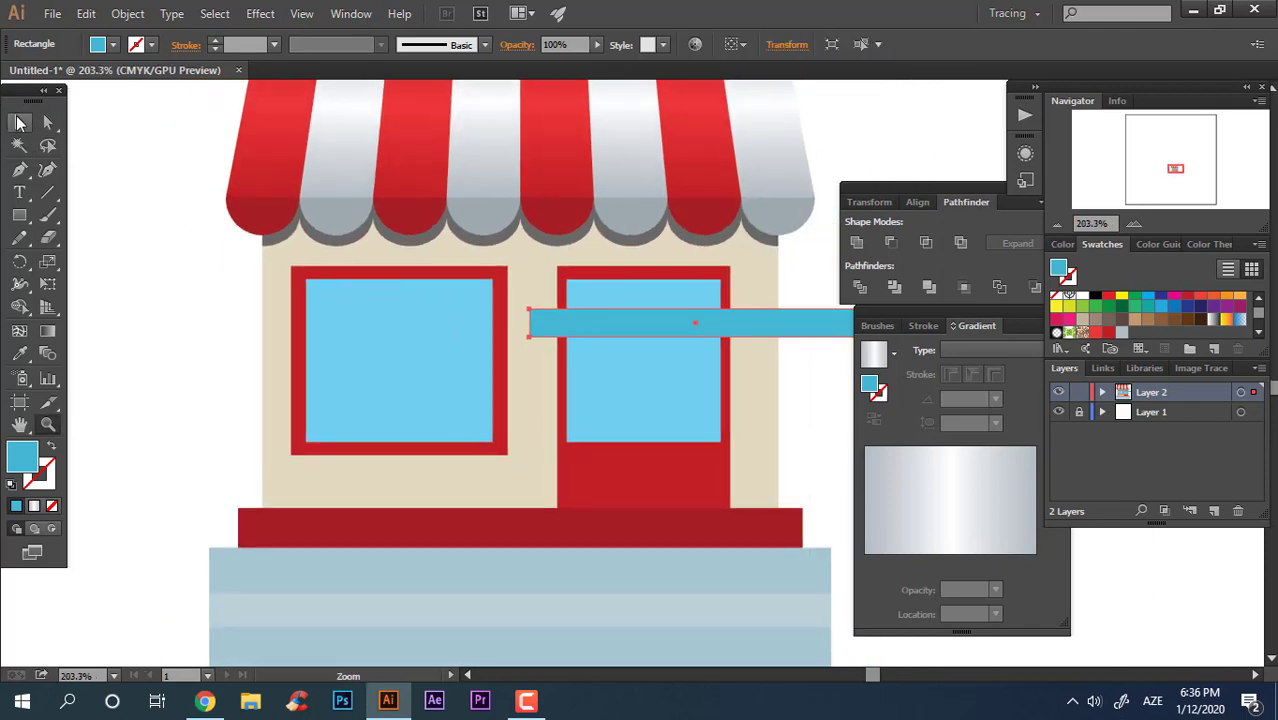
{"action": "left_click", "coordinate": [20, 121]}
{"action": "left_click_drag", "start_coordinate": [781, 332], "coordinate": [740, 293]}
{"action": "left_click_drag", "start_coordinate": [524, 310], "coordinate": [520, 355]}
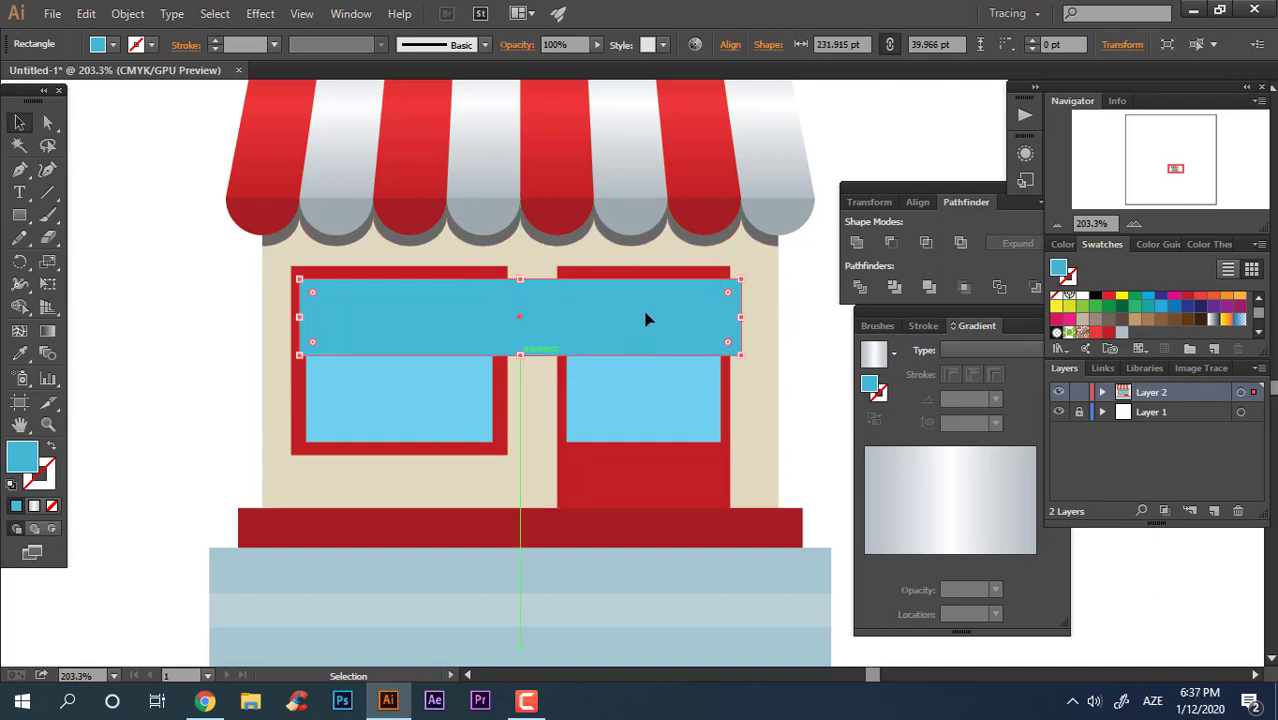
Copy the darker blue bar, reduce the copy's height to about 7 pt and place it just below the original with a small gap.
{"action": "left_click_drag", "start_coordinate": [648, 317], "coordinate": [633, 345]}
{"action": "left_click_drag", "start_coordinate": [522, 318], "coordinate": [532, 351]}
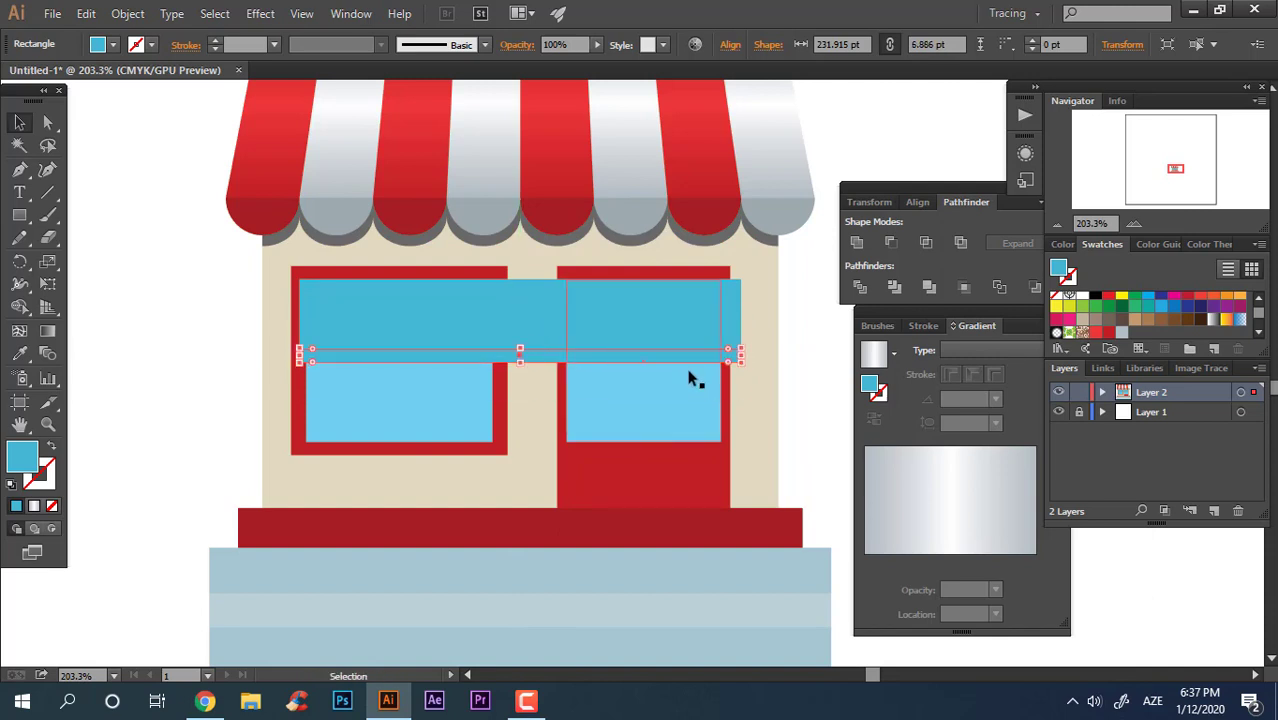
{"action": "key", "text": "Down"}
{"action": "key", "text": "Down"}
{"action": "key", "text": "Down"}
{"action": "key", "text": "Down"}
{"action": "key", "text": "Down"}
{"action": "key", "text": "Down"}
{"action": "key", "text": "Down"}
{"action": "key", "text": "Down"}
{"action": "key", "text": "Down"}
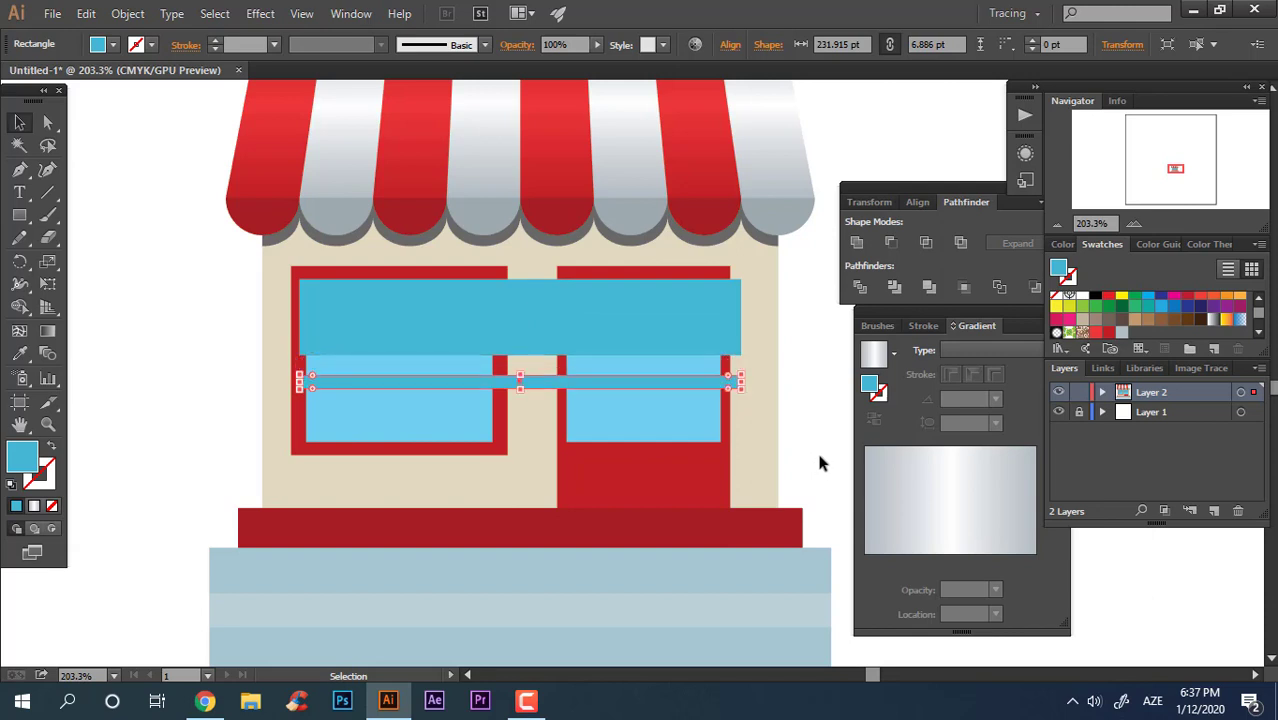
{"action": "key", "text": "Up"}
{"action": "key", "text": "Up"}
{"action": "key", "text": "Up"}
{"action": "key", "text": "Up"}
{"action": "key", "text": "Up"}
{"action": "key", "text": "Up"}
{"action": "key", "text": "Up"}
{"action": "left_click", "coordinate": [830, 389]}
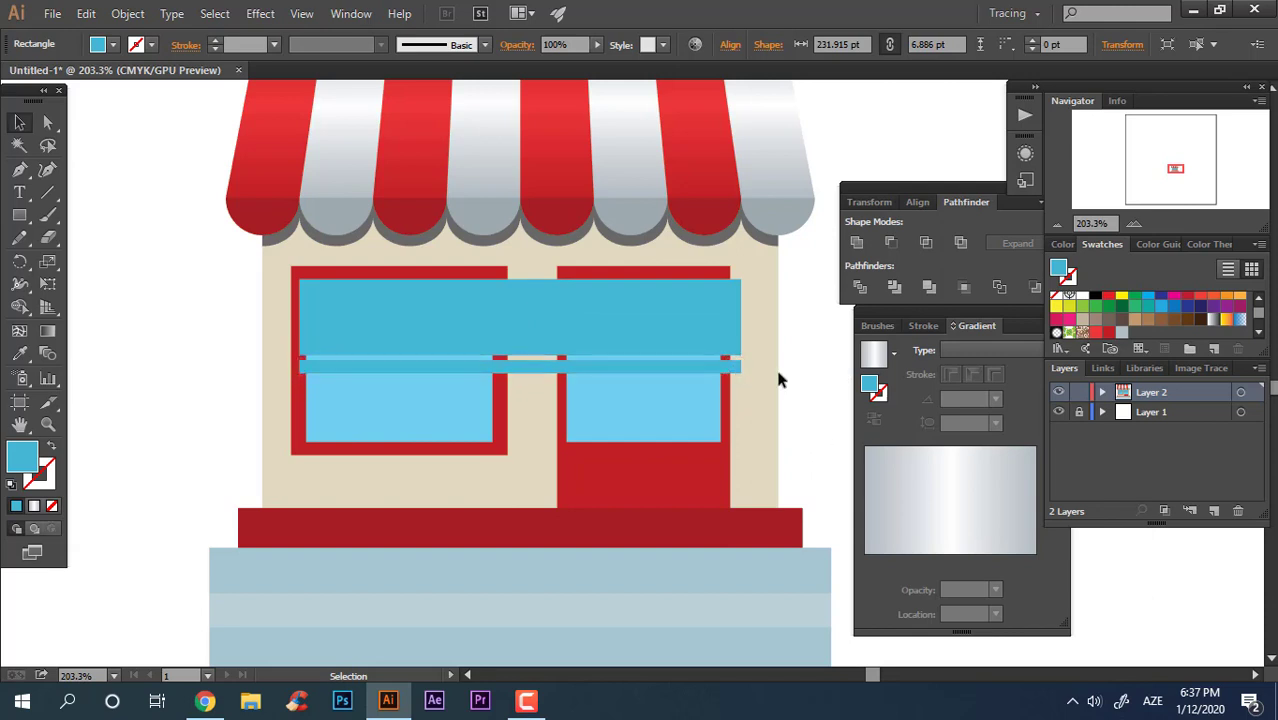
Copy the thin blue bar just below itself and reduce the new copy to about half its height.
{"action": "left_click_drag", "start_coordinate": [646, 366], "coordinate": [648, 385]}
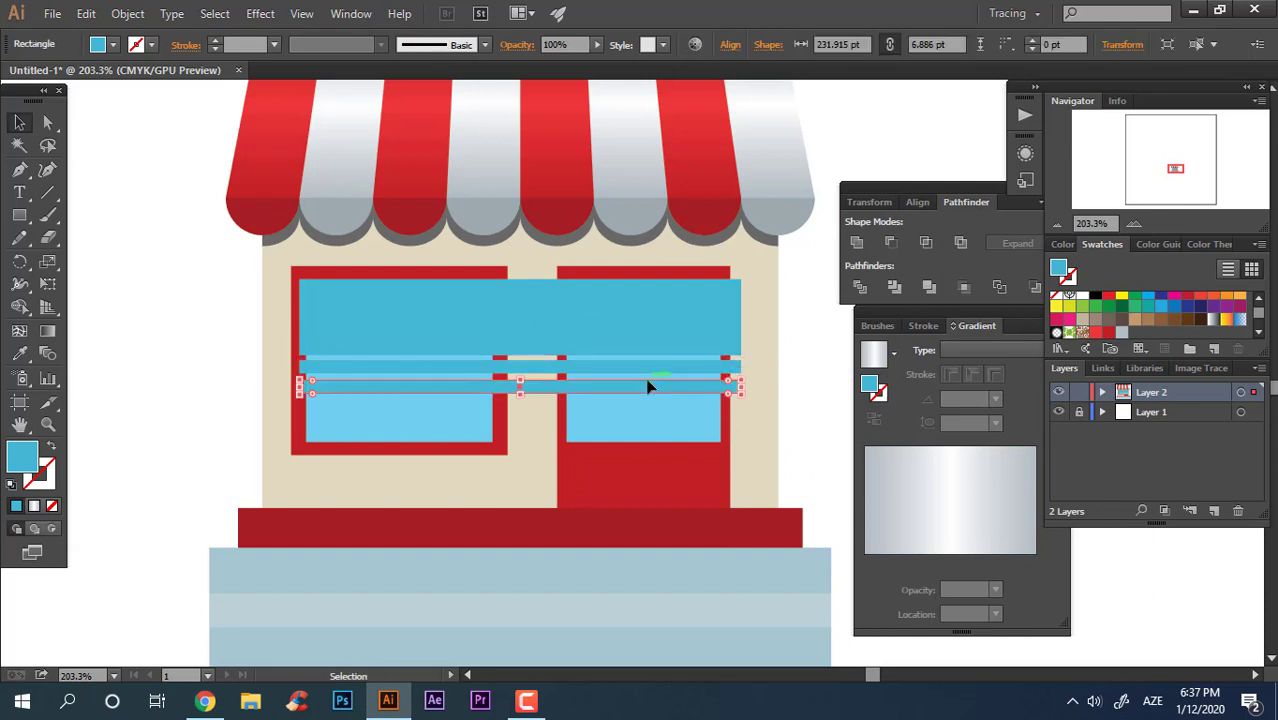
{"action": "key", "text": "z"}
{"action": "left_click_drag", "start_coordinate": [518, 392], "coordinate": [880, 470]}
{"action": "key", "text": "v"}
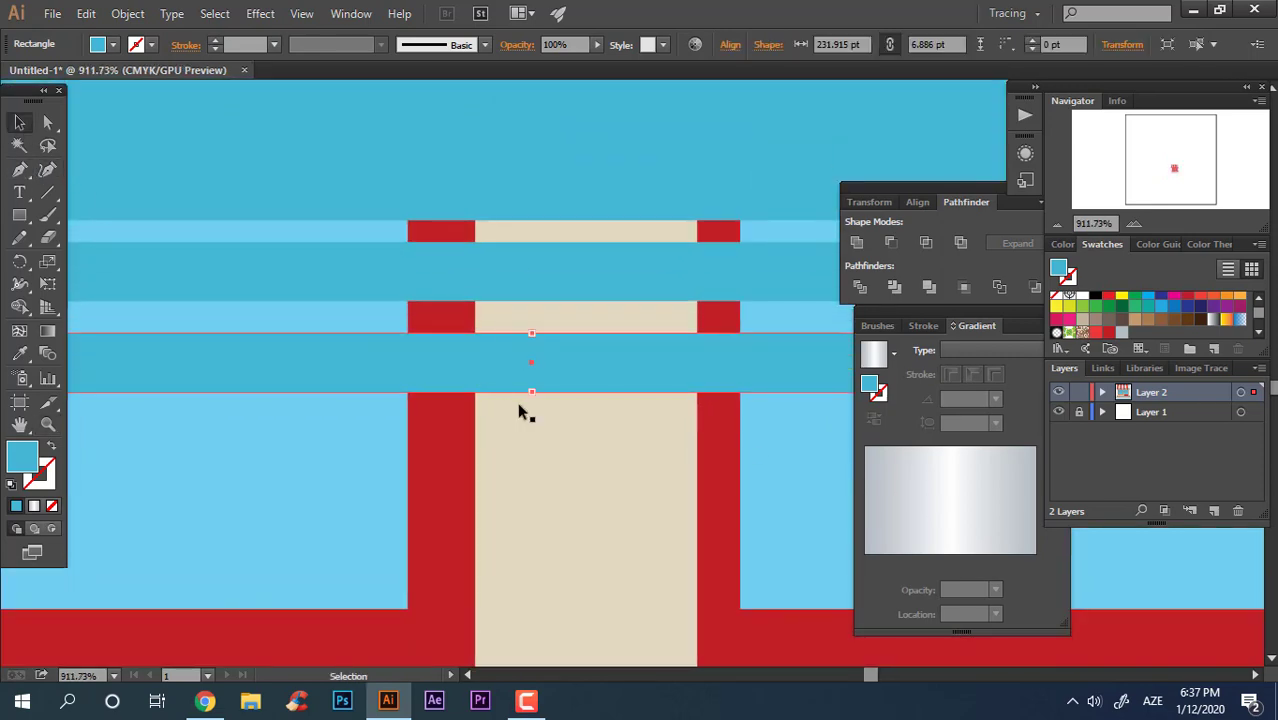
{"action": "left_click_drag", "start_coordinate": [534, 393], "coordinate": [534, 364]}
{"action": "key", "text": "z"}
{"action": "left_click_drag", "start_coordinate": [695, 338], "coordinate": [255, 372]}
{"action": "key", "text": "space"}
{"action": "left_click_drag", "start_coordinate": [566, 420], "coordinate": [421, 482]}
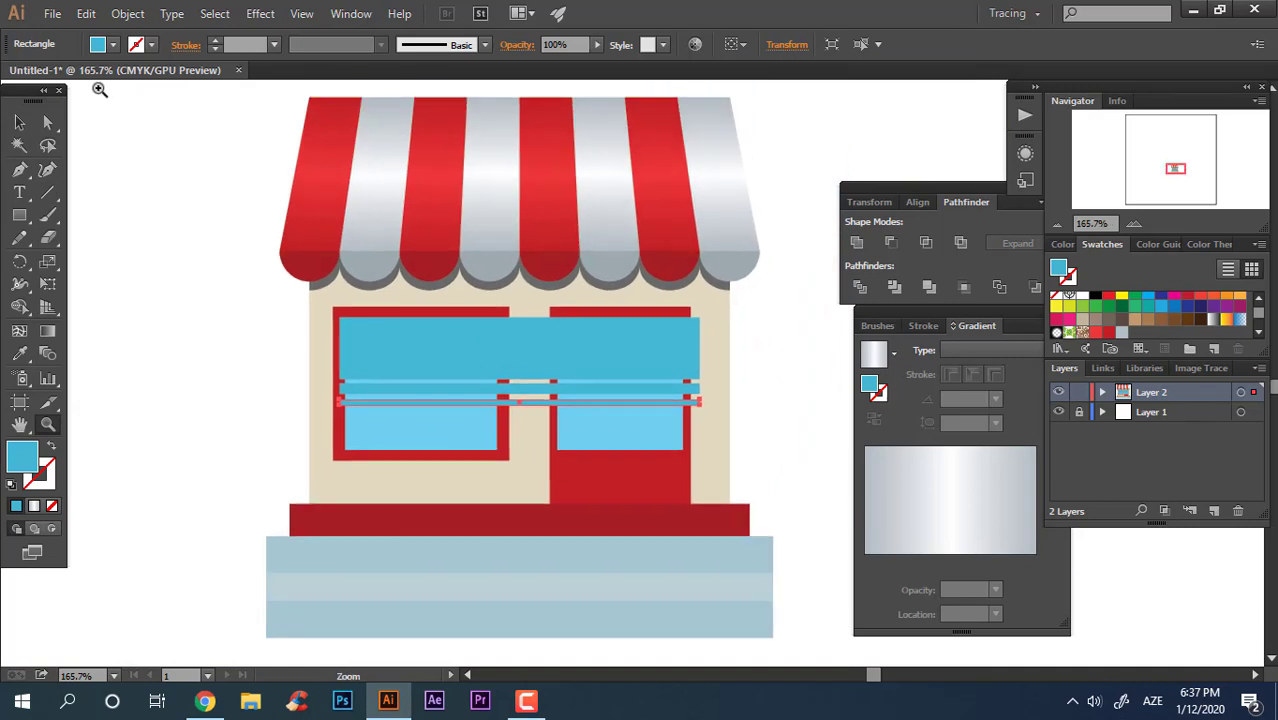
Divide the window and door glass together with the three darker blue bars and ungroup the resulting pieces.
{"action": "left_click", "coordinate": [24, 128]}
{"action": "left_click", "coordinate": [810, 400]}
{"action": "key", "text": "z"}
{"action": "left_click_drag", "start_coordinate": [578, 386], "coordinate": [588, 386]}
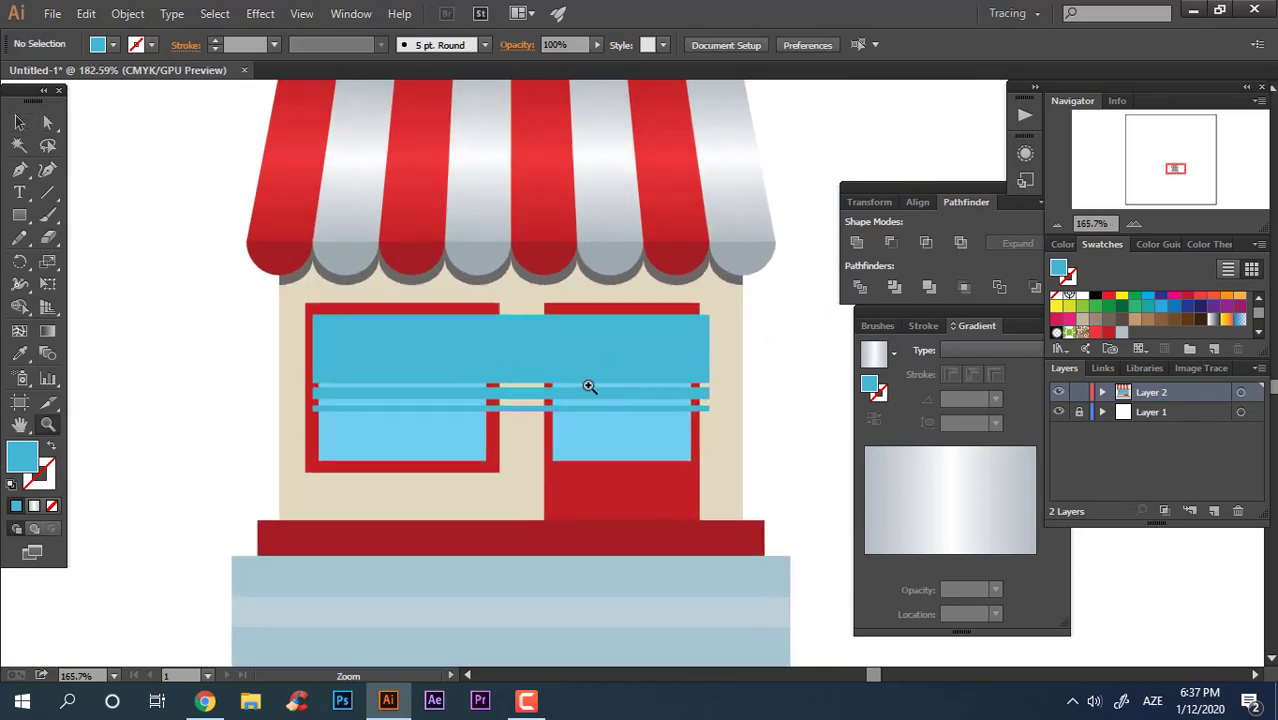
{"action": "left_click", "coordinate": [421, 439]}
{"action": "left_click", "coordinate": [401, 407], "text": "shift"}
{"action": "left_click", "coordinate": [441, 390], "text": "shift"}
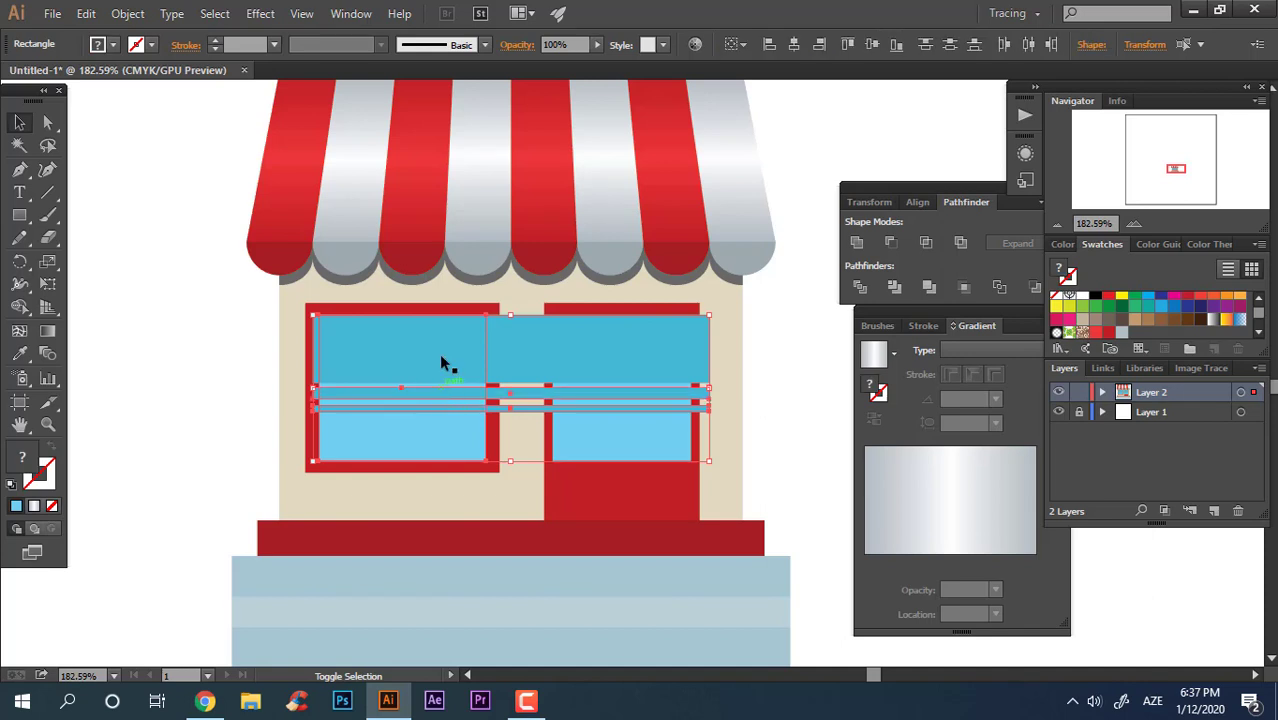
{"action": "left_click", "coordinate": [441, 355], "text": "shift"}
{"action": "left_click", "coordinate": [594, 436], "text": "shift"}
{"action": "left_click", "coordinate": [856, 289]}
{"action": "right_click", "coordinate": [670, 398]}
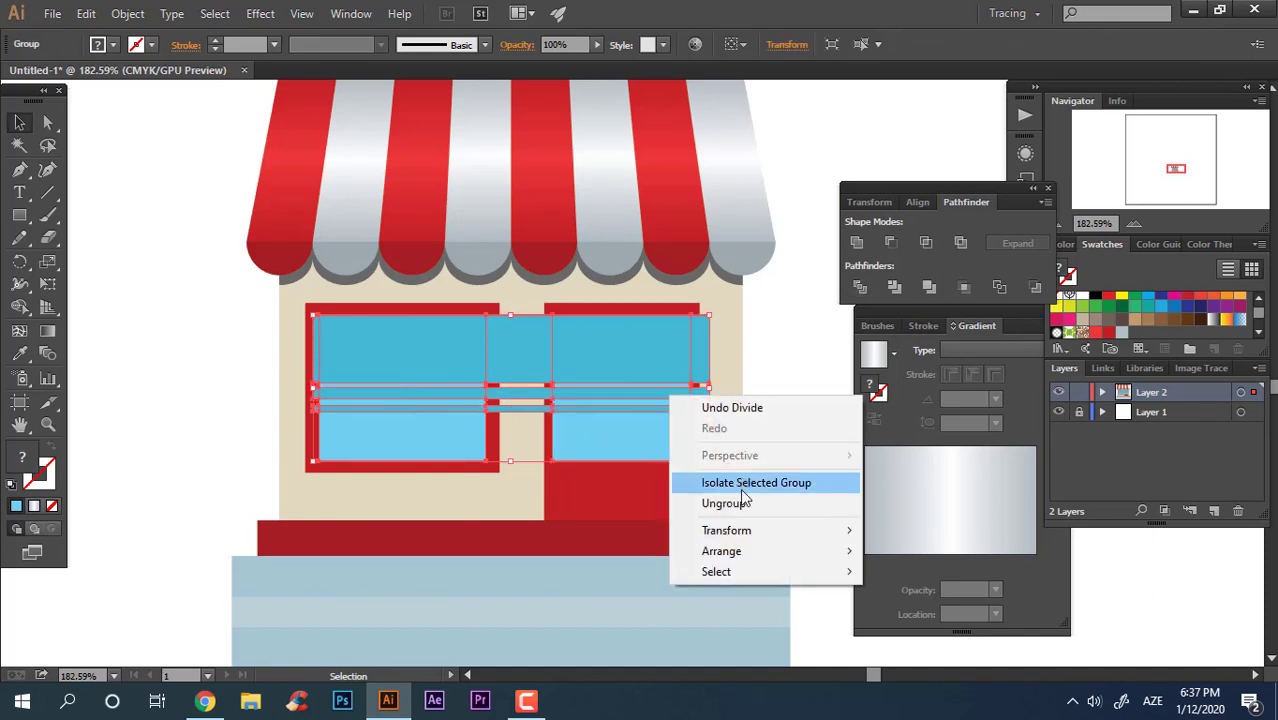
{"action": "left_click", "coordinate": [724, 502]}
{"action": "left_click", "coordinate": [748, 447]}
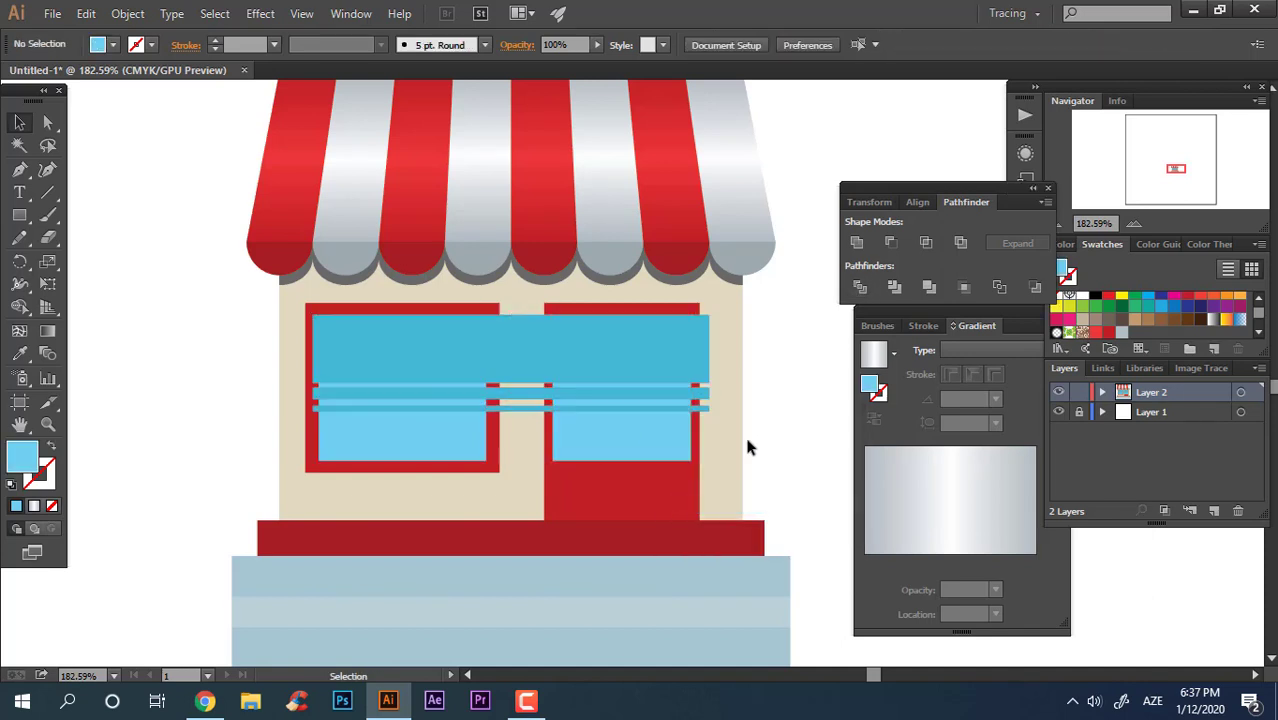
Delete the blue bar pieces lying between the window and door and those overhanging the door's right frame.
{"action": "left_click", "coordinate": [528, 390]}
{"action": "left_click", "coordinate": [531, 374], "text": "shift"}
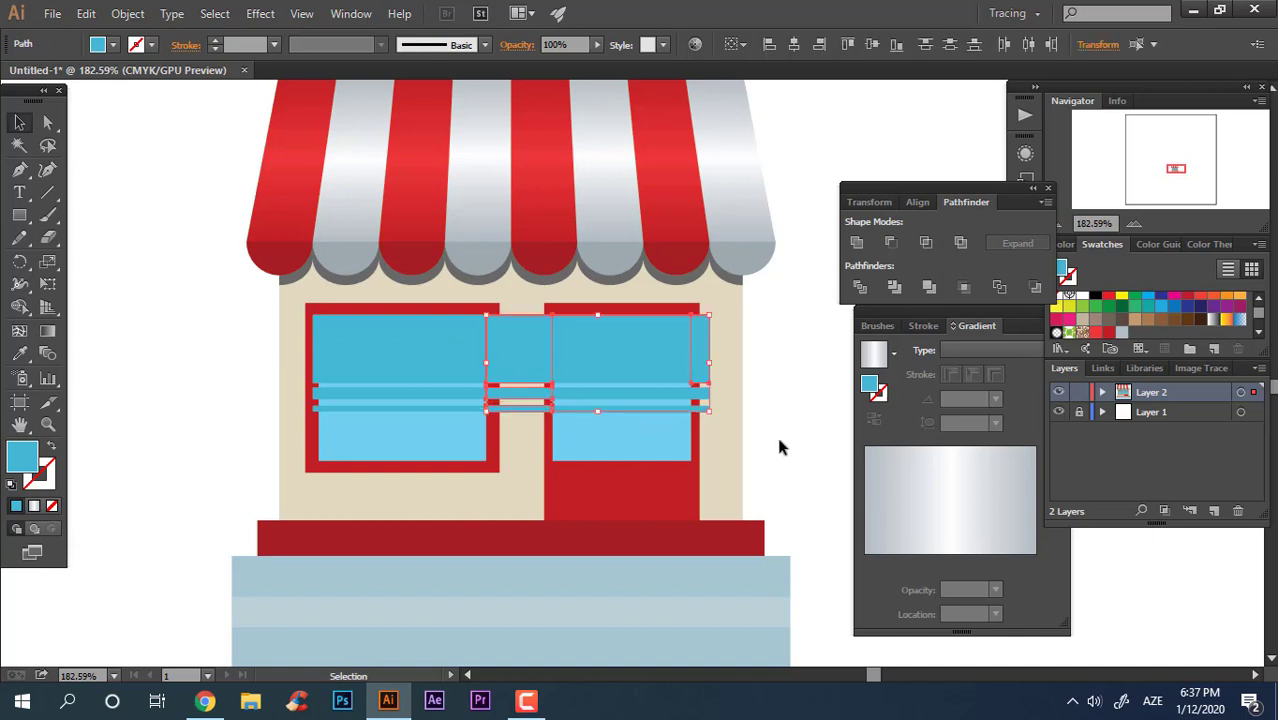
{"action": "key", "text": "Delete"}
{"action": "left_click", "coordinate": [700, 397], "text": "shift"}
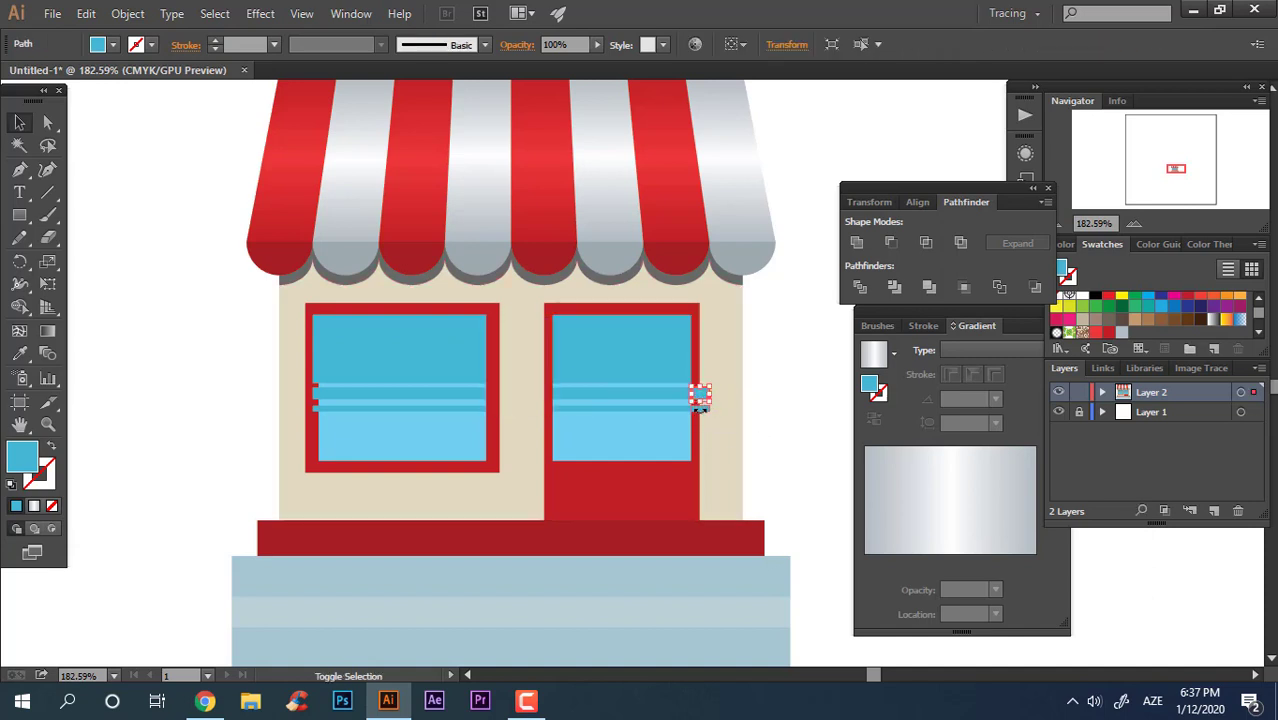
{"action": "left_click", "coordinate": [707, 409], "text": "shift"}
{"action": "key", "text": "Delete"}
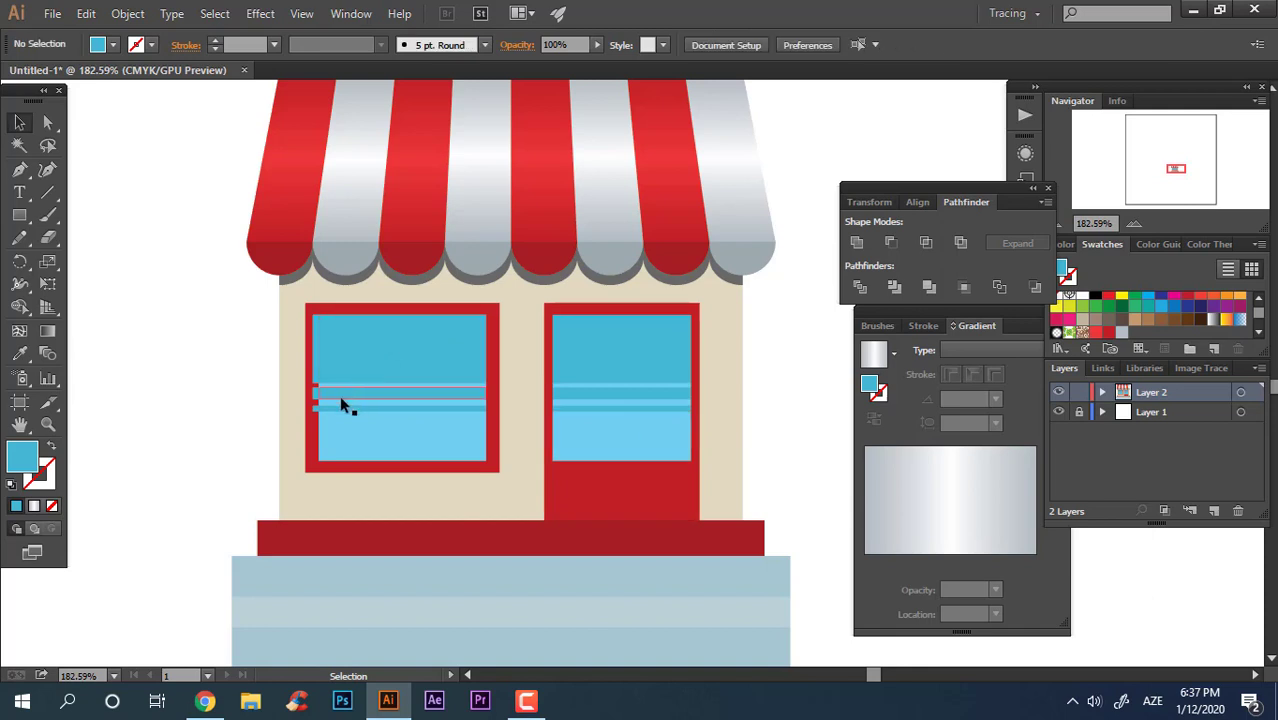
Delete the blue bar pieces that overlap the window's left frame.
{"action": "left_click", "coordinate": [314, 409]}
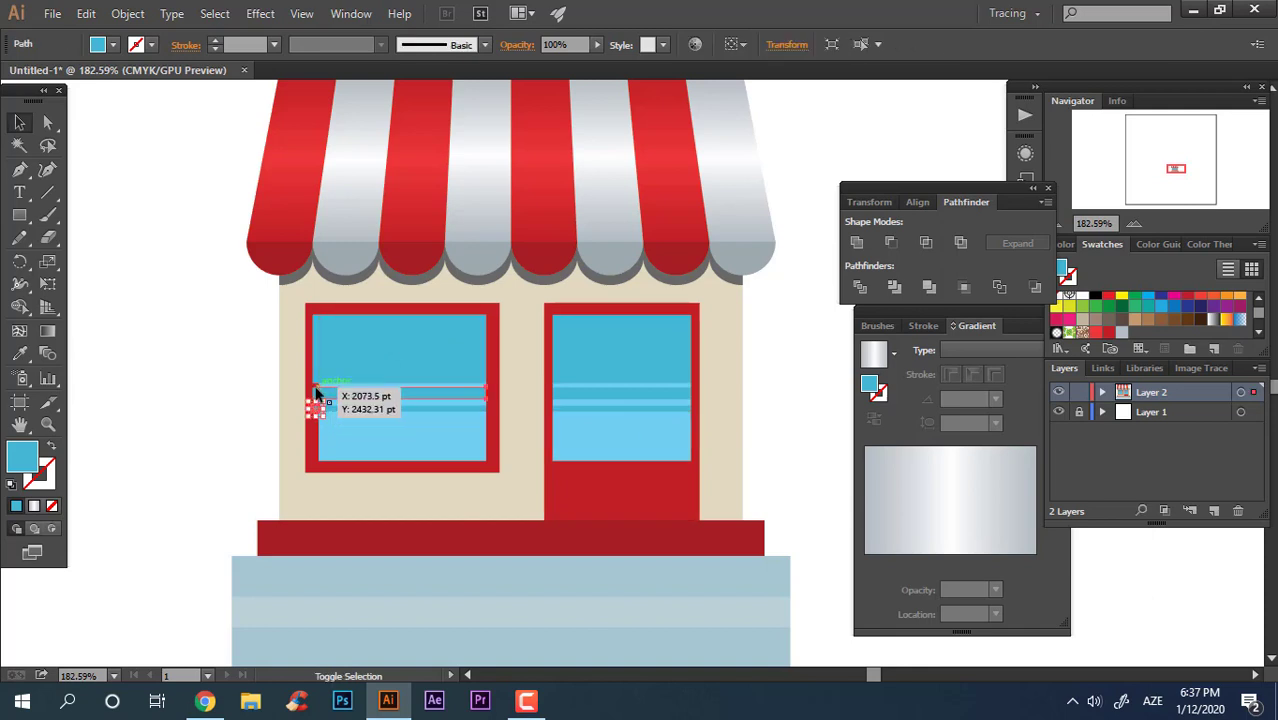
{"action": "left_click", "coordinate": [315, 388], "text": "shift"}
{"action": "left_click", "coordinate": [313, 356], "text": "shift"}
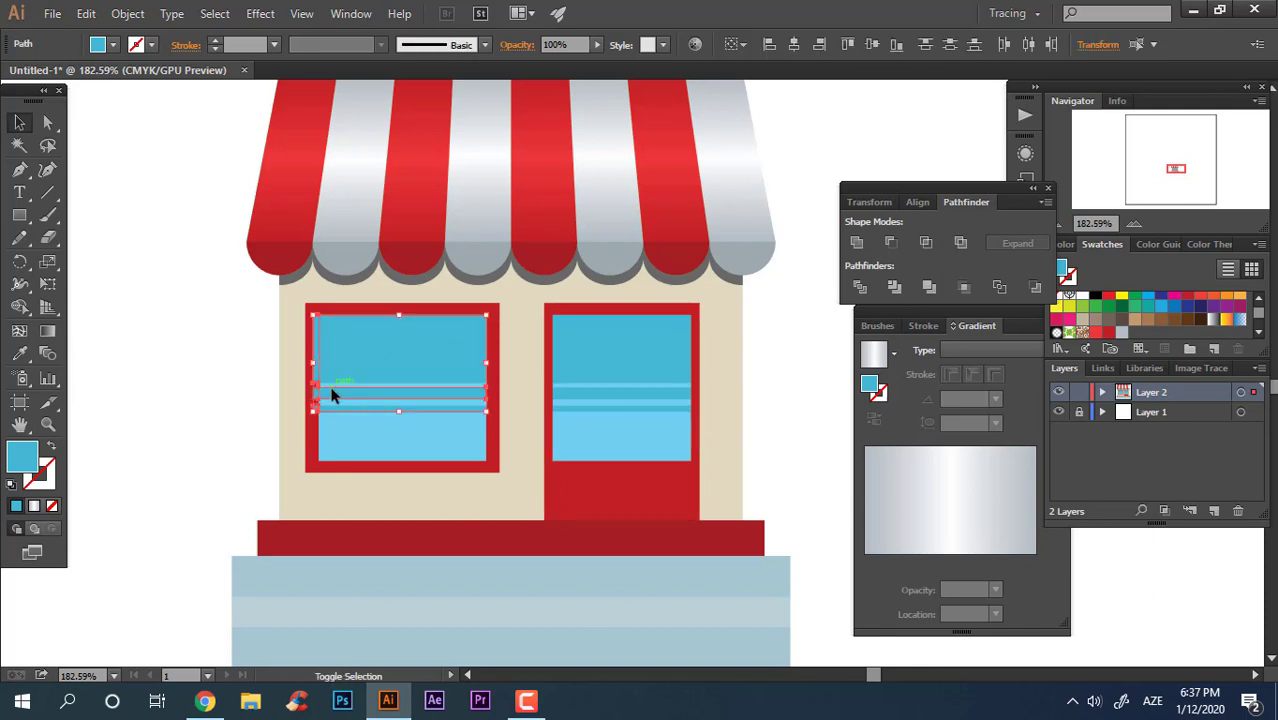
{"action": "left_click", "coordinate": [333, 395], "text": "shift"}
{"action": "left_click", "coordinate": [814, 543]}
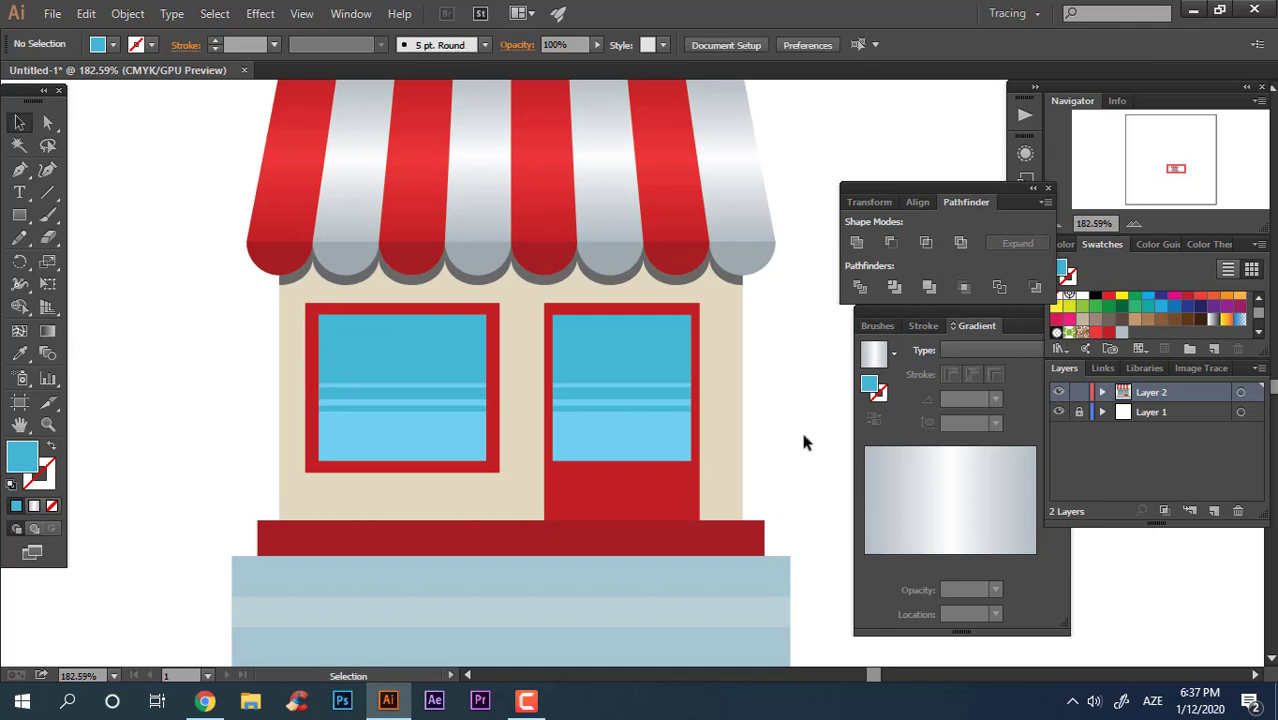
Draw a small brick rectangle about 19 × 9.5 pt on the wall between the window and the door.
{"action": "key", "text": "z"}
{"action": "left_click_drag", "start_coordinate": [778, 405], "coordinate": [468, 465]}
{"action": "left_click", "coordinate": [25, 222]}
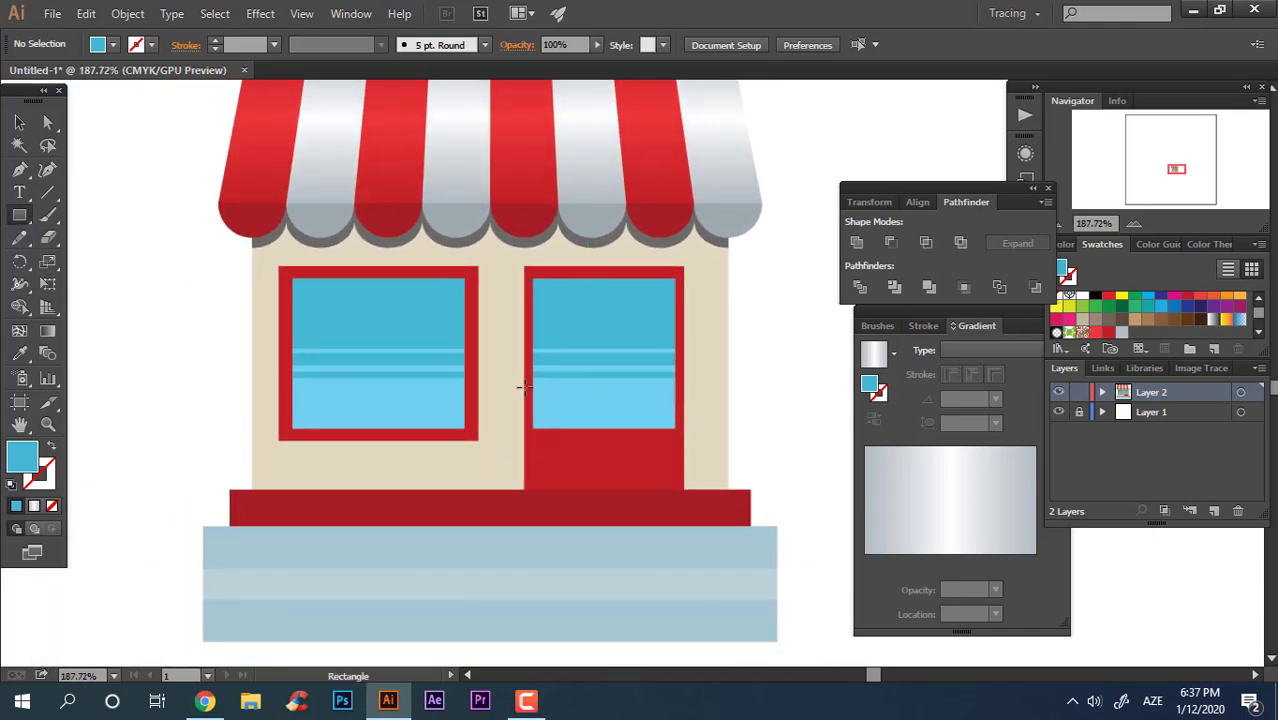
{"action": "left_click_drag", "start_coordinate": [490, 356], "coordinate": [517, 381]}
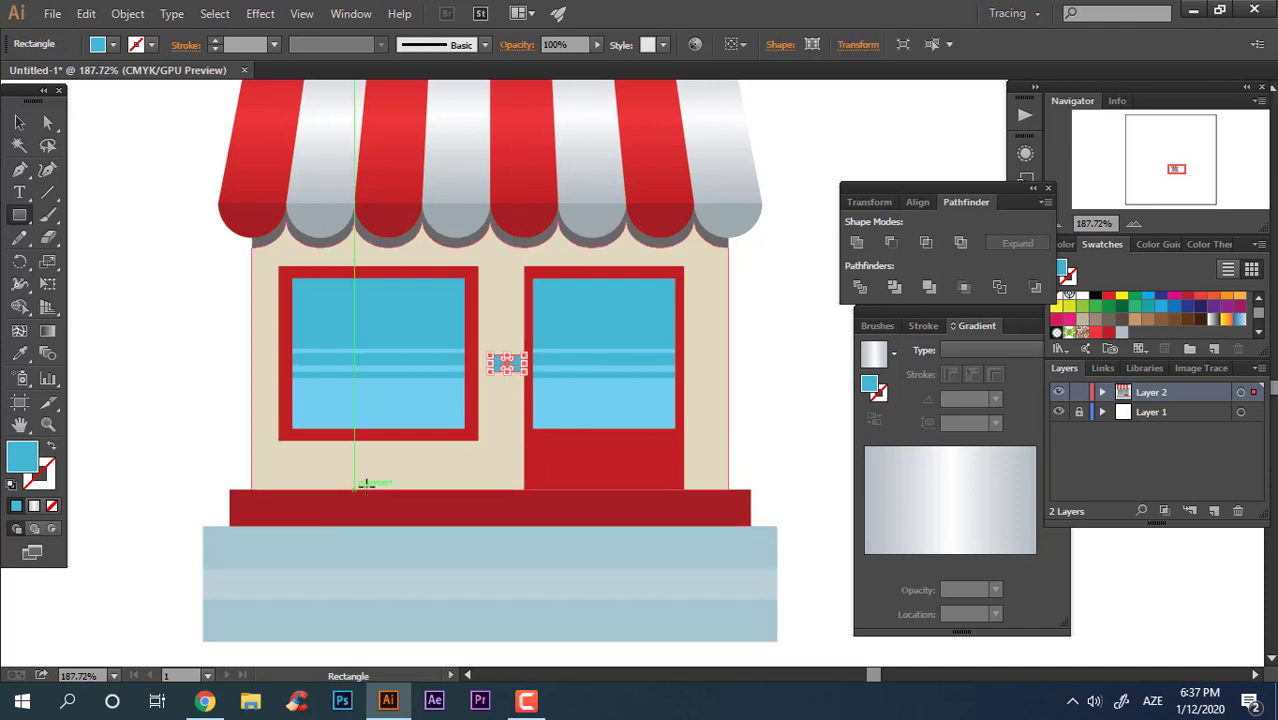
{"action": "key", "text": "v"}
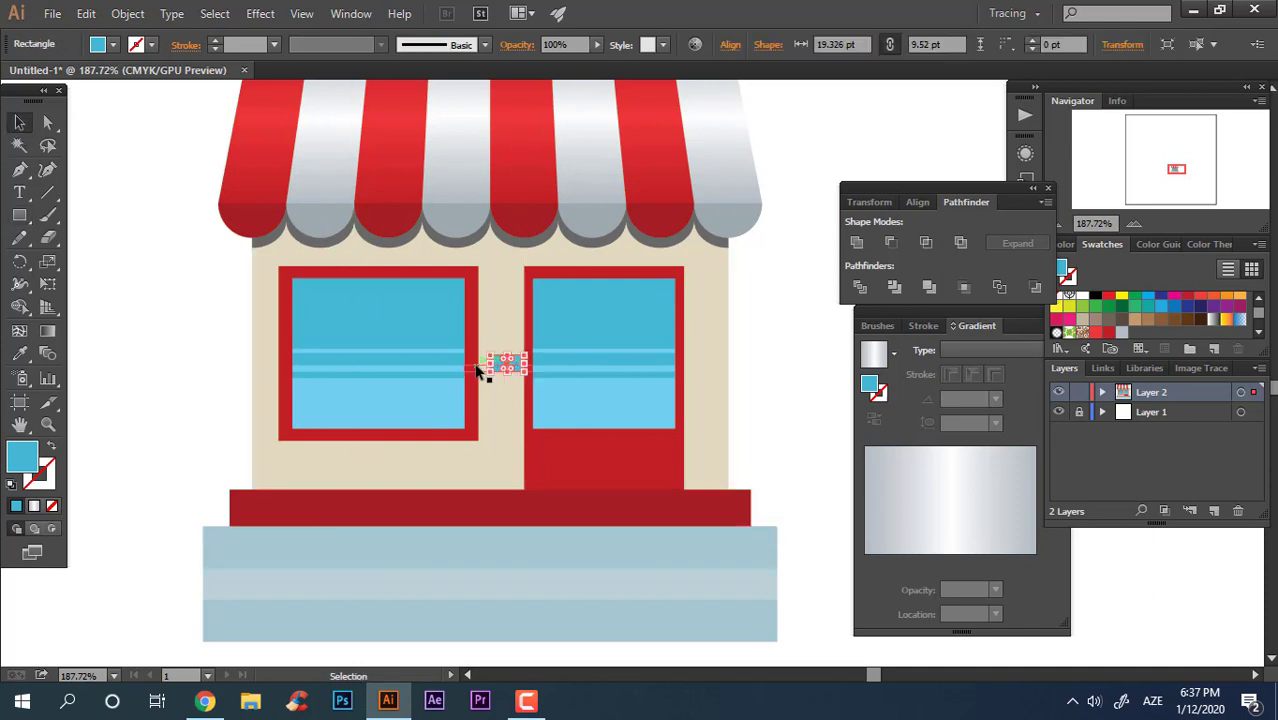
{"action": "left_click", "coordinate": [479, 365]}
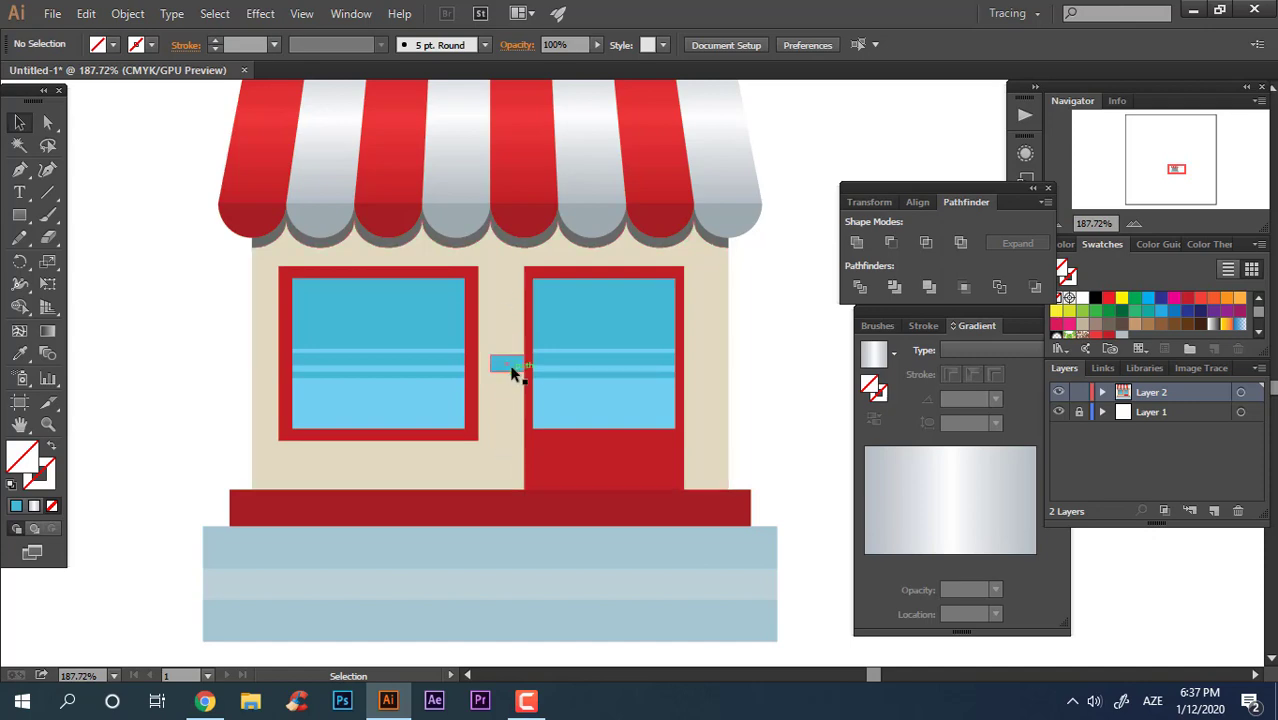
Fill the small brick with the wall's beige darkened to CEC09D.
{"action": "left_click", "coordinate": [510, 364]}
{"action": "key", "text": "i"}
{"action": "left_click", "coordinate": [260, 415]}
{"action": "double_click", "coordinate": [22, 456]}
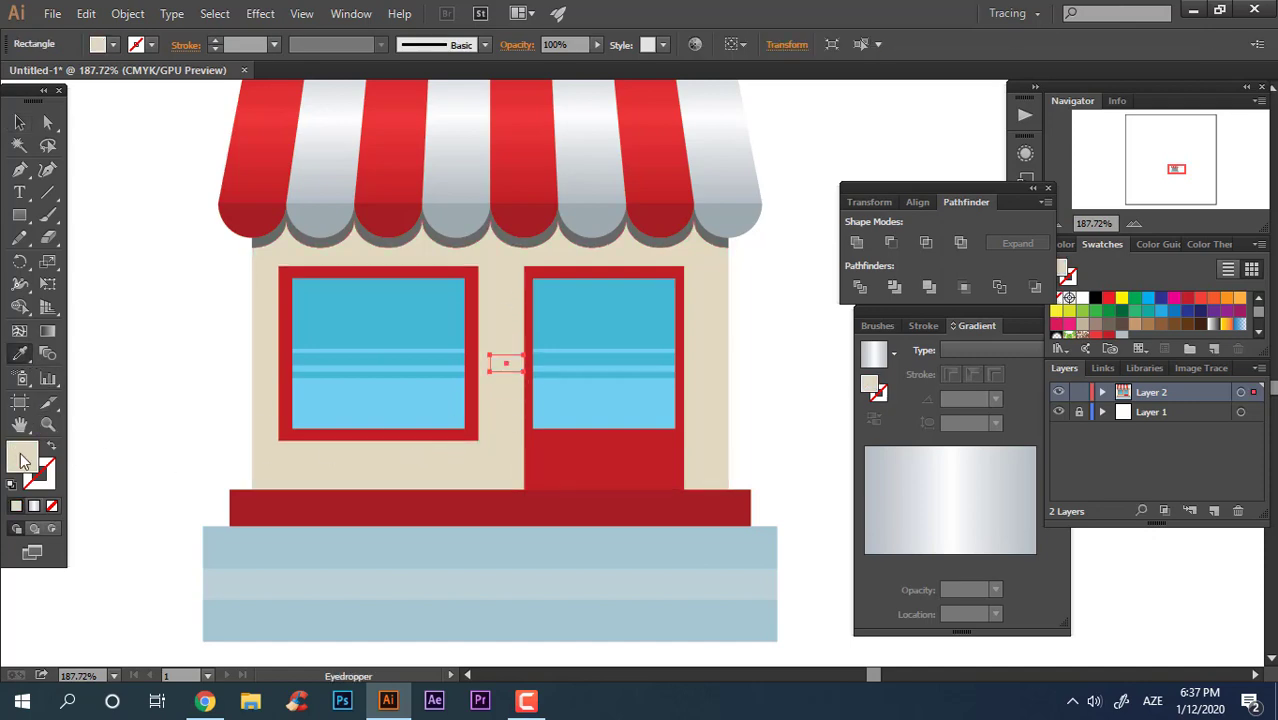
{"action": "left_click", "coordinate": [474, 317]}
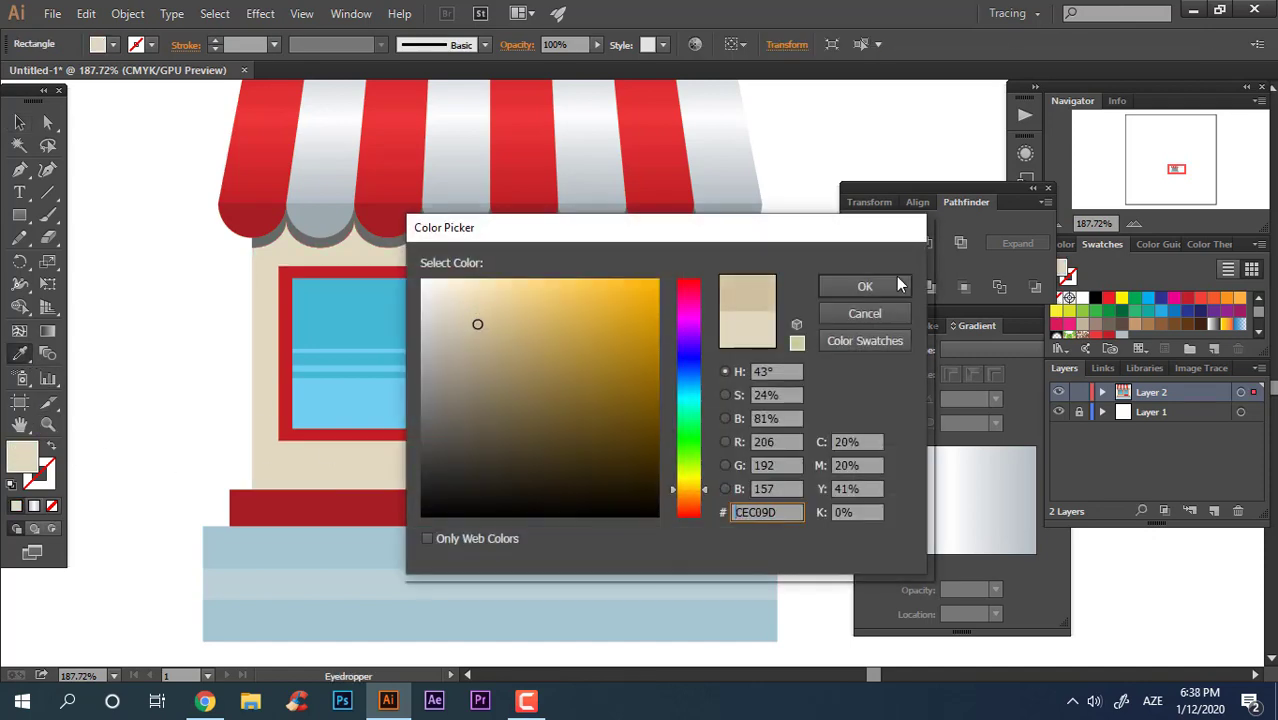
{"action": "left_click", "coordinate": [890, 286]}
{"action": "left_click", "coordinate": [15, 124]}
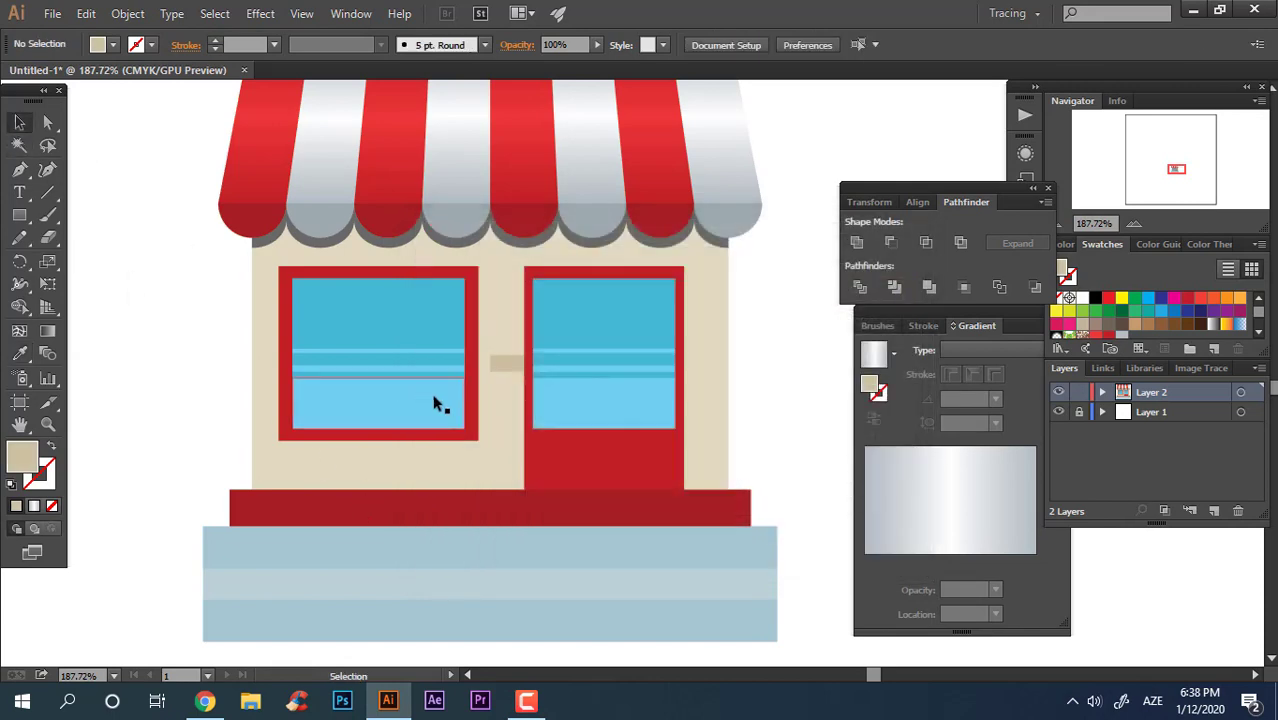
Move the brick to the wall's left edge below the window and duplicate it rightward in an evenly spaced row reaching the door.
{"action": "left_click_drag", "start_coordinate": [505, 368], "coordinate": [269, 454]}
{"action": "left_click", "coordinate": [165, 438]}
{"action": "key", "text": "z"}
{"action": "left_click_drag", "start_coordinate": [184, 446], "coordinate": [345, 412]}
{"action": "left_click", "coordinate": [19, 122]}
{"action": "left_click_drag", "start_coordinate": [234, 344], "coordinate": [295, 376]}
{"action": "key", "text": "ctrl+d"}
{"action": "key", "text": "ctrl+d"}
{"action": "key", "text": "ctrl+d"}
{"action": "key", "text": "ctrl+d"}
{"action": "key", "text": "ctrl+d"}
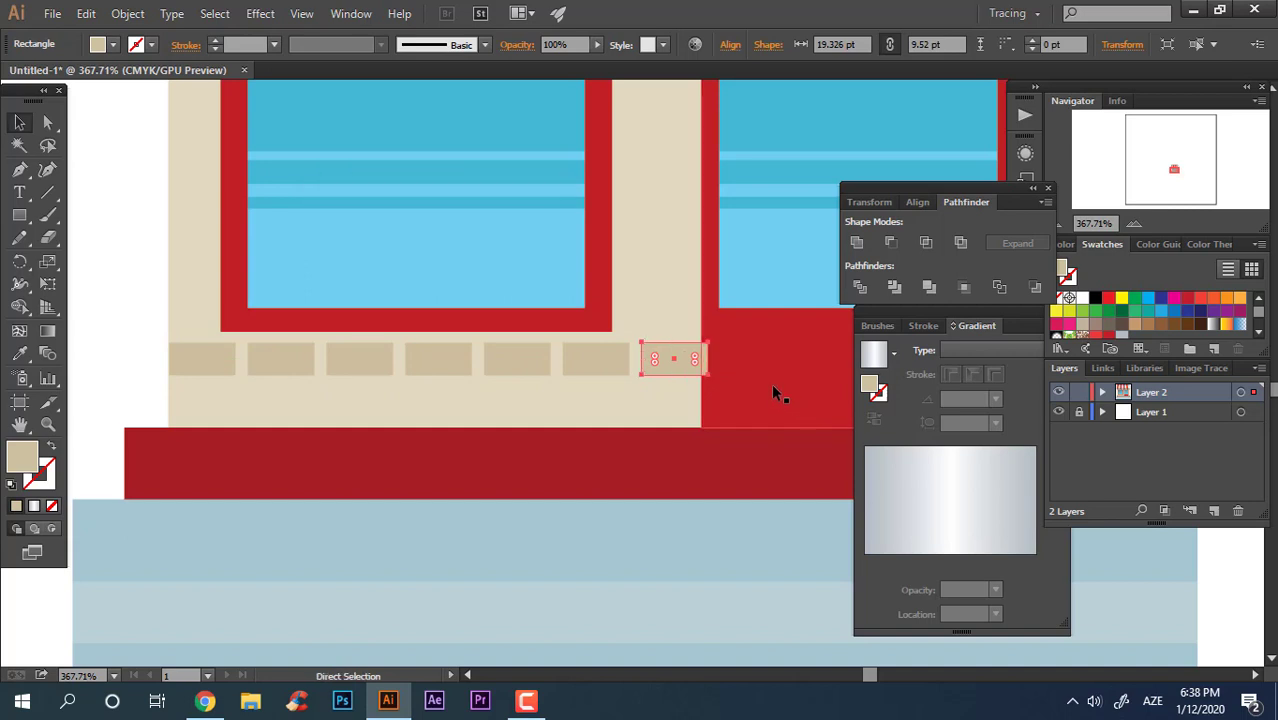
Place the last brick behind the door and continue duplicating it at the same spacing to the wall's right edge.
{"action": "key", "text": "ctrl+z"}
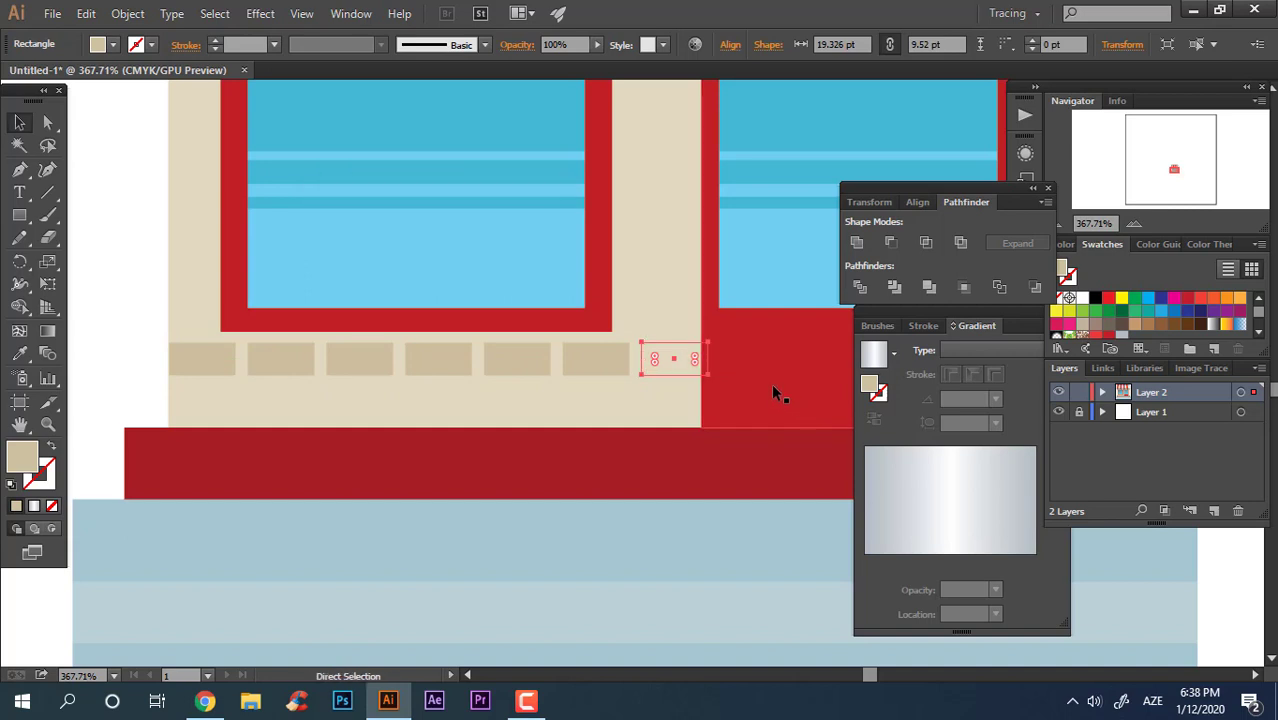
{"action": "key", "text": "z"}
{"action": "left_click", "coordinate": [551, 399], "text": "alt"}
{"action": "left_click", "coordinate": [327, 431], "text": "alt"}
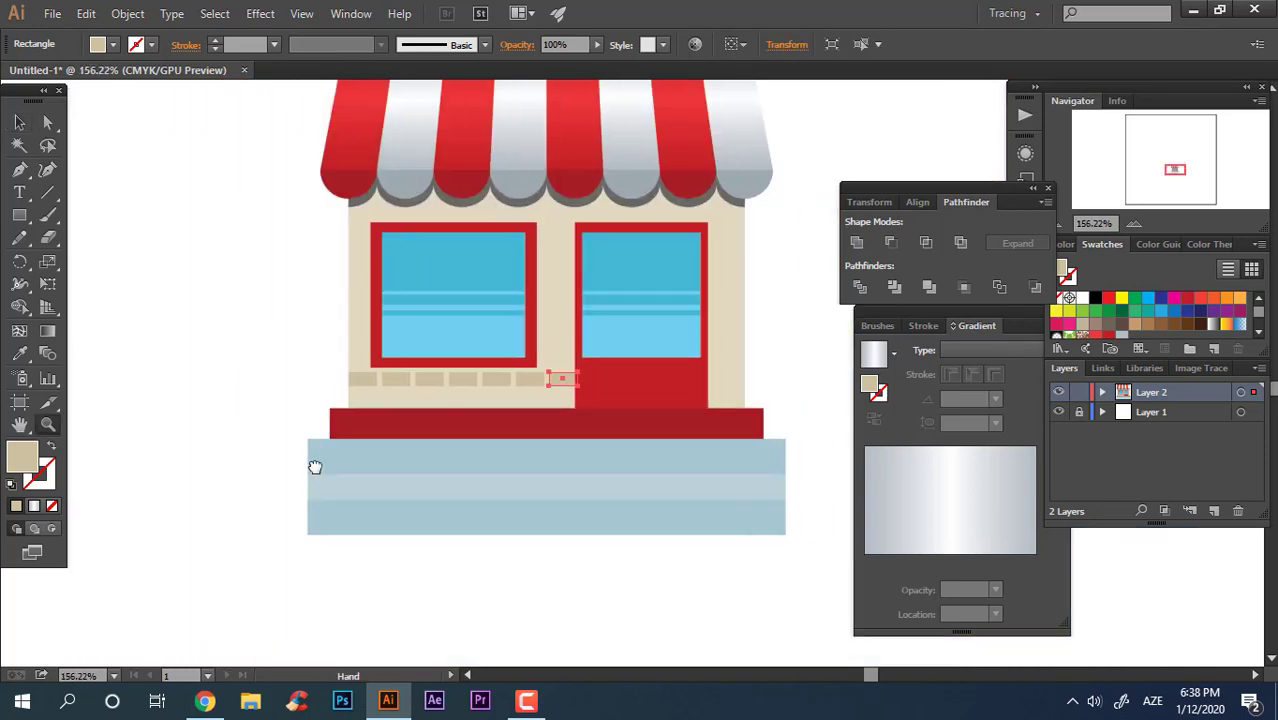
{"action": "left_click", "coordinate": [314, 467], "text": "ctrl"}
{"action": "key", "text": "shift+Right"}
{"action": "key", "text": "shift+Right"}
{"action": "key", "text": "shift+Right"}
{"action": "key", "text": "shift+Right"}
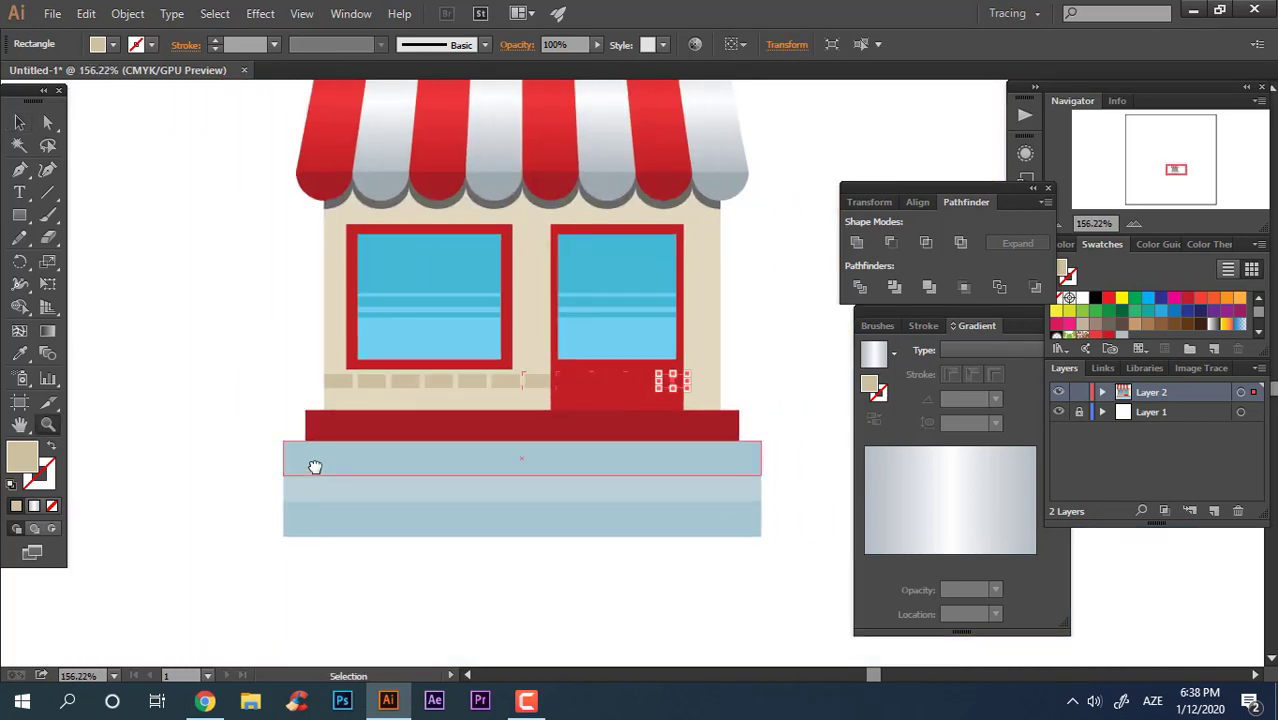
{"action": "left_click_drag", "start_coordinate": [708, 399], "coordinate": [973, 516]}
{"action": "left_click_drag", "start_coordinate": [820, 425], "coordinate": [731, 436]}
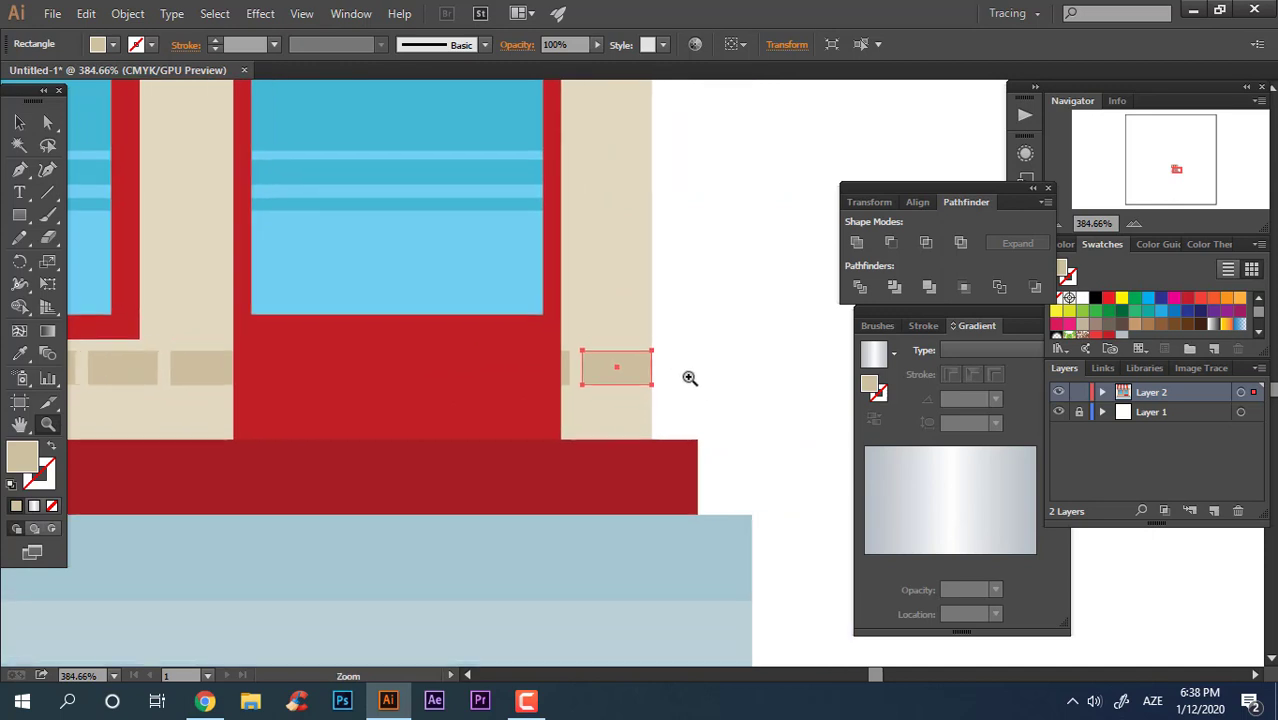
Trim the right side of the row's last brick so it aligns with the wall's right edge.
{"action": "left_click_drag", "start_coordinate": [688, 373], "coordinate": [923, 504]}
{"action": "left_click_drag", "start_coordinate": [578, 369], "coordinate": [951, 538]}
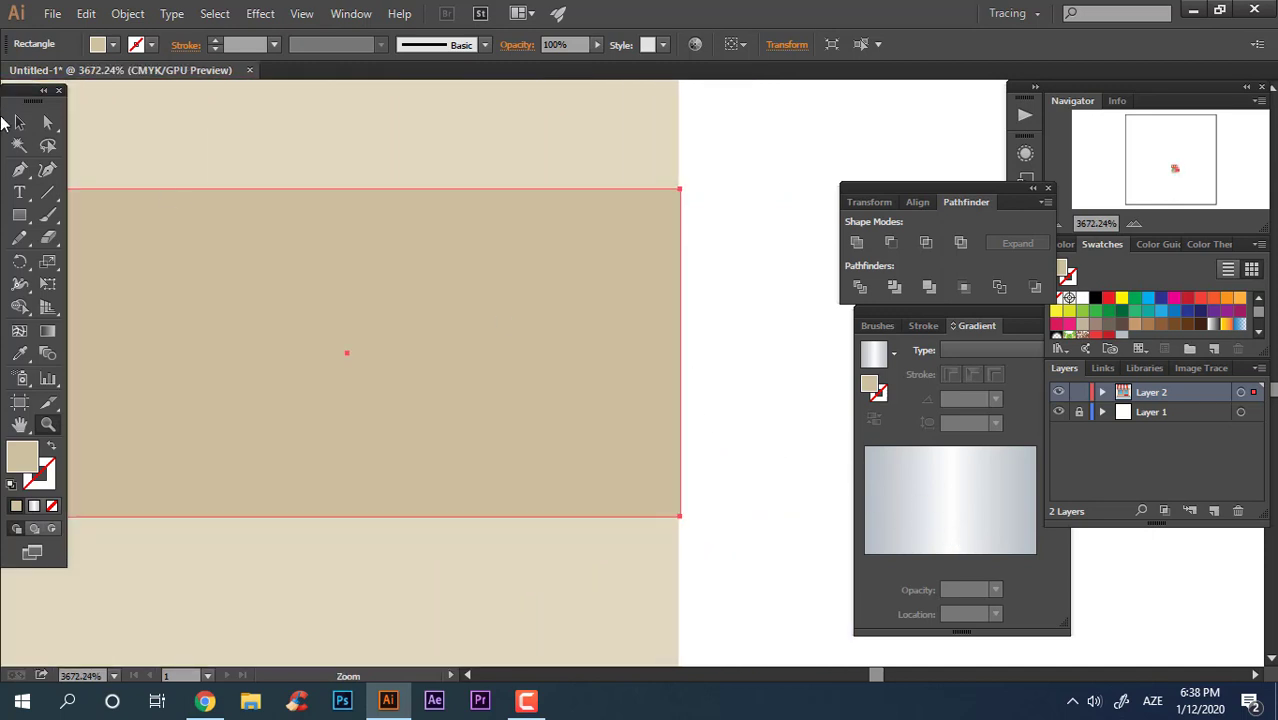
{"action": "left_click", "coordinate": [15, 123]}
{"action": "left_click_drag", "start_coordinate": [681, 353], "coordinate": [322, 380]}
{"action": "key", "text": "ctrl+shift+a"}
{"action": "left_click", "coordinate": [92, 142]}
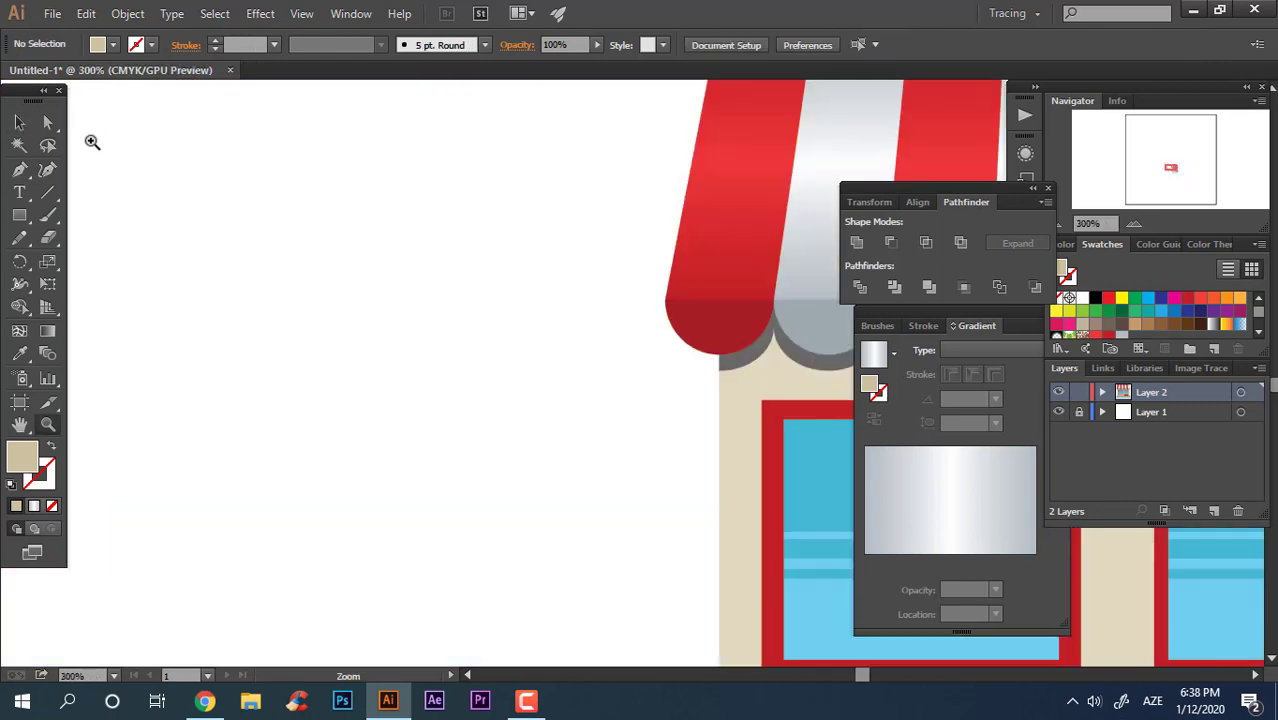
Select all bricks in the row without the wall and copy them straight down to just above the red base.
{"action": "left_click", "coordinate": [15, 122]}
{"action": "key", "text": "z"}
{"action": "left_click_drag", "start_coordinate": [480, 318], "coordinate": [397, 331]}
{"action": "left_click_drag", "start_coordinate": [742, 468], "coordinate": [532, 410]}
{"action": "left_click_drag", "start_coordinate": [480, 444], "coordinate": [455, 423]}
{"action": "left_click", "coordinate": [19, 122]}
{"action": "left_click_drag", "start_coordinate": [727, 428], "coordinate": [232, 406]}
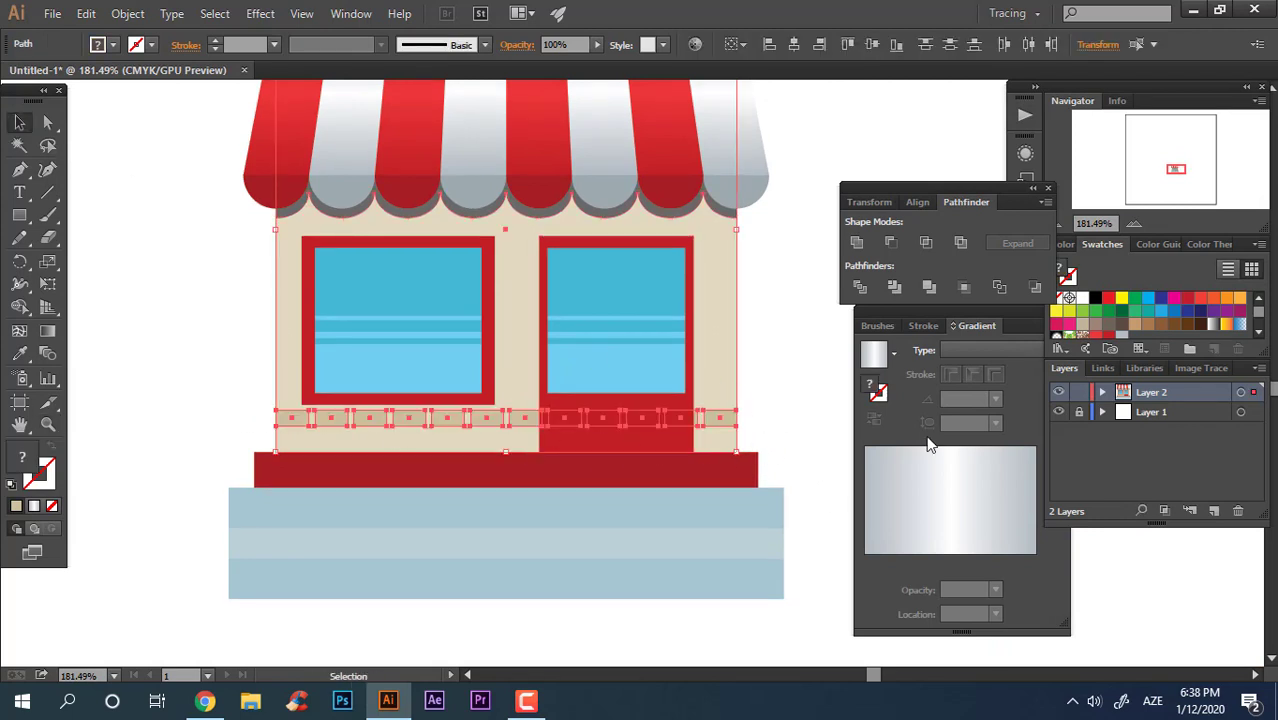
{"action": "scroll", "coordinate": [668, 465], "scroll_direction": "up", "scroll_amount": 1}
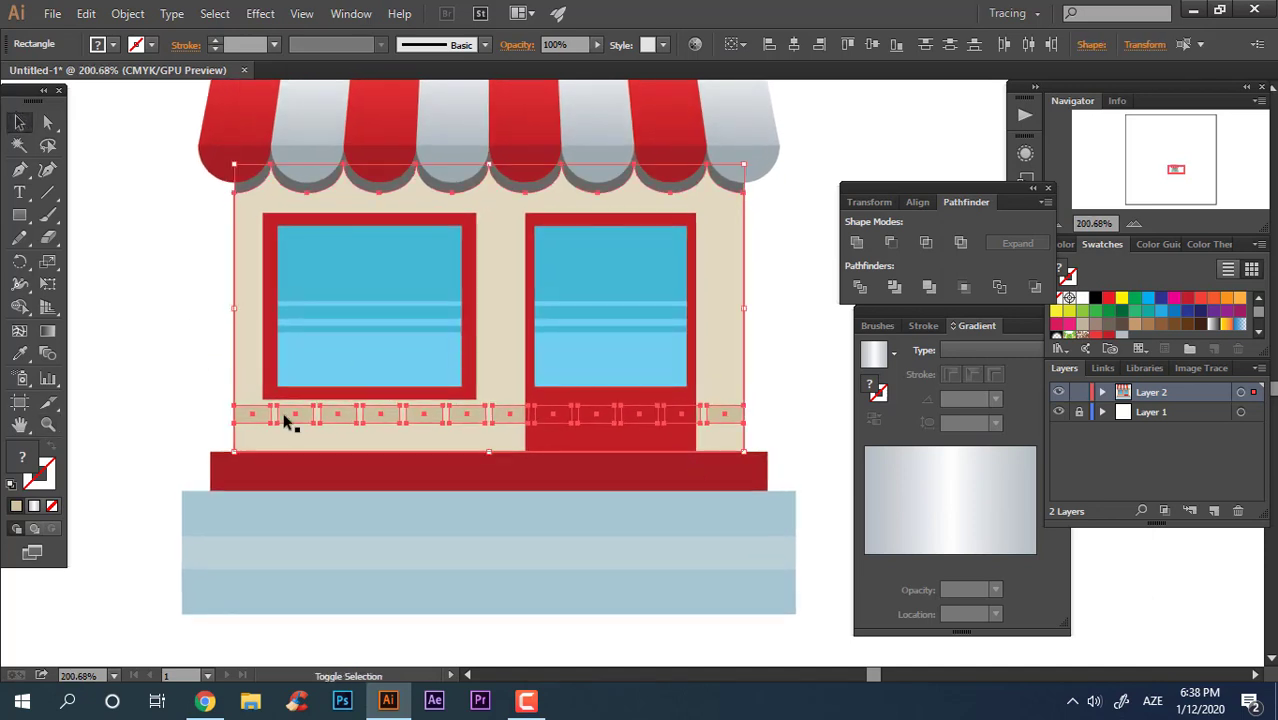
{"action": "left_click", "coordinate": [243, 291], "text": "shift"}
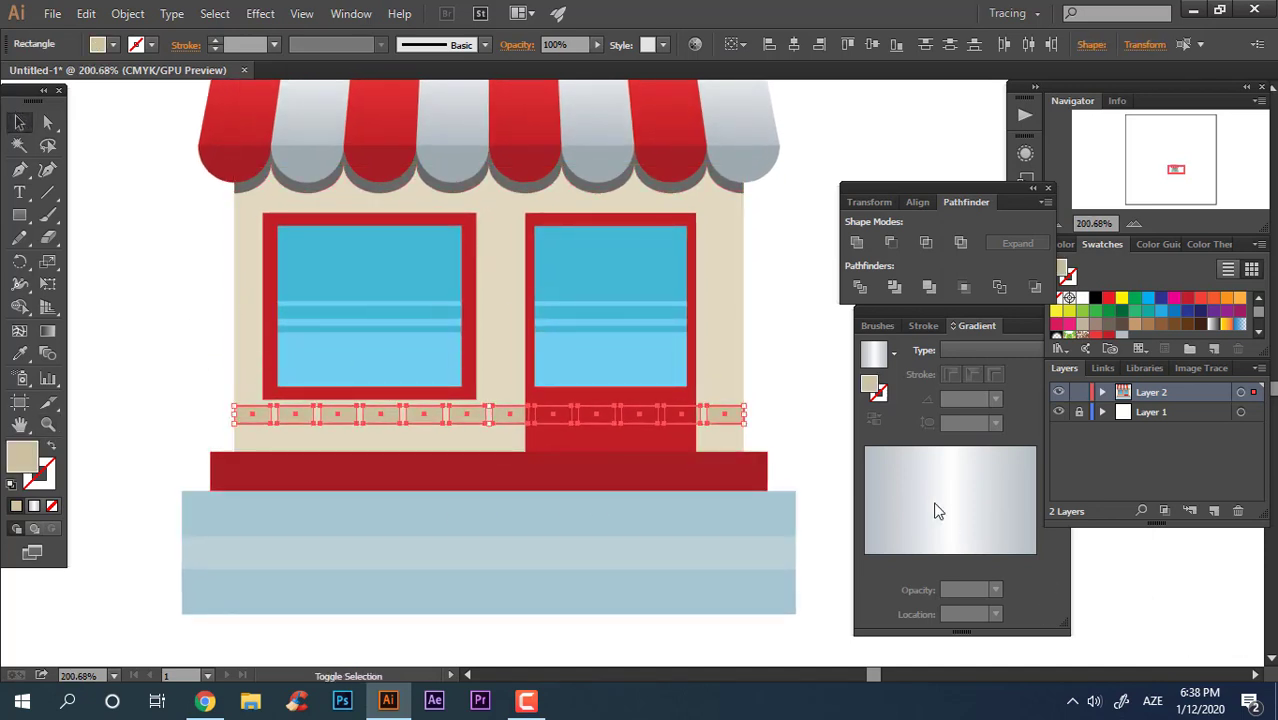
{"action": "key", "text": "a"}
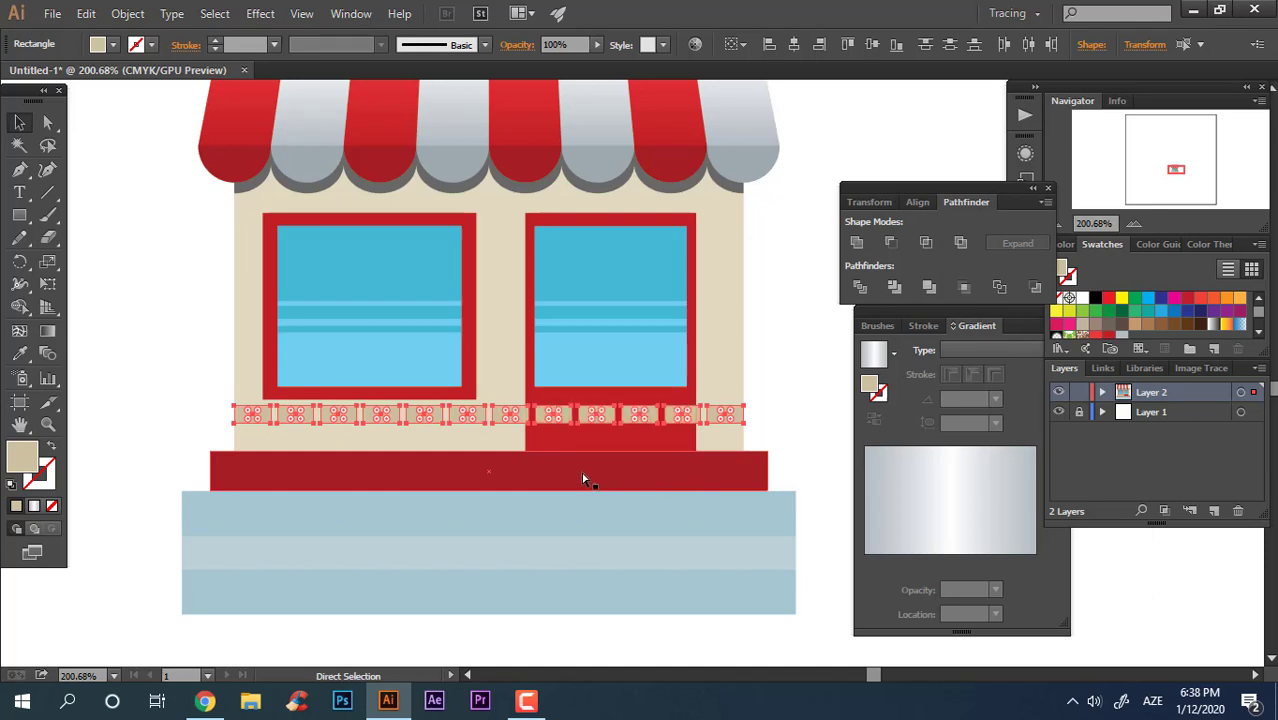
{"action": "key", "text": "v"}
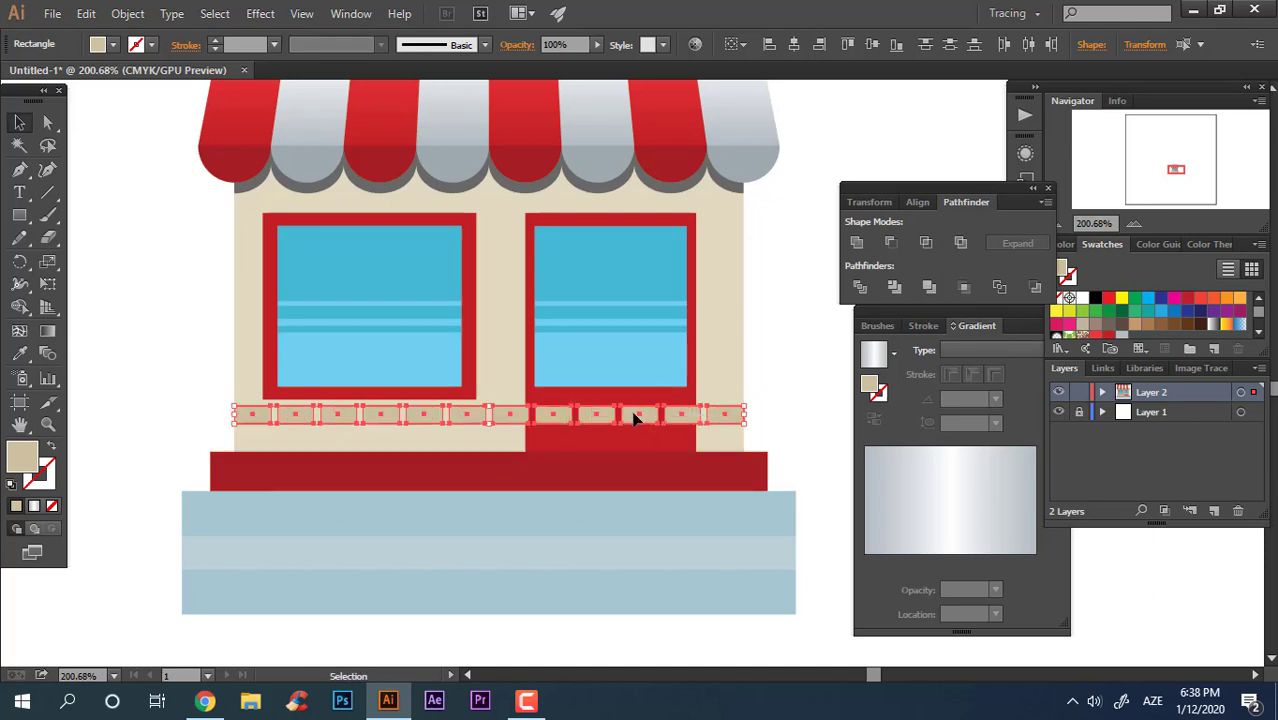
{"action": "left_click_drag", "start_coordinate": [628, 417], "coordinate": [633, 437]}
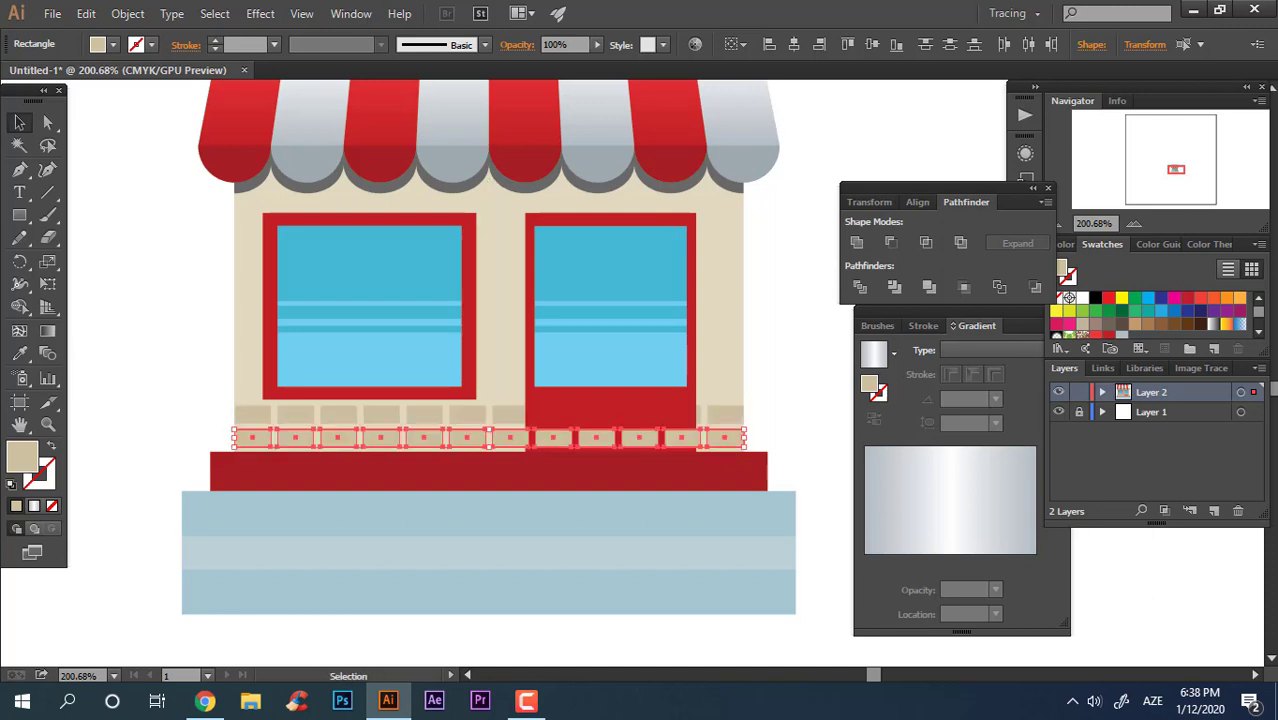
Shift the lower brick row right by about half a brick to stagger it against the upper row.
{"action": "key", "text": "Right"}
{"action": "key", "text": "Right"}
{"action": "key", "text": "Right"}
{"action": "key", "text": "Right"}
{"action": "key", "text": "Right"}
{"action": "key", "text": "Right"}
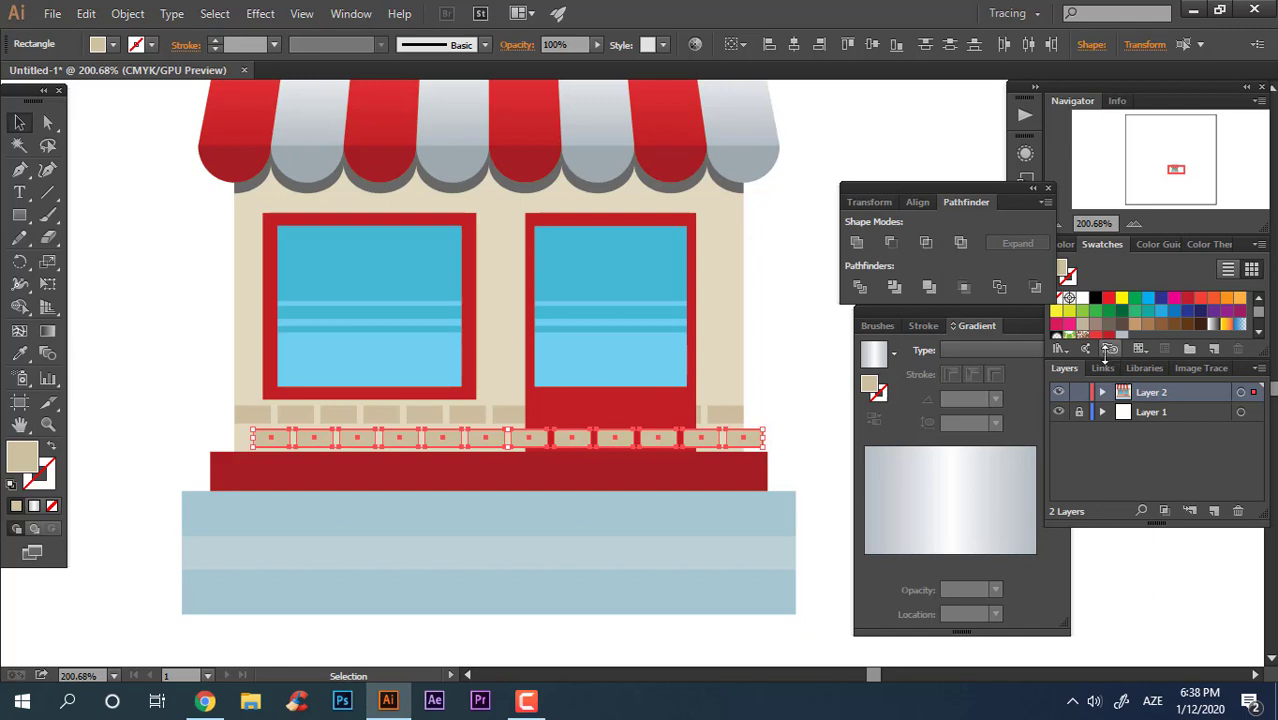
{"action": "key", "text": "Right"}
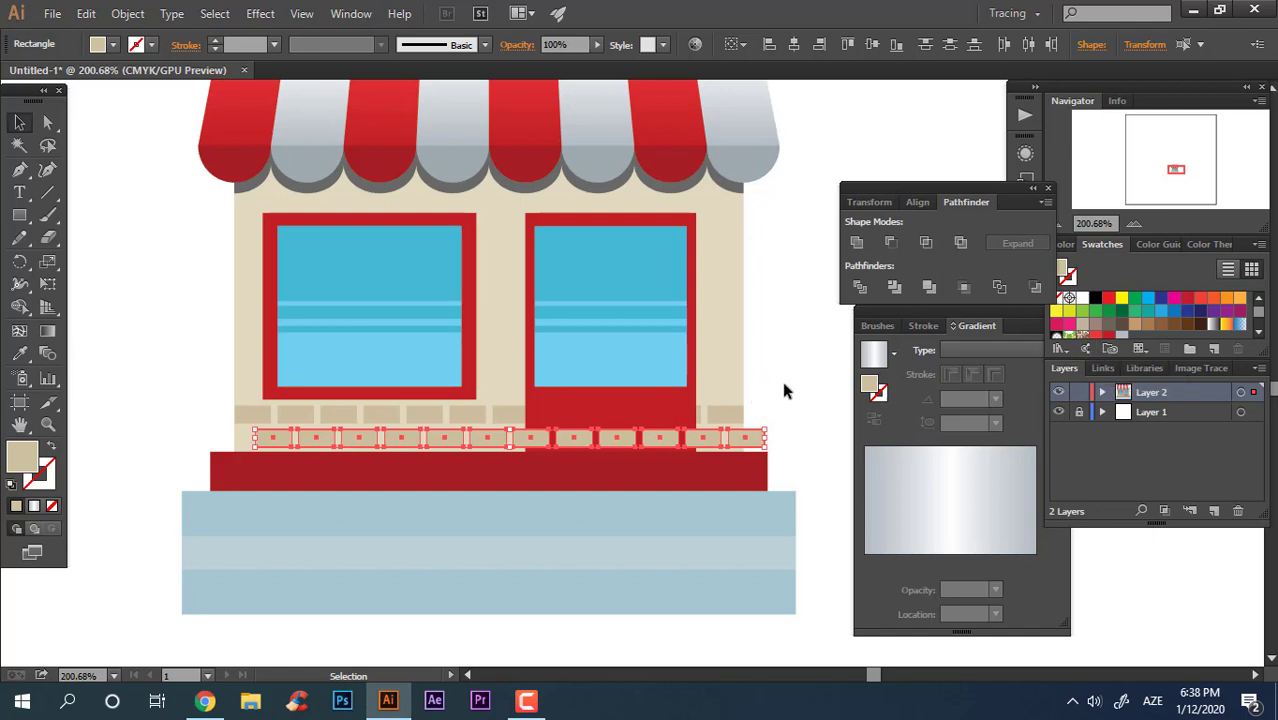
{"action": "key", "text": "Right"}
{"action": "left_click", "coordinate": [790, 449]}
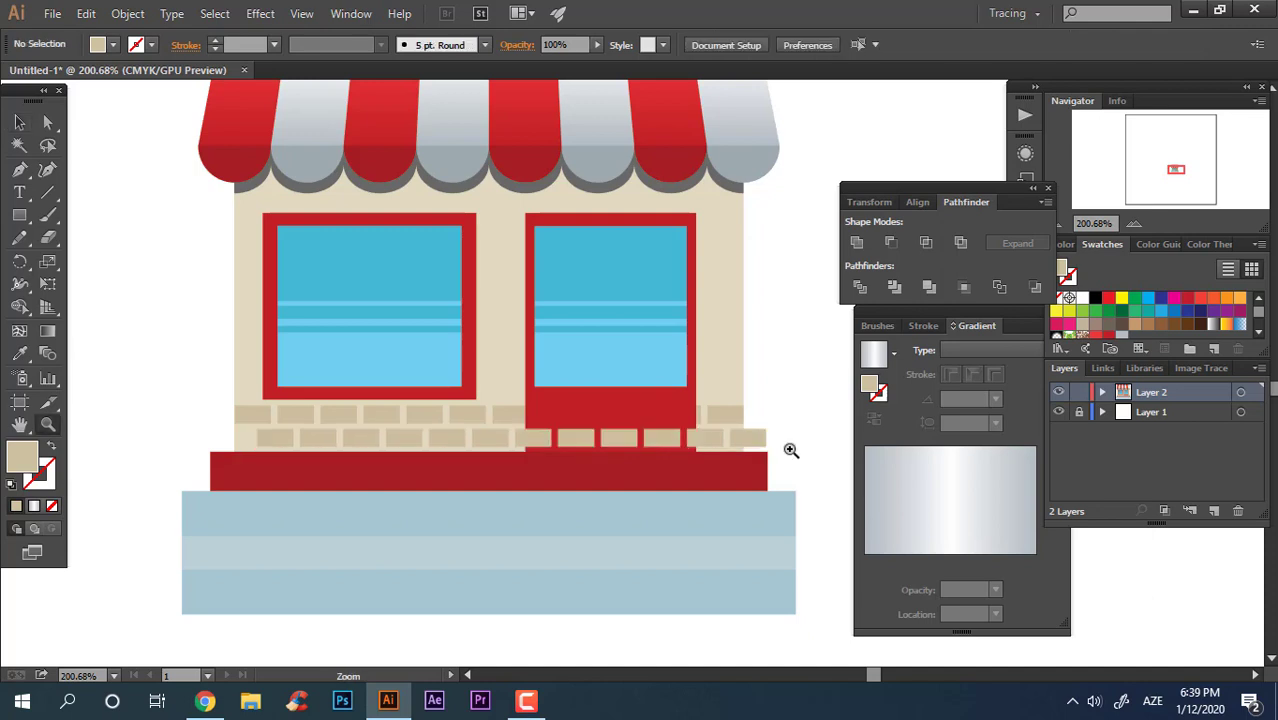
Shorten the lower row's last brick so it ends at the wall's right edge.
{"action": "key", "text": "z"}
{"action": "left_click", "coordinate": [790, 450]}
{"action": "left_click", "coordinate": [22, 122]}
{"action": "left_click", "coordinate": [633, 379]}
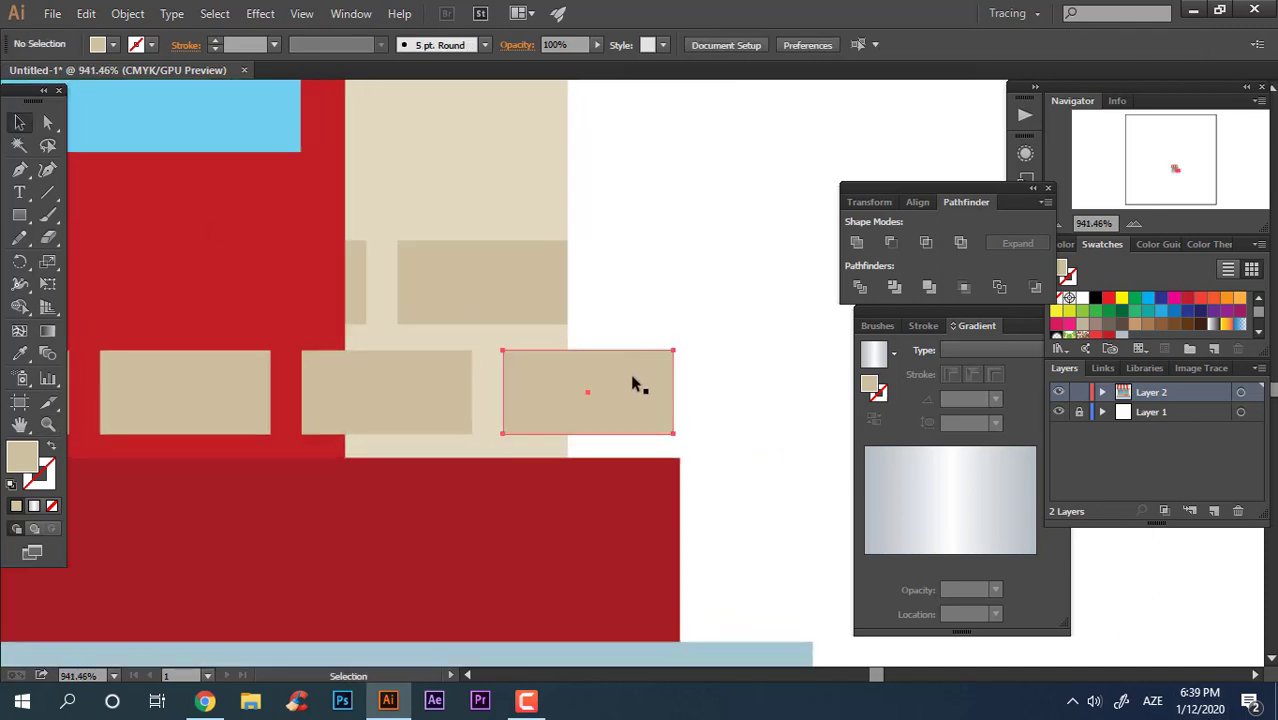
{"action": "left_click_drag", "start_coordinate": [674, 392], "coordinate": [568, 338]}
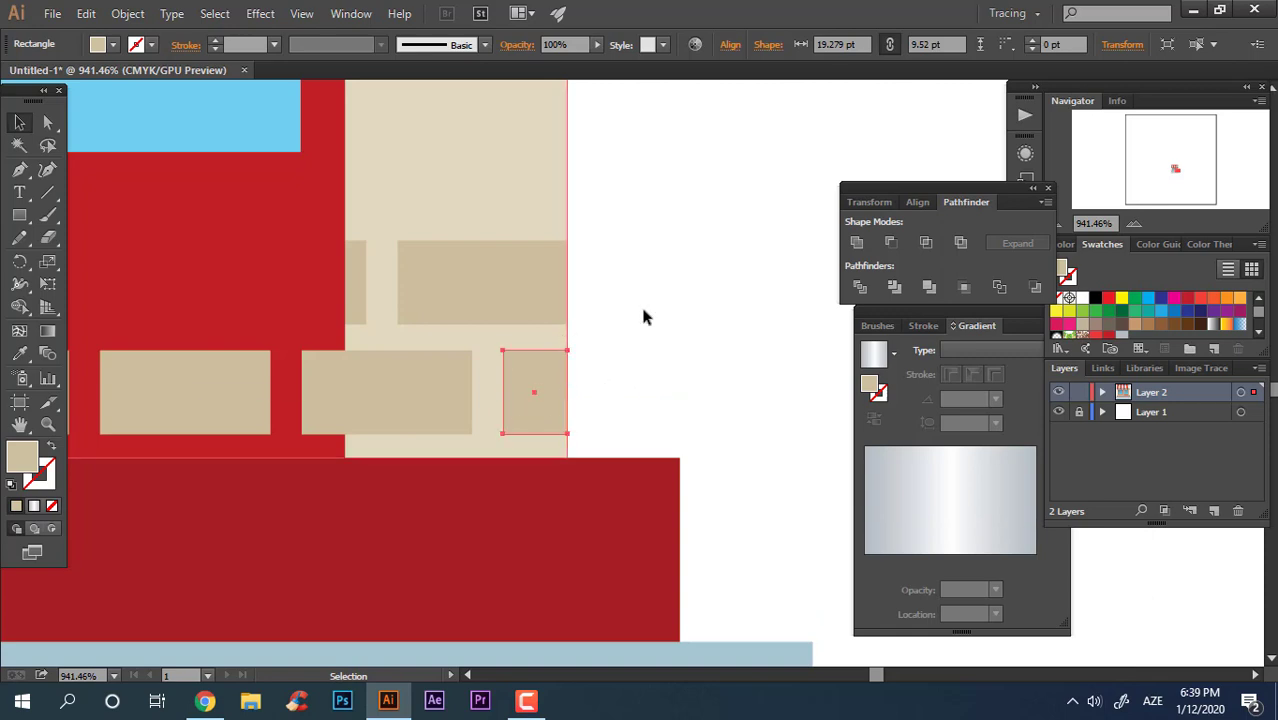
Inspect both brick rows along the wall, then the whole building, for bricks overlapping the door.
{"action": "left_click", "coordinate": [646, 317]}
{"action": "key", "text": "z"}
{"action": "left_click_drag", "start_coordinate": [692, 355], "coordinate": [431, 409]}
{"action": "left_click_drag", "start_coordinate": [335, 398], "coordinate": [750, 430]}
{"action": "left_click_drag", "start_coordinate": [518, 343], "coordinate": [399, 343]}
{"action": "left_click_drag", "start_coordinate": [497, 374], "coordinate": [249, 505]}
{"action": "left_click", "coordinate": [245, 334]}
{"action": "key", "text": "z"}
{"action": "left_click", "coordinate": [357, 297], "text": "alt"}
{"action": "left_click", "coordinate": [357, 297], "text": "alt"}
{"action": "left_click", "coordinate": [334, 431], "text": "alt"}
{"action": "left_click_drag", "start_coordinate": [555, 453], "coordinate": [449, 443]}
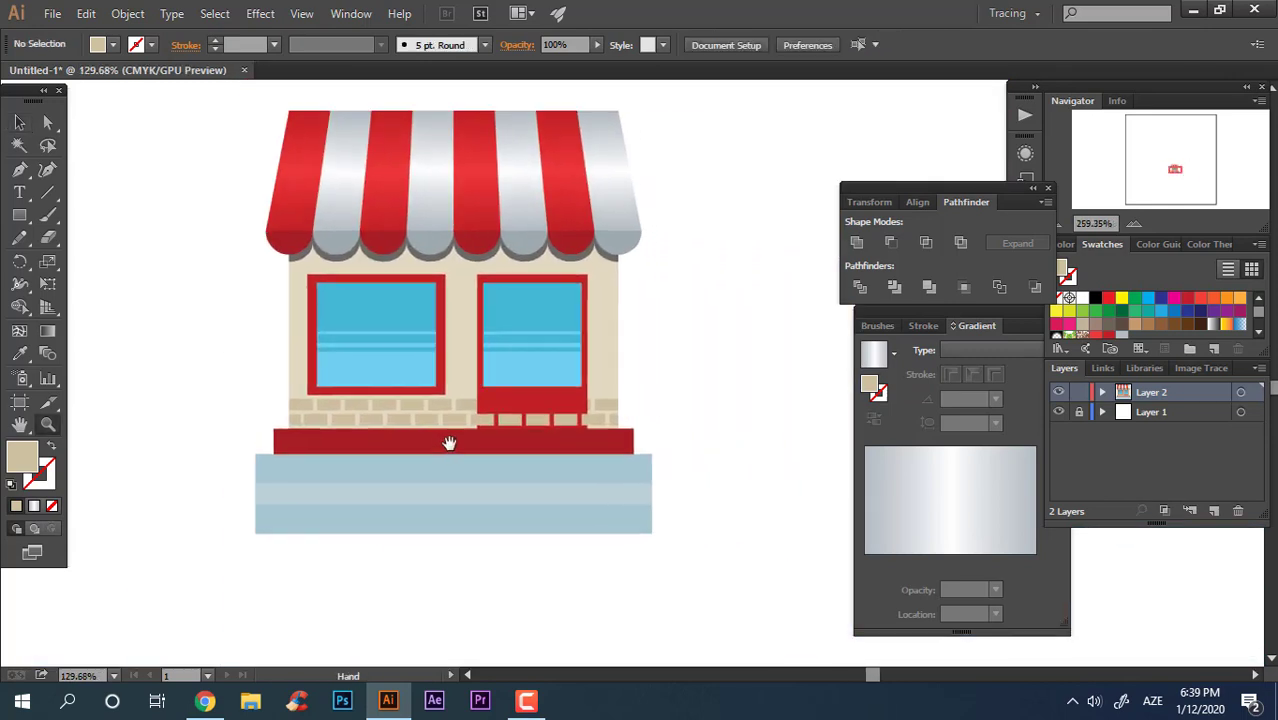
Delete the three lower-row bricks that lie entirely on top of the red door.
{"action": "left_click", "coordinate": [660, 411]}
{"action": "left_click_drag", "start_coordinate": [542, 437], "coordinate": [640, 502]}
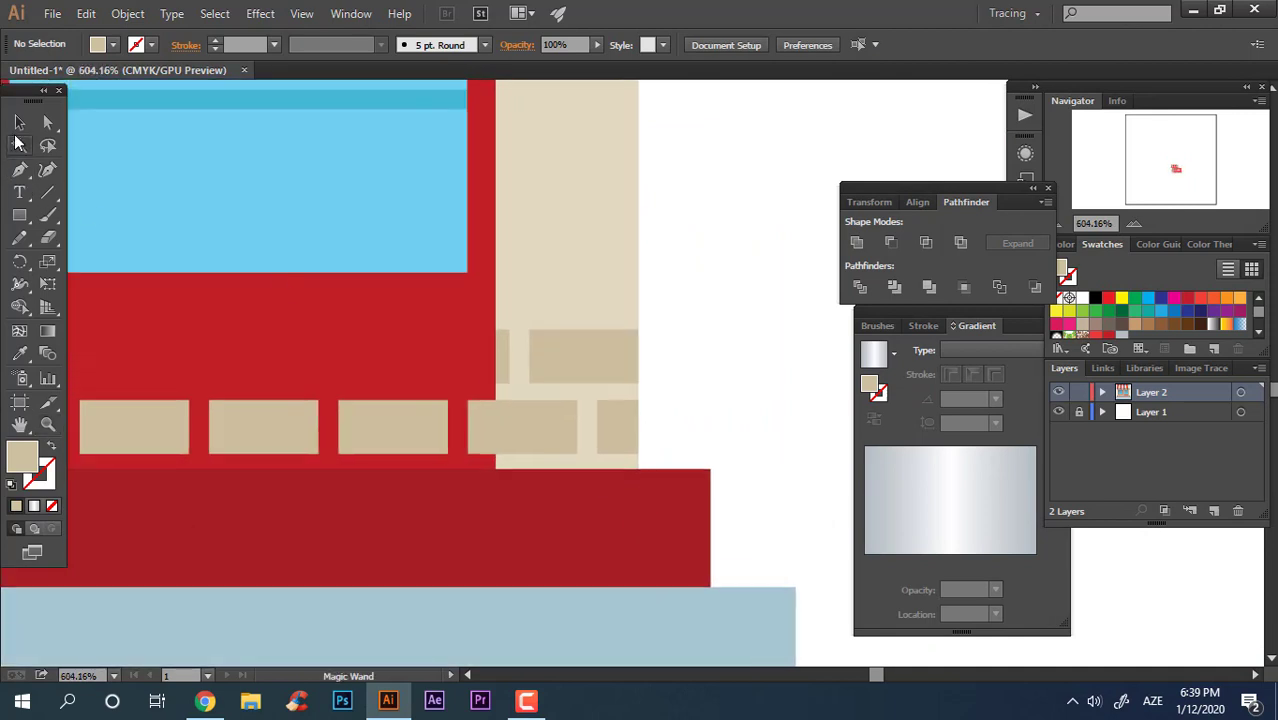
{"action": "left_click", "coordinate": [19, 122]}
{"action": "scroll", "coordinate": [551, 385], "scroll_direction": "left", "scroll_amount": 4}
{"action": "scroll", "coordinate": [551, 385], "scroll_direction": "down", "scroll_amount": 1}
{"action": "left_click", "coordinate": [728, 384]}
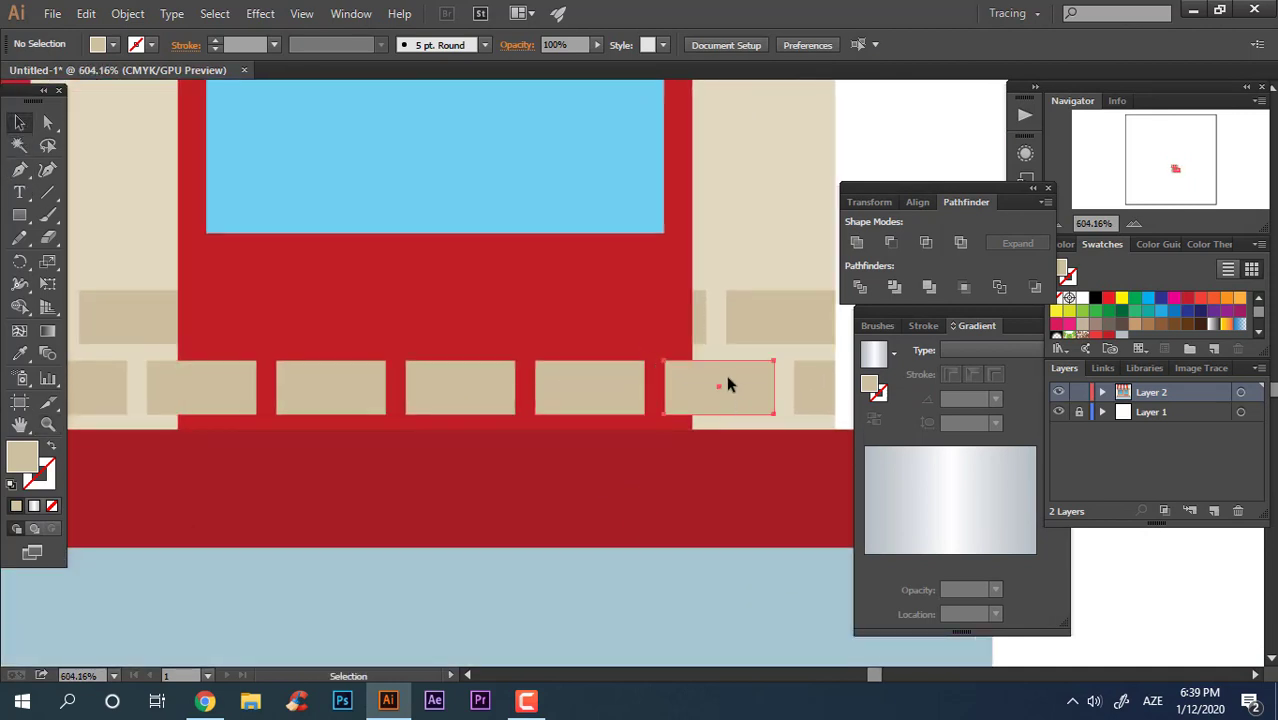
{"action": "left_click", "coordinate": [590, 387], "text": "shift"}
{"action": "left_click", "coordinate": [443, 388], "text": "shift"}
{"action": "left_click", "coordinate": [730, 357]}
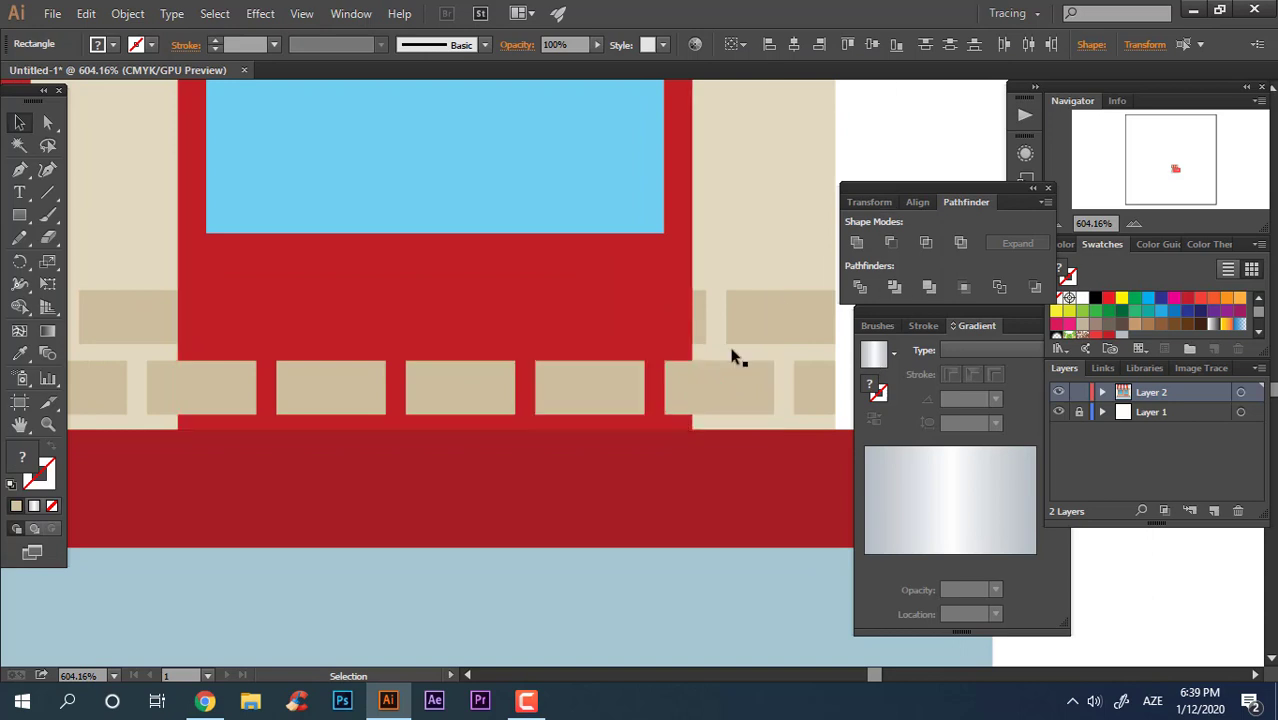
{"action": "left_click", "coordinate": [589, 387]}
{"action": "left_click", "coordinate": [419, 391], "text": "shift"}
{"action": "left_click", "coordinate": [330, 387], "text": "shift"}
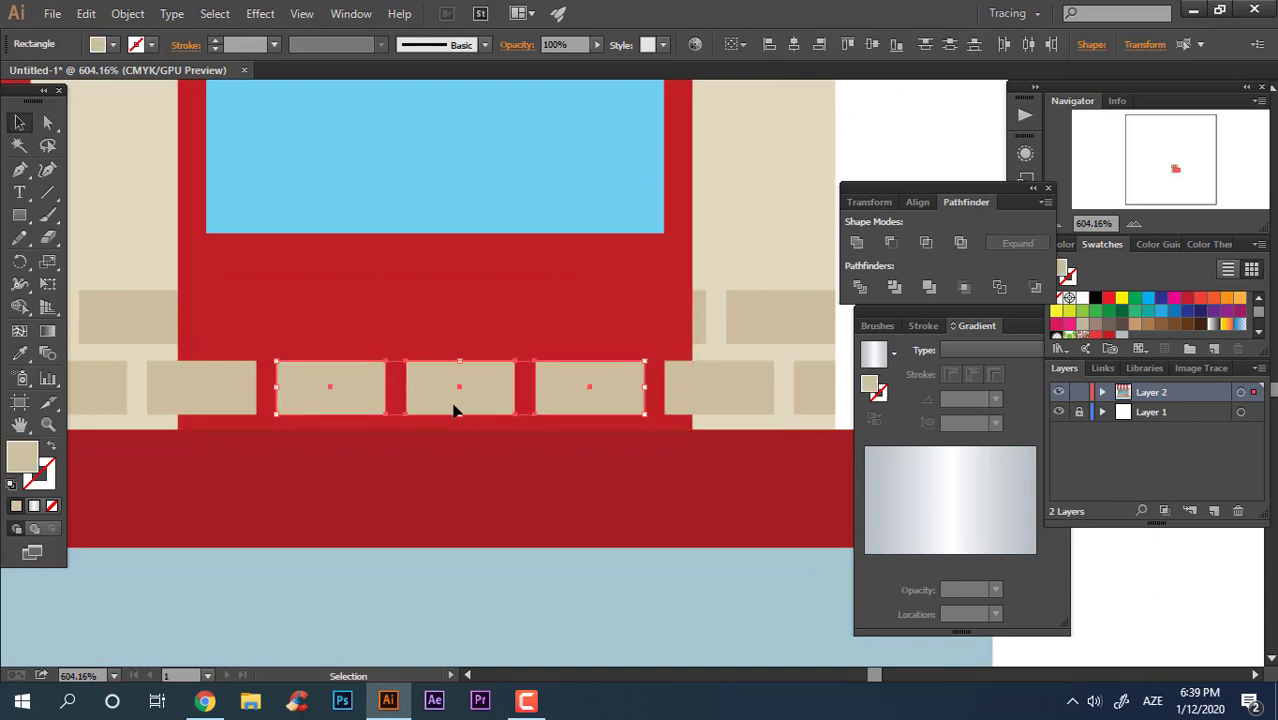
{"action": "key", "text": "Delete"}
Send the two lower-row bricks that overlap the door's side edges behind the door.
{"action": "left_click", "coordinate": [760, 380]}
{"action": "left_click", "coordinate": [232, 385], "text": "shift"}
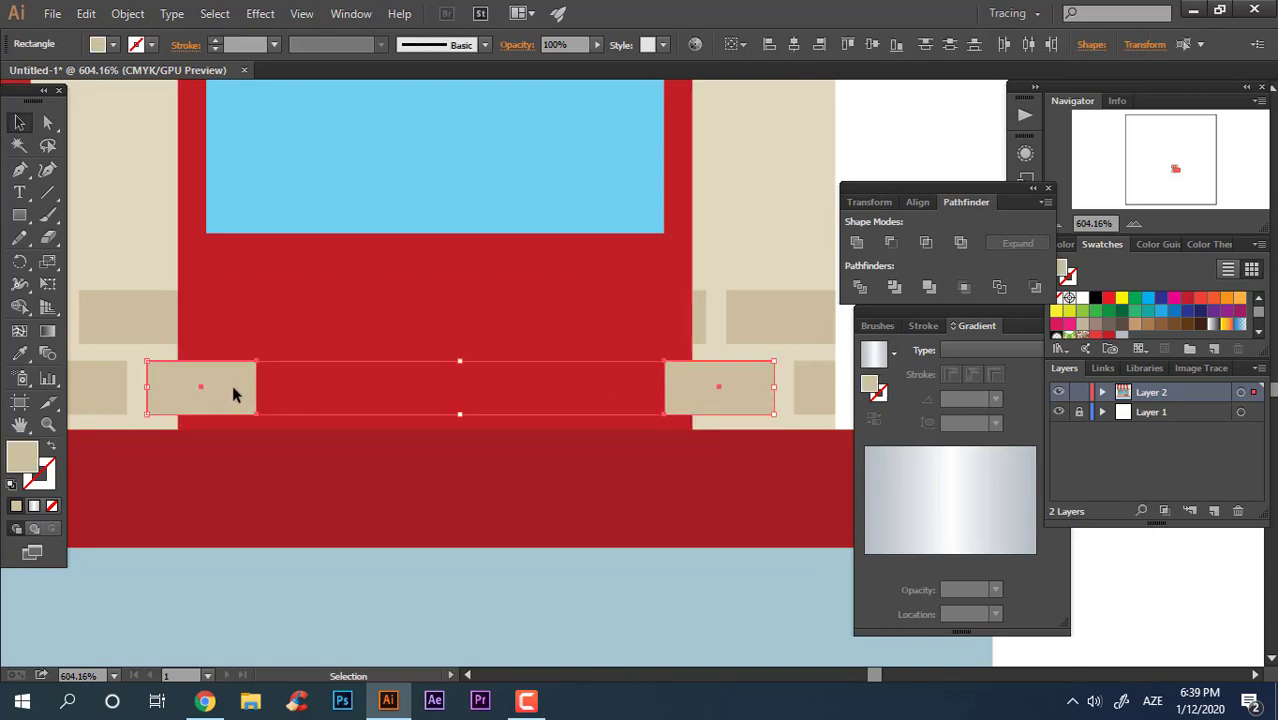
{"action": "key", "text": "ctrl+bracketright"}
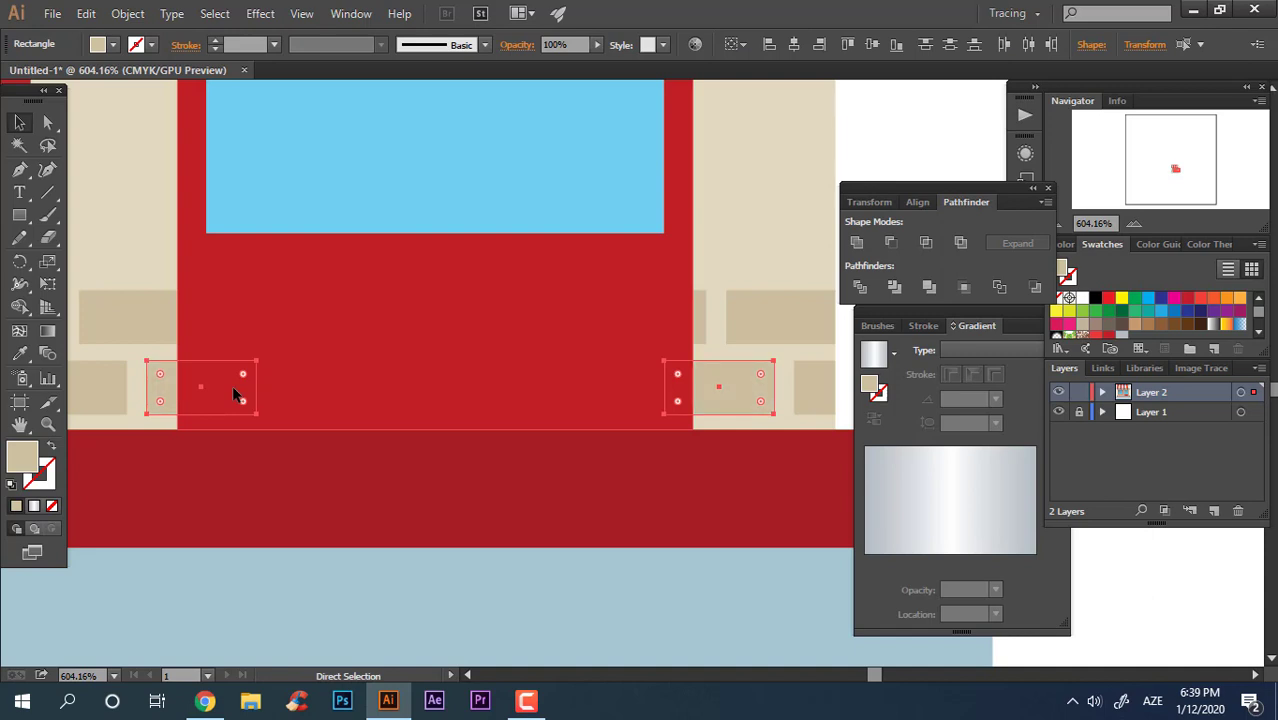
{"action": "left_click", "coordinate": [968, 127]}
Select the bricks of both rows without the wall, door or base, and unite them with Pathfinder.
{"action": "key", "text": "z"}
{"action": "left_click_drag", "start_coordinate": [890, 170], "coordinate": [468, 494]}
{"action": "left_click_drag", "start_coordinate": [480, 406], "coordinate": [338, 602]}
{"action": "mouse_move", "coordinate": [548, 437]}
{"action": "left_mouse_down"}
{"action": "mouse_move", "coordinate": [625, 496]}
{"action": "mouse_move", "coordinate": [568, 425]}
{"action": "left_mouse_up"}
{"action": "left_click_drag", "start_coordinate": [575, 441], "coordinate": [630, 478]}
{"action": "left_click", "coordinate": [21, 125]}
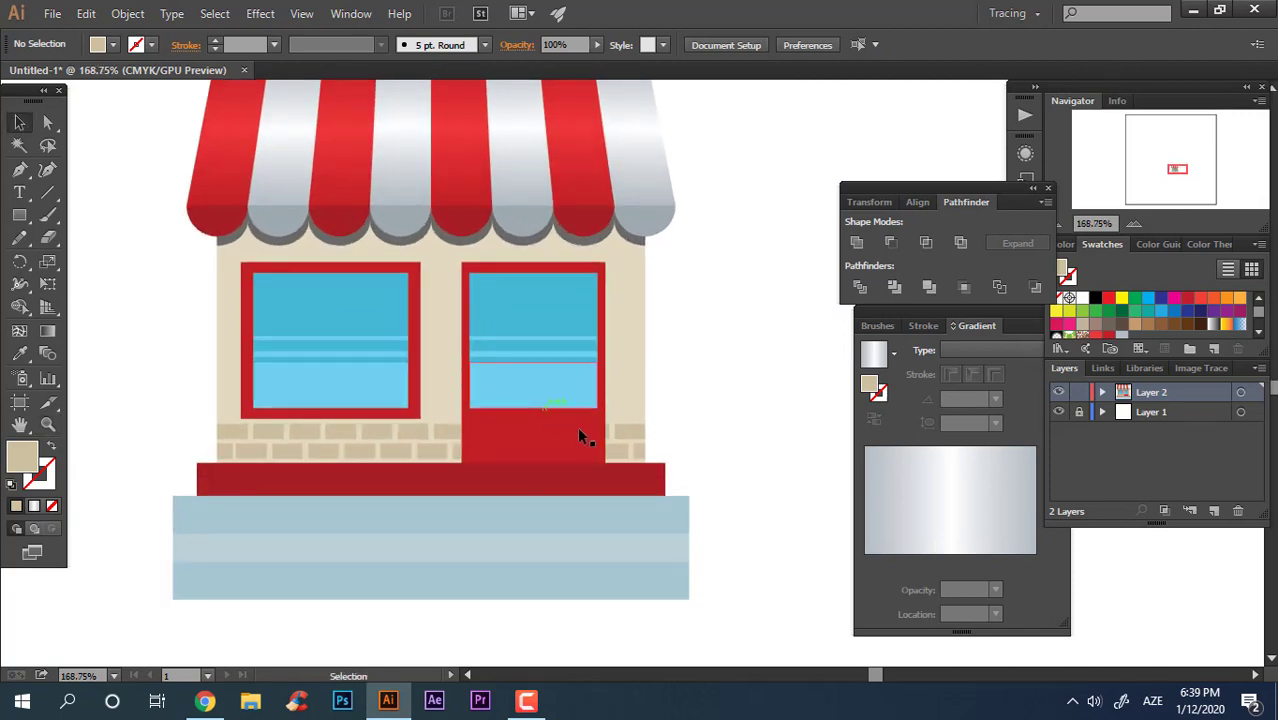
{"action": "left_click_drag", "start_coordinate": [669, 417], "coordinate": [128, 461]}
{"action": "left_click_drag", "start_coordinate": [481, 425], "coordinate": [160, 414]}
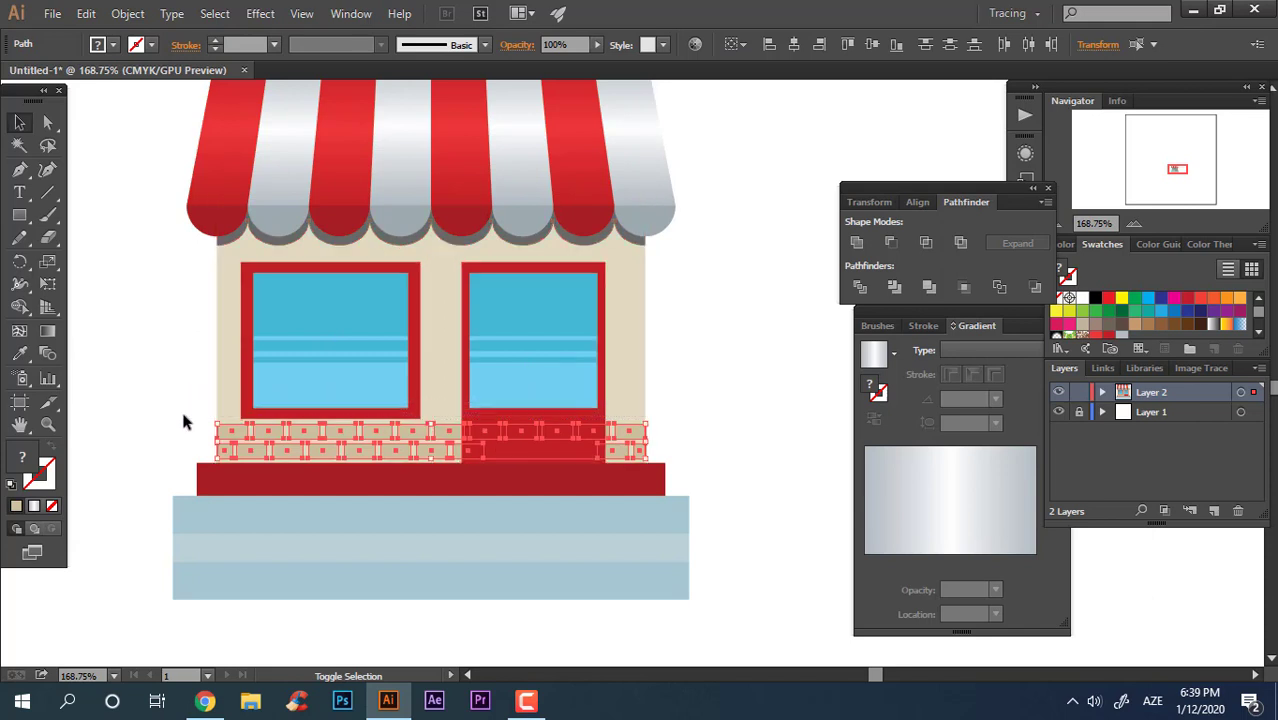
{"action": "left_click", "coordinate": [855, 244]}
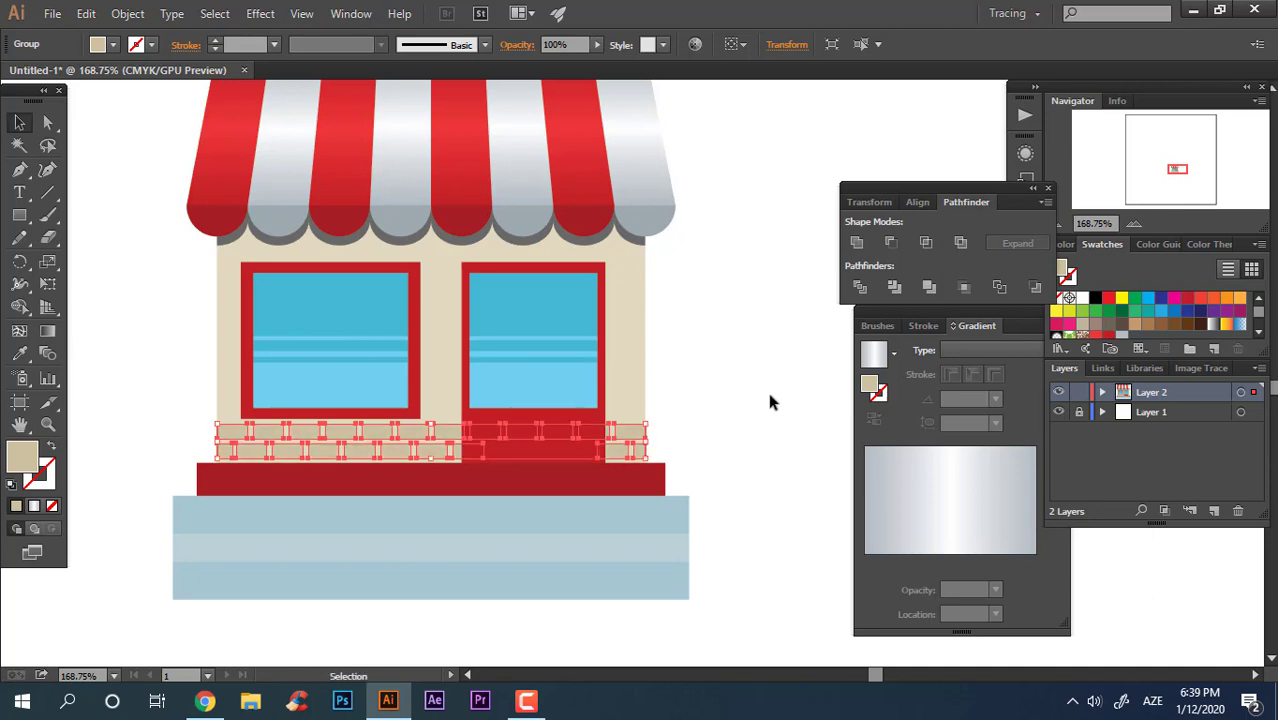
{"action": "left_click", "coordinate": [769, 396]}
Draw a wide sign rectangle above the awning, about 189 × 58 pt, roughly centred over the shop.
{"action": "key", "text": "z"}
{"action": "left_click_drag", "start_coordinate": [744, 409], "coordinate": [656, 476]}
{"action": "left_click_drag", "start_coordinate": [624, 498], "coordinate": [775, 560]}
{"action": "left_click_drag", "start_coordinate": [697, 602], "coordinate": [776, 551]}
{"action": "left_click", "coordinate": [20, 123]}
{"action": "left_click_drag", "start_coordinate": [707, 284], "coordinate": [719, 467]}
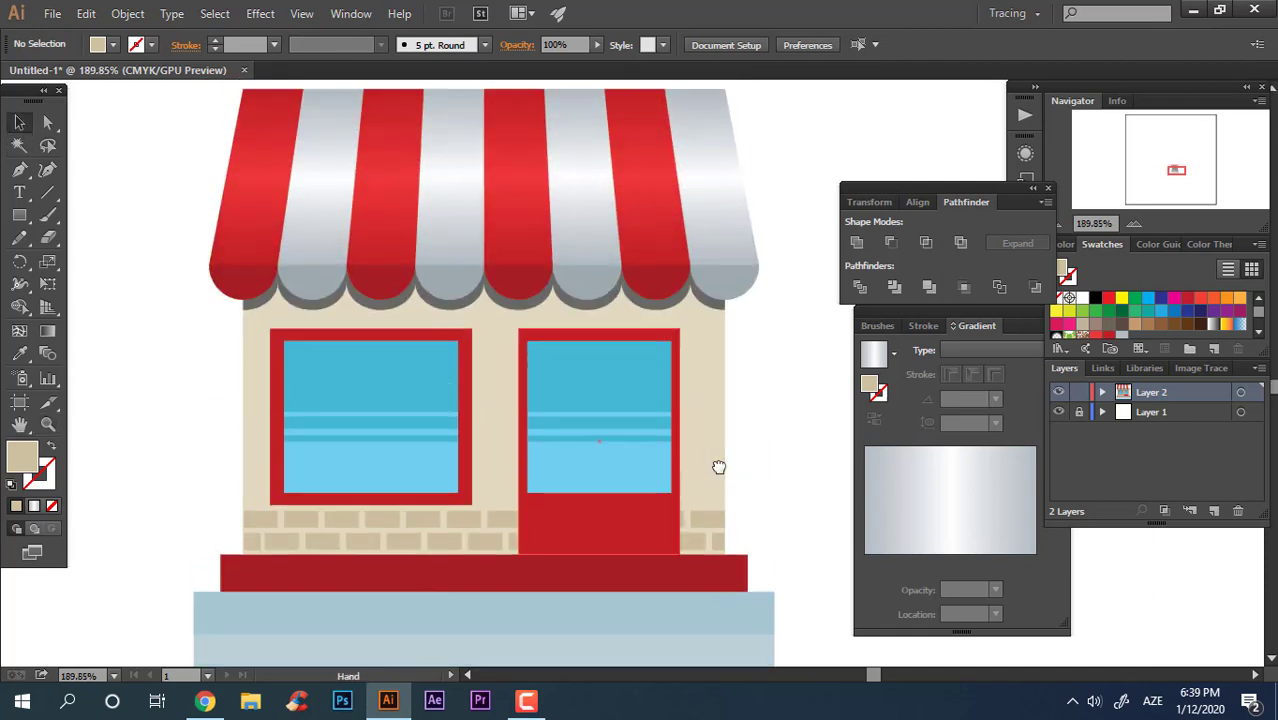
{"action": "key", "text": "z"}
{"action": "left_click_drag", "start_coordinate": [762, 363], "coordinate": [757, 410]}
{"action": "left_click_drag", "start_coordinate": [755, 415], "coordinate": [751, 548]}
{"action": "left_click", "coordinate": [20, 215]}
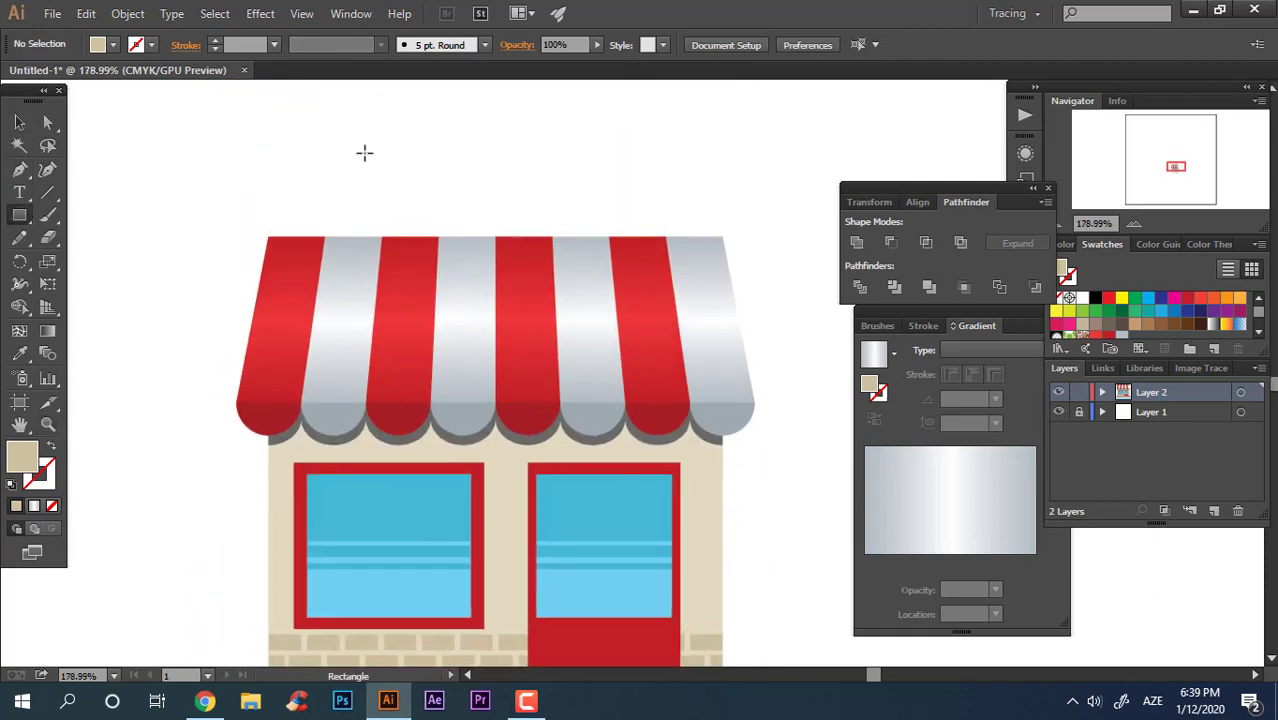
{"action": "left_click_drag", "start_coordinate": [323, 112], "coordinate": [642, 209]}
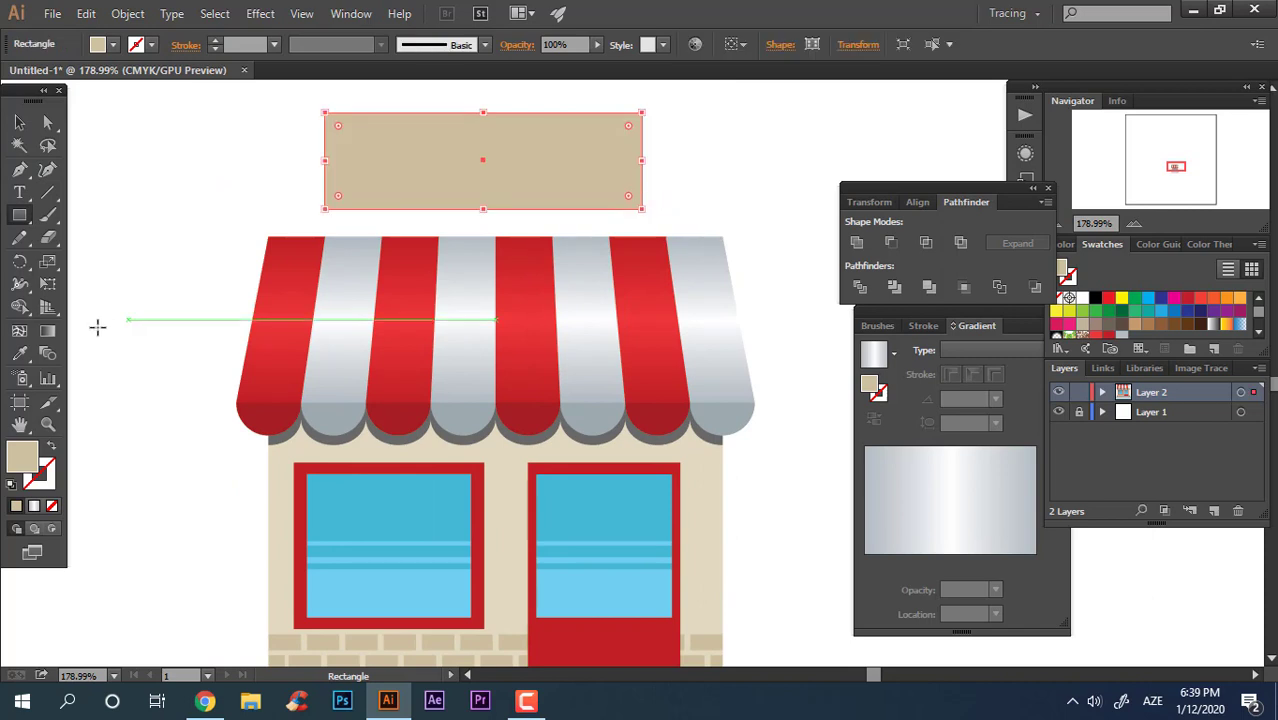
Fill the sign rectangle with the bright red swatch.
{"action": "left_click", "coordinate": [19, 353]}
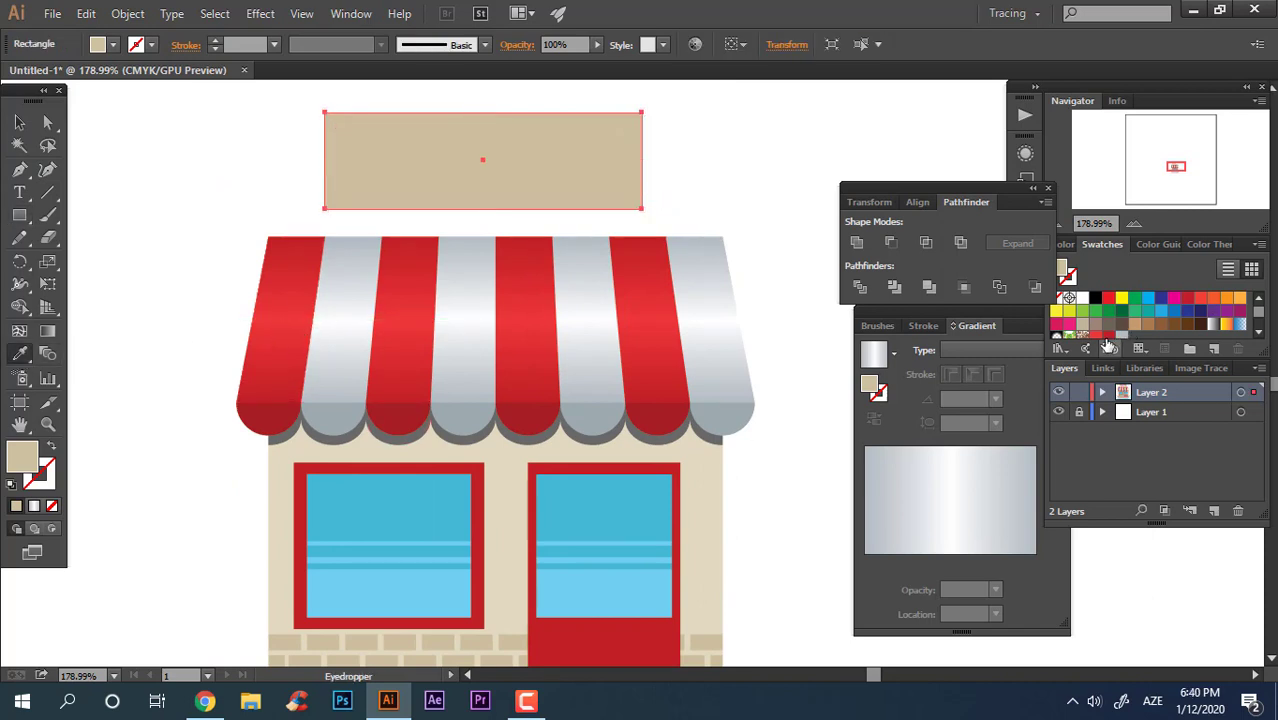
{"action": "left_click", "coordinate": [1108, 335]}
{"action": "left_click", "coordinate": [1097, 337]}
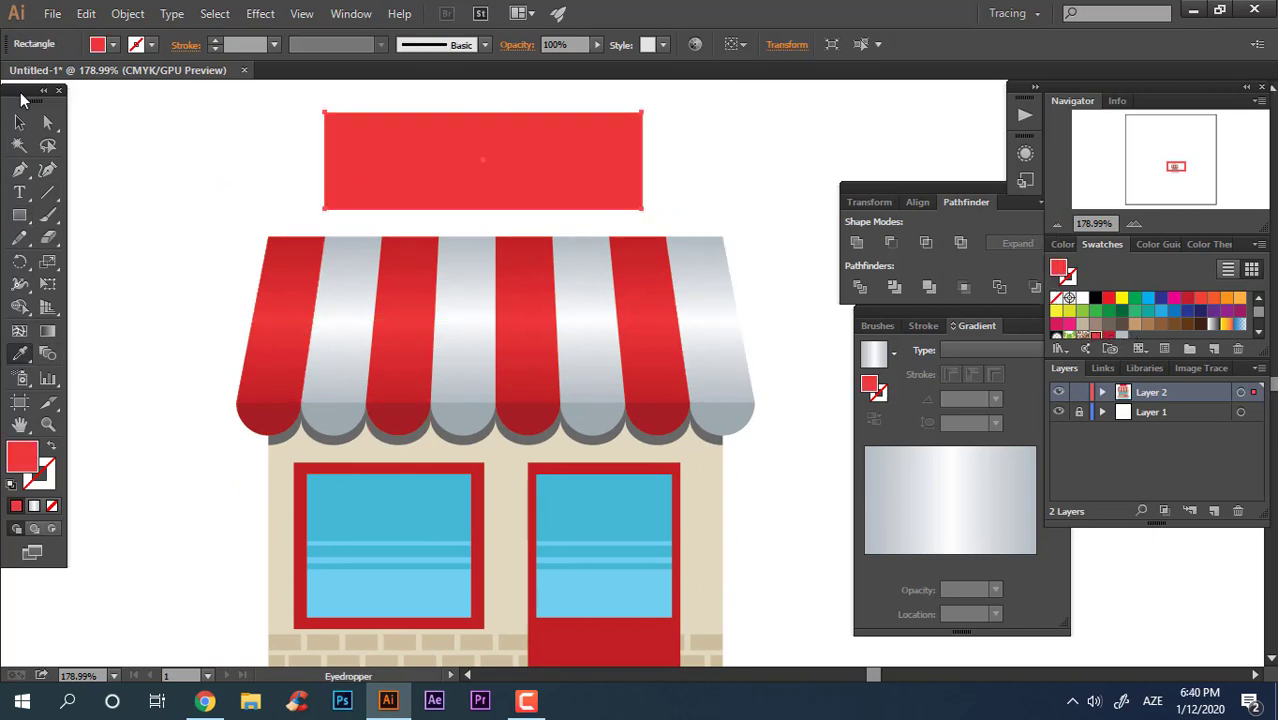
{"action": "left_click", "coordinate": [22, 121]}
{"action": "left_click", "coordinate": [257, 176]}
Group all the shapes of the building, leaving out the red sign rectangle above it.
{"action": "scroll", "coordinate": [257, 176], "scroll_direction": "down", "scroll_amount": 3}
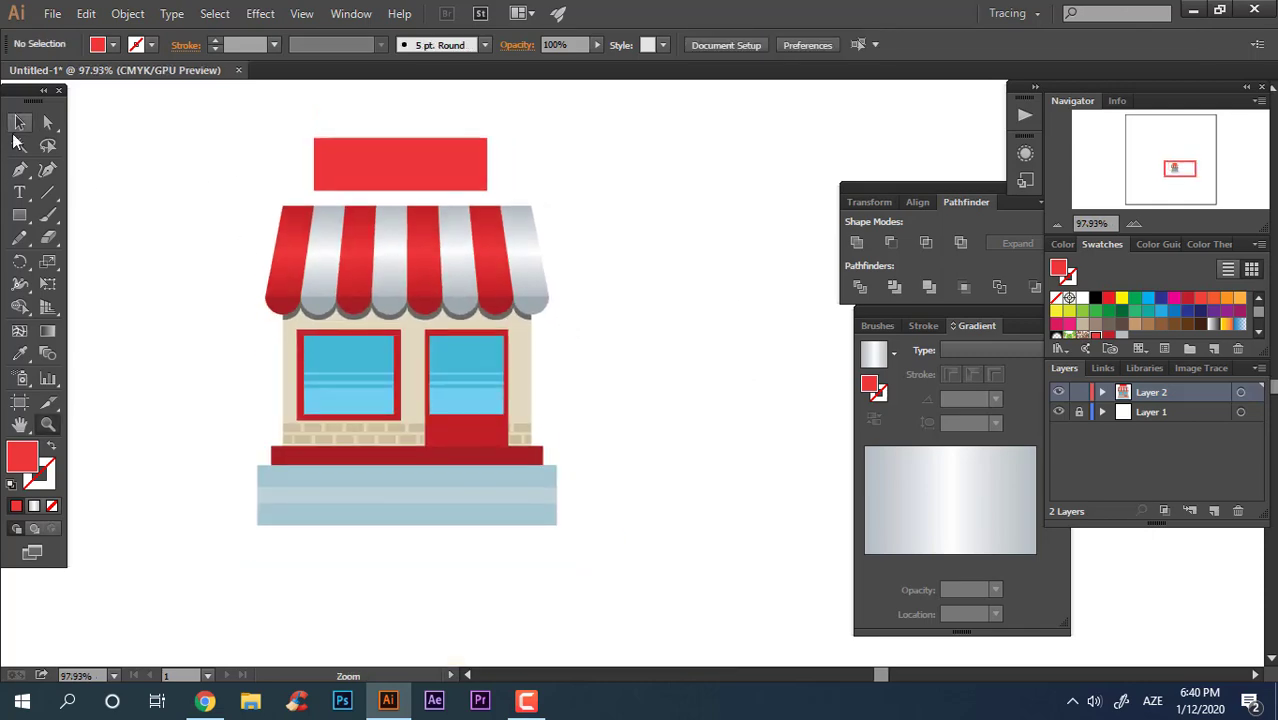
{"action": "left_click_drag", "start_coordinate": [640, 566], "coordinate": [152, 202]}
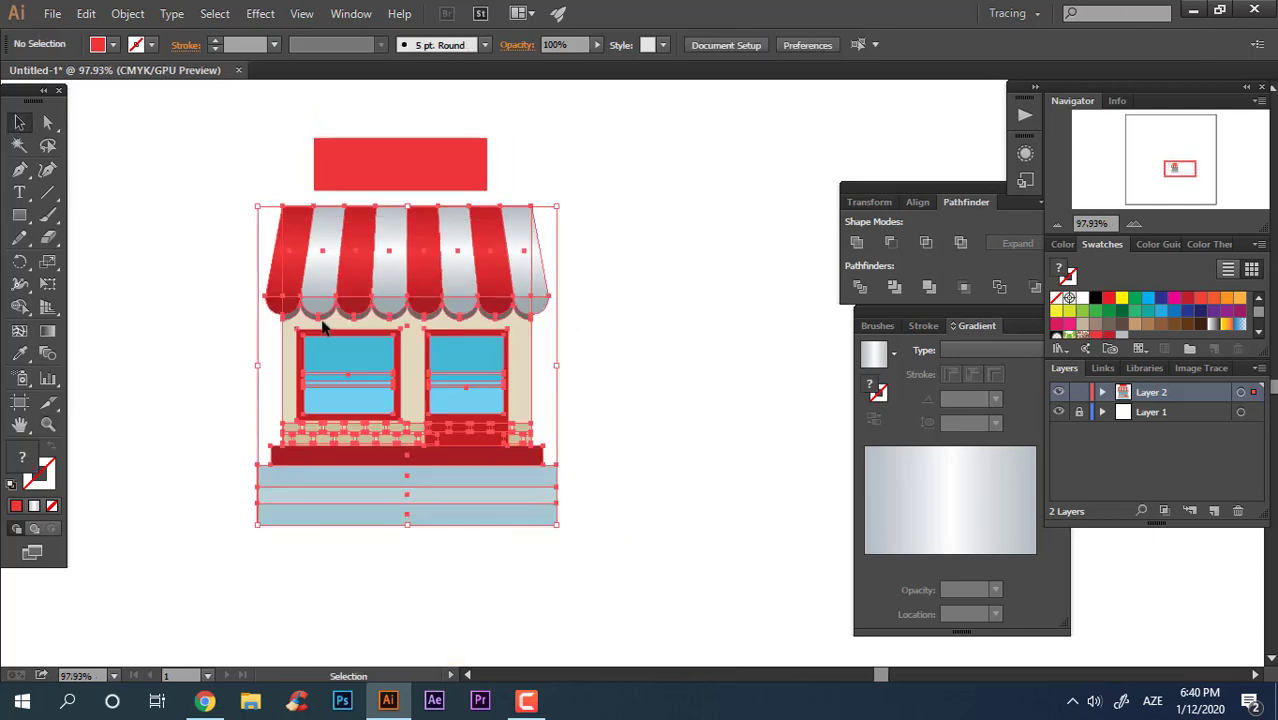
{"action": "right_click", "coordinate": [437, 406]}
{"action": "left_click", "coordinate": [502, 492]}
{"action": "left_click", "coordinate": [606, 350]}
Align the sign rectangle and the building group on their horizontal centres.
{"action": "key", "text": "space"}
{"action": "left_click_drag", "start_coordinate": [627, 349], "coordinate": [667, 428]}
{"action": "key", "text": "z"}
{"action": "left_click_drag", "start_coordinate": [498, 232], "coordinate": [680, 371]}
{"action": "left_click", "coordinate": [19, 123]}
{"action": "left_click", "coordinate": [369, 258]}
{"action": "key", "text": "z"}
{"action": "left_click_drag", "start_coordinate": [633, 259], "coordinate": [417, 258]}
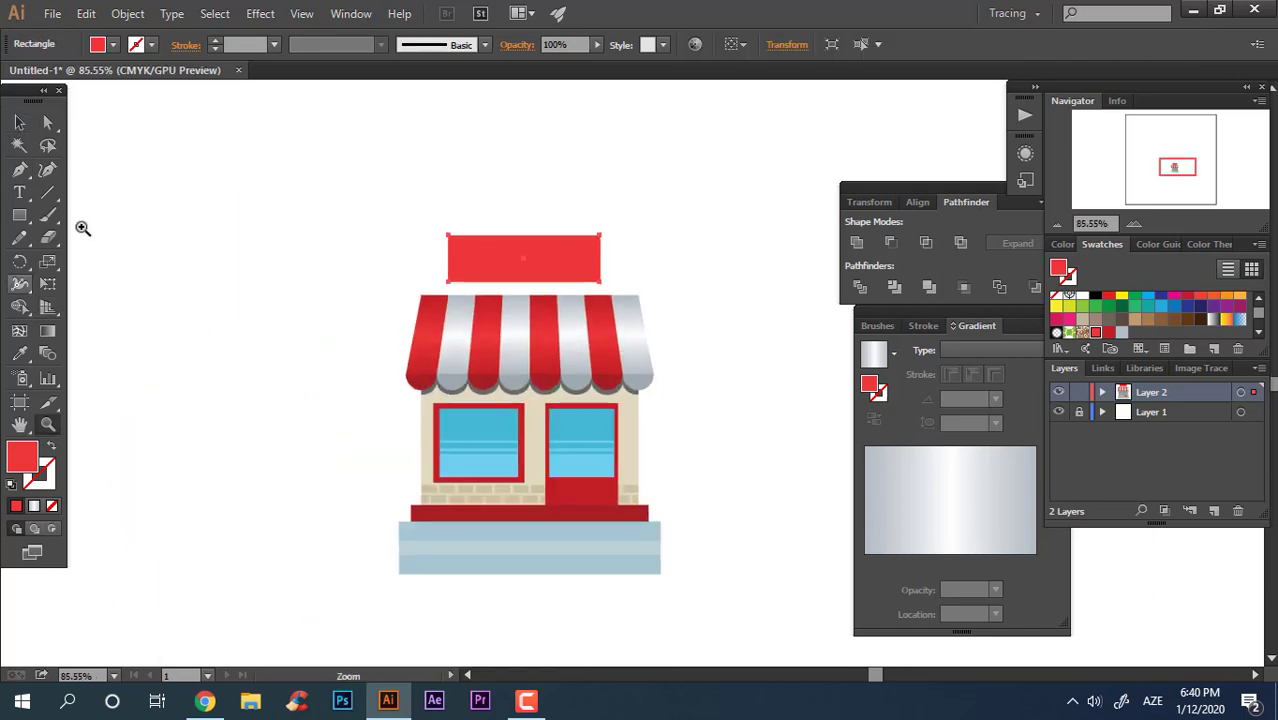
{"action": "left_click", "coordinate": [22, 123]}
{"action": "left_click_drag", "start_coordinate": [658, 585], "coordinate": [270, 108]}
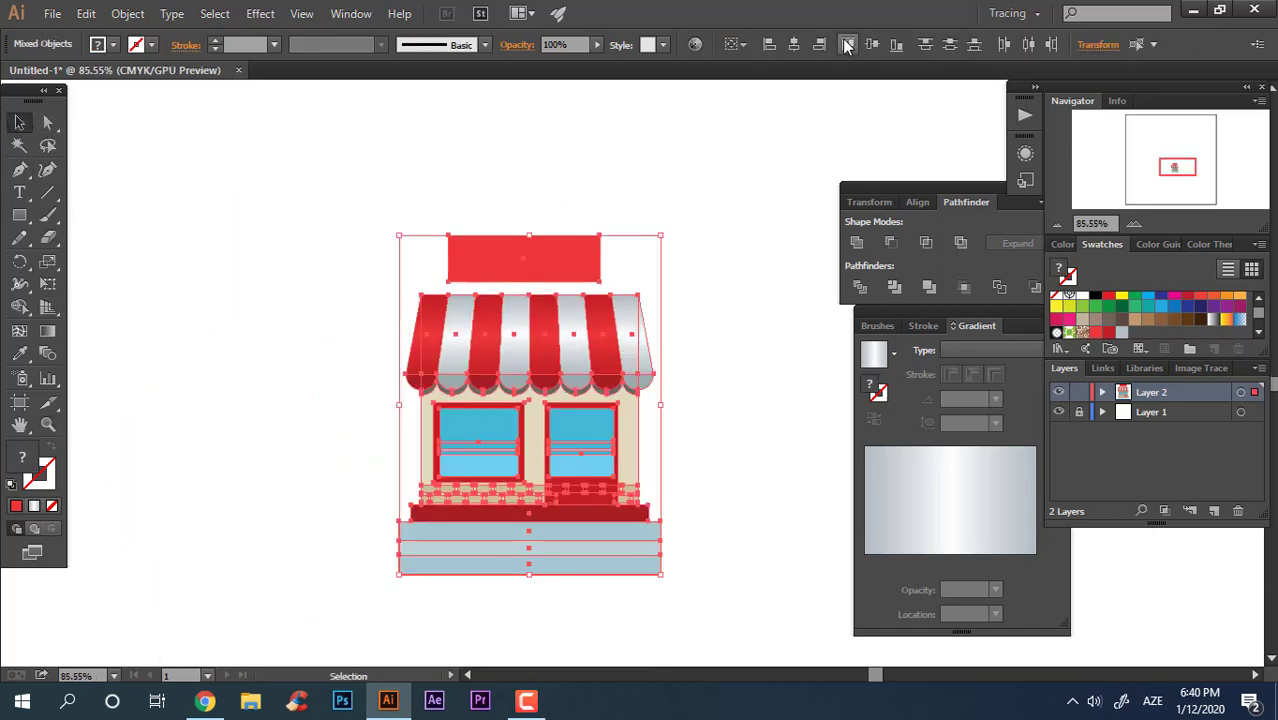
{"action": "left_click", "coordinate": [794, 45]}
{"action": "left_click", "coordinate": [685, 150]}
Duplicate the red sign rectangle in place and shrink the copy to about 171 × 44 pt.
{"action": "key", "text": "z"}
{"action": "left_click_drag", "start_coordinate": [553, 194], "coordinate": [762, 367]}
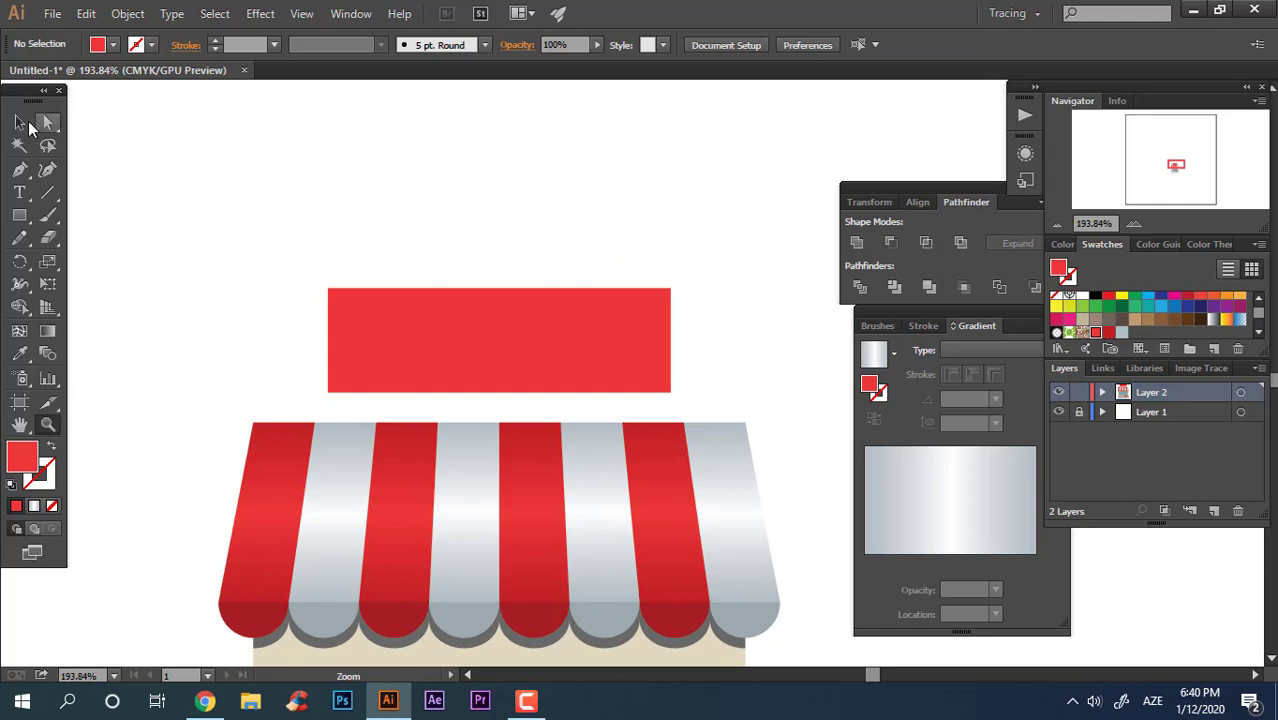
{"action": "left_click", "coordinate": [19, 123]}
{"action": "left_click", "coordinate": [456, 337]}
{"action": "key", "text": "a"}
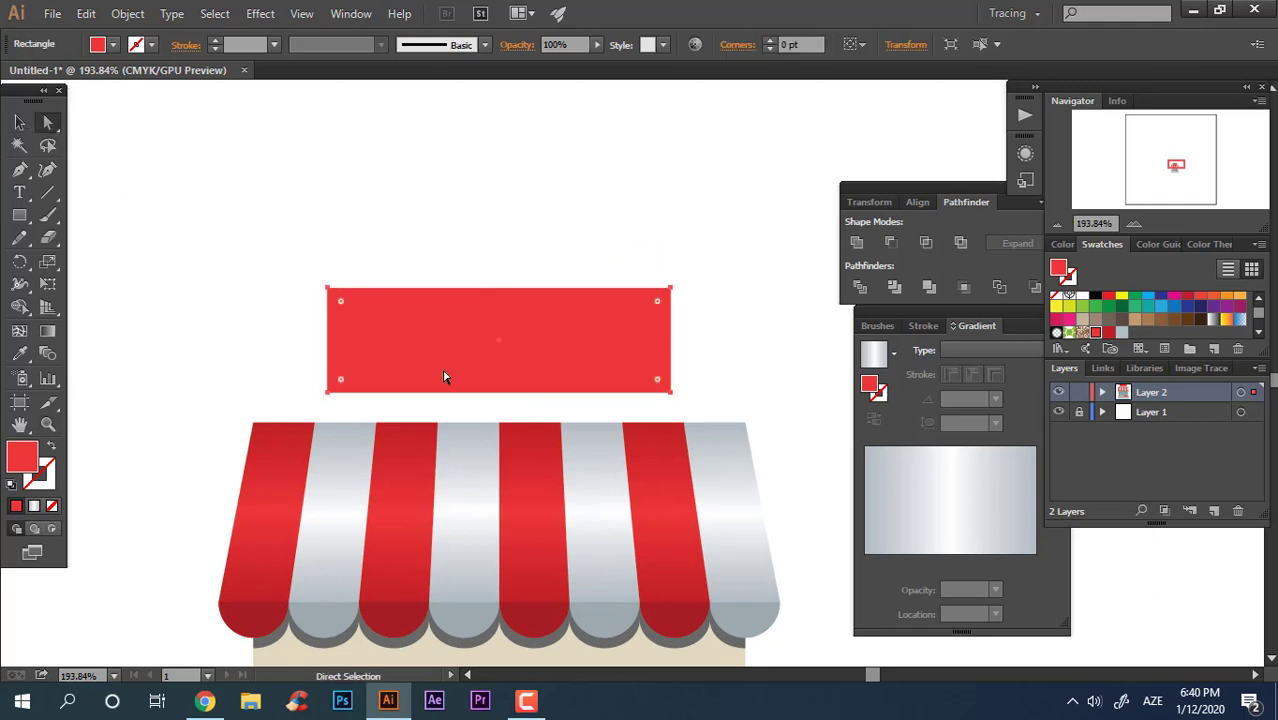
{"action": "left_click", "coordinate": [22, 121]}
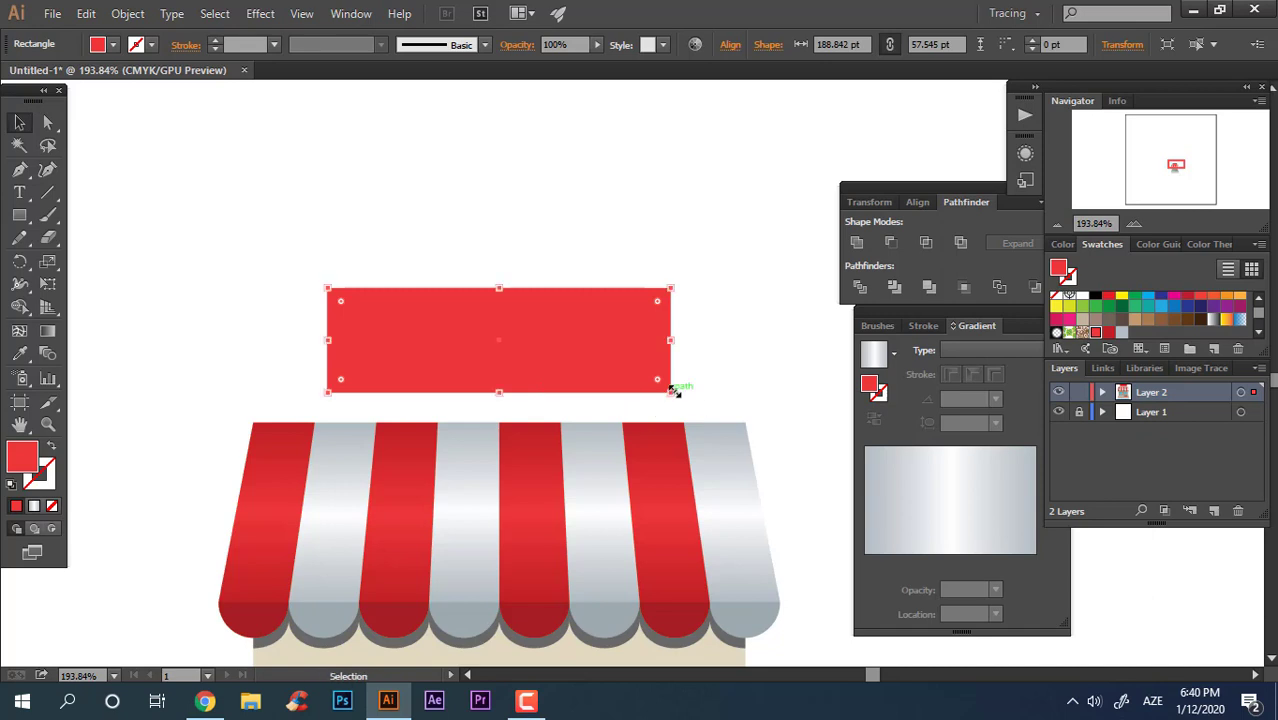
{"action": "mouse_move", "coordinate": [672, 390]}
{"action": "left_mouse_down"}
{"action": "mouse_move", "coordinate": [638, 373]}
{"action": "mouse_move", "coordinate": [656, 384]}
{"action": "left_mouse_up"}
{"action": "key", "text": "super+space"}
Fill the smaller sign rectangle with white.
{"action": "left_click", "coordinate": [1124, 334]}
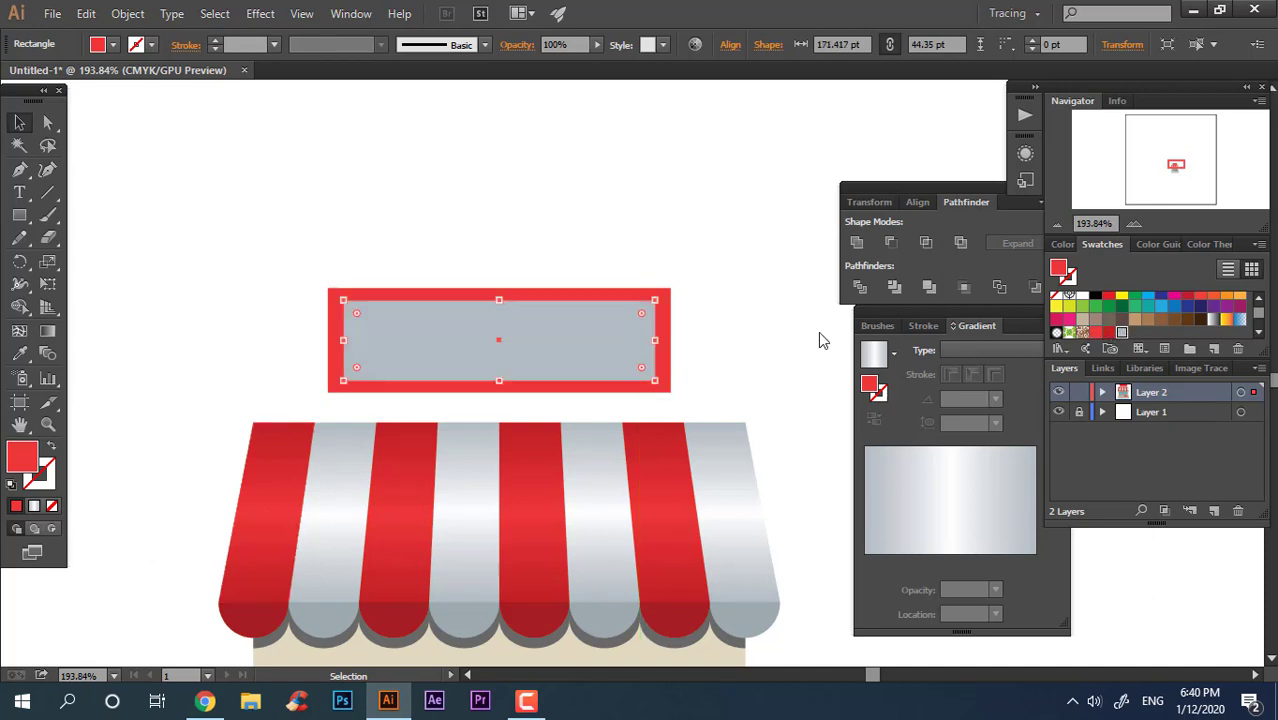
{"action": "scroll", "coordinate": [696, 486], "scroll_direction": "down", "scroll_amount": 3}
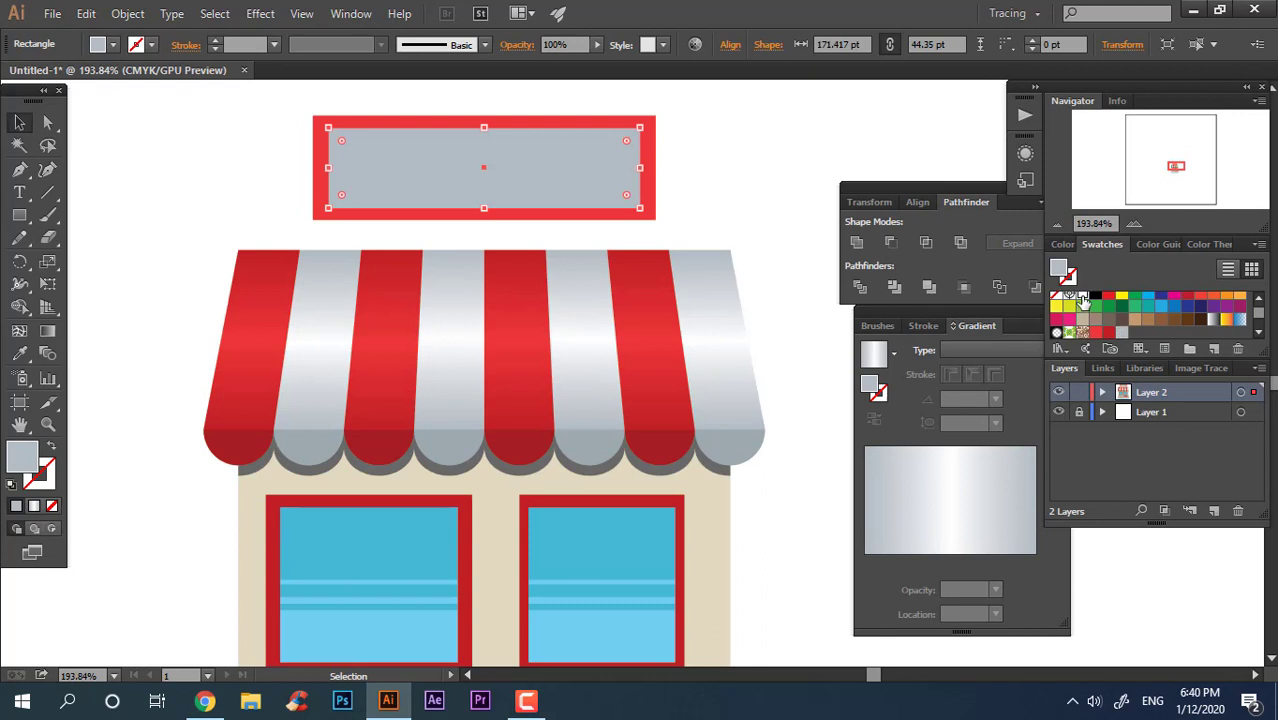
{"action": "left_click", "coordinate": [1083, 297]}
Select the white and red sign rectangles and centre them on each other horizontally and vertically.
{"action": "left_click_drag", "start_coordinate": [763, 193], "coordinate": [753, 289]}
{"action": "left_click_drag", "start_coordinate": [640, 267], "coordinate": [653, 279]}
{"action": "left_click", "coordinate": [17, 121]}
{"action": "left_click", "coordinate": [630, 272]}
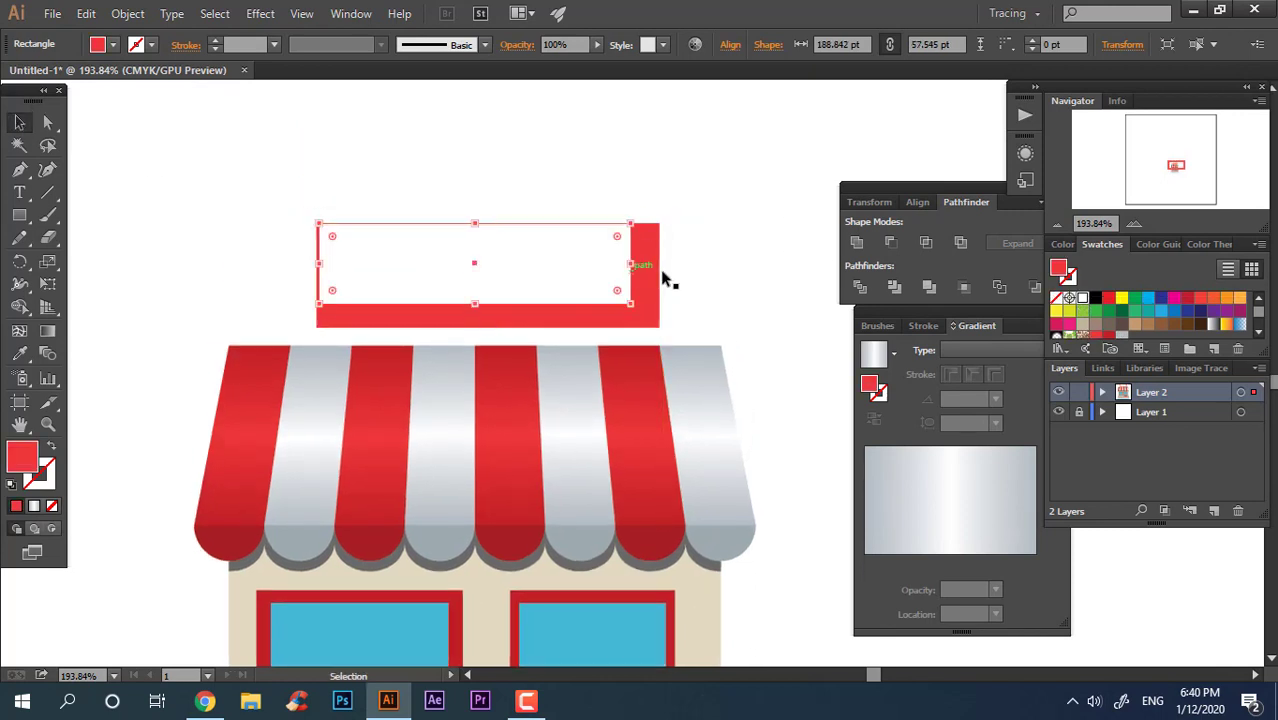
{"action": "left_click", "coordinate": [658, 274], "text": "shift"}
{"action": "left_click", "coordinate": [794, 44]}
{"action": "left_click", "coordinate": [872, 44]}
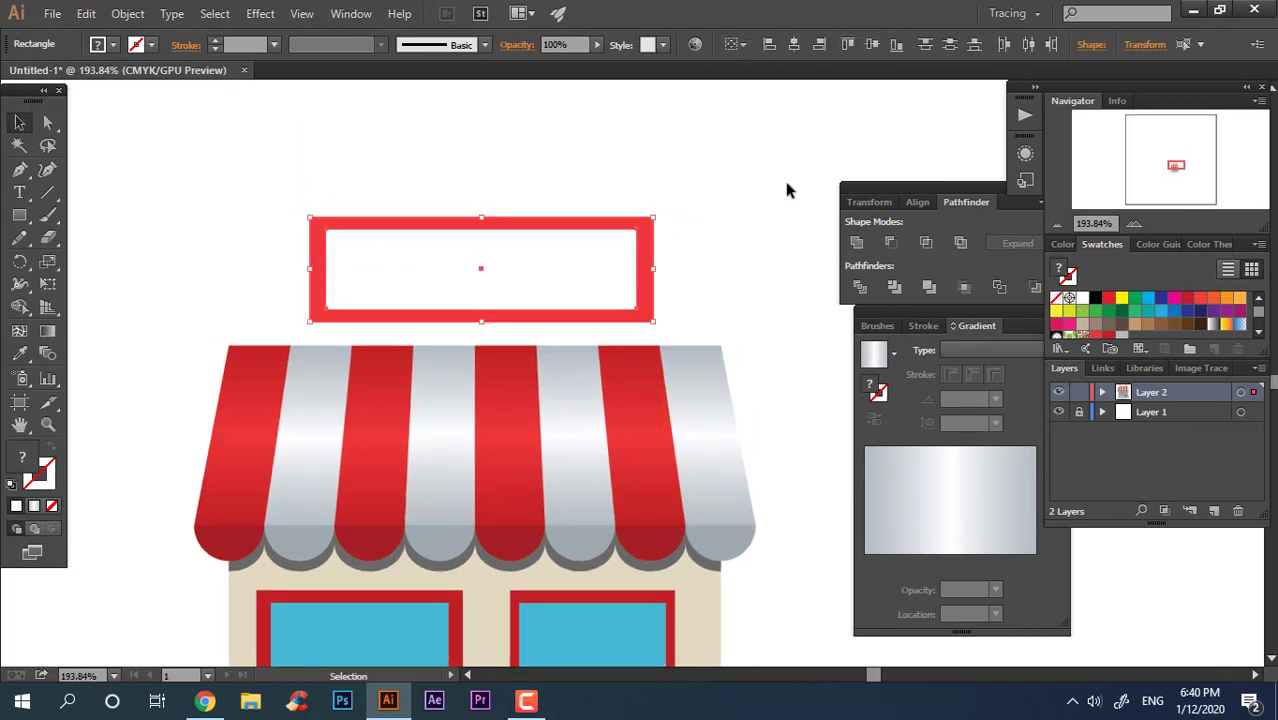
Select all the artwork and align the complete sign horizontally with the centre of the building.
{"action": "key", "text": "ctrl+0"}
{"action": "left_click", "coordinate": [534, 205]}
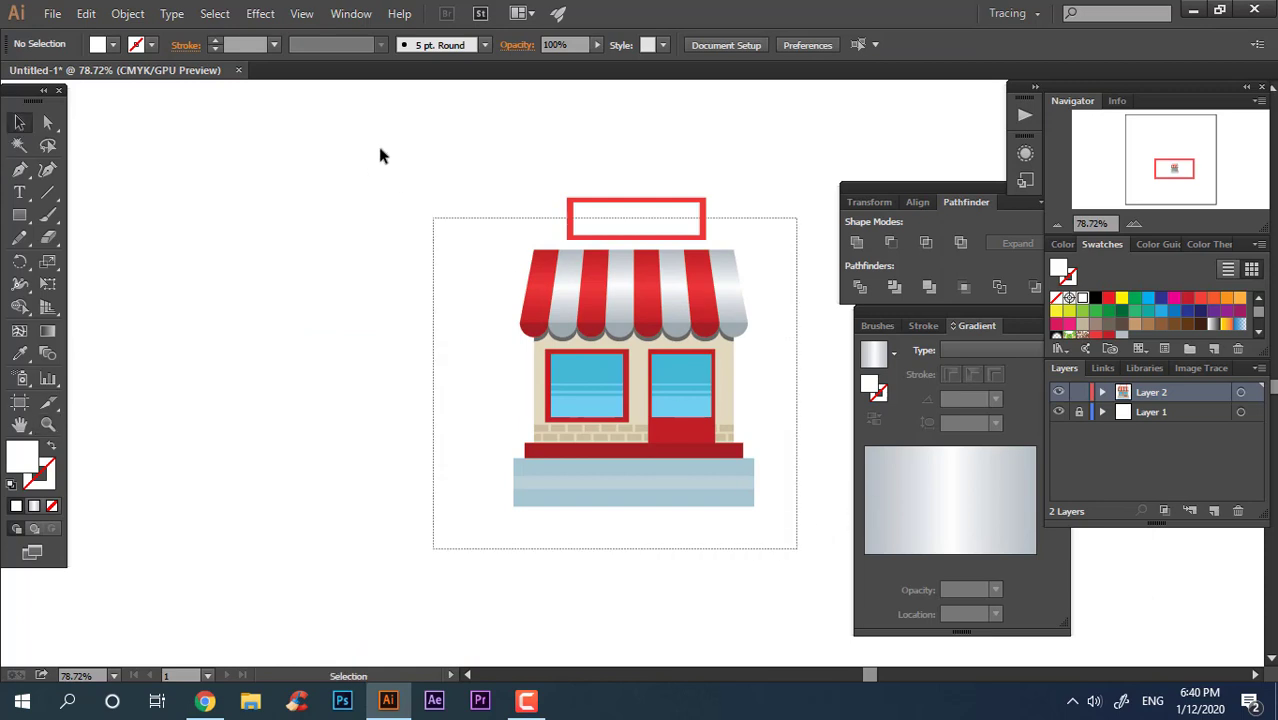
{"action": "key", "text": "ctrl+a"}
{"action": "left_click", "coordinate": [794, 46]}
{"action": "left_click", "coordinate": [787, 190]}
Round the corners of both sign rectangles, using a radius of about 9.4 pt for the white one.
{"action": "left_click_drag", "start_coordinate": [579, 156], "coordinate": [464, 189]}
{"action": "key", "text": "z"}
{"action": "left_click_drag", "start_coordinate": [580, 240], "coordinate": [940, 405]}
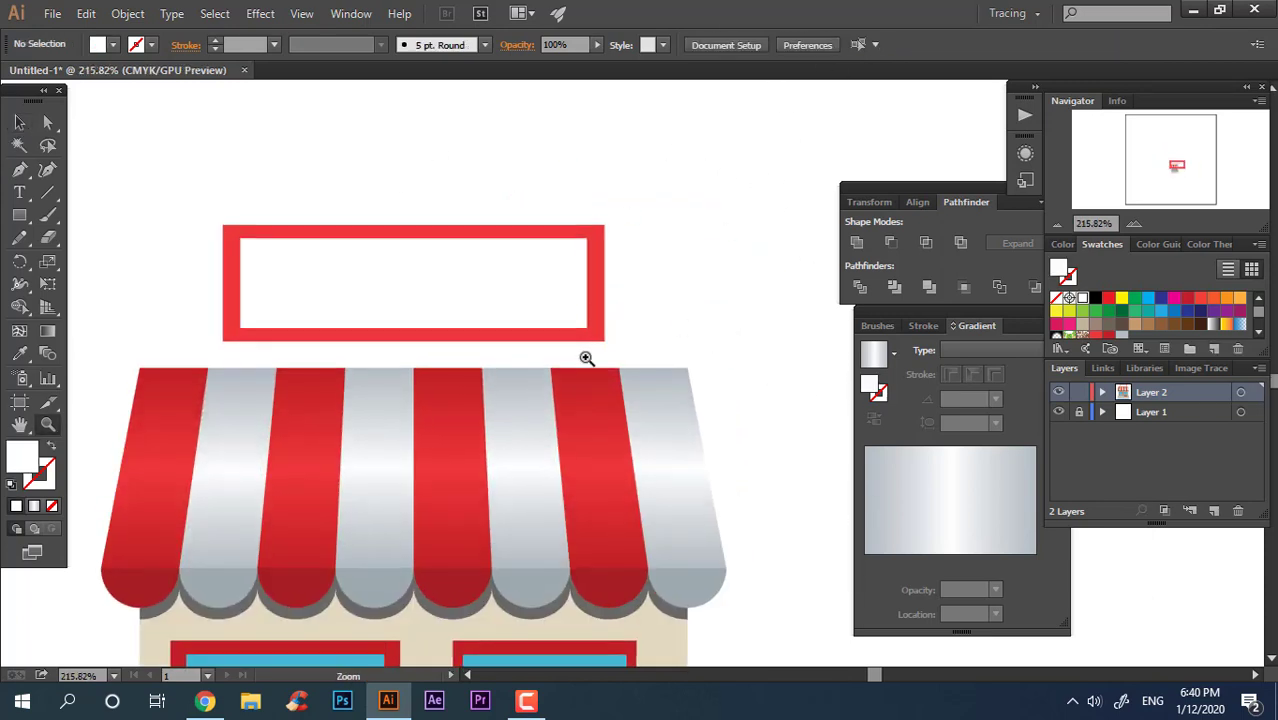
{"action": "left_click_drag", "start_coordinate": [321, 119], "coordinate": [382, 187]}
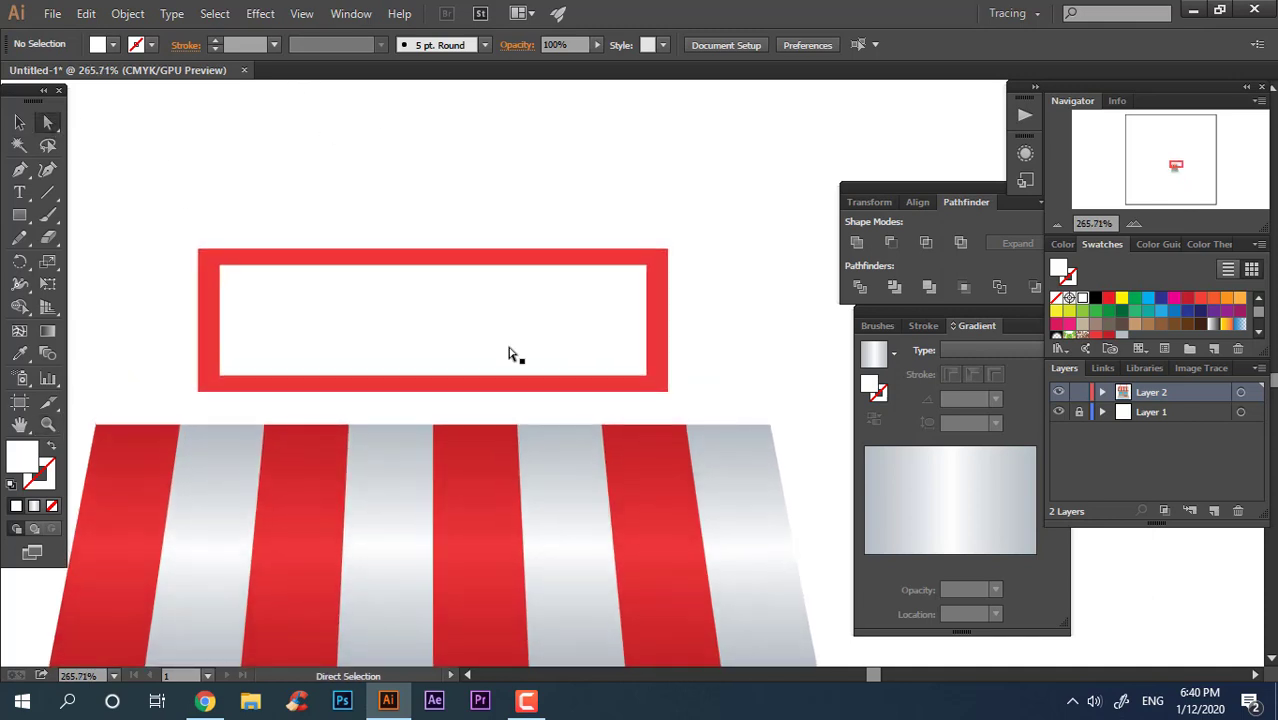
{"action": "left_click_drag", "start_coordinate": [816, 361], "coordinate": [463, 267]}
{"action": "left_click_drag", "start_coordinate": [697, 404], "coordinate": [322, 284]}
Enlarge the white sign rectangle about its centre to about 181 × 47 pt, then narrow it slightly to widen the red side borders.
{"action": "key", "text": "z"}
{"action": "left_click", "coordinate": [24, 122]}
{"action": "left_click", "coordinate": [676, 378]}
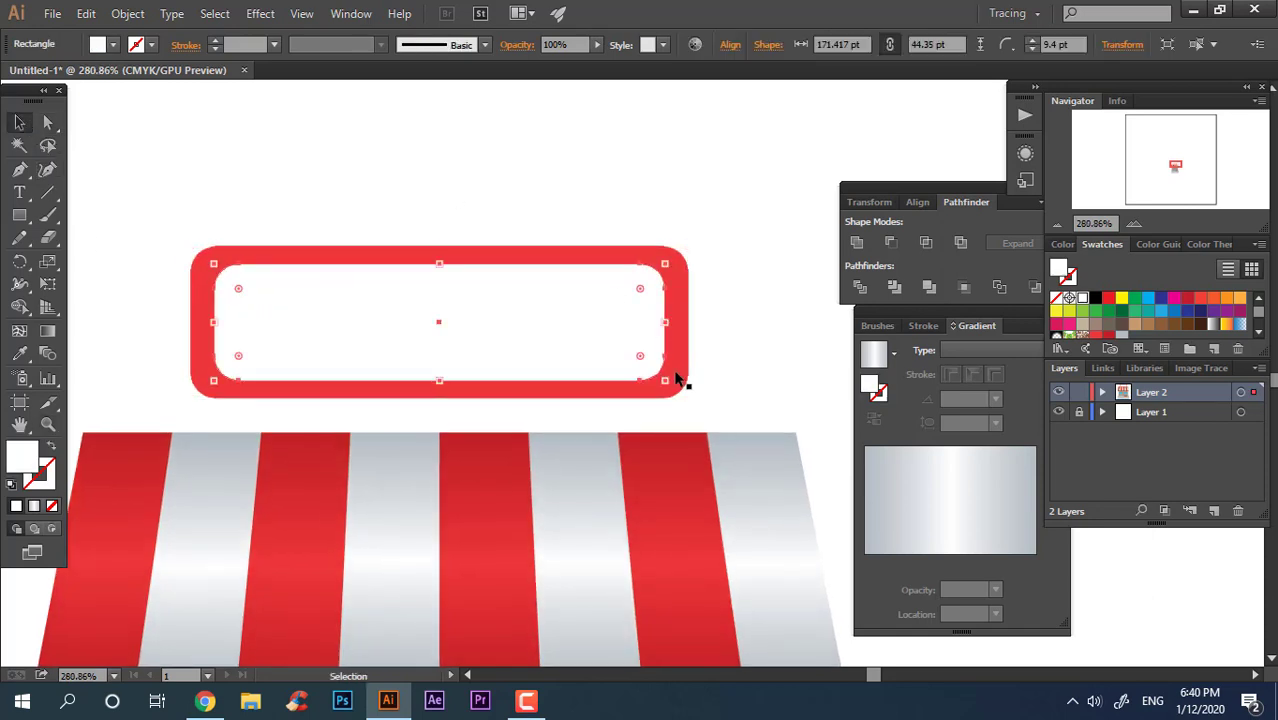
{"action": "left_click_drag", "start_coordinate": [666, 385], "coordinate": [680, 388]}
{"action": "left_click", "coordinate": [793, 379]}
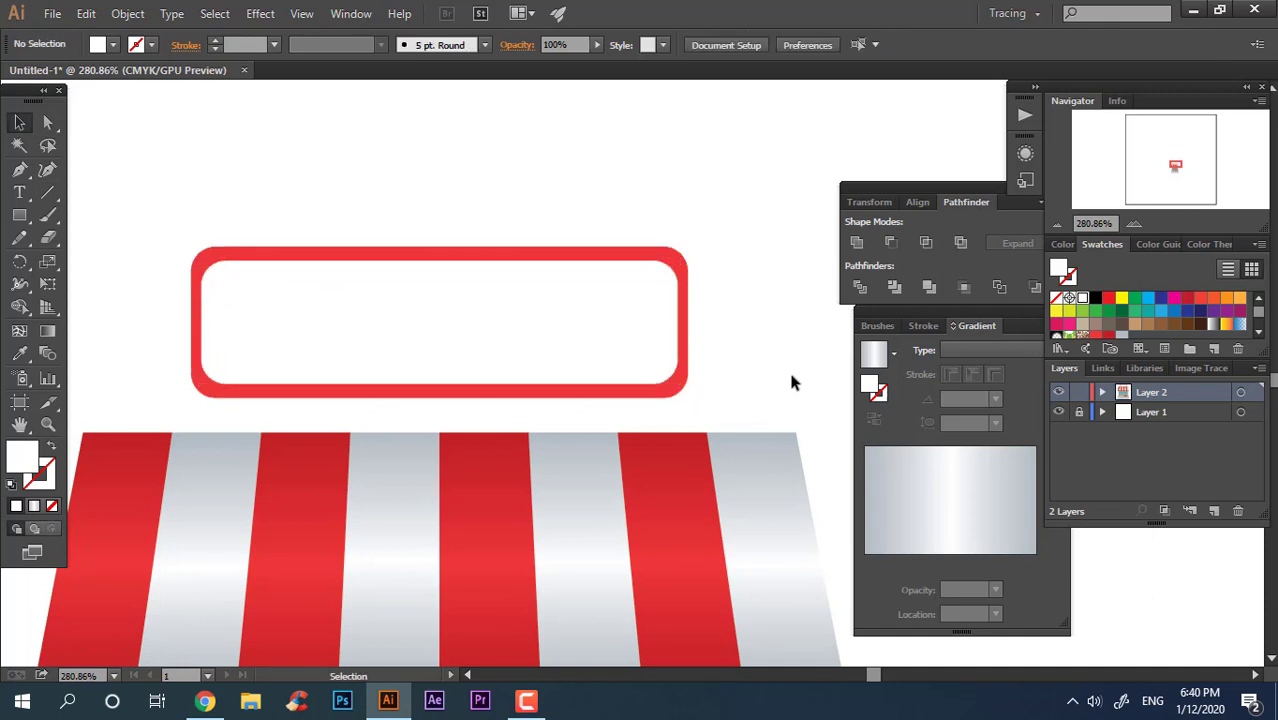
{"action": "left_click", "coordinate": [600, 342]}
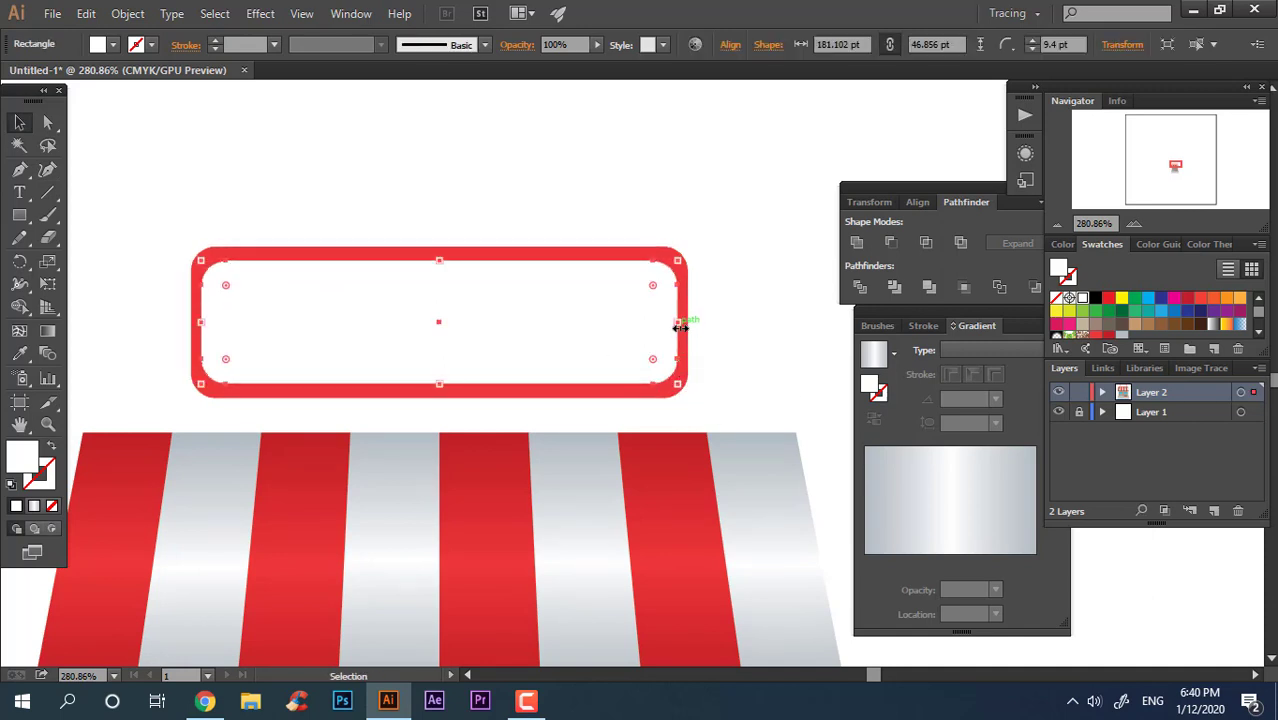
{"action": "left_click_drag", "start_coordinate": [680, 328], "coordinate": [673, 329]}
{"action": "left_click", "coordinate": [788, 350]}
Refine the corner rounding of the white sign rectangle and the red frame, giving the frame a radius of about 12.3 pt.
{"action": "key", "text": "z"}
{"action": "left_click_drag", "start_coordinate": [787, 351], "coordinate": [706, 393]}
{"action": "left_click_drag", "start_coordinate": [706, 393], "coordinate": [595, 340]}
{"action": "left_click_drag", "start_coordinate": [595, 340], "coordinate": [622, 338]}
{"action": "left_click", "coordinate": [20, 124]}
{"action": "left_click", "coordinate": [45, 127]}
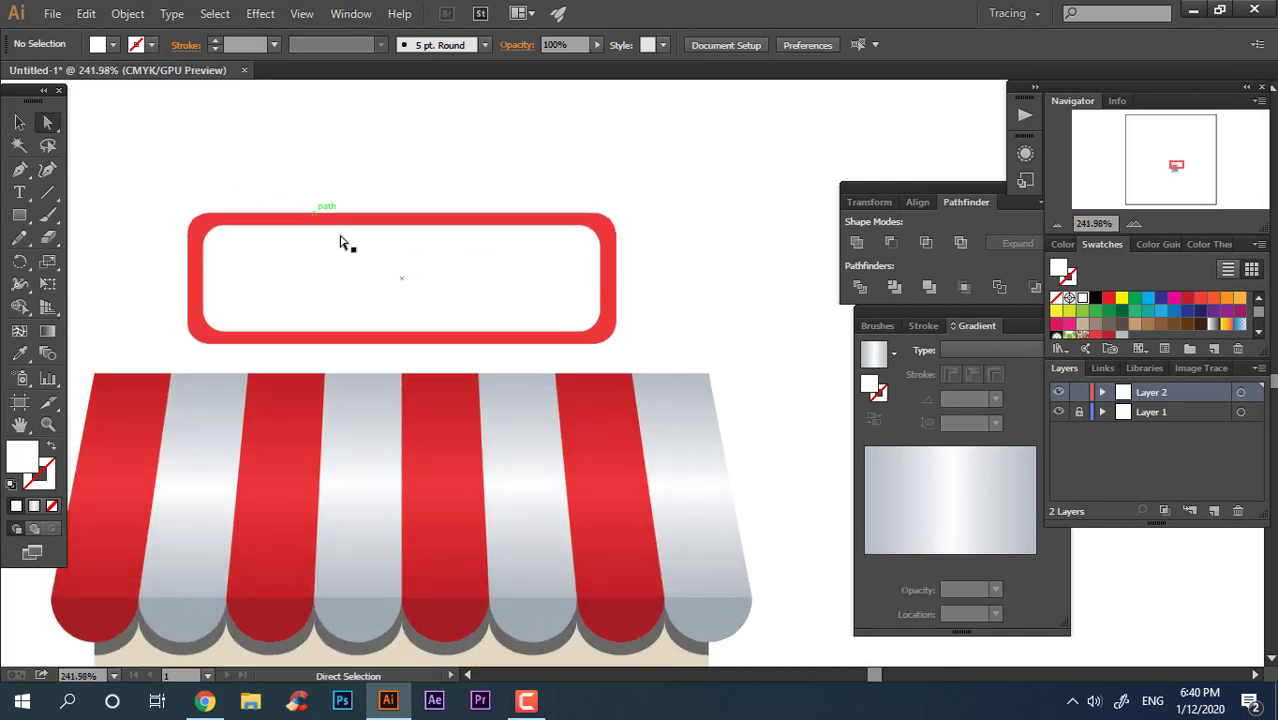
{"action": "left_click", "coordinate": [225, 224]}
{"action": "left_click", "coordinate": [281, 281]}
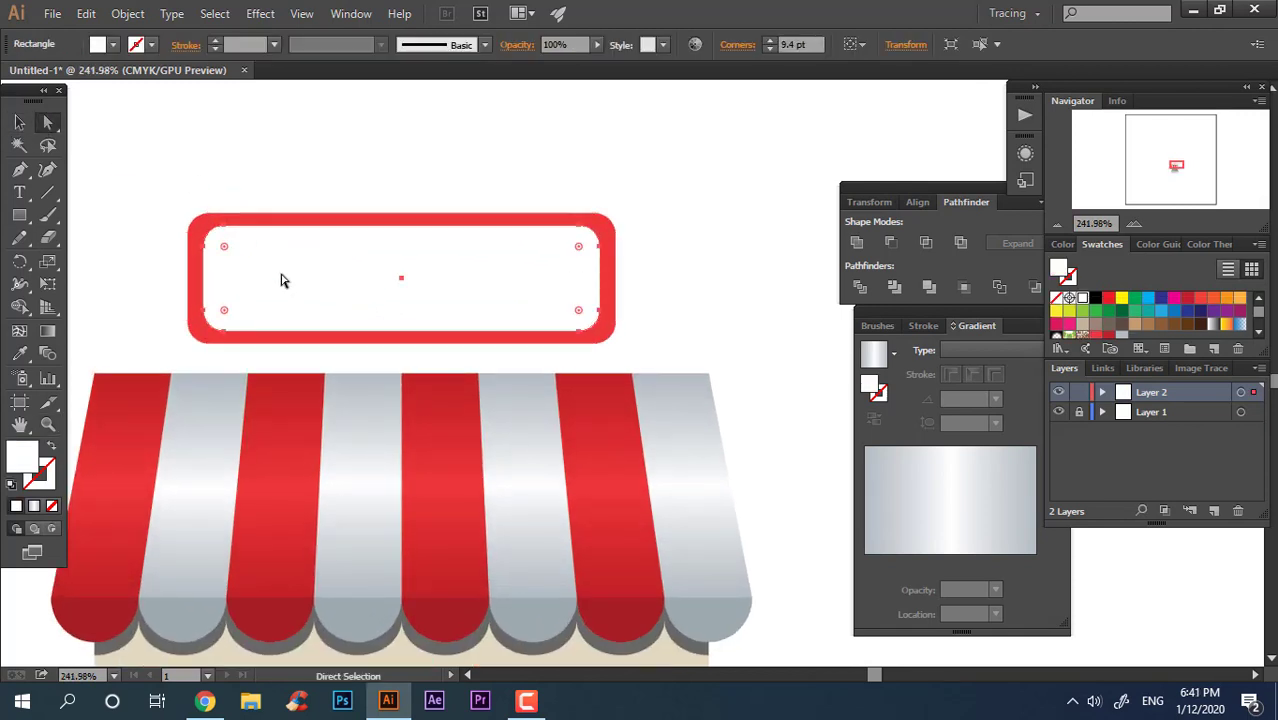
{"action": "left_click_drag", "start_coordinate": [223, 247], "coordinate": [219, 248]}
{"action": "left_click", "coordinate": [229, 220]}
{"action": "key", "text": "v"}
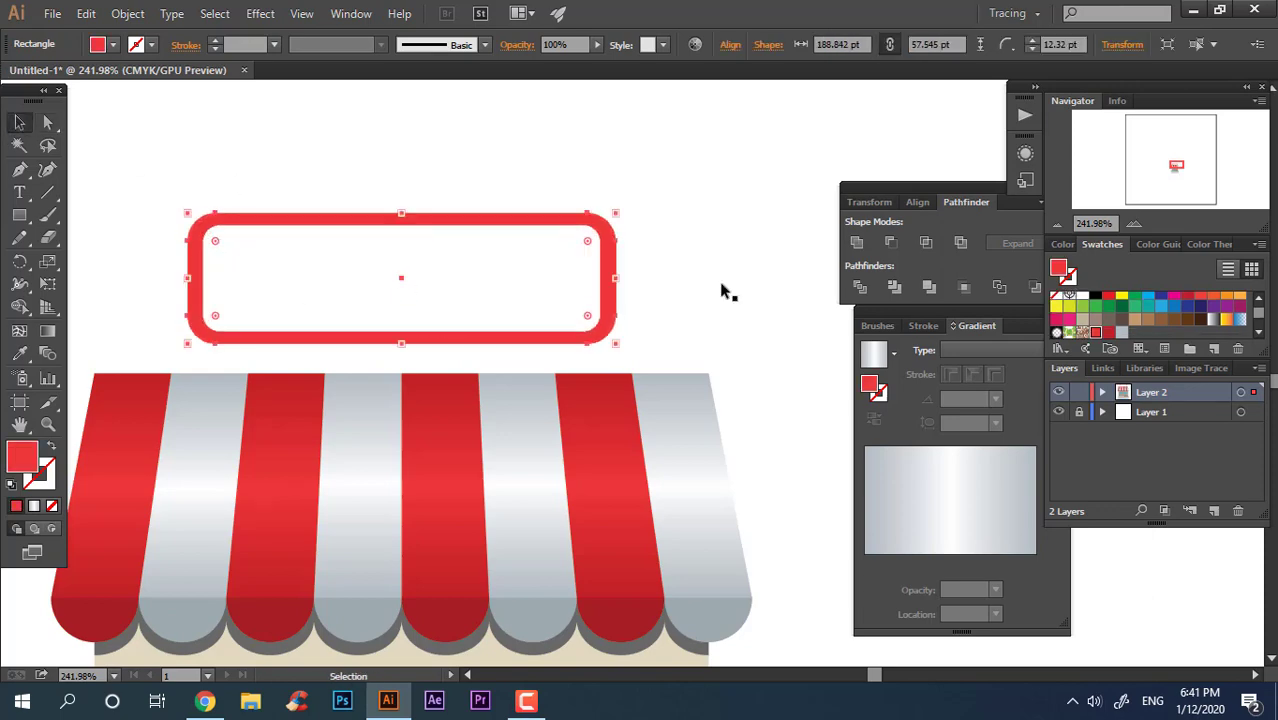
Apply the Unite shape mode separately to the red sign frame and the white sign rectangle.
{"action": "left_click", "coordinate": [856, 243]}
{"action": "left_click", "coordinate": [529, 248]}
{"action": "left_click", "coordinate": [861, 241]}
{"action": "left_click", "coordinate": [762, 279]}
Draw a narrow post about 6.3 × 18.7 pt between the sign and the awning and fill it with the bright red swatch.
{"action": "left_click_drag", "start_coordinate": [686, 258], "coordinate": [576, 343]}
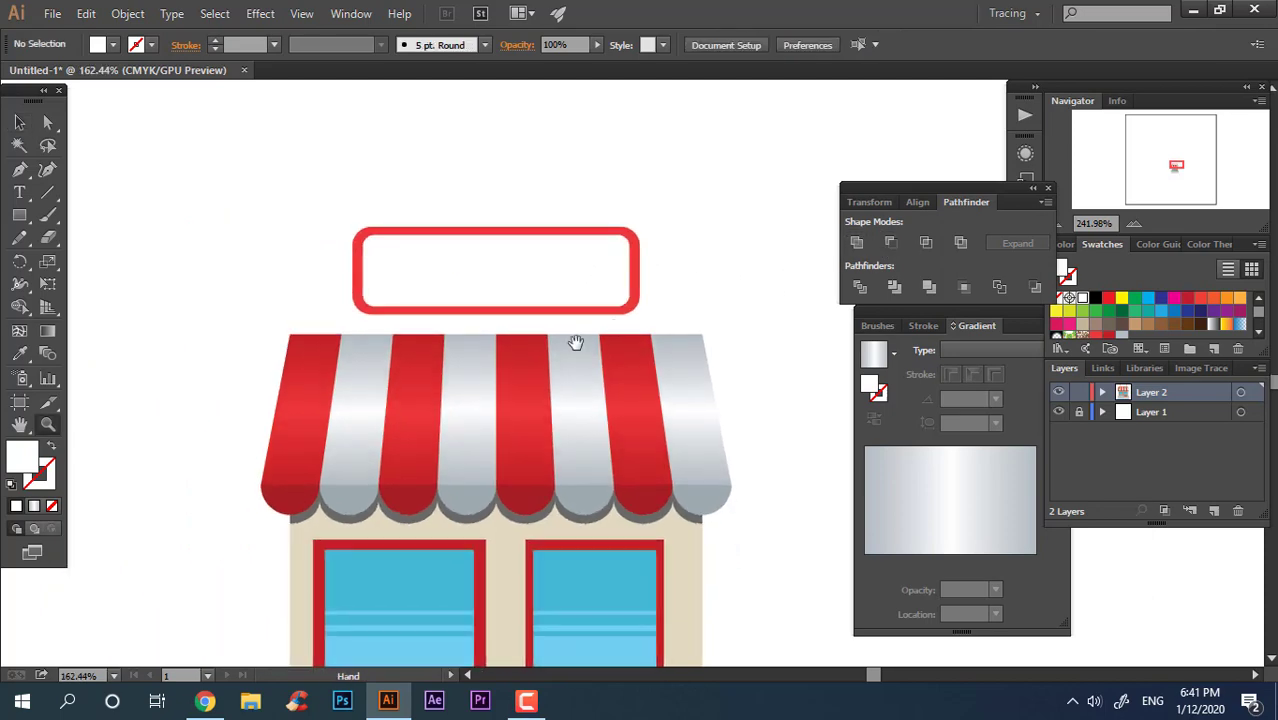
{"action": "left_click_drag", "start_coordinate": [490, 303], "coordinate": [474, 387]}
{"action": "left_click", "coordinate": [26, 220]}
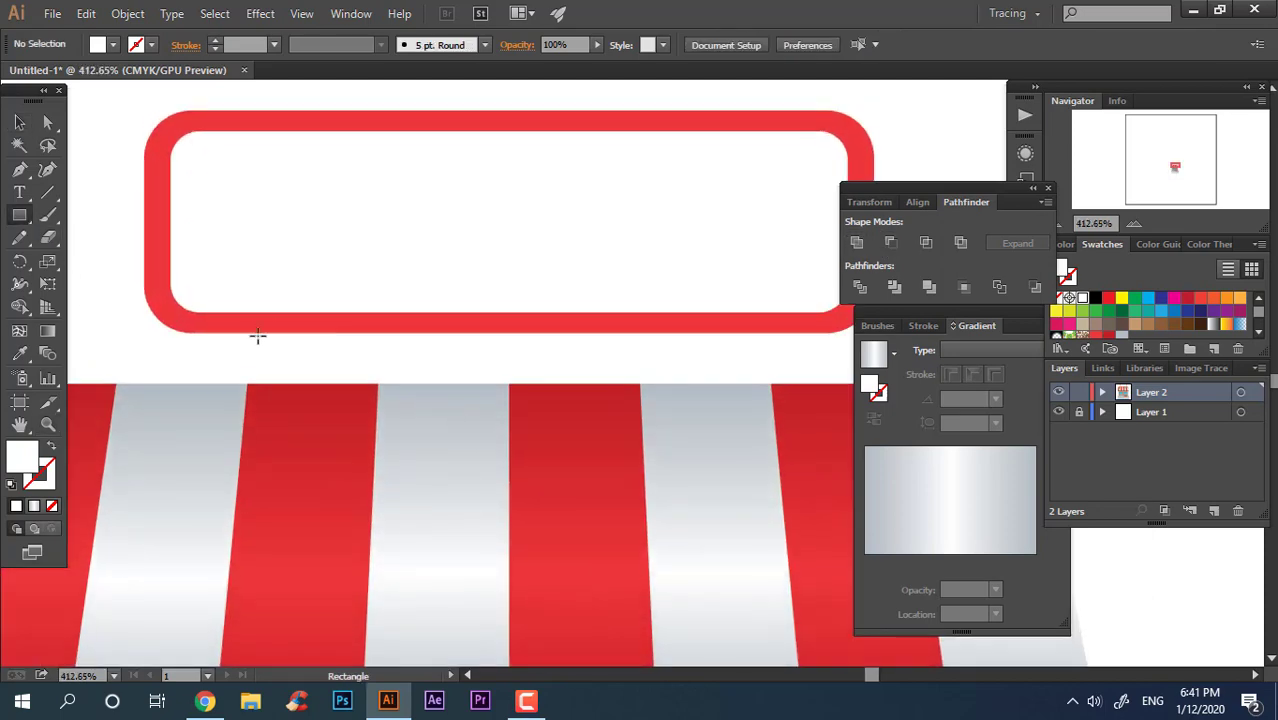
{"action": "left_click_drag", "start_coordinate": [247, 325], "coordinate": [271, 398]}
{"action": "left_click_drag", "start_coordinate": [334, 327], "coordinate": [257, 346]}
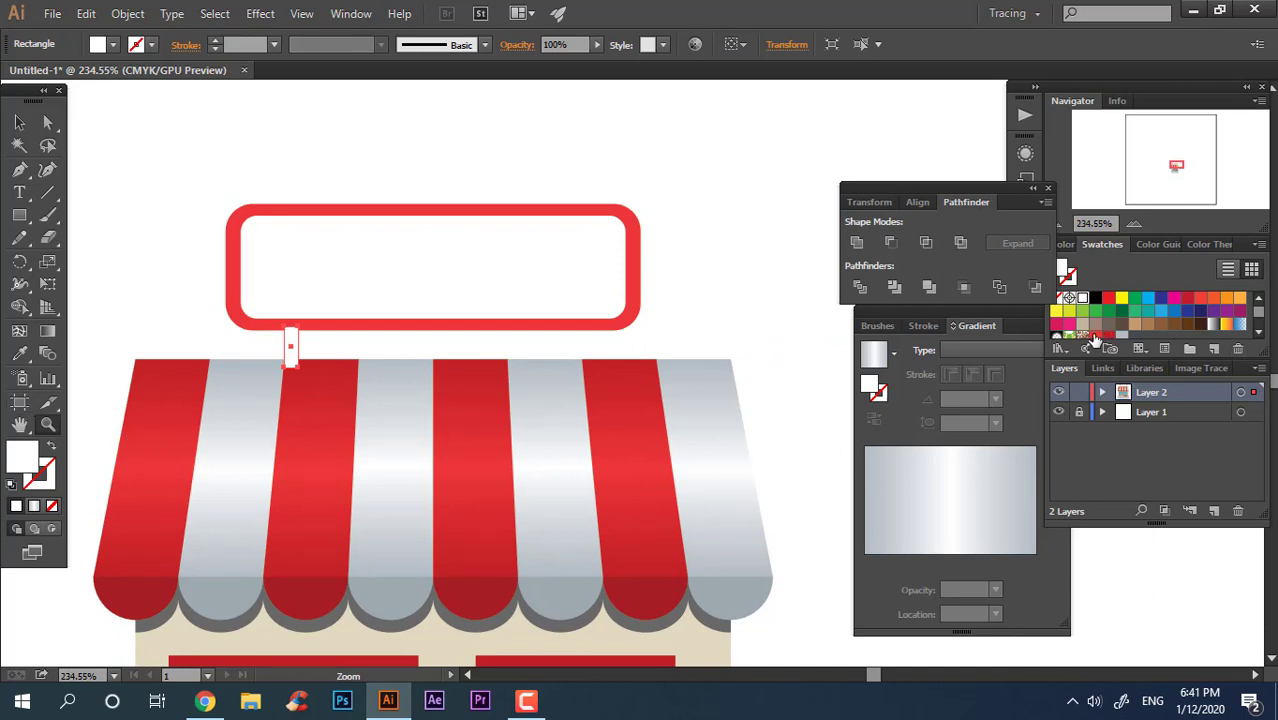
{"action": "left_click", "coordinate": [1094, 338]}
Overlay a copy of the post shortened to about 5.6 pt high at its upper end and fill it with the dark red swatch.
{"action": "left_click_drag", "start_coordinate": [281, 346], "coordinate": [449, 443]}
{"action": "left_click", "coordinate": [18, 123]}
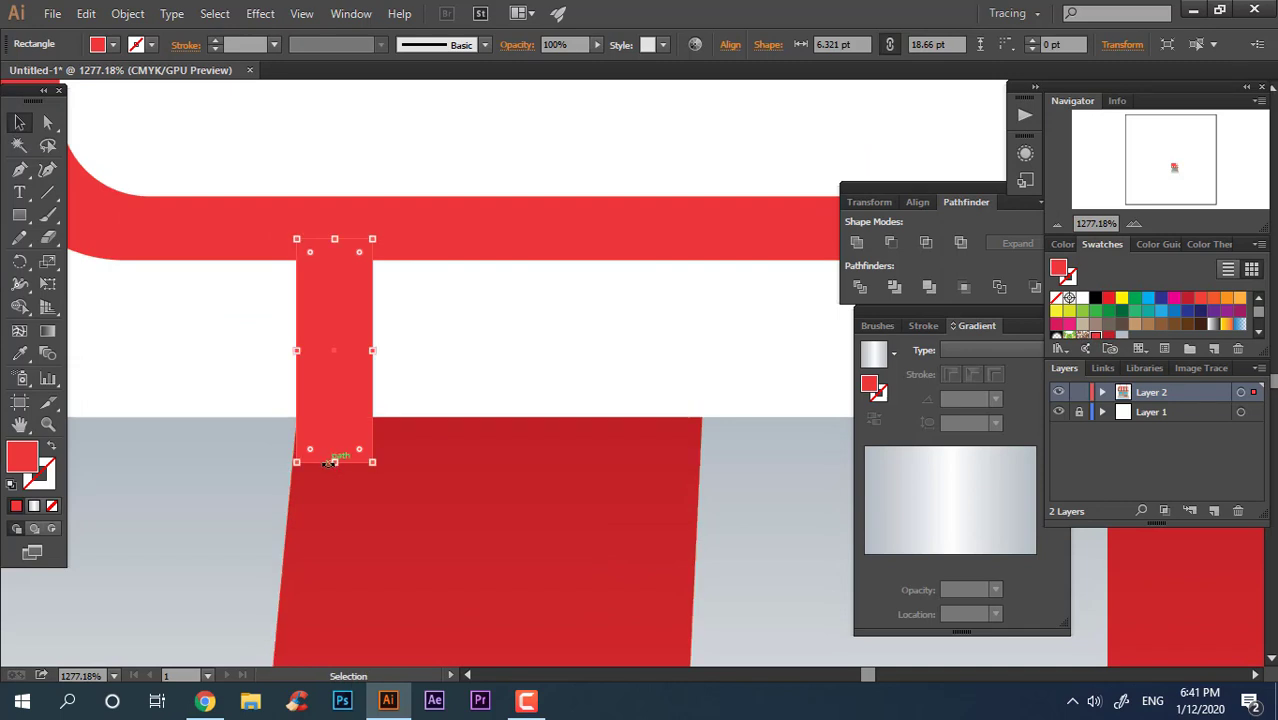
{"action": "left_click_drag", "start_coordinate": [334, 462], "coordinate": [334, 306]}
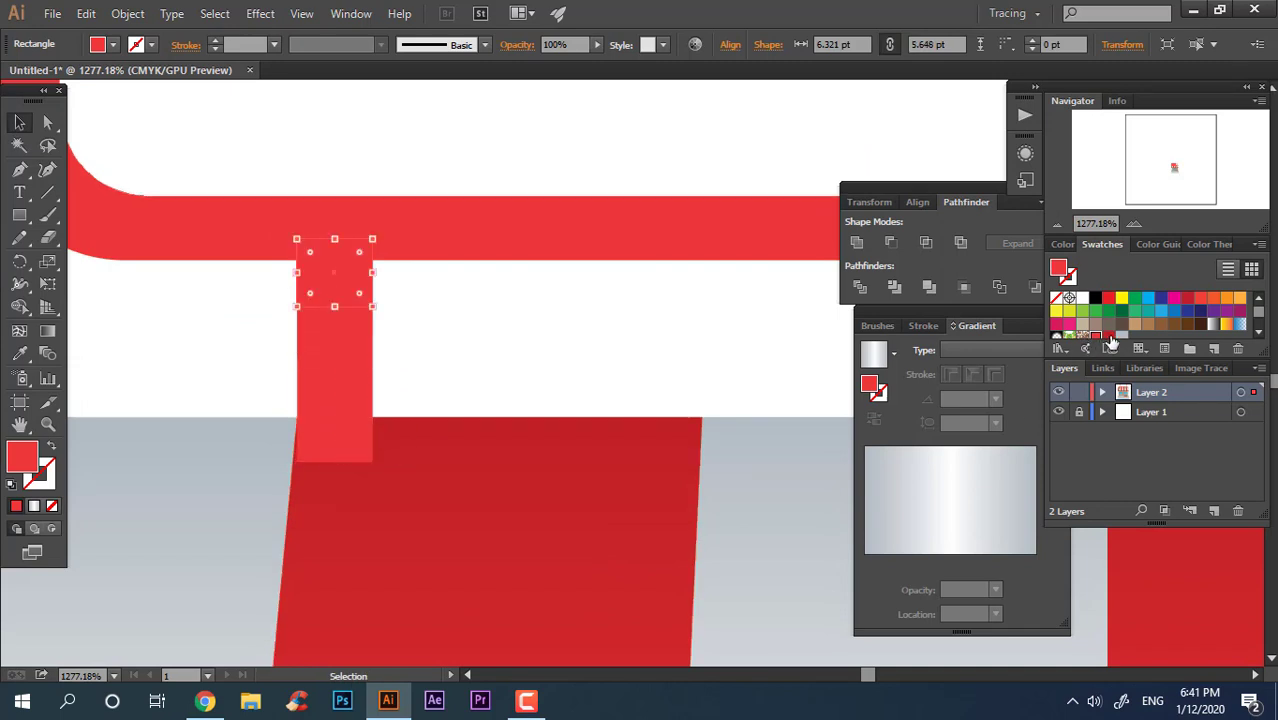
{"action": "left_click", "coordinate": [1108, 337]}
Group the two post rectangles and place them behind the sign frame and the awning.
{"action": "left_click_drag", "start_coordinate": [461, 328], "coordinate": [342, 285]}
{"action": "right_click", "coordinate": [398, 334]}
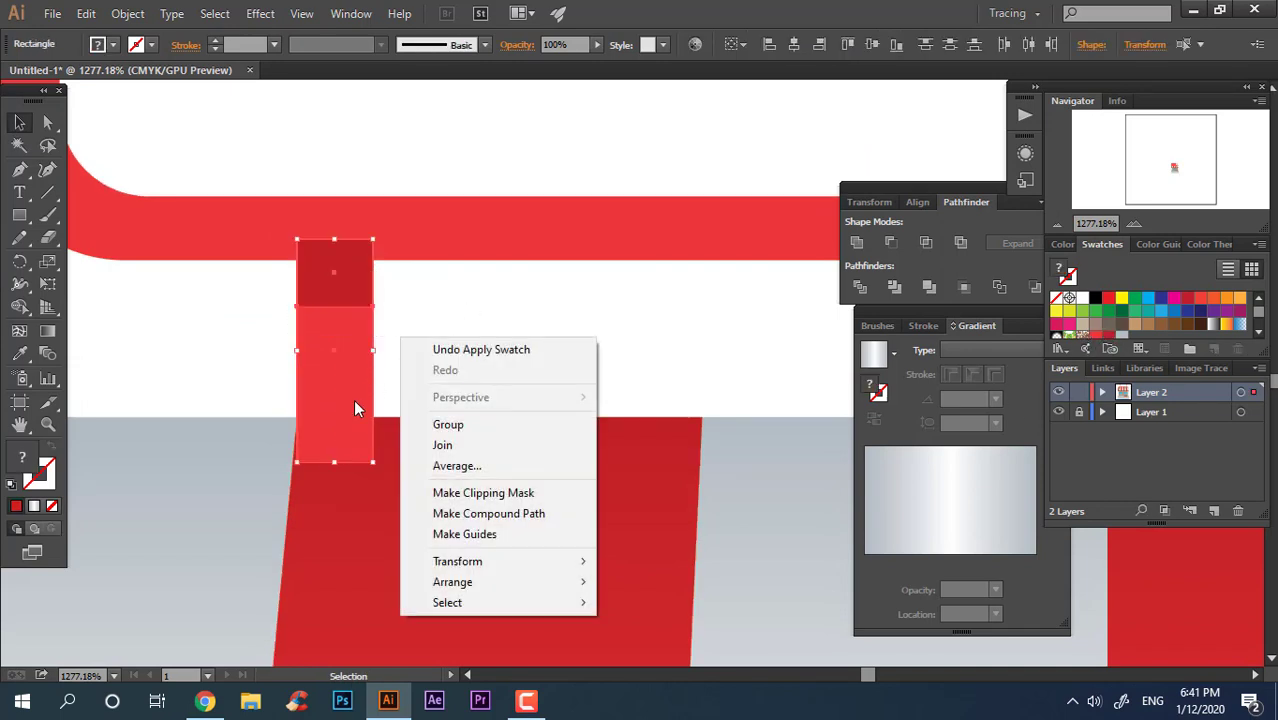
{"action": "right_click", "coordinate": [350, 394]}
{"action": "left_click", "coordinate": [400, 480]}
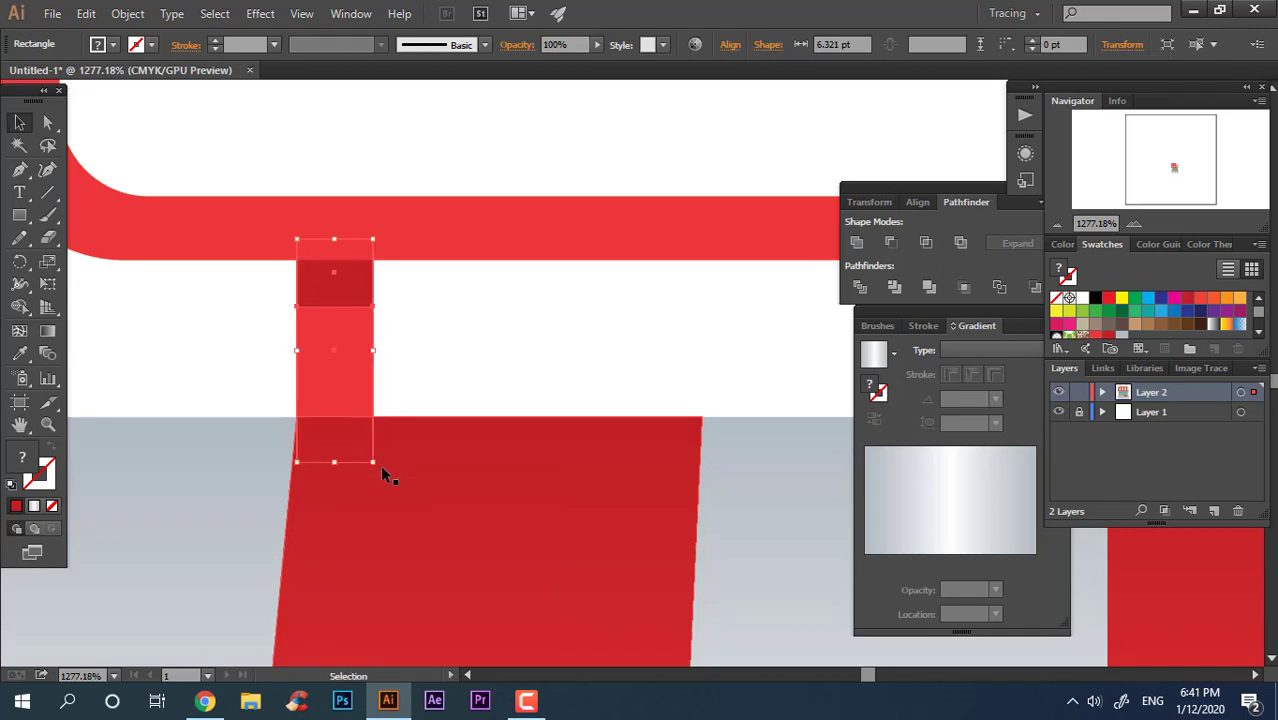
{"action": "left_click", "coordinate": [702, 386]}
Copy the post horizontally about 135 pt to the other end of the sign.
{"action": "key", "text": "z"}
{"action": "left_click_drag", "start_coordinate": [718, 380], "coordinate": [208, 368]}
{"action": "left_click_drag", "start_coordinate": [441, 391], "coordinate": [474, 386]}
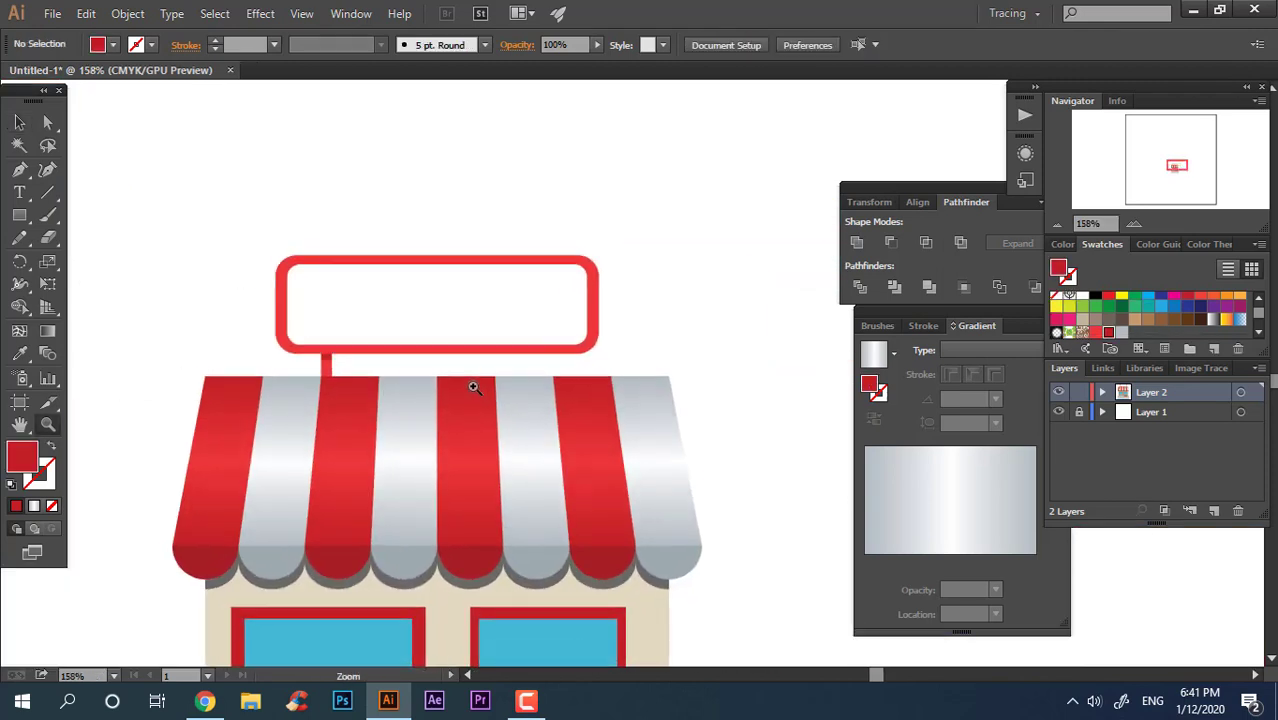
{"action": "left_click", "coordinate": [18, 124]}
{"action": "left_click_drag", "start_coordinate": [323, 365], "coordinate": [565, 412]}
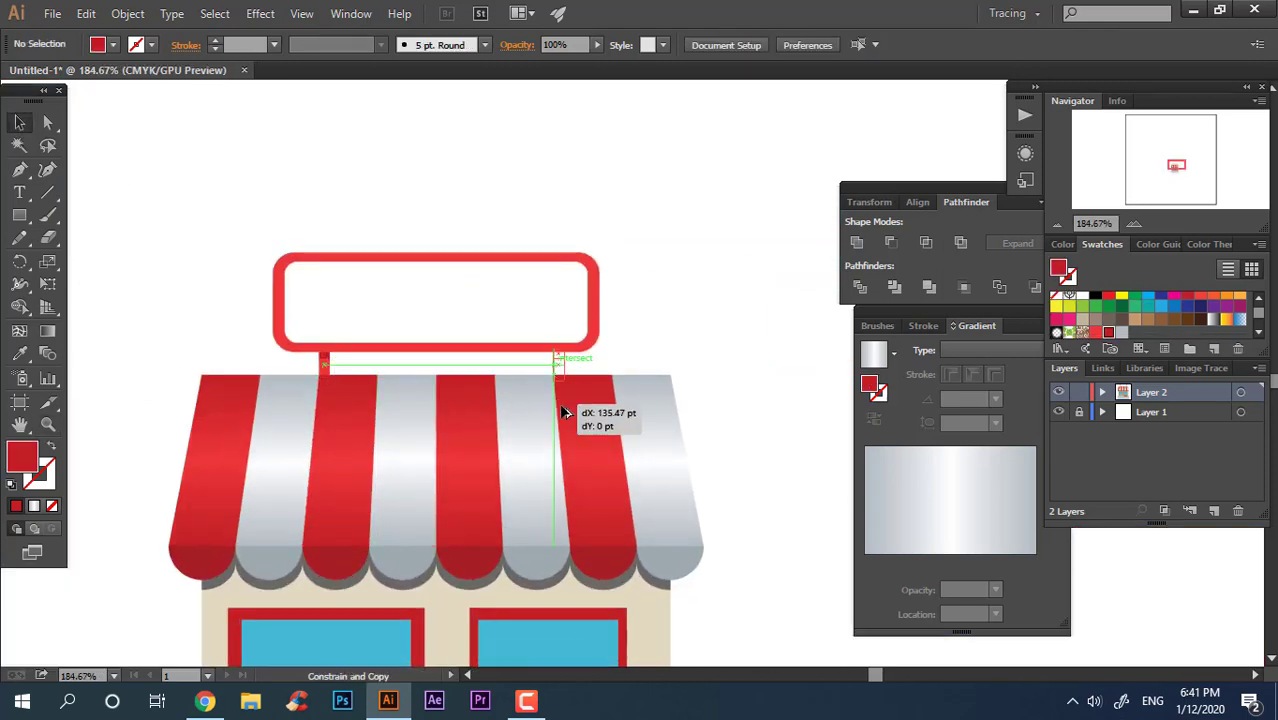
{"action": "left_click", "coordinate": [616, 338]}
Select both sign posts together and group them.
{"action": "key", "text": "z"}
{"action": "left_click_drag", "start_coordinate": [676, 340], "coordinate": [614, 369]}
{"action": "left_click_drag", "start_coordinate": [614, 369], "coordinate": [580, 300]}
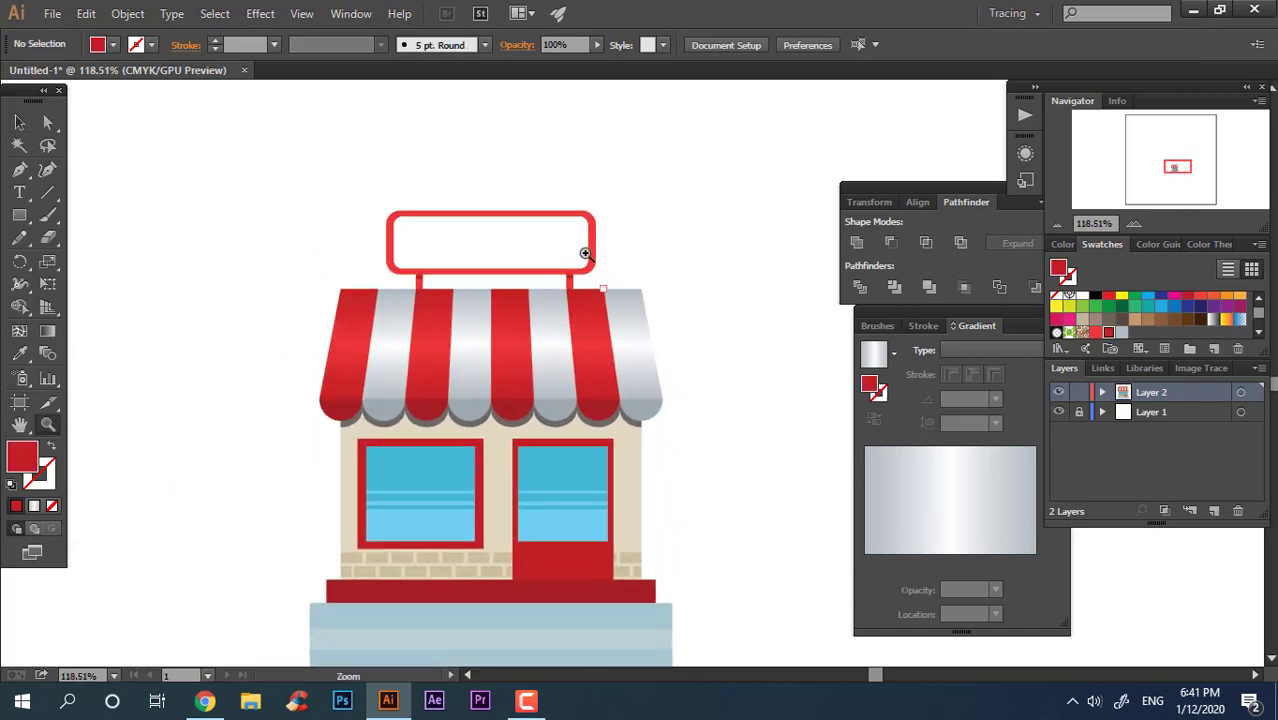
{"action": "left_click_drag", "start_coordinate": [587, 251], "coordinate": [750, 367]}
{"action": "left_click", "coordinate": [18, 122]}
{"action": "left_click_drag", "start_coordinate": [640, 318], "coordinate": [48, 307]}
{"action": "right_click", "coordinate": [292, 323]}
{"action": "left_click", "coordinate": [399, 413]}
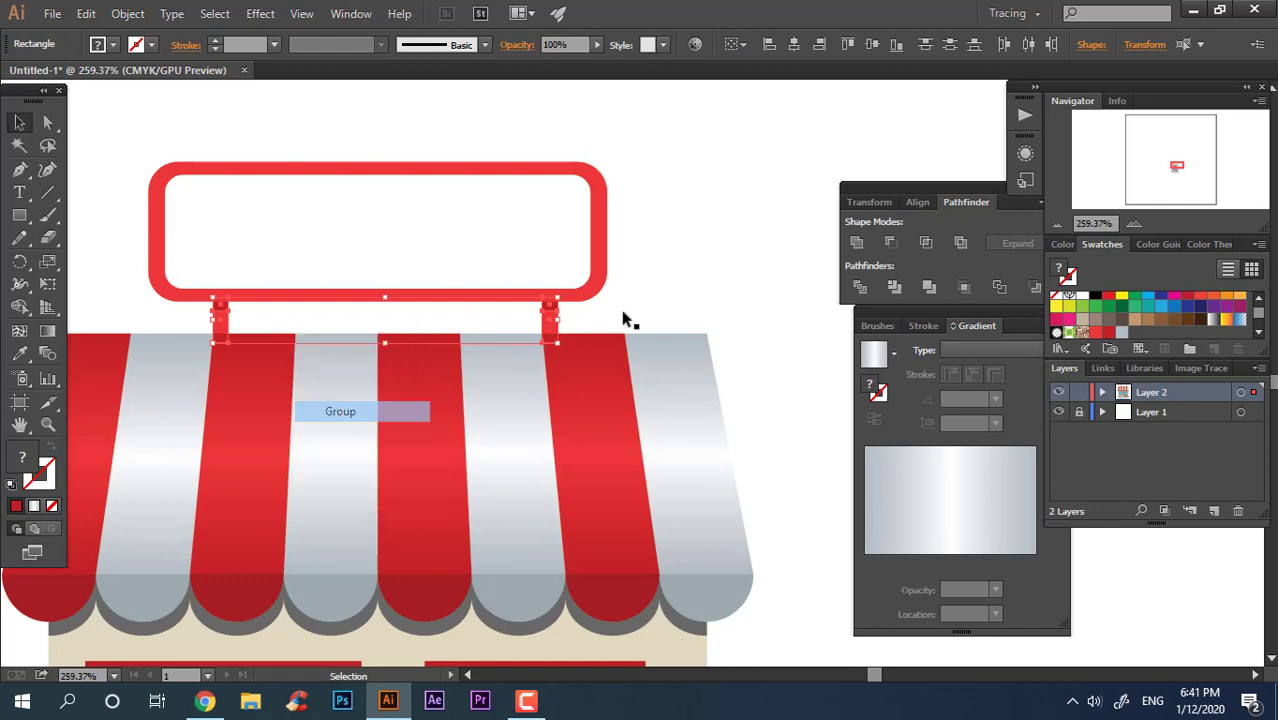
Centre the grouped sign posts horizontally with the sign and the building.
{"action": "key", "text": "z"}
{"action": "left_click_drag", "start_coordinate": [719, 184], "coordinate": [177, 229]}
{"action": "left_click", "coordinate": [18, 122]}
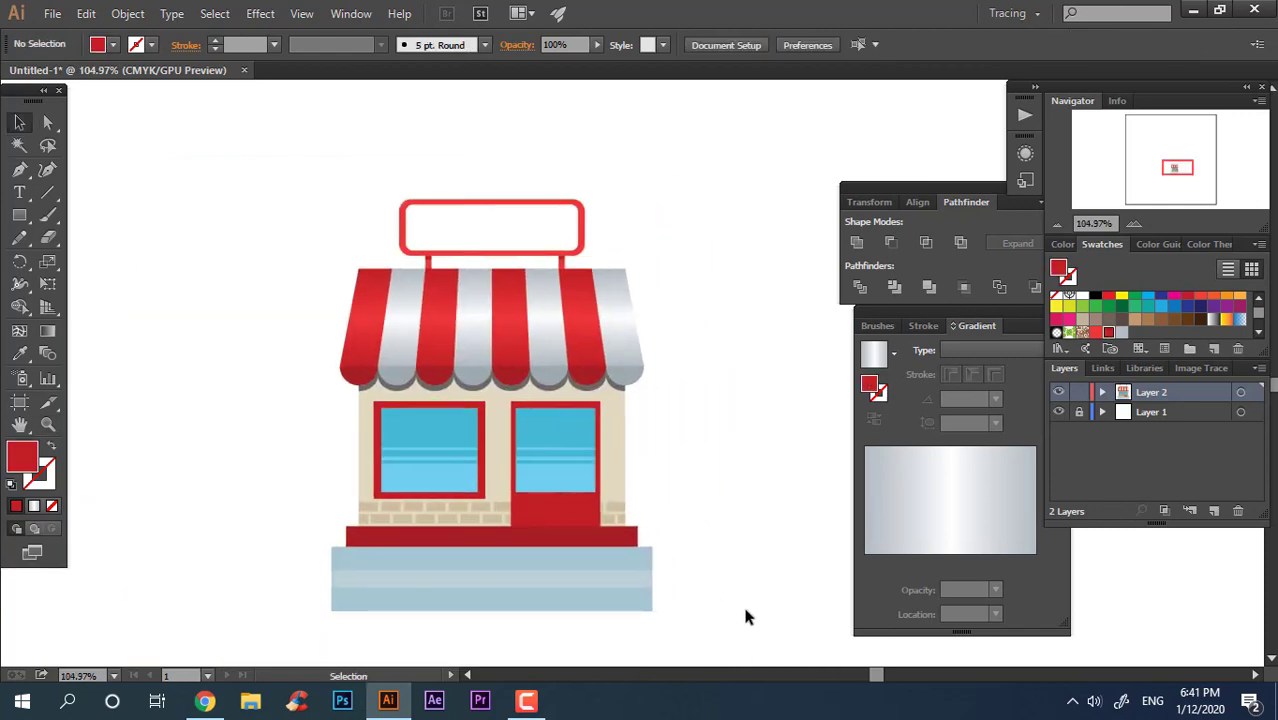
{"action": "left_click_drag", "start_coordinate": [745, 610], "coordinate": [280, 95]}
{"action": "left_click", "coordinate": [764, 47]}
{"action": "left_click", "coordinate": [712, 316]}
Draw a circle about 108 pt in diameter as a tree crown to the left of the shop.
{"action": "key", "text": "z"}
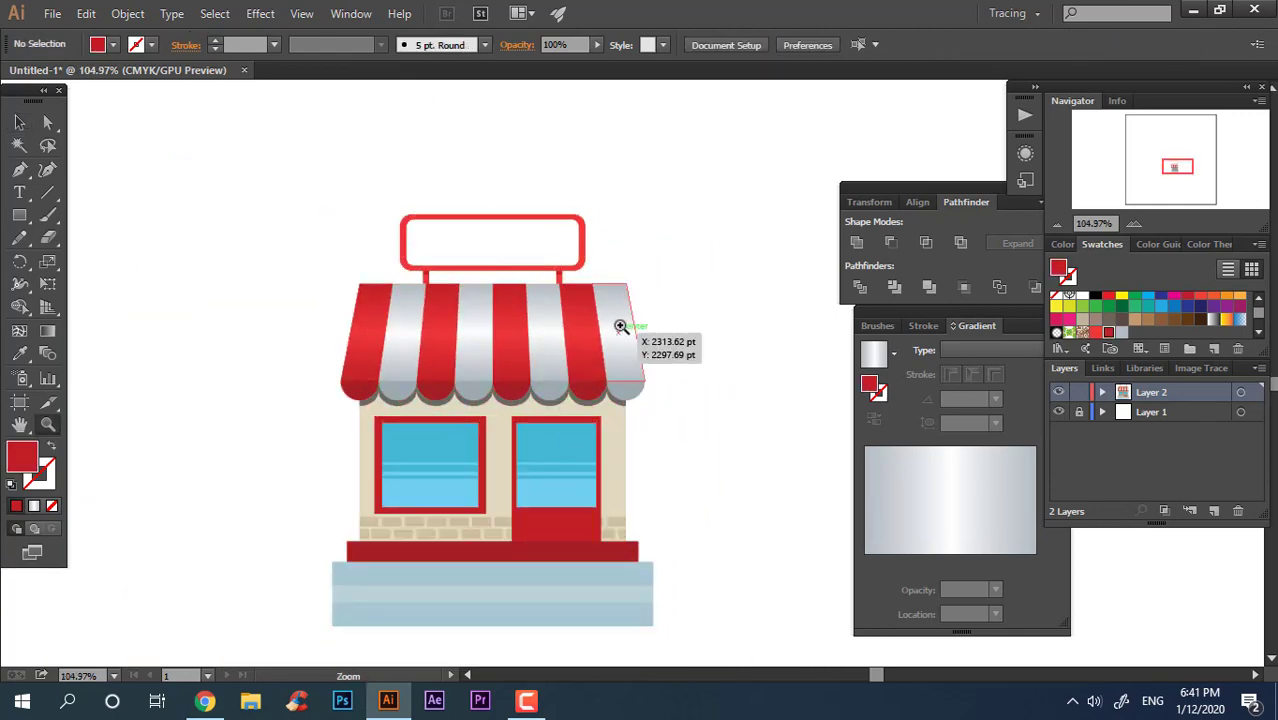
{"action": "left_click_drag", "start_coordinate": [620, 326], "coordinate": [698, 321]}
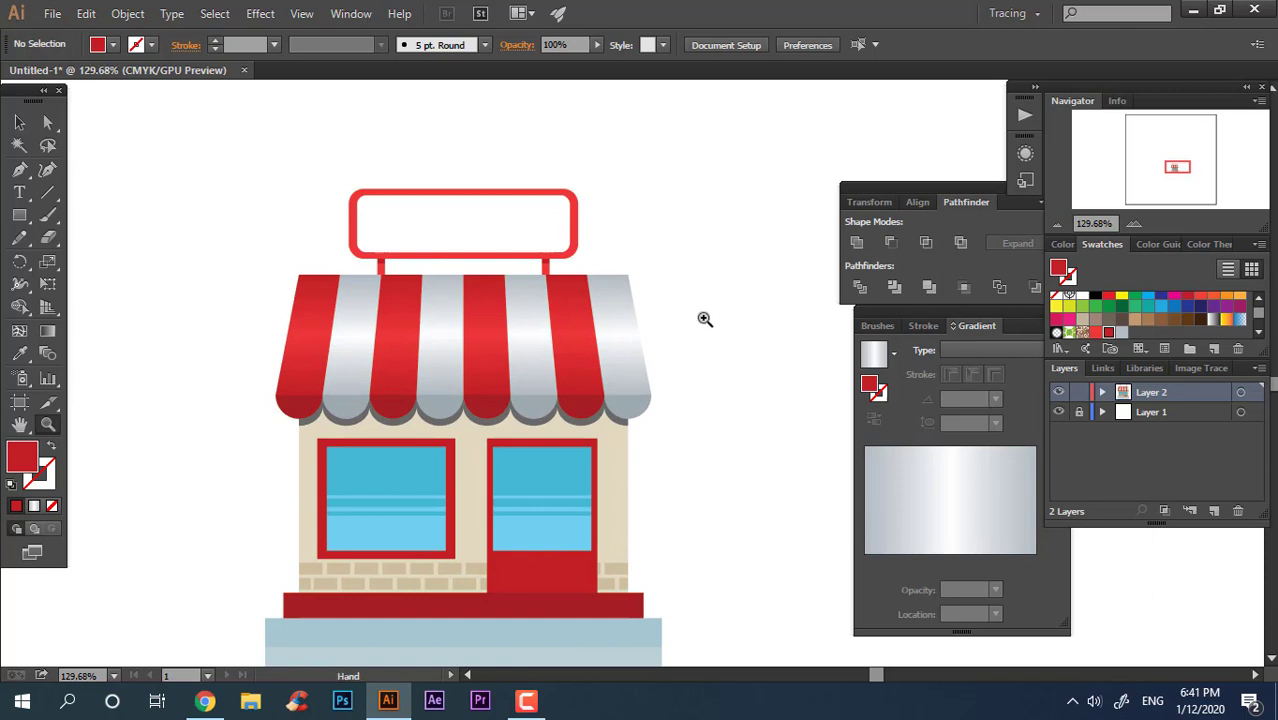
{"action": "left_click_drag", "start_coordinate": [675, 371], "coordinate": [661, 243]}
{"action": "left_click_drag", "start_coordinate": [310, 394], "coordinate": [391, 393]}
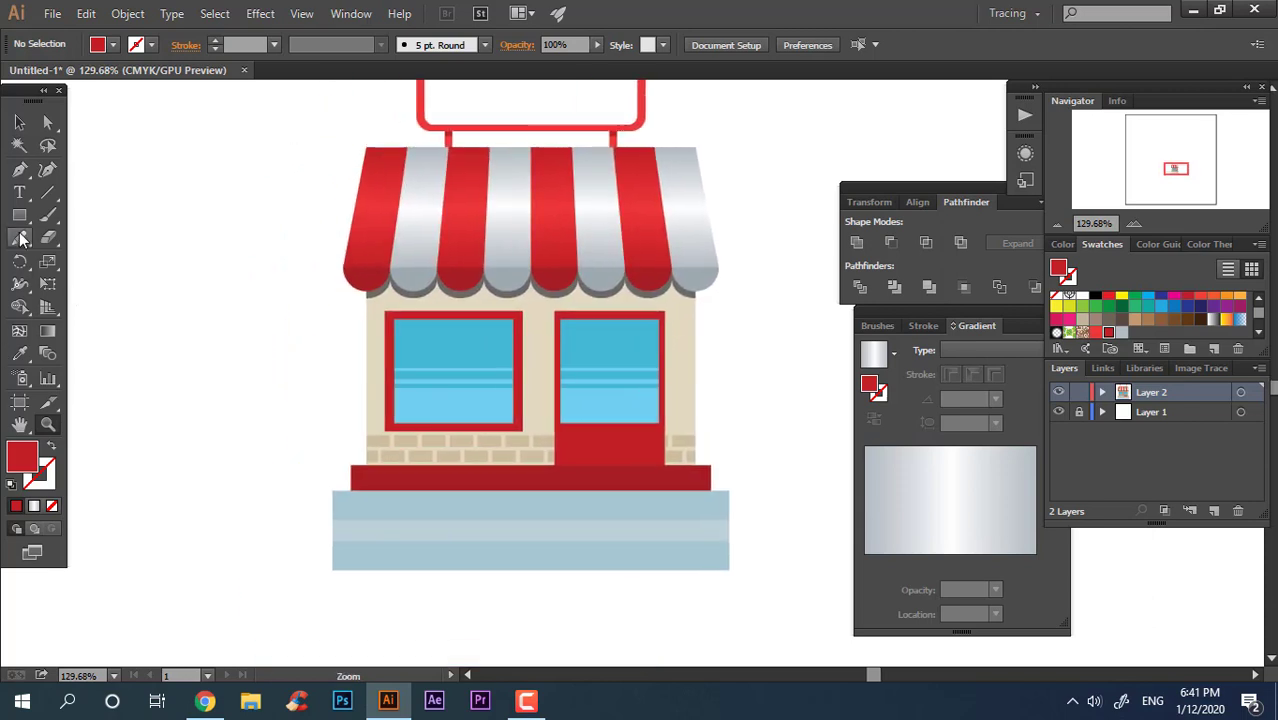
{"action": "left_click_drag", "start_coordinate": [19, 216], "coordinate": [103, 260]}
{"action": "left_click_drag", "start_coordinate": [186, 290], "coordinate": [280, 421]}
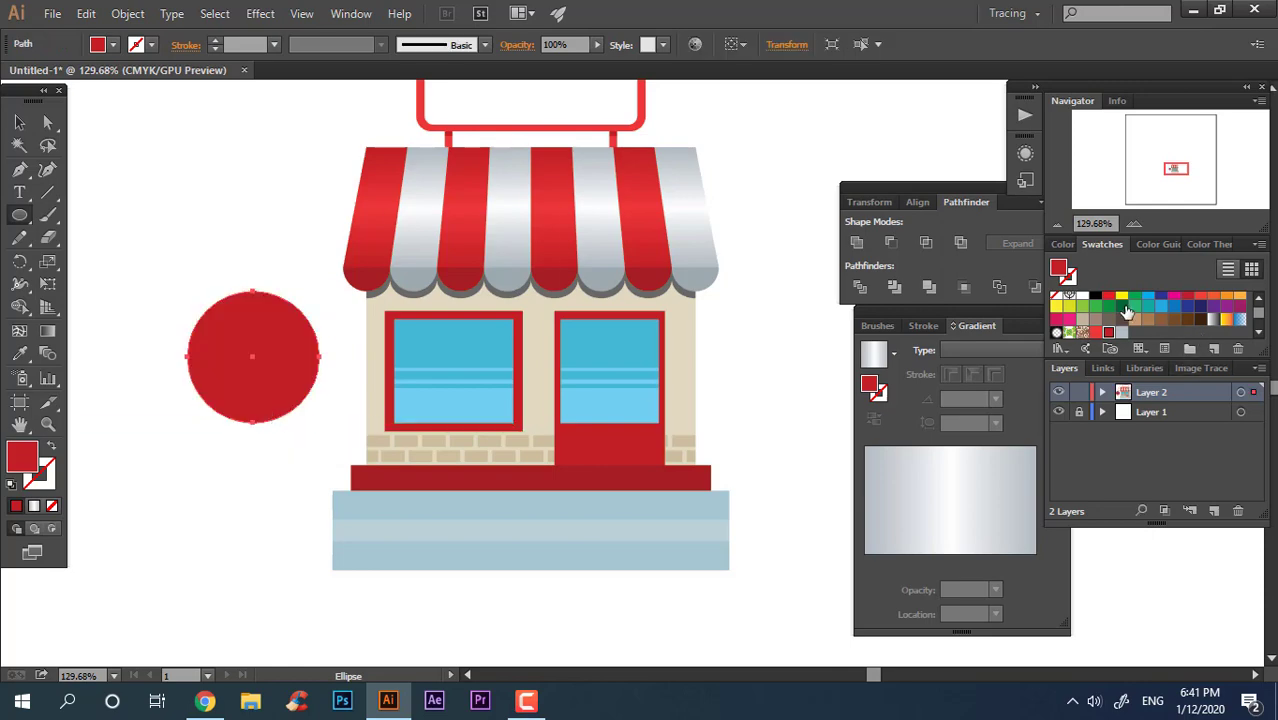
Fill the tree crown with the yellowish green A0D827.
{"action": "left_click", "coordinate": [1125, 310]}
{"action": "double_click", "coordinate": [28, 462]}
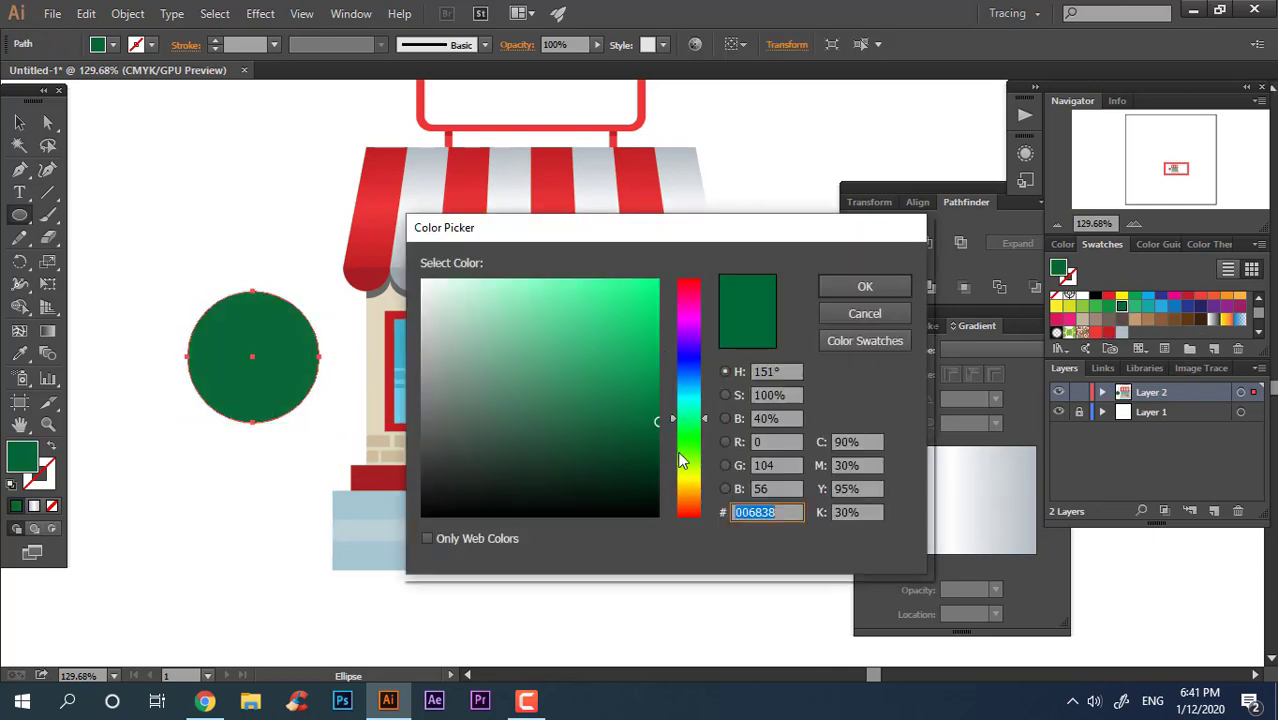
{"action": "left_click_drag", "start_coordinate": [698, 448], "coordinate": [690, 460]}
{"action": "left_click", "coordinate": [604, 308]}
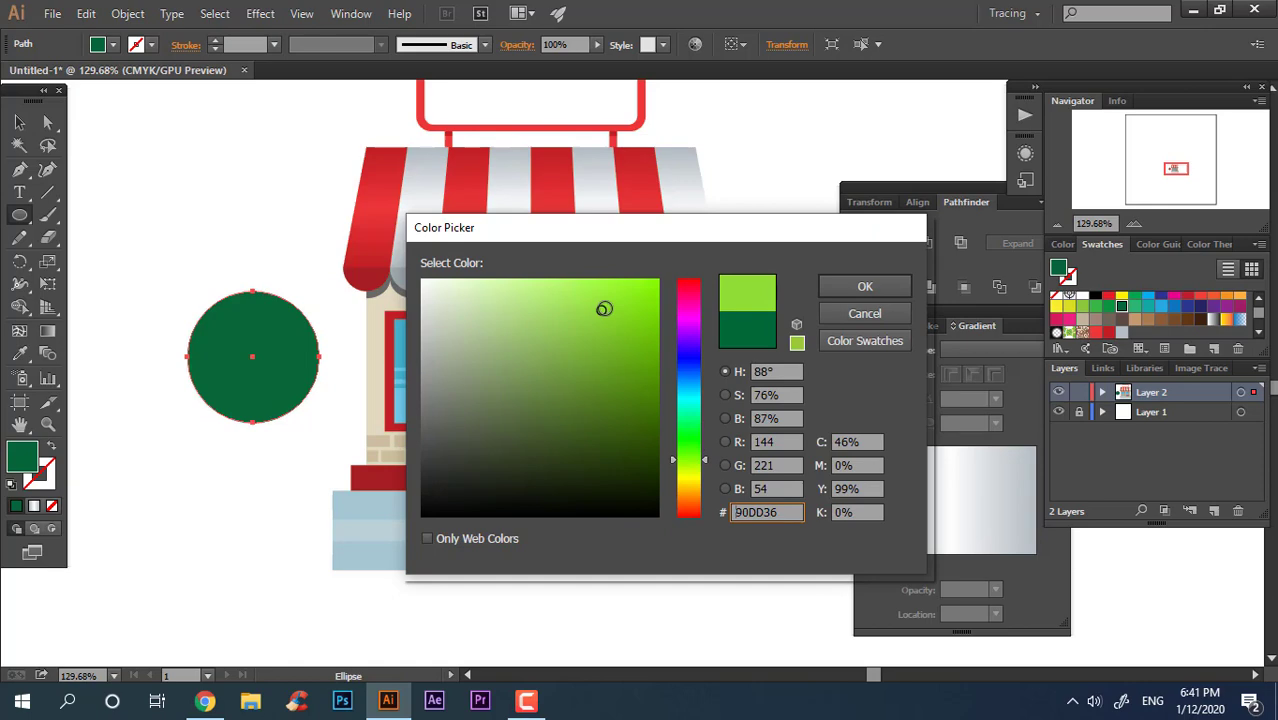
{"action": "left_click", "coordinate": [697, 465]}
{"action": "left_click_drag", "start_coordinate": [605, 300], "coordinate": [616, 315]}
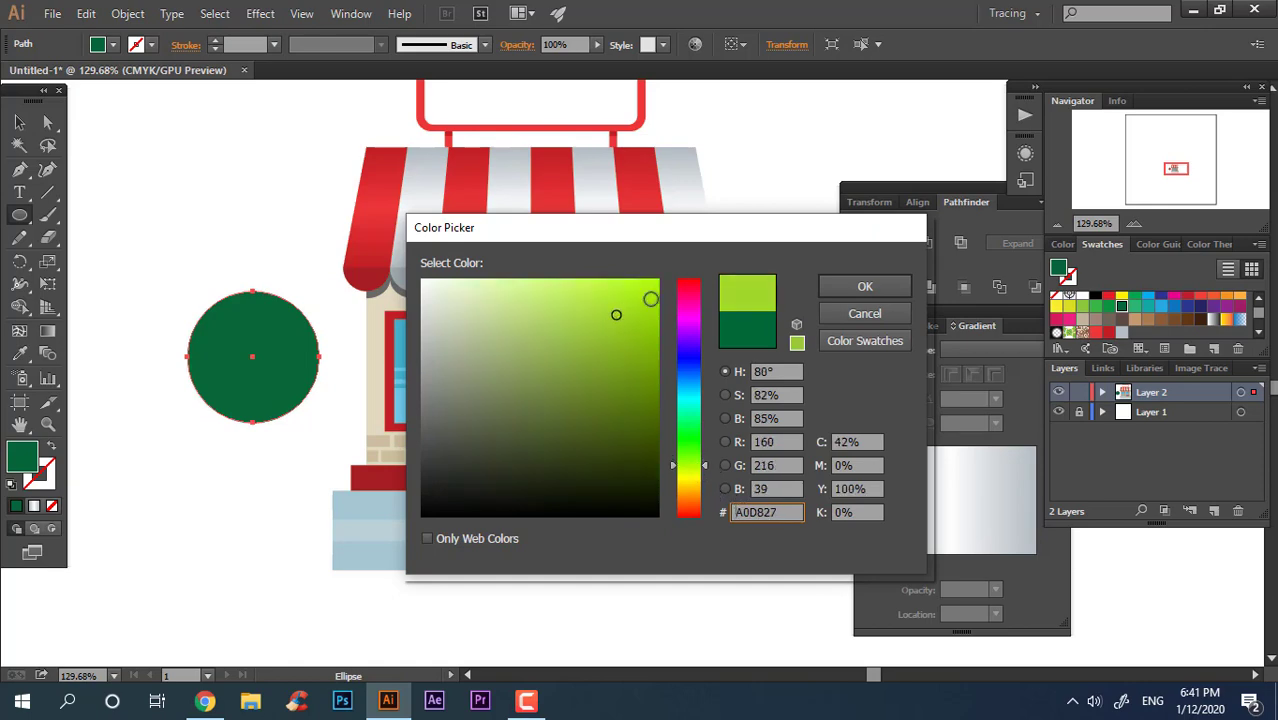
{"action": "left_click", "coordinate": [884, 282]}
{"action": "left_click", "coordinate": [135, 273]}
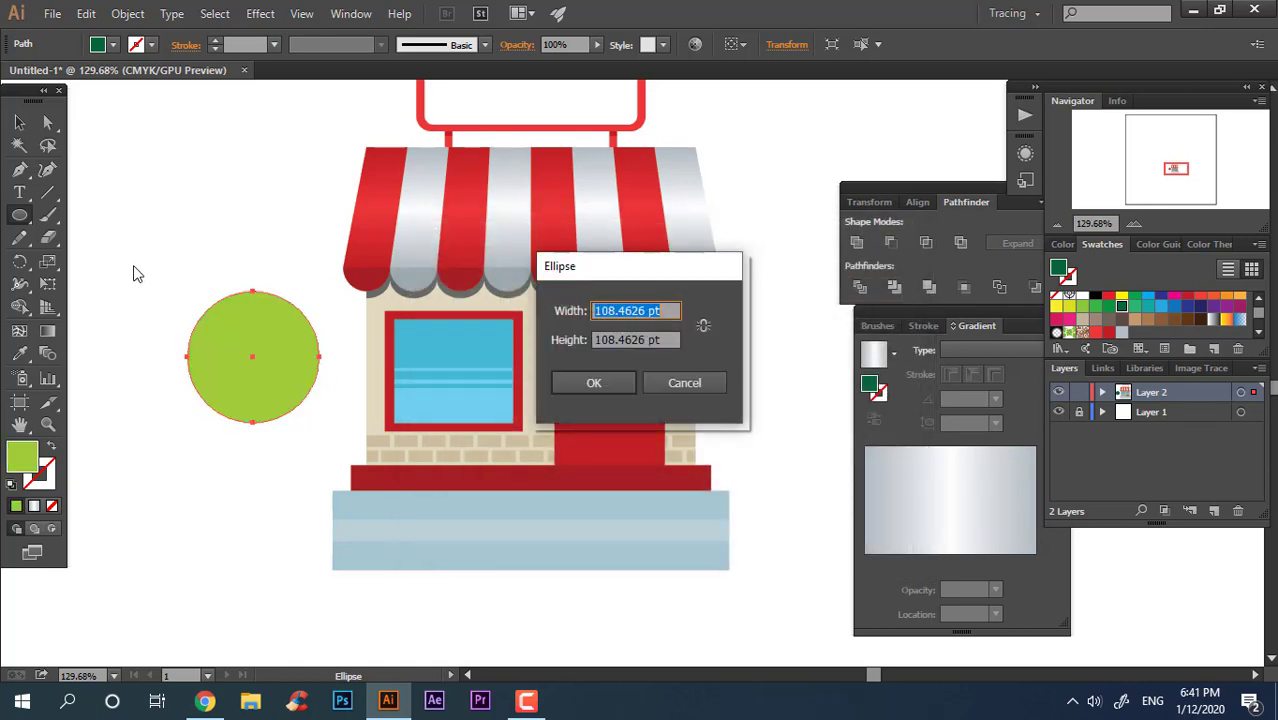
{"action": "left_click", "coordinate": [679, 380]}
{"action": "left_click", "coordinate": [19, 121]}
{"action": "left_click", "coordinate": [171, 134]}
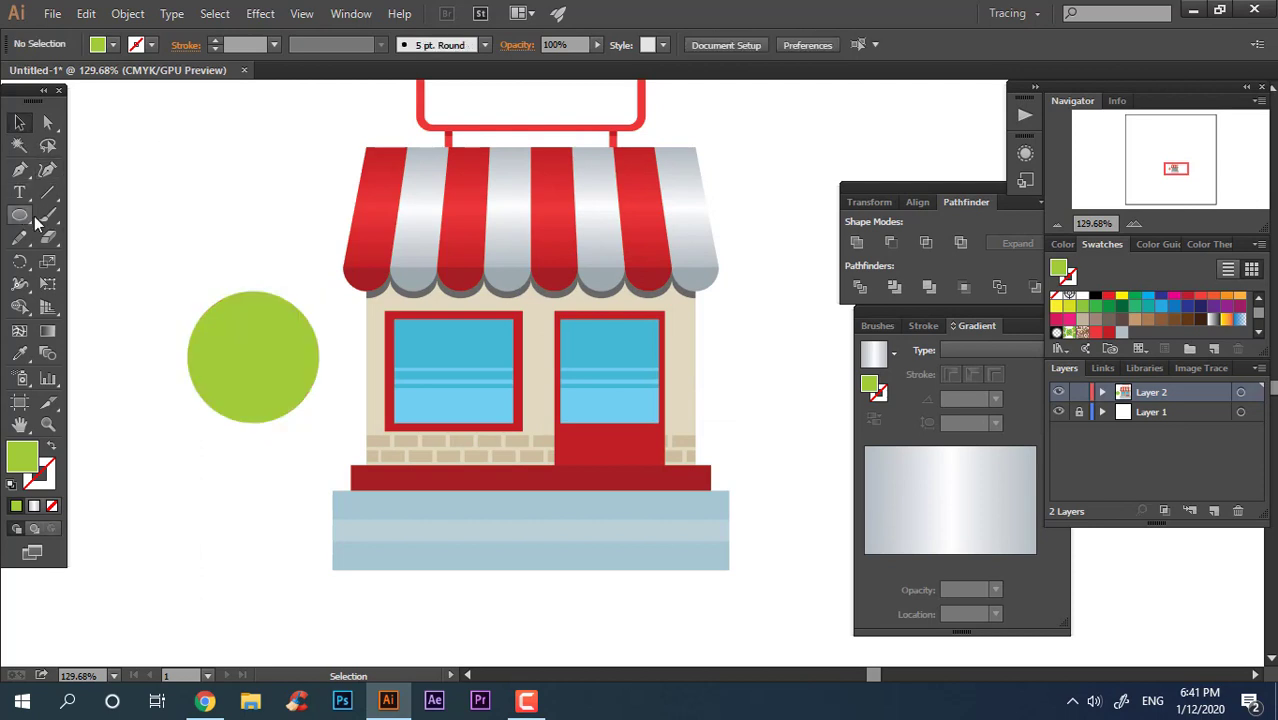
Draw a thin trunk about 6.4 × 139.8 pt below the crown and centre it horizontally with the crown.
{"action": "left_click_drag", "start_coordinate": [19, 214], "coordinate": [76, 224]}
{"action": "left_click", "coordinate": [76, 224]}
{"action": "left_click_drag", "start_coordinate": [253, 406], "coordinate": [246, 575]}
{"action": "key", "text": "v"}
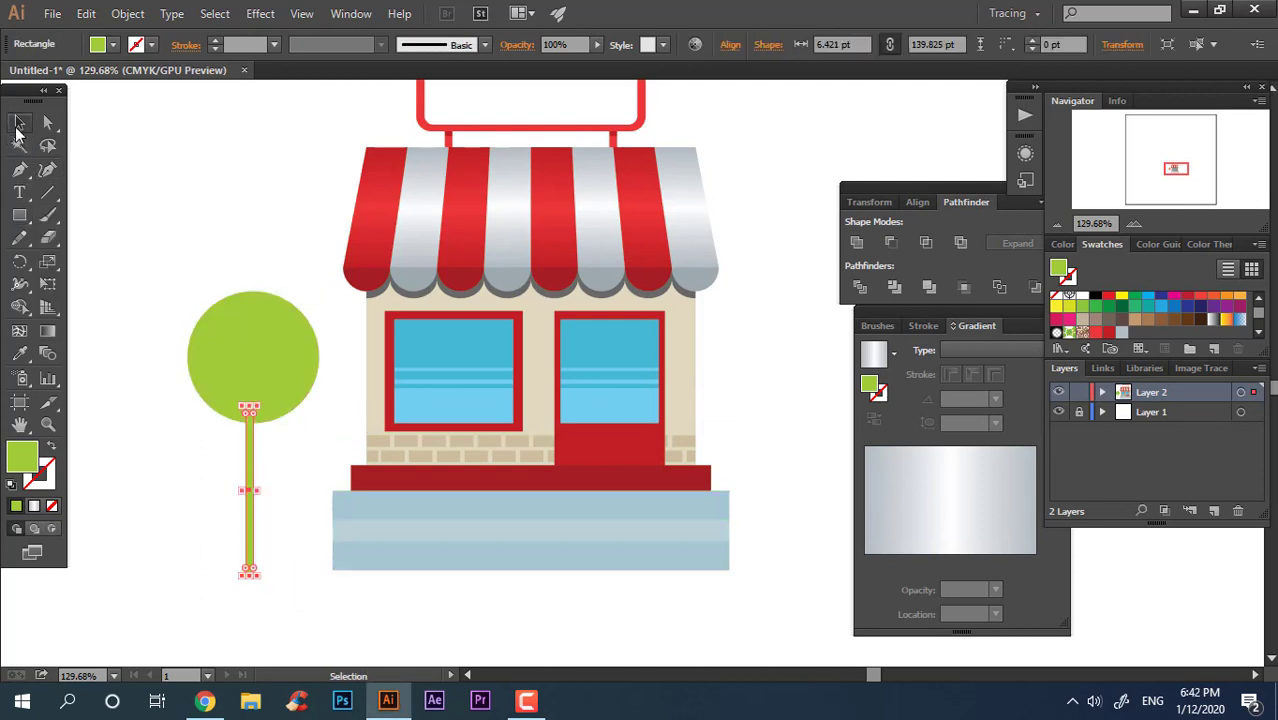
{"action": "left_click_drag", "start_coordinate": [180, 313], "coordinate": [270, 450]}
{"action": "left_click", "coordinate": [793, 44]}
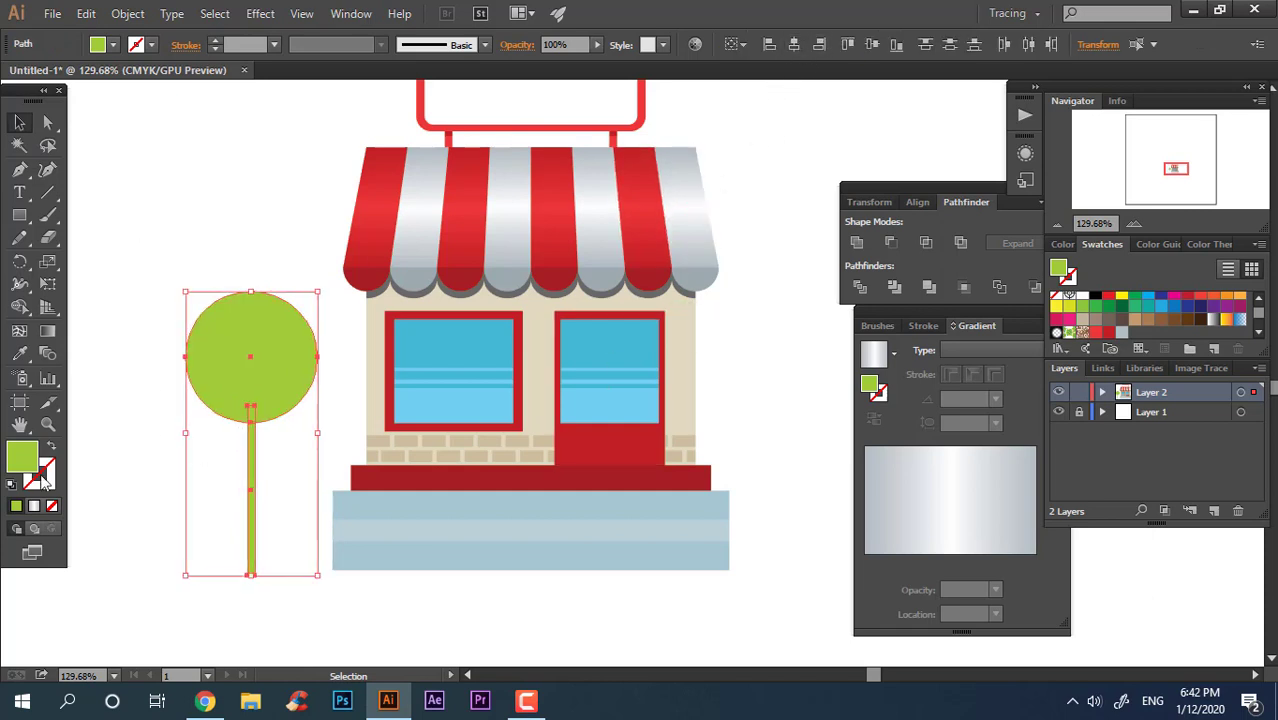
Shorten the trunk from its lower end to about 135.5 pt, level with the bottom of the shop's base.
{"action": "left_click", "coordinate": [218, 527]}
{"action": "left_click", "coordinate": [251, 562]}
{"action": "left_click_drag", "start_coordinate": [251, 571], "coordinate": [251, 570]}
{"action": "left_click", "coordinate": [136, 507]}
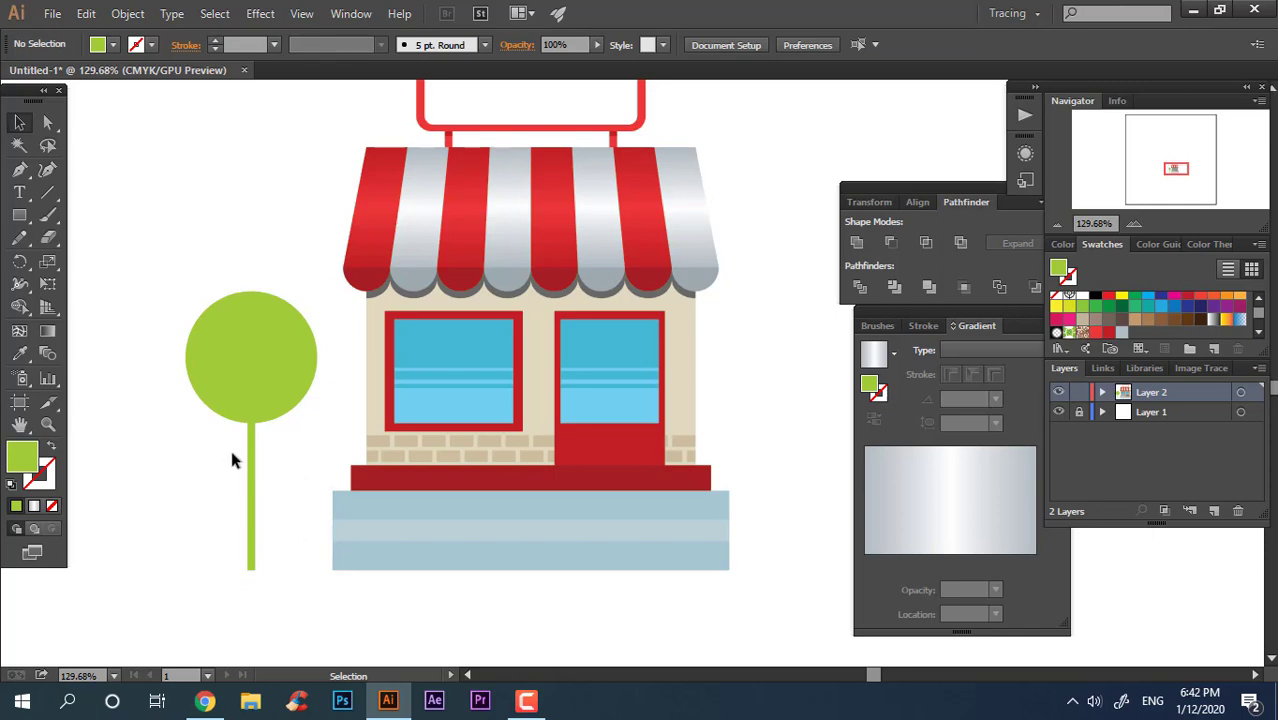
Recolour the tree trunk with a muted brown fill.
{"action": "left_click", "coordinate": [251, 470]}
{"action": "double_click", "coordinate": [22, 457]}
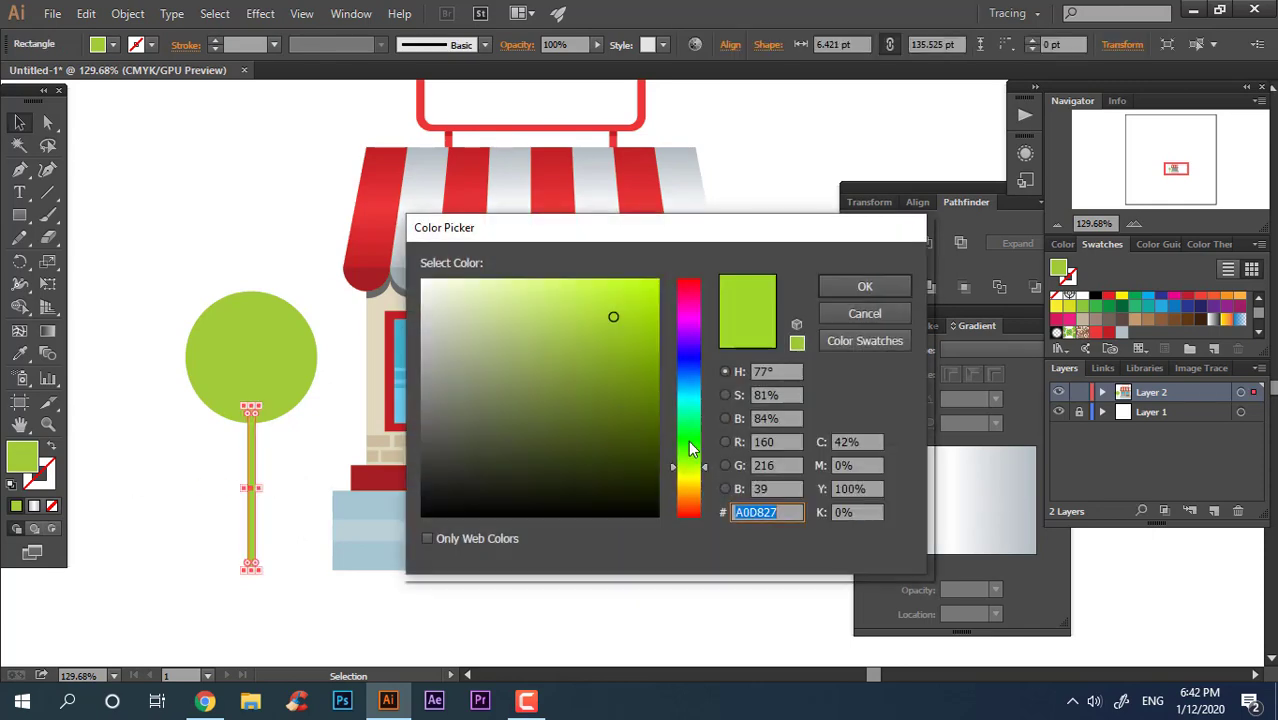
{"action": "left_click_drag", "start_coordinate": [693, 470], "coordinate": [698, 511]}
{"action": "left_click_drag", "start_coordinate": [516, 321], "coordinate": [521, 368]}
{"action": "left_click", "coordinate": [865, 287]}
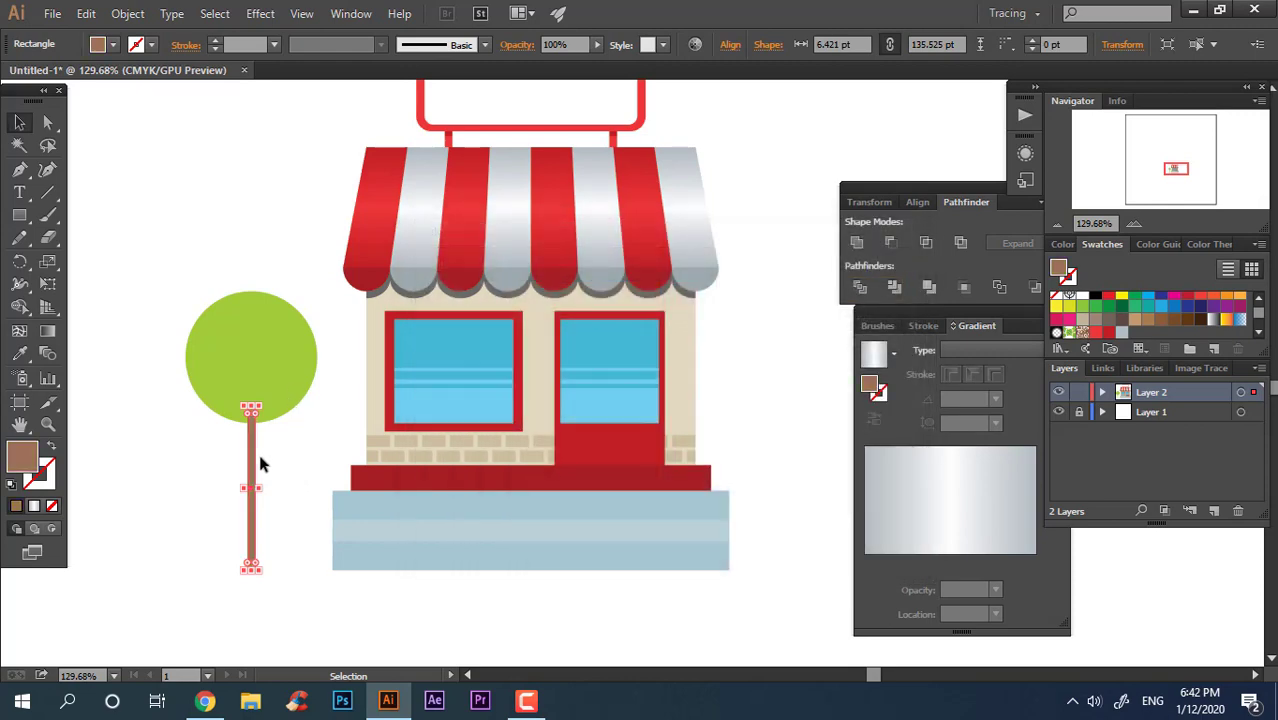
{"action": "left_click", "coordinate": [215, 444]}
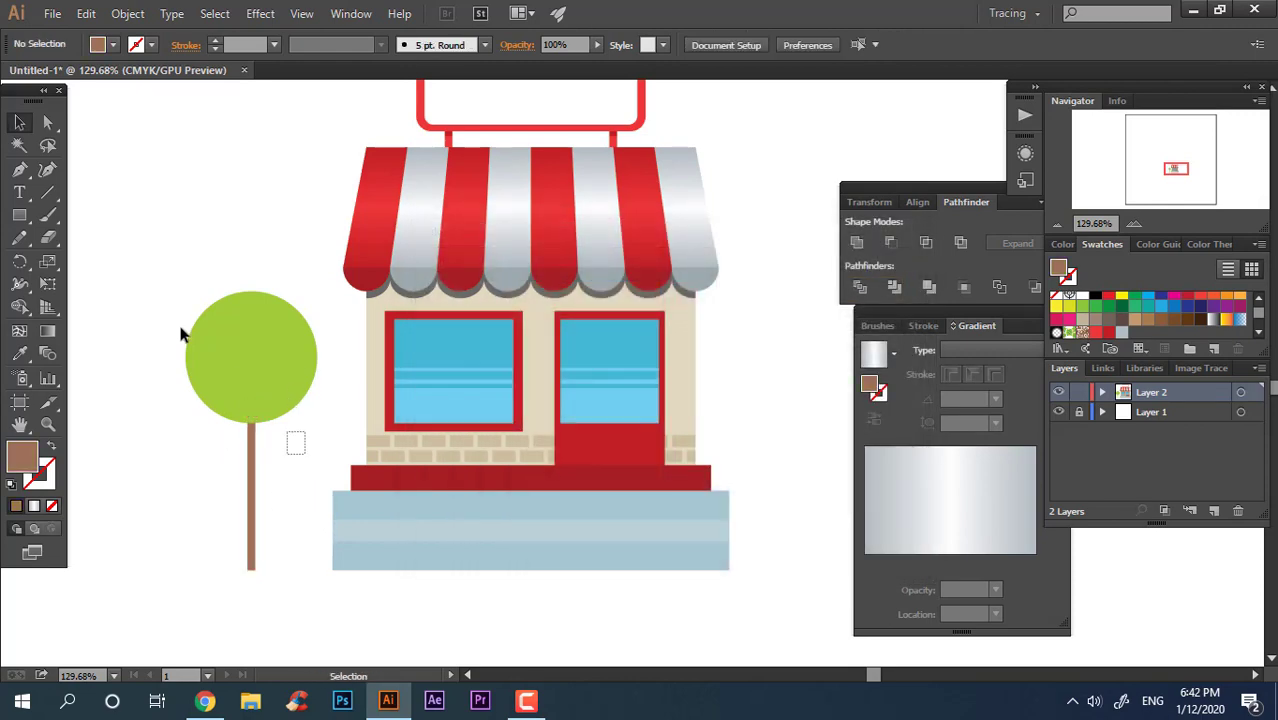
Select the crown and trunk and move the tree closer to the shop's wall.
{"action": "left_click_drag", "start_coordinate": [305, 454], "coordinate": [181, 328]}
{"action": "left_click_drag", "start_coordinate": [242, 372], "coordinate": [281, 368]}
{"action": "left_click", "coordinate": [474, 618]}
Copy the whole tree horizontally to the right side of the shop.
{"action": "left_click_drag", "start_coordinate": [495, 616], "coordinate": [360, 602]}
{"action": "left_click_drag", "start_coordinate": [585, 614], "coordinate": [471, 403]}
{"action": "left_click", "coordinate": [20, 122]}
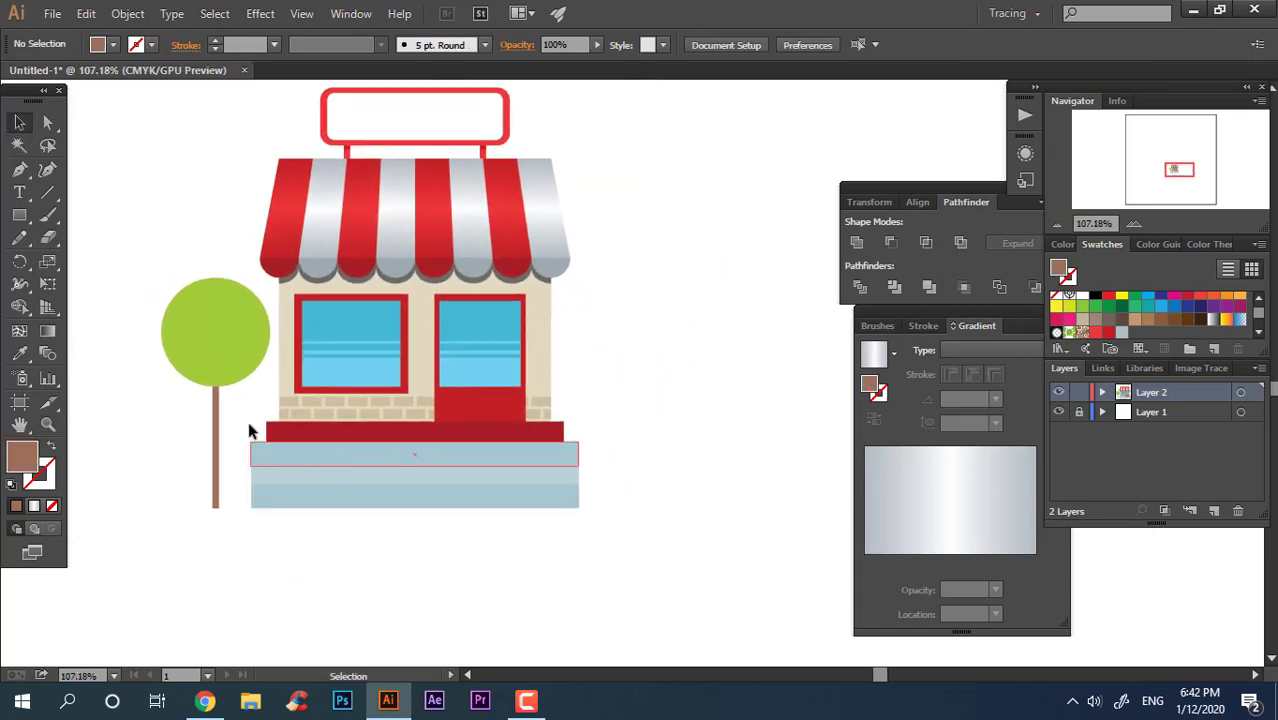
{"action": "left_click_drag", "start_coordinate": [250, 431], "coordinate": [147, 347]}
{"action": "left_click_drag", "start_coordinate": [215, 383], "coordinate": [625, 383]}
Shift the left tree slightly away from the shop to match the right tree's spacing.
{"action": "key", "text": "z"}
{"action": "left_click_drag", "start_coordinate": [683, 520], "coordinate": [587, 516]}
{"action": "left_click", "coordinate": [20, 122]}
{"action": "left_click_drag", "start_coordinate": [352, 434], "coordinate": [272, 352]}
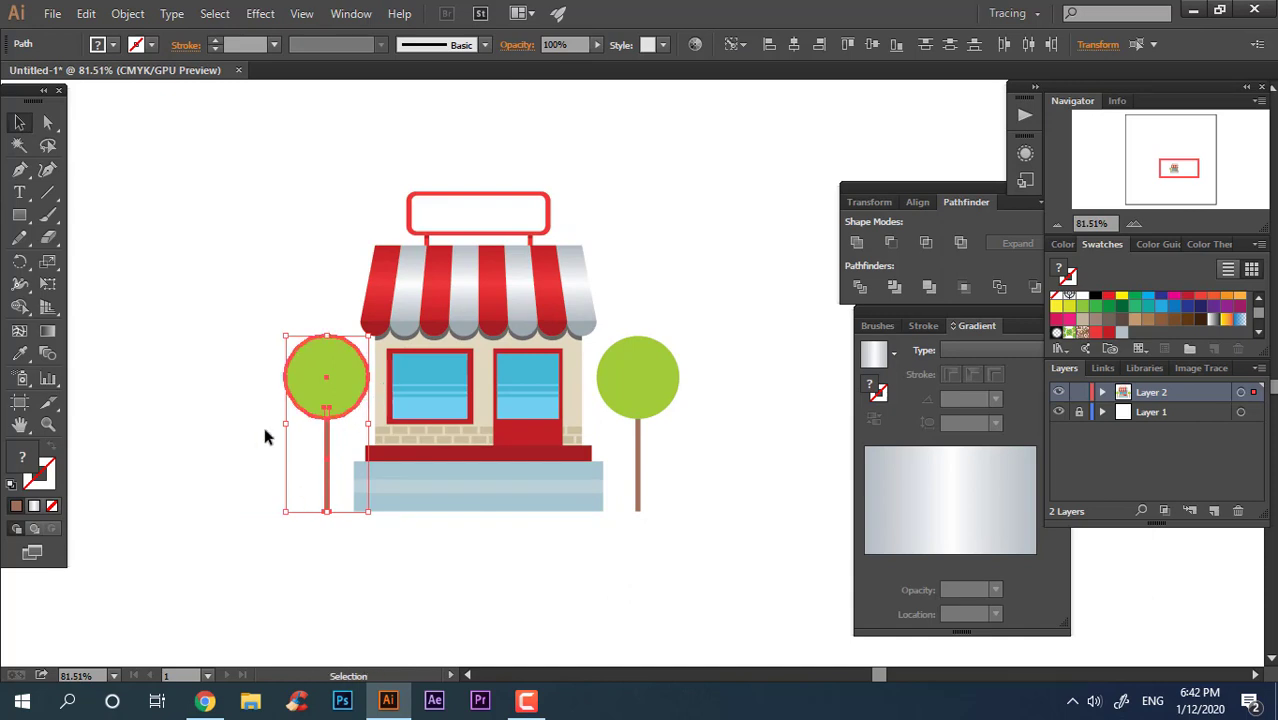
{"action": "left_click_drag", "start_coordinate": [260, 432], "coordinate": [343, 381]}
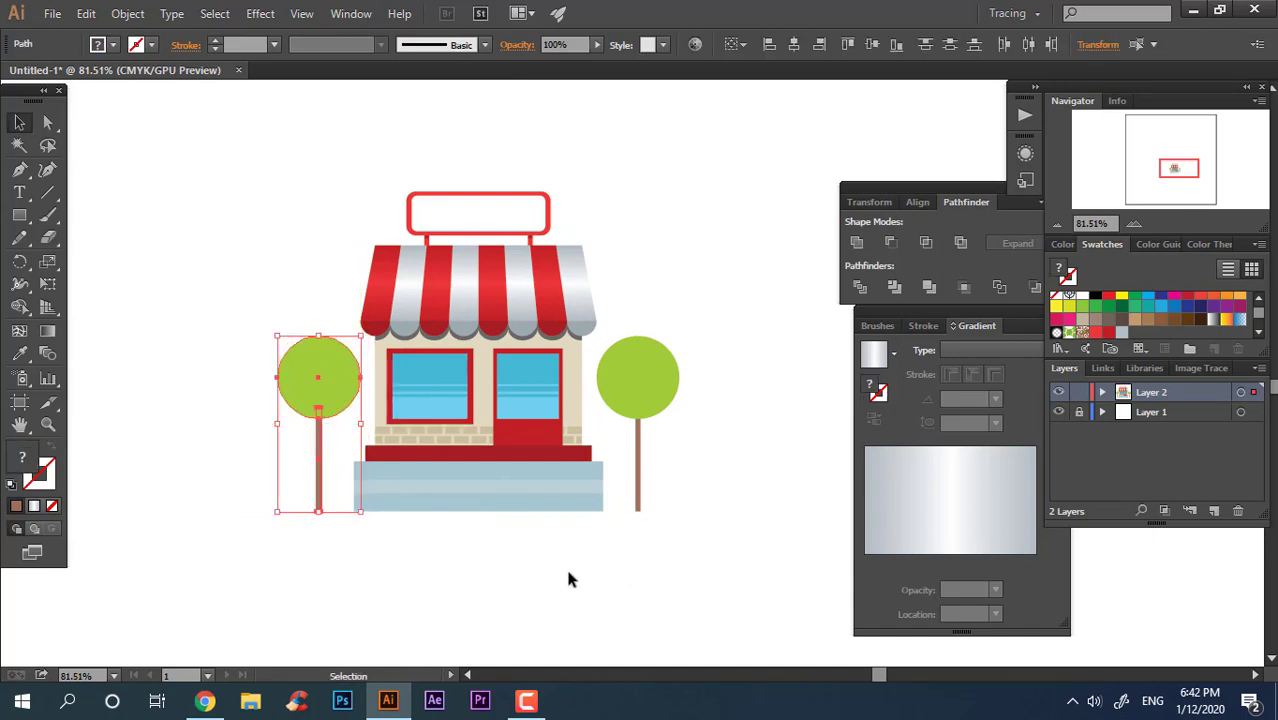
{"action": "left_click", "coordinate": [568, 580]}
{"action": "key", "text": "z"}
{"action": "left_click_drag", "start_coordinate": [569, 541], "coordinate": [640, 538]}
{"action": "left_click_drag", "start_coordinate": [559, 502], "coordinate": [600, 539]}
{"action": "left_click", "coordinate": [20, 122]}
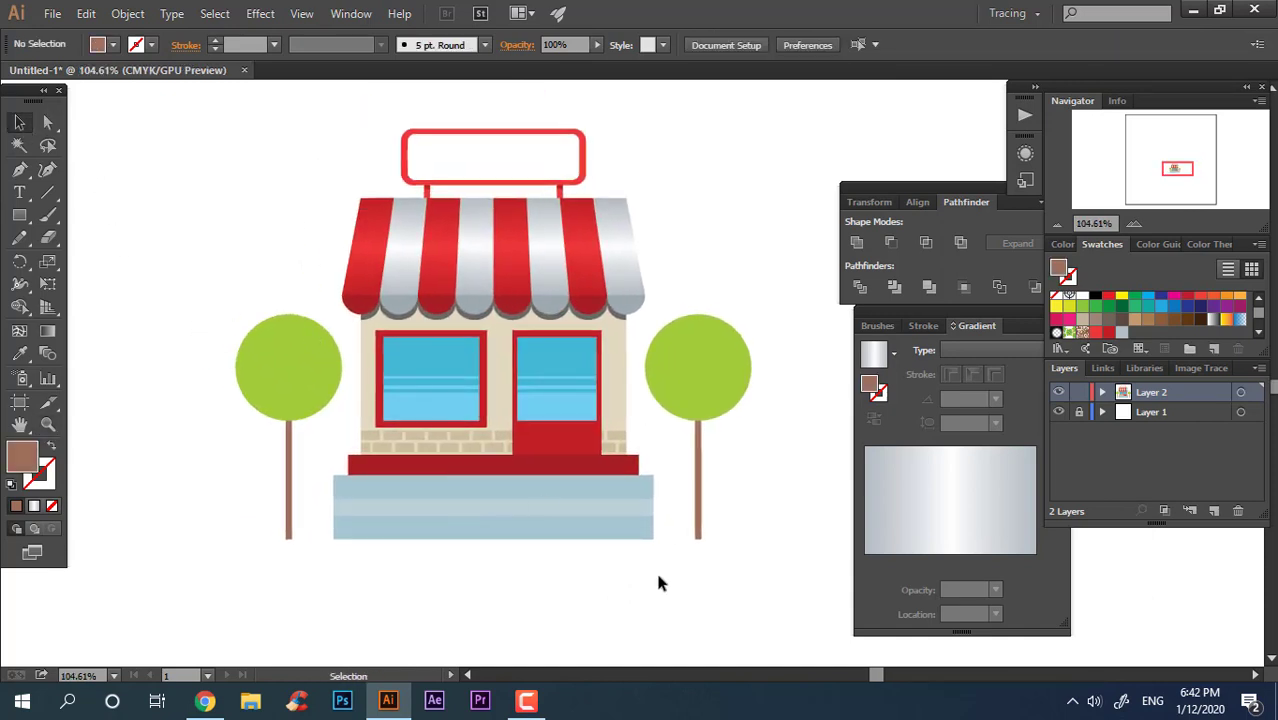
{"action": "left_click", "coordinate": [698, 537]}
{"action": "left_click", "coordinate": [636, 535], "text": "shift"}
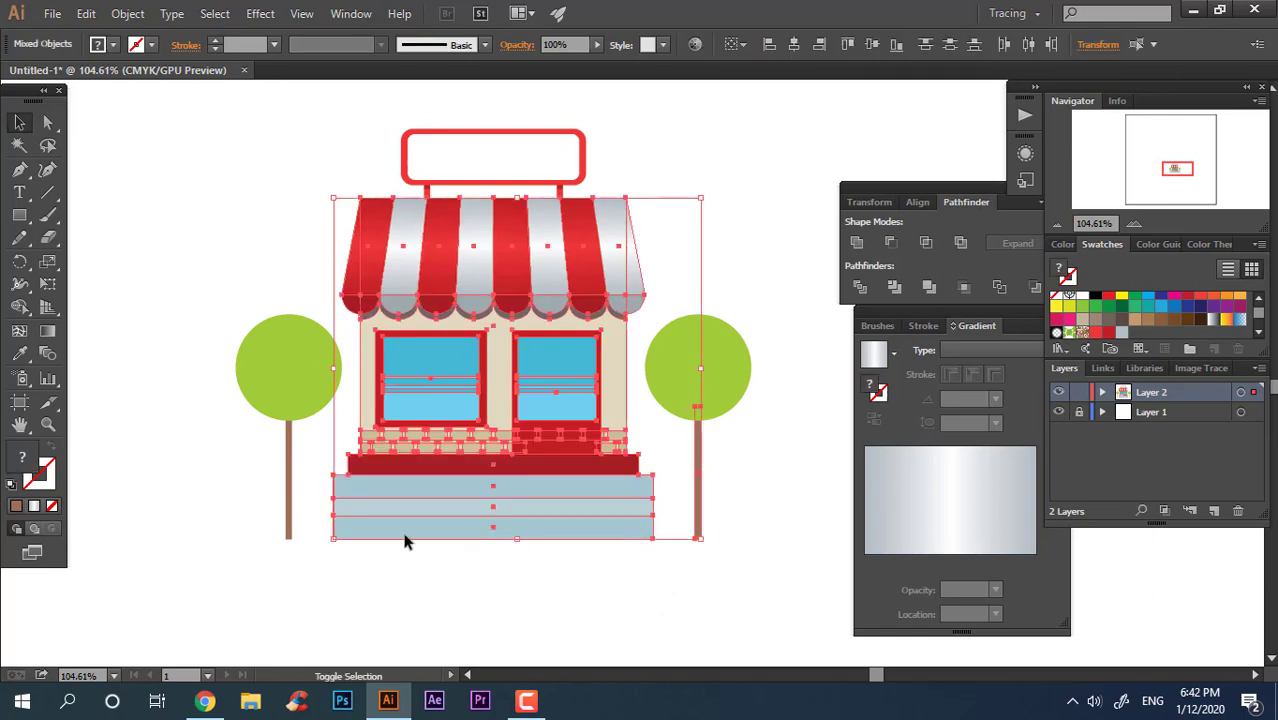
{"action": "double_click", "coordinate": [289, 533]}
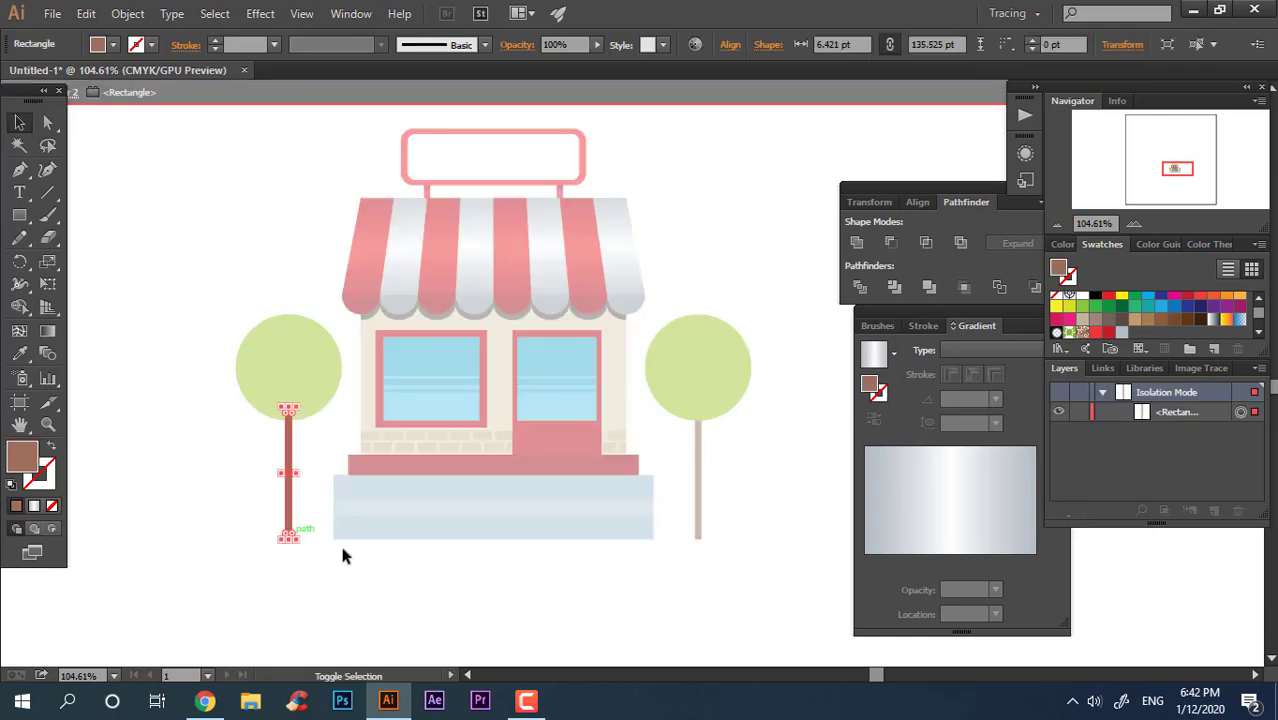
{"action": "double_click", "coordinate": [491, 593]}
{"action": "key", "text": "z"}
{"action": "mouse_move", "coordinate": [552, 597]}
{"action": "left_mouse_down"}
{"action": "mouse_move", "coordinate": [534, 606]}
{"action": "mouse_move", "coordinate": [574, 600]}
{"action": "left_mouse_up"}
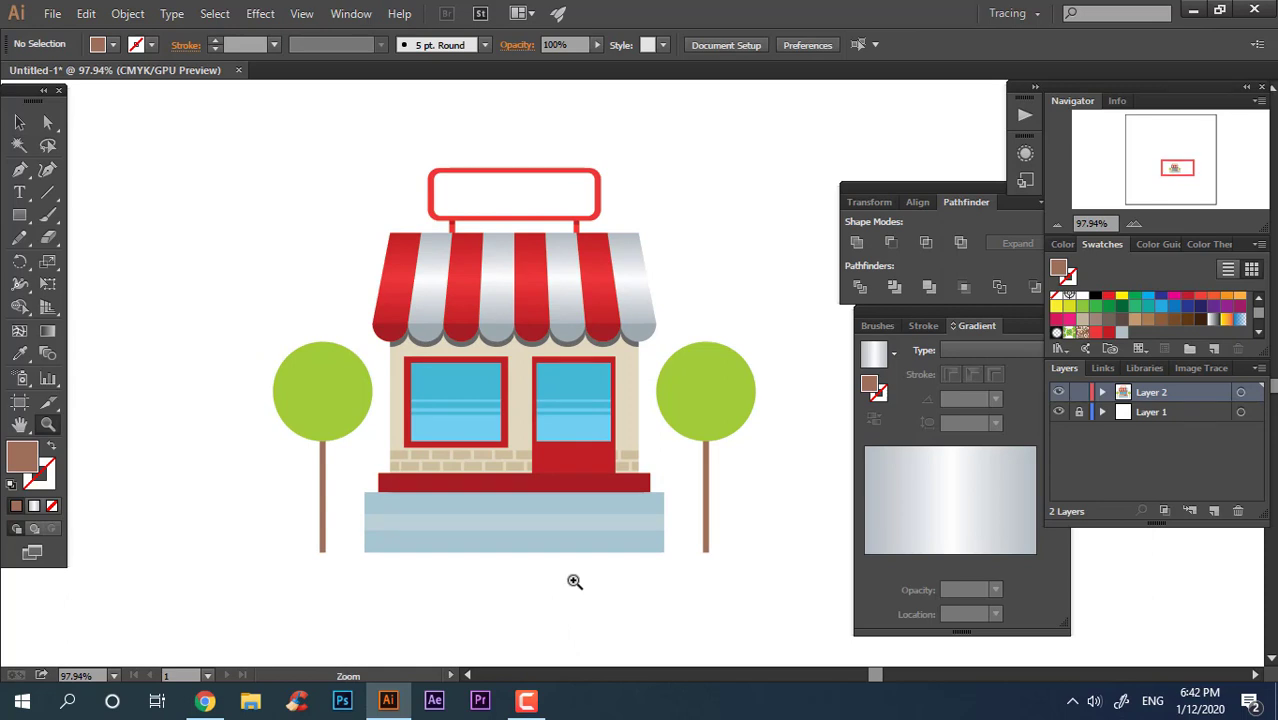